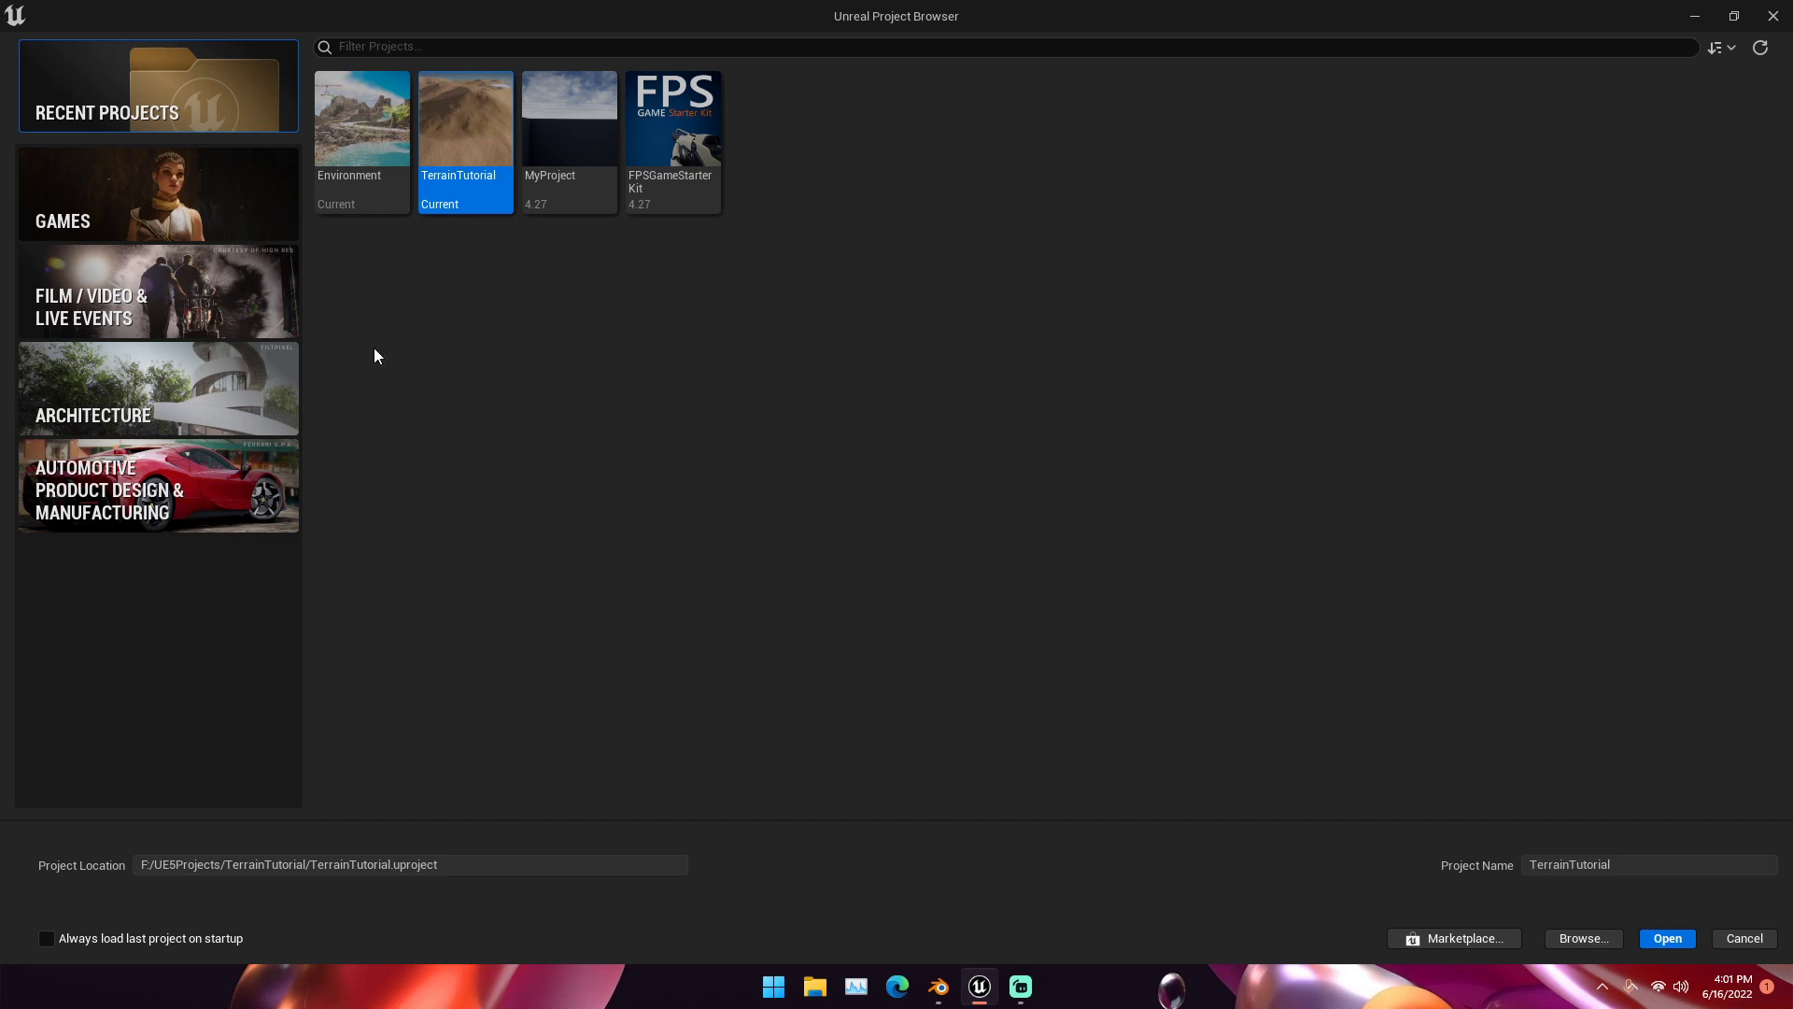
Step: Create a new Games project from the Third Person template, named MaterialTutorial
click(200, 189)
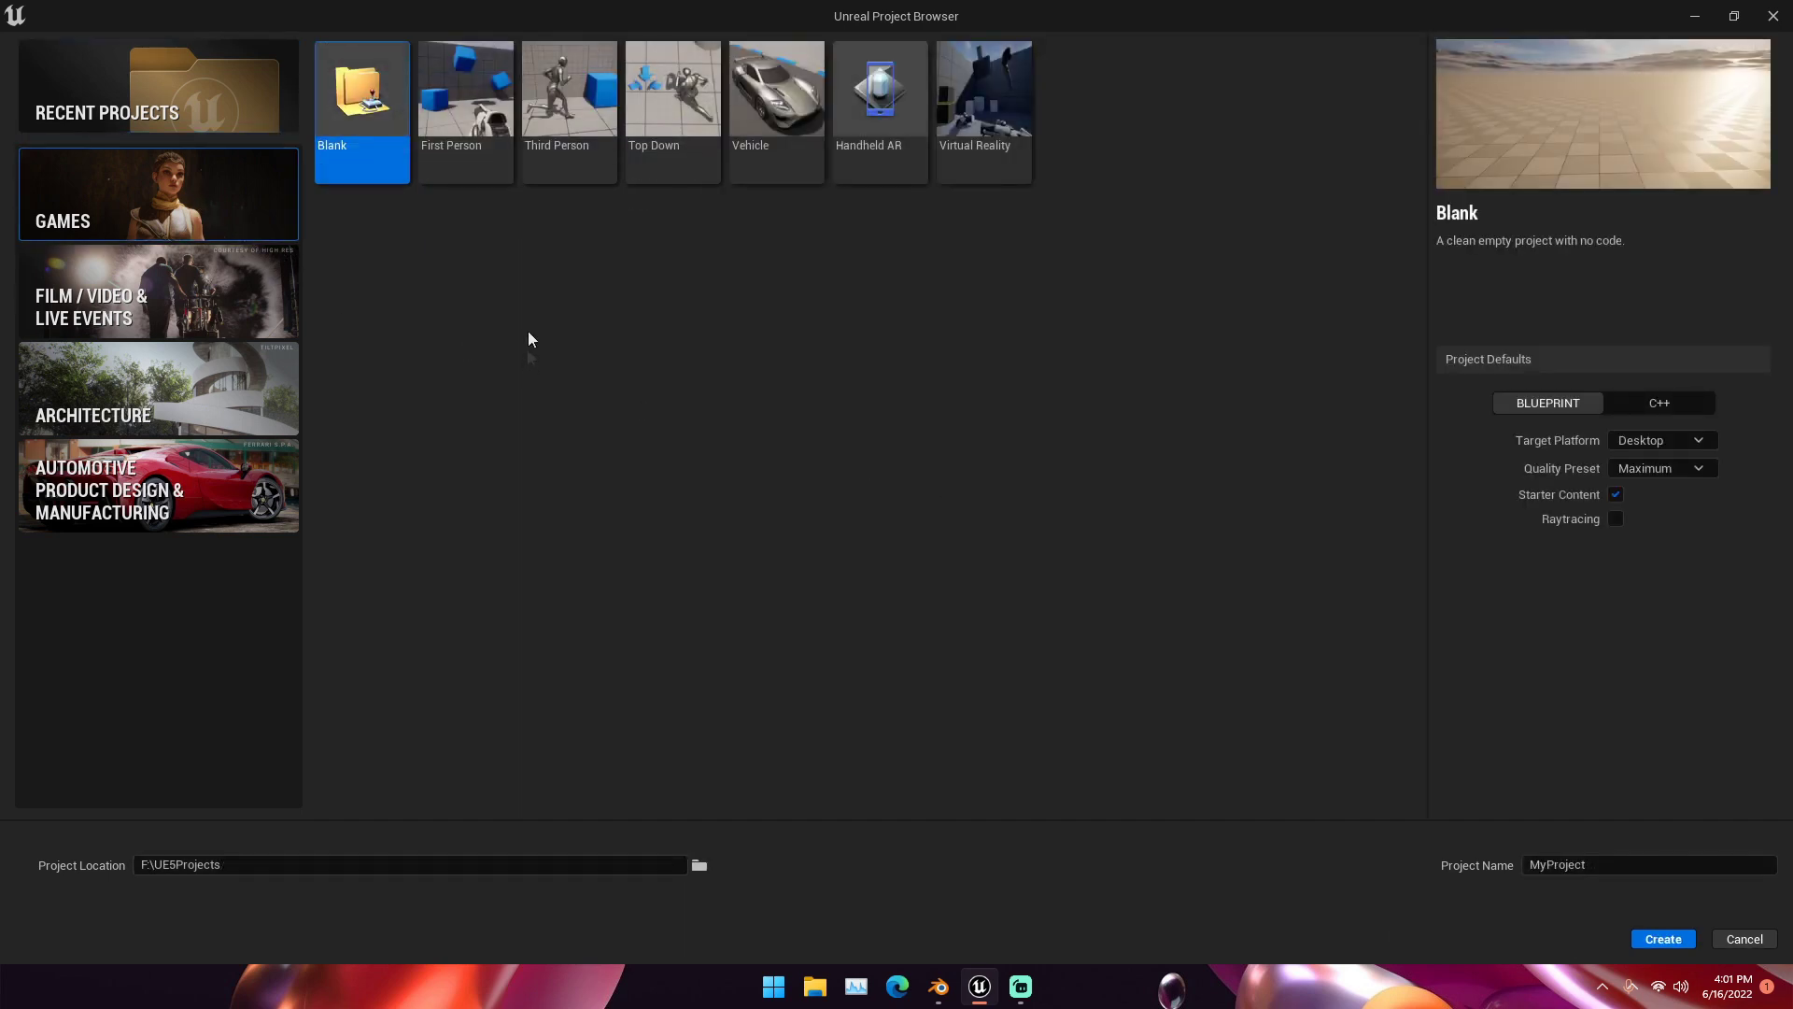
click(562, 161)
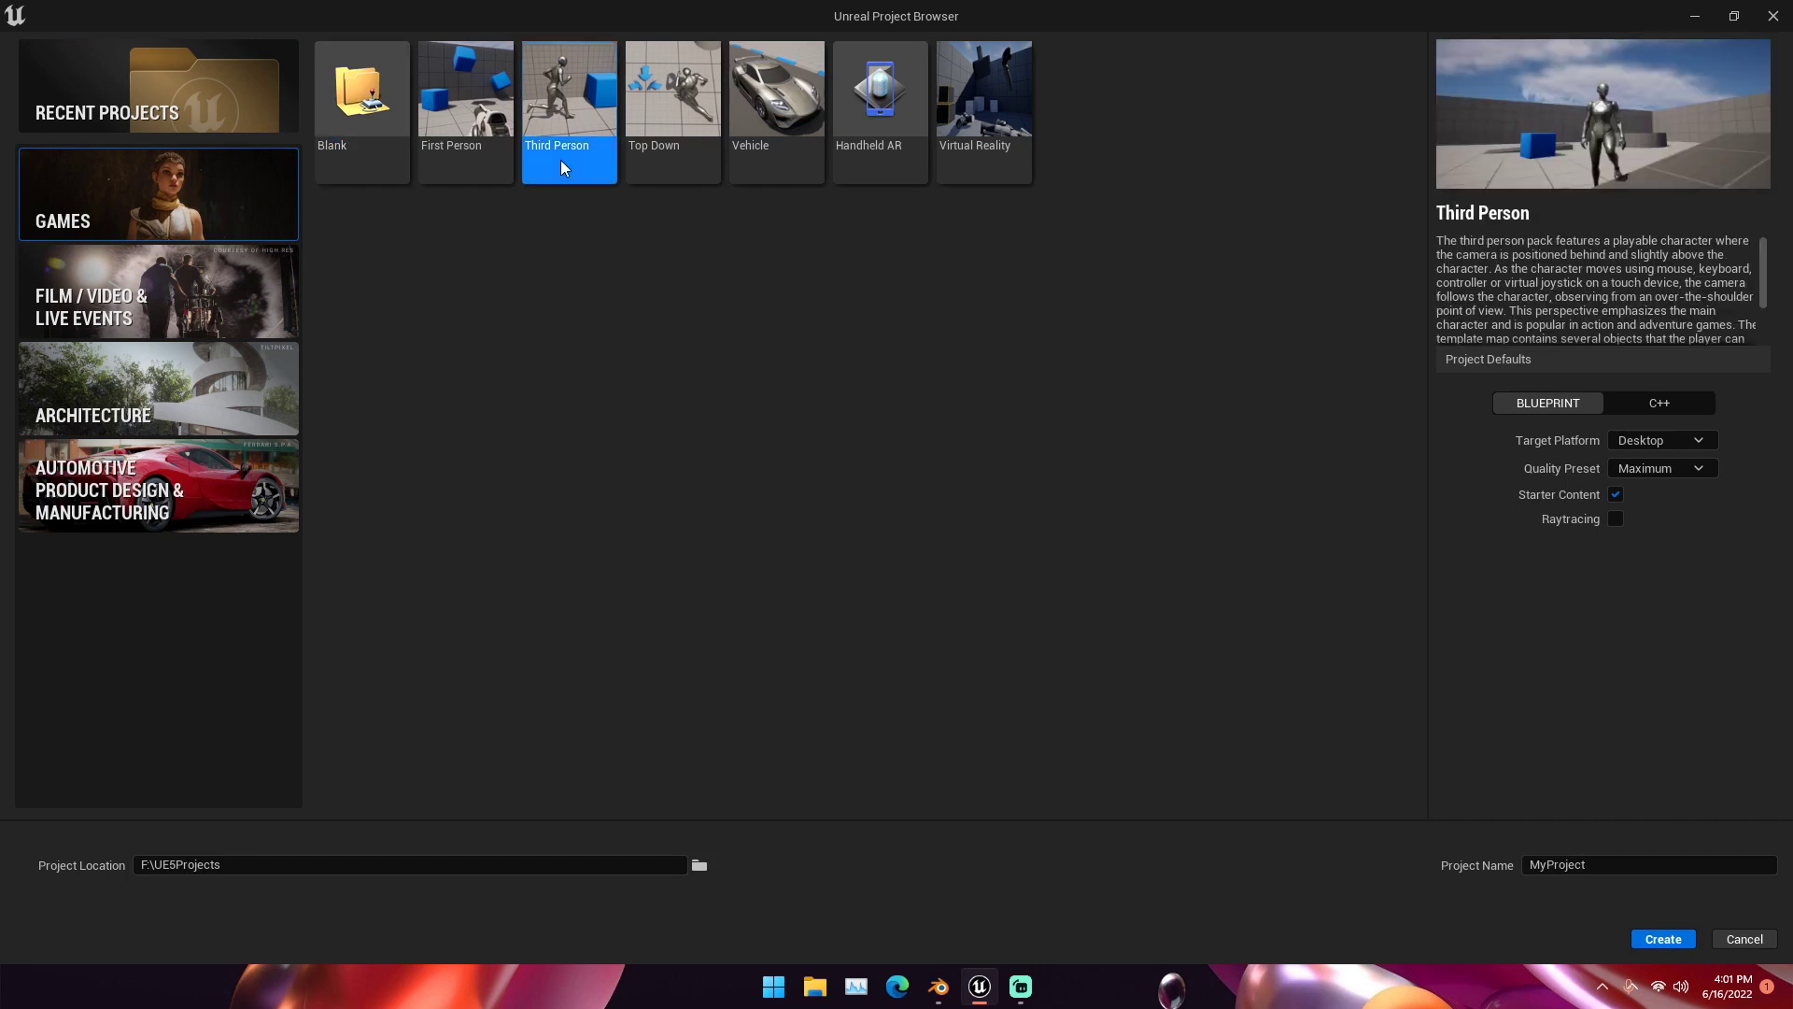
click(1620, 868)
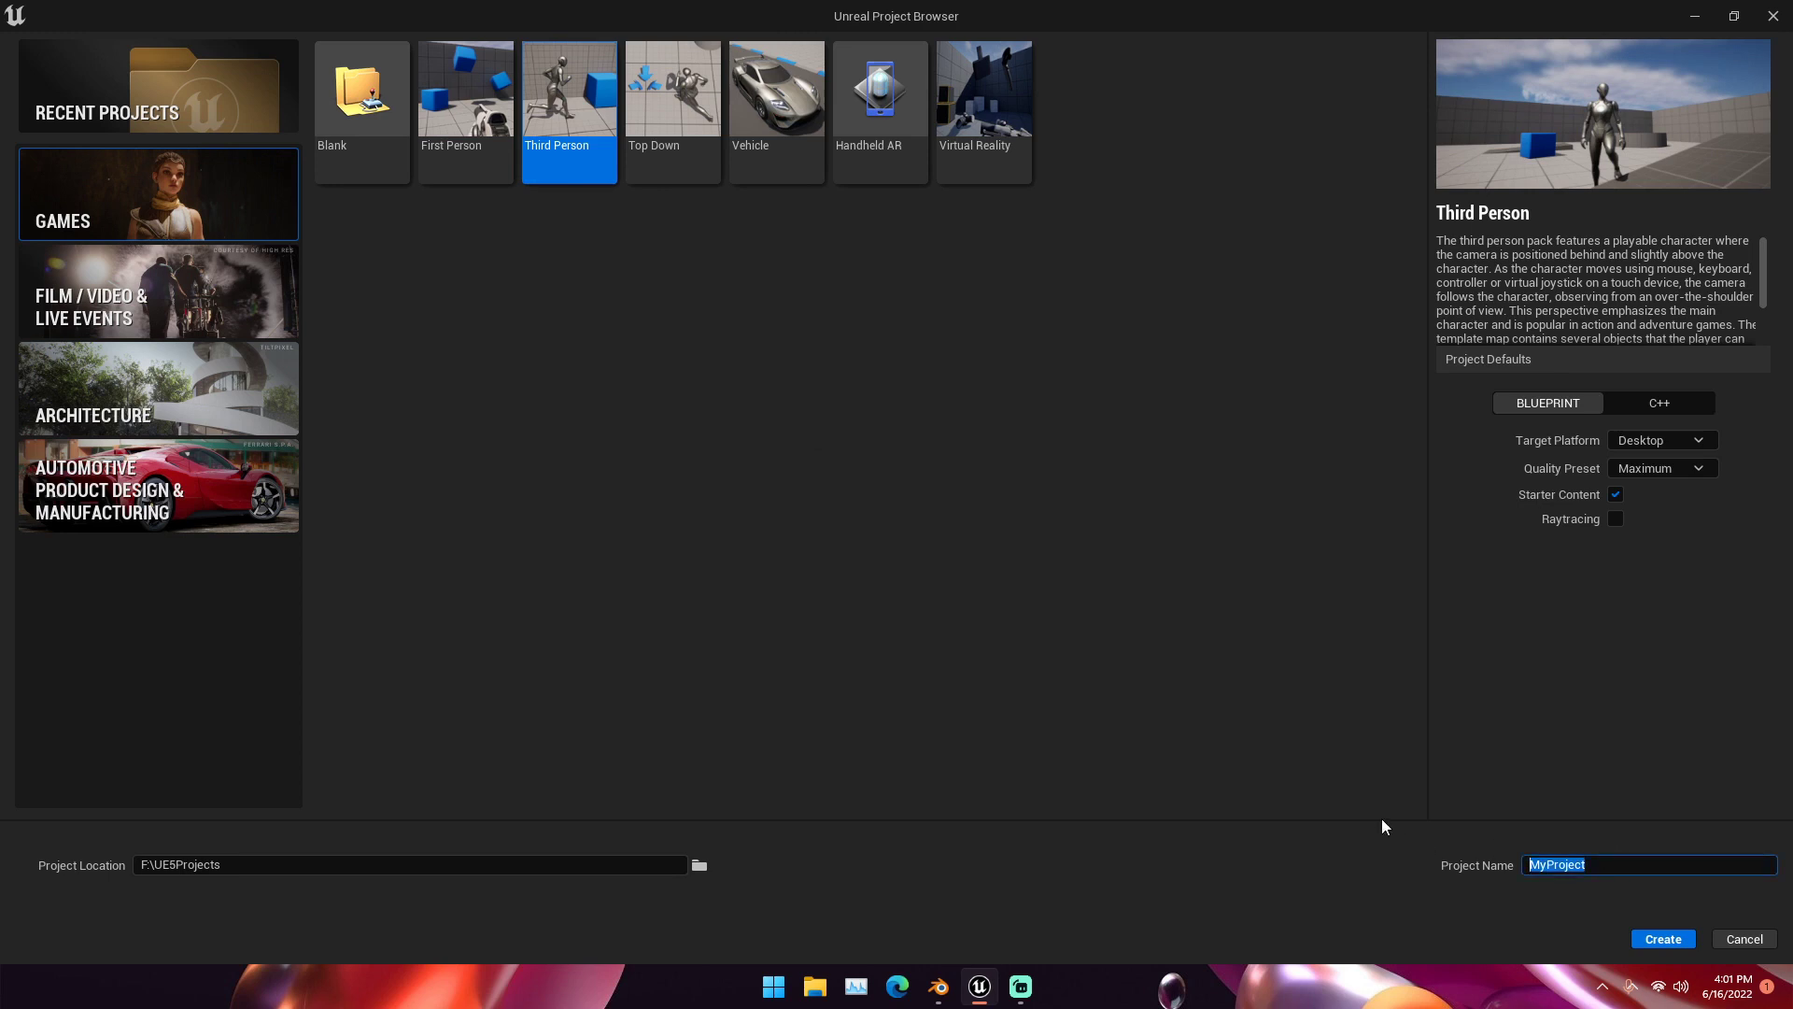
text(Matere)
key(BackSpace)
text(ialTutorial)
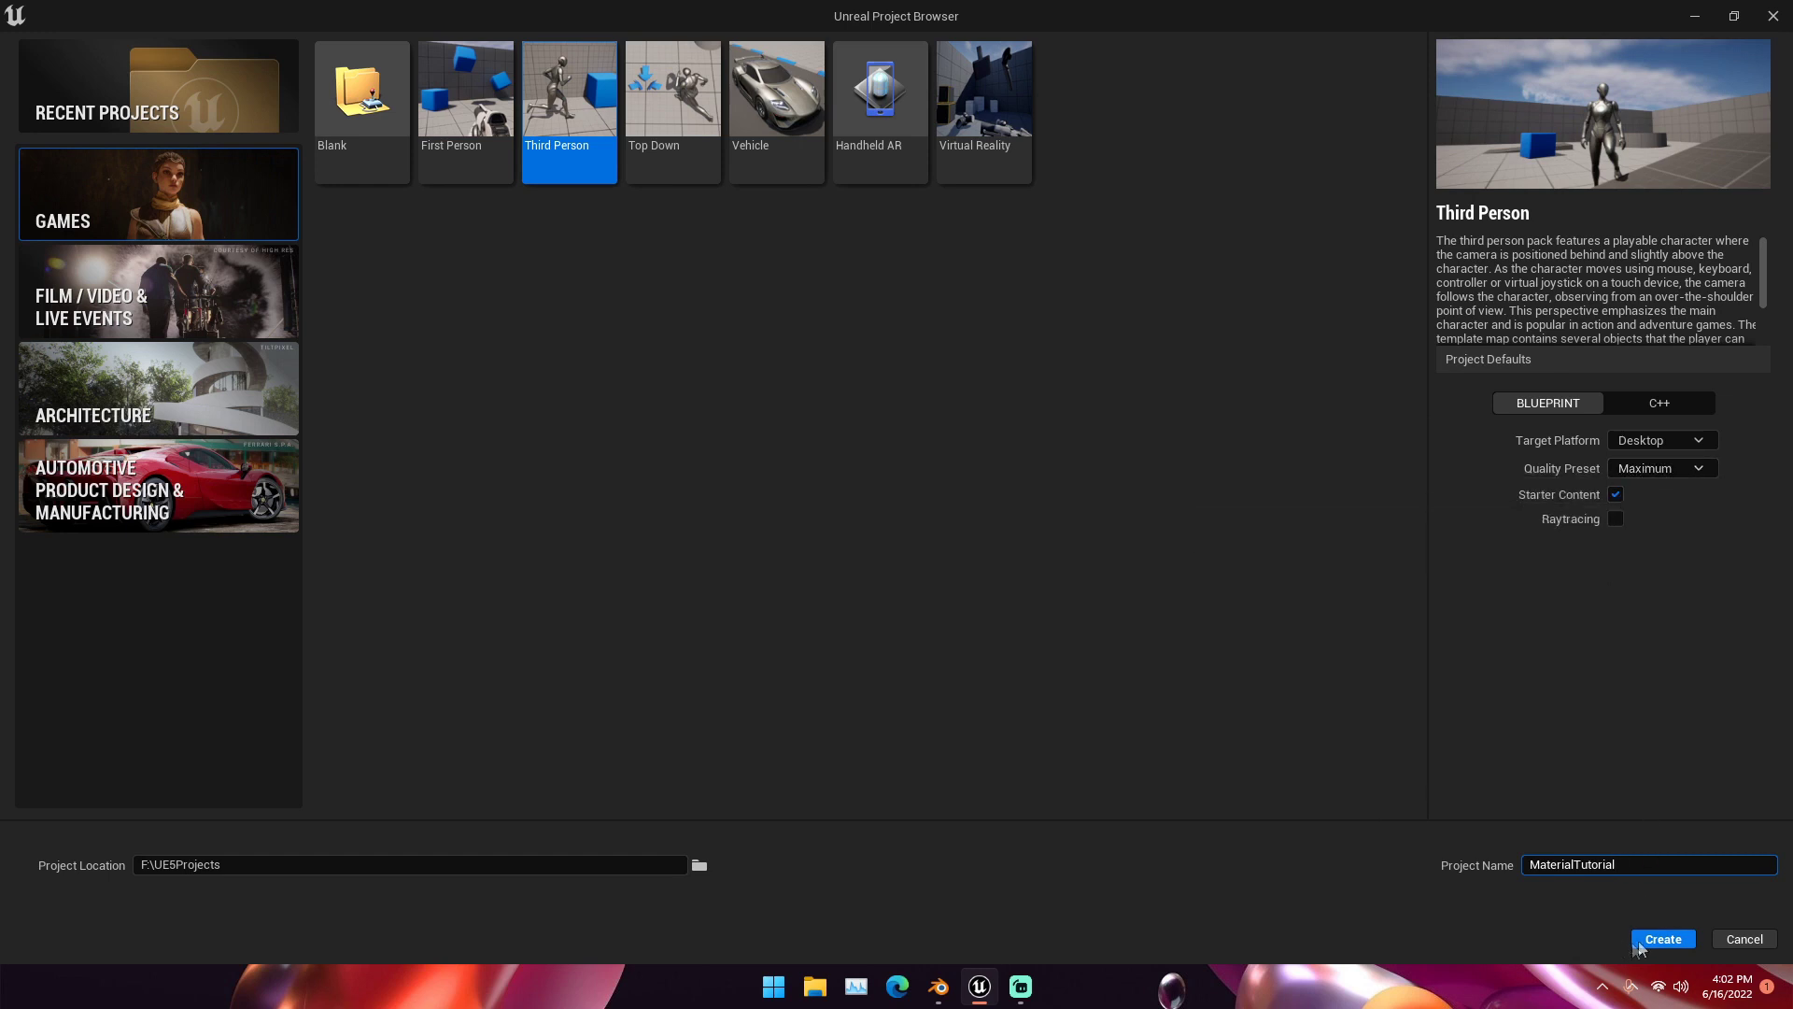
click(1662, 938)
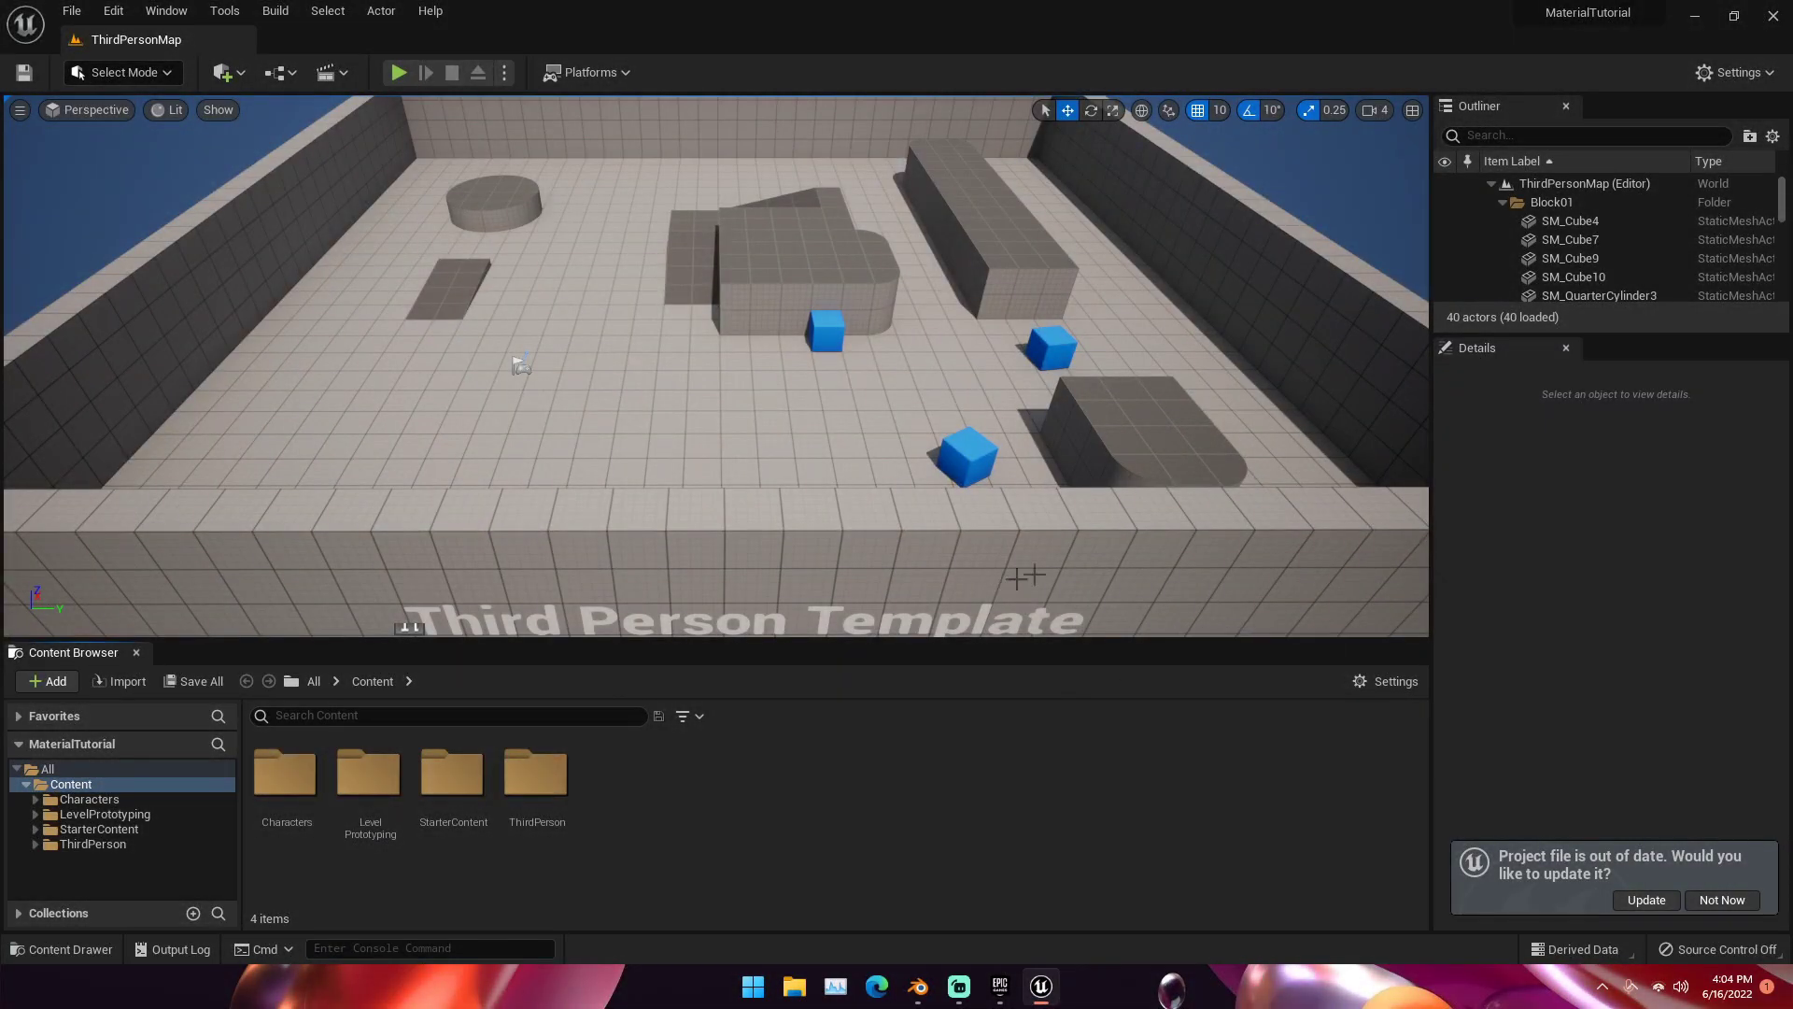
Step: Create a new level from the Basic template
right_drag(1027, 530, 934, 467)
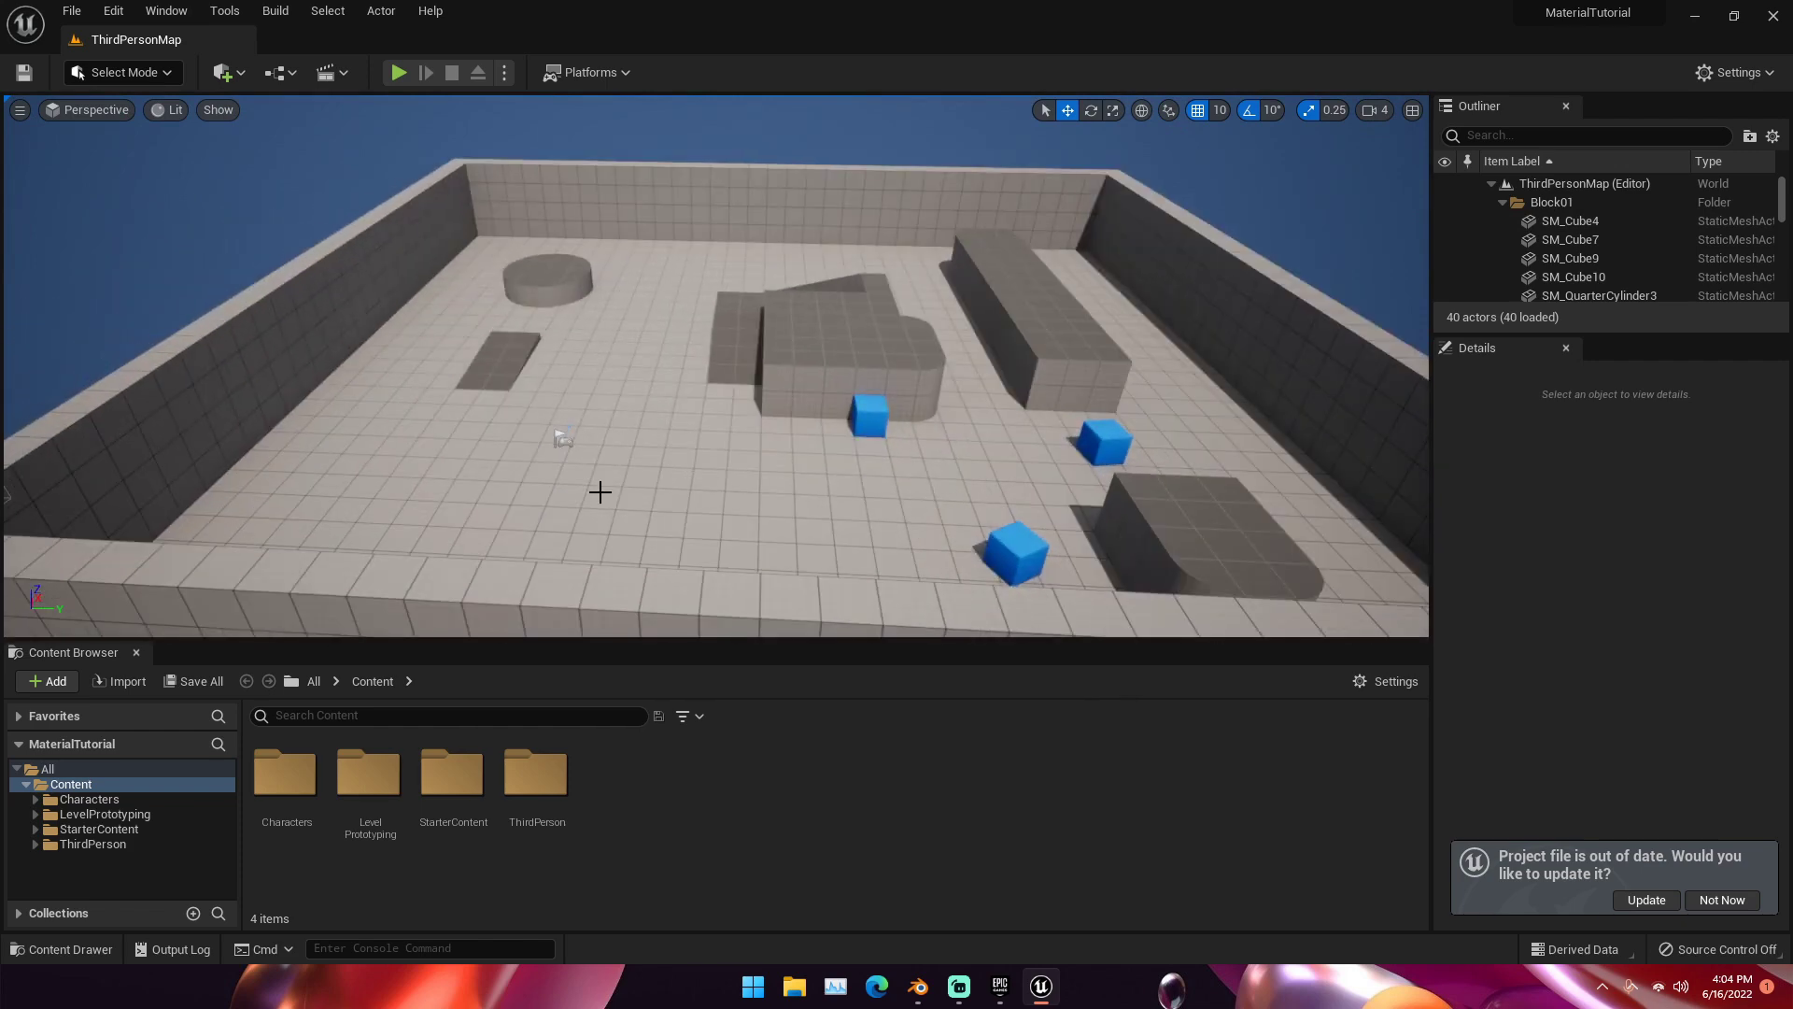
right_drag(636, 480, 601, 456)
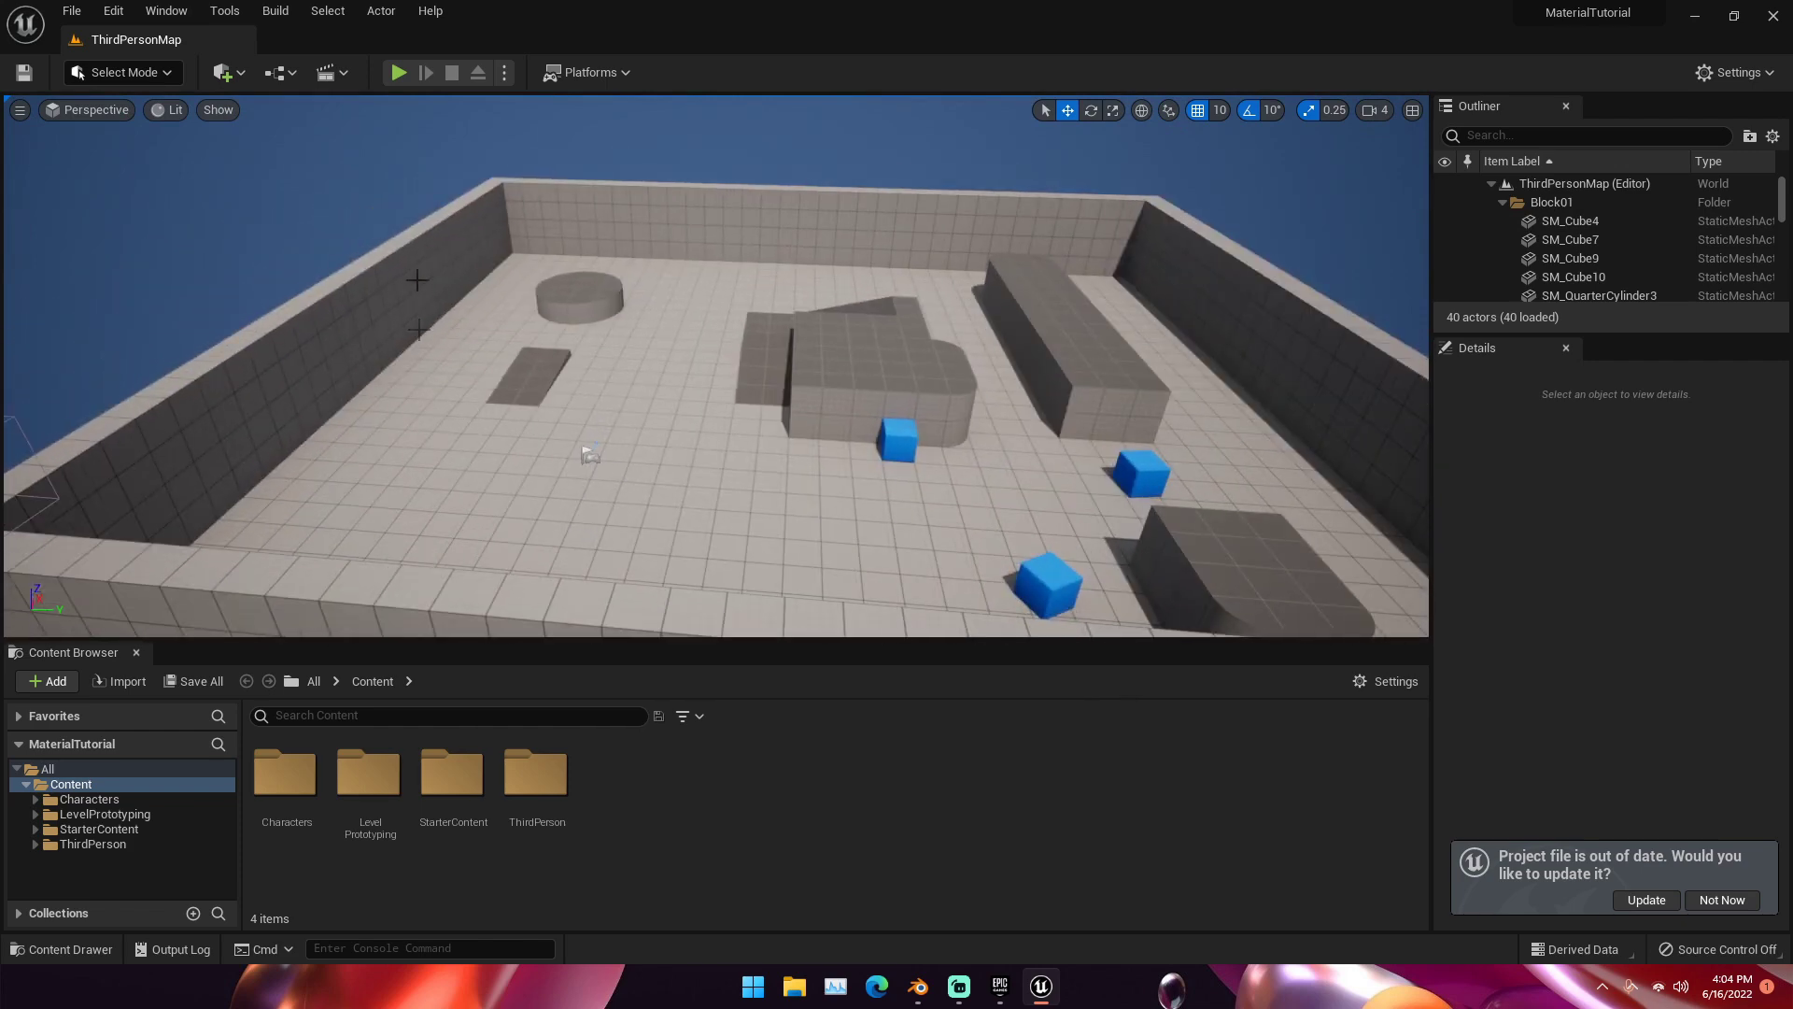
click(73, 11)
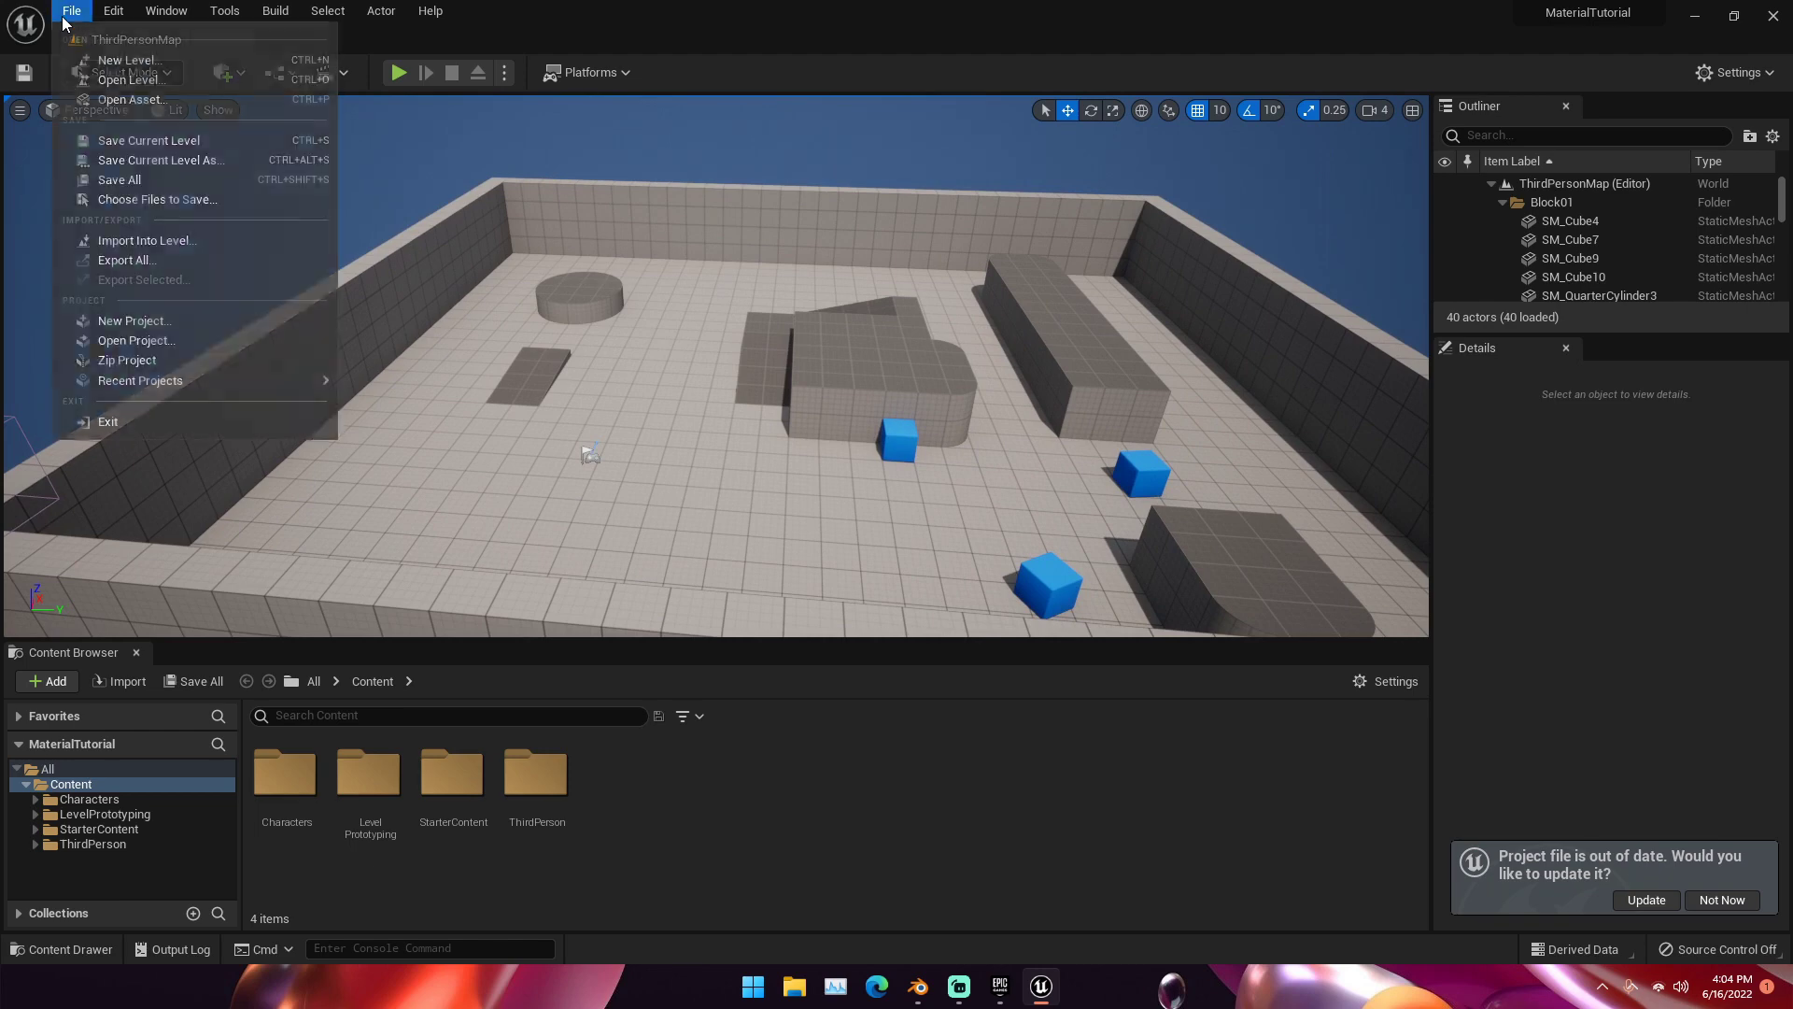
click(121, 61)
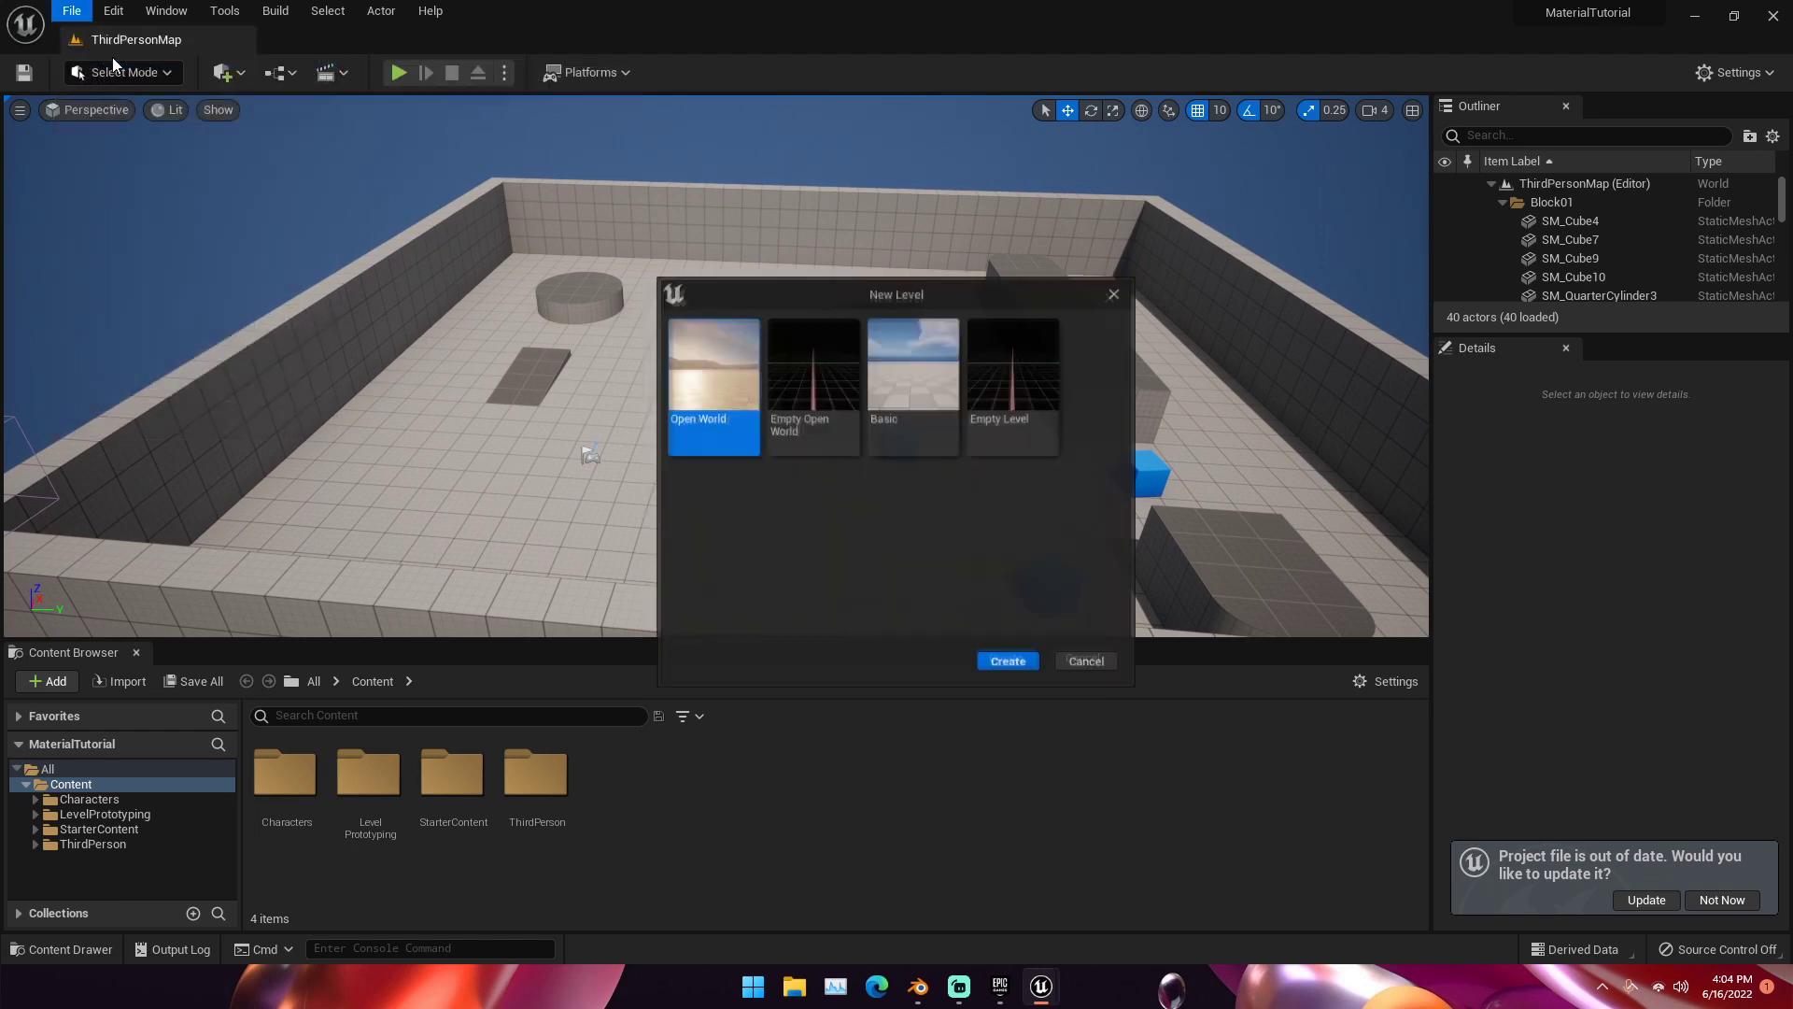
click(891, 401)
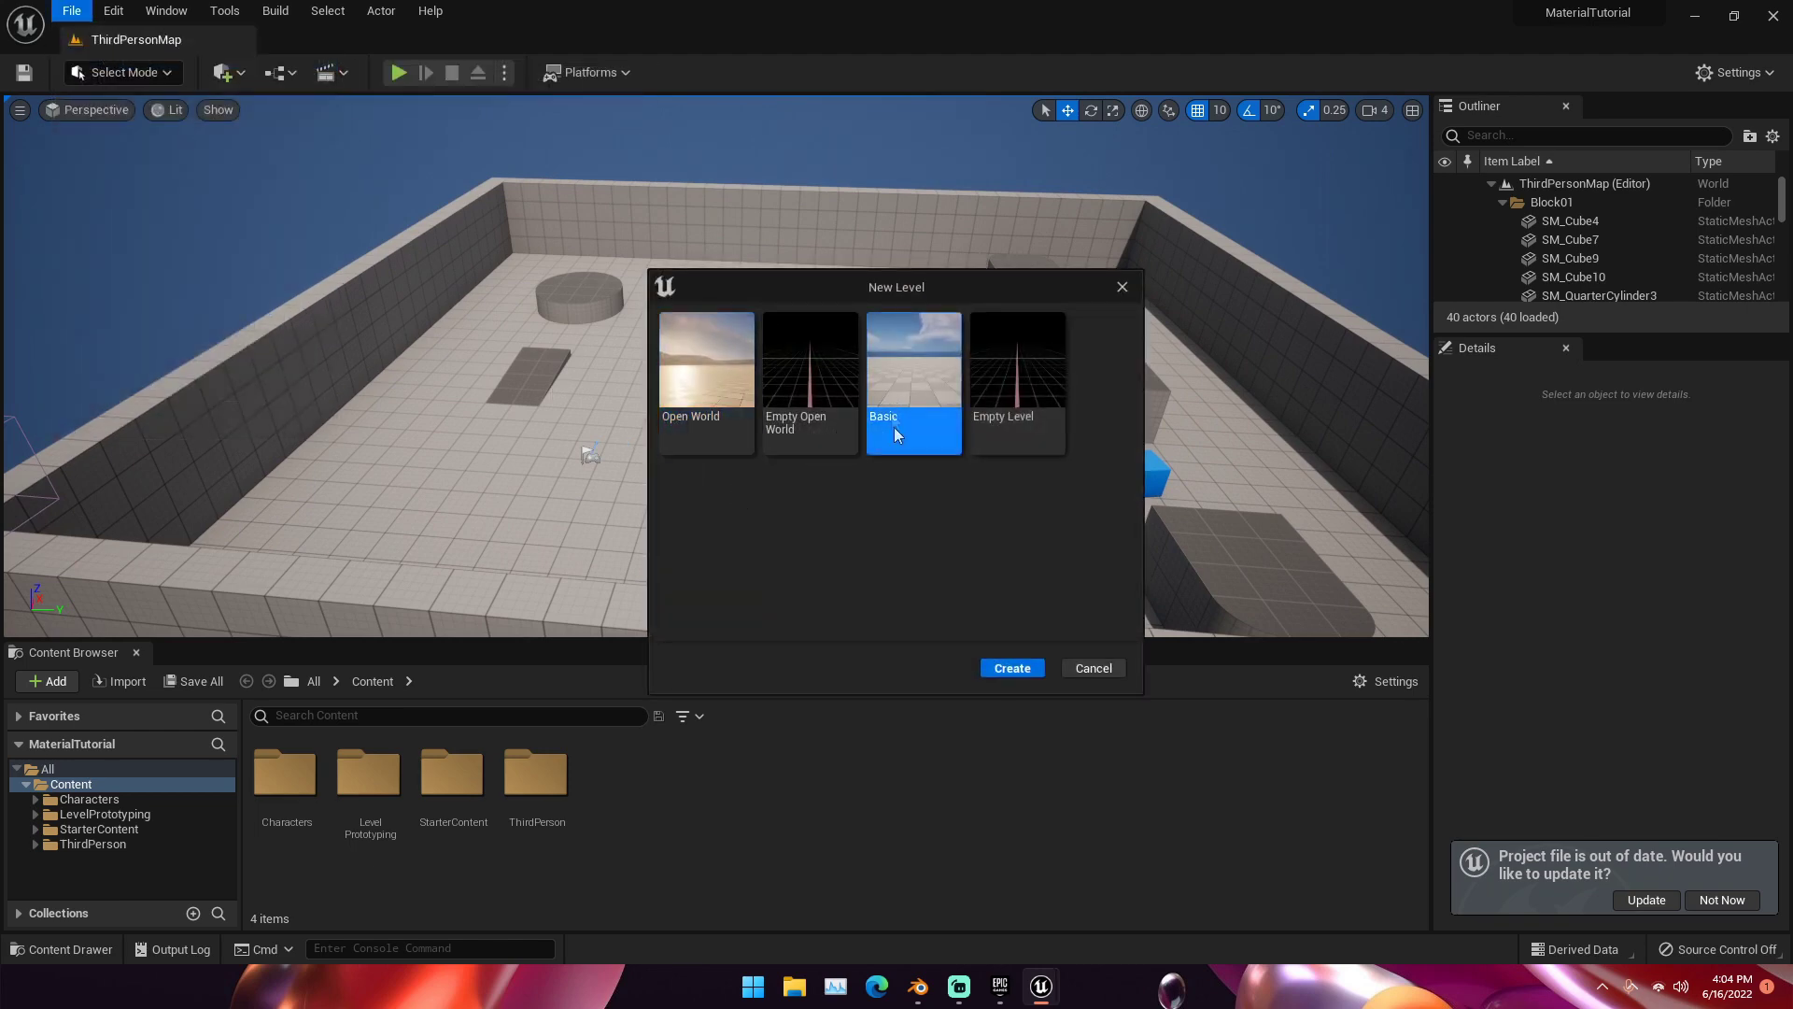
click(1013, 669)
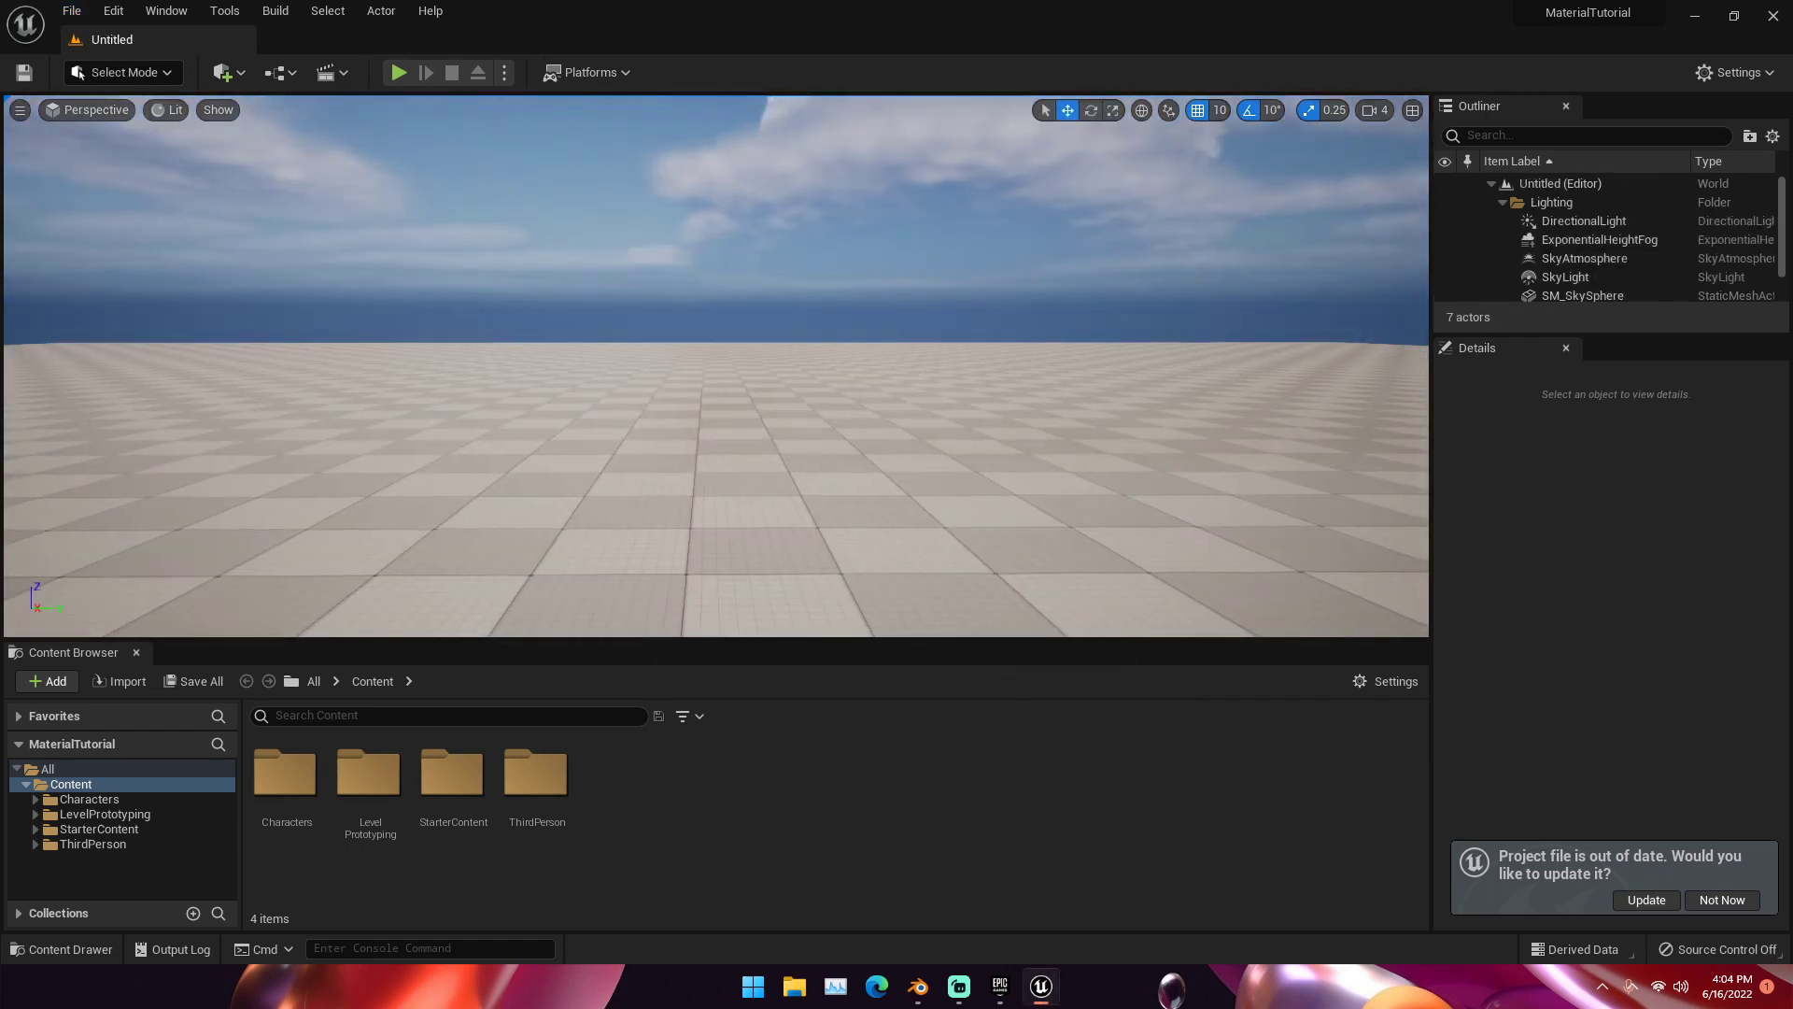
Step: Decline the offer to update the out-of-date project file
right_drag(721, 268, 780, 278)
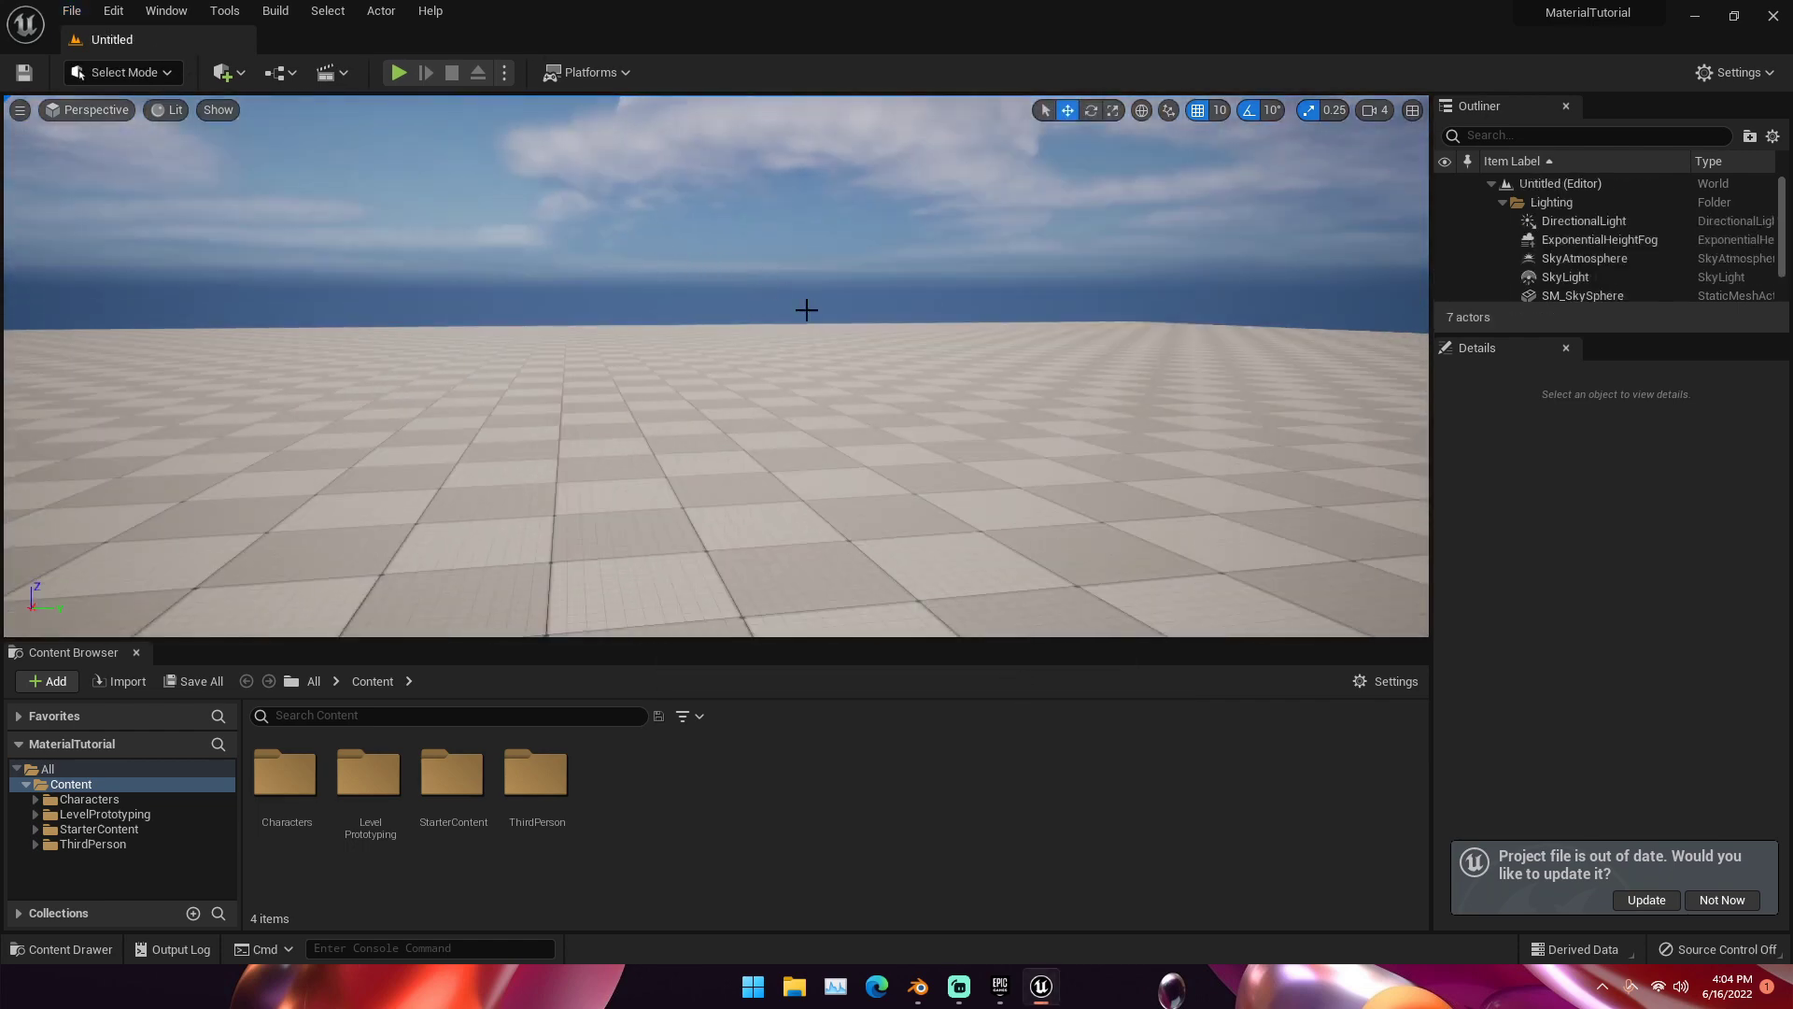
right_click(743, 311)
click(709, 289)
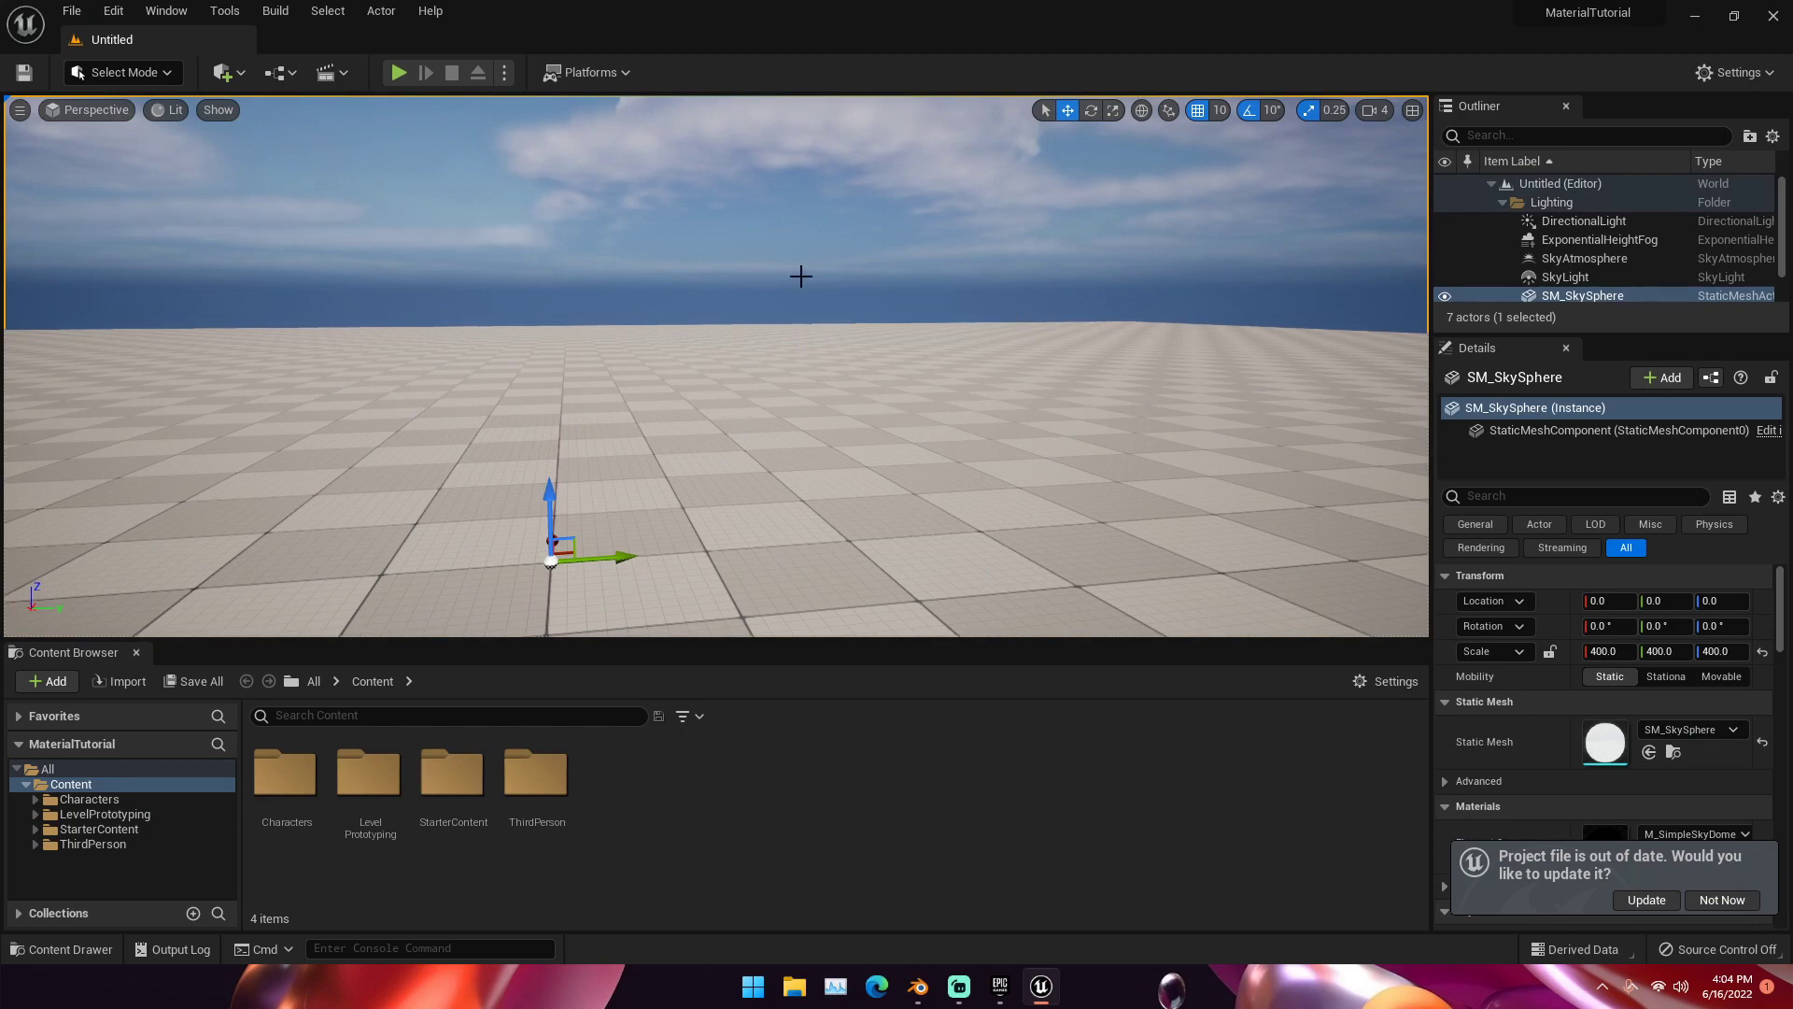
right_drag(800, 276, 915, 313)
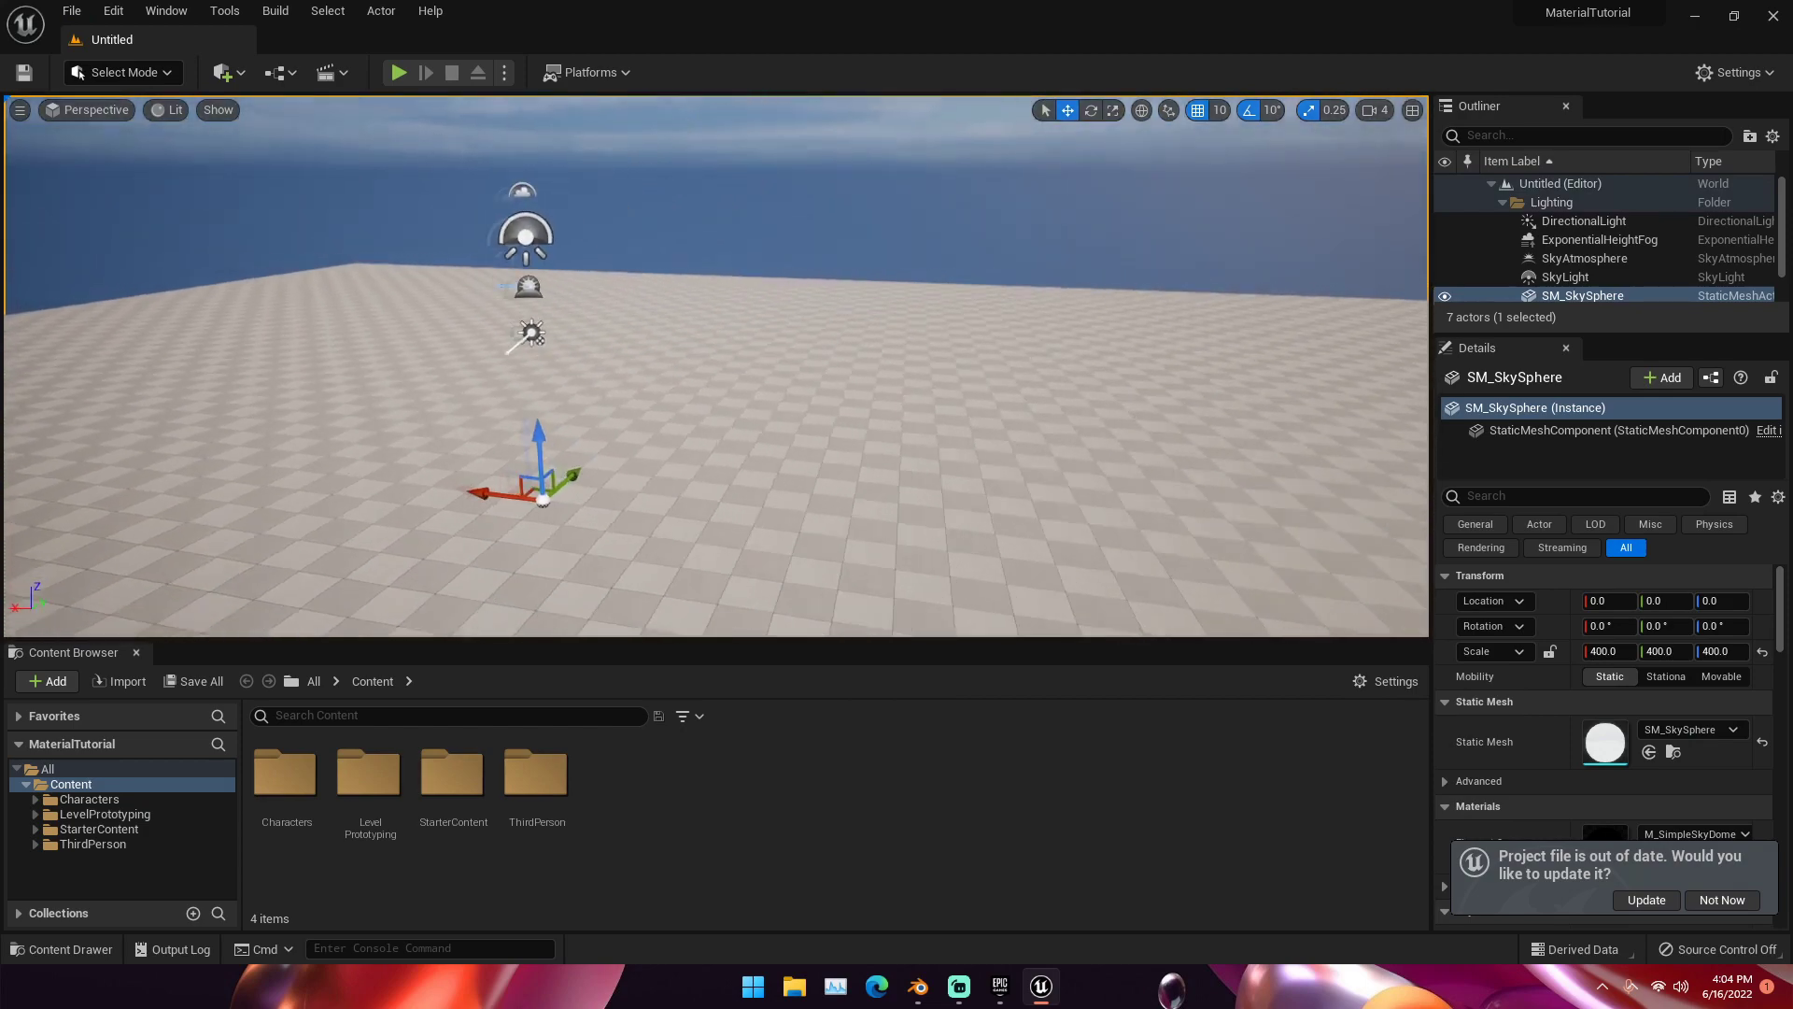
right_drag(747, 299, 800, 272)
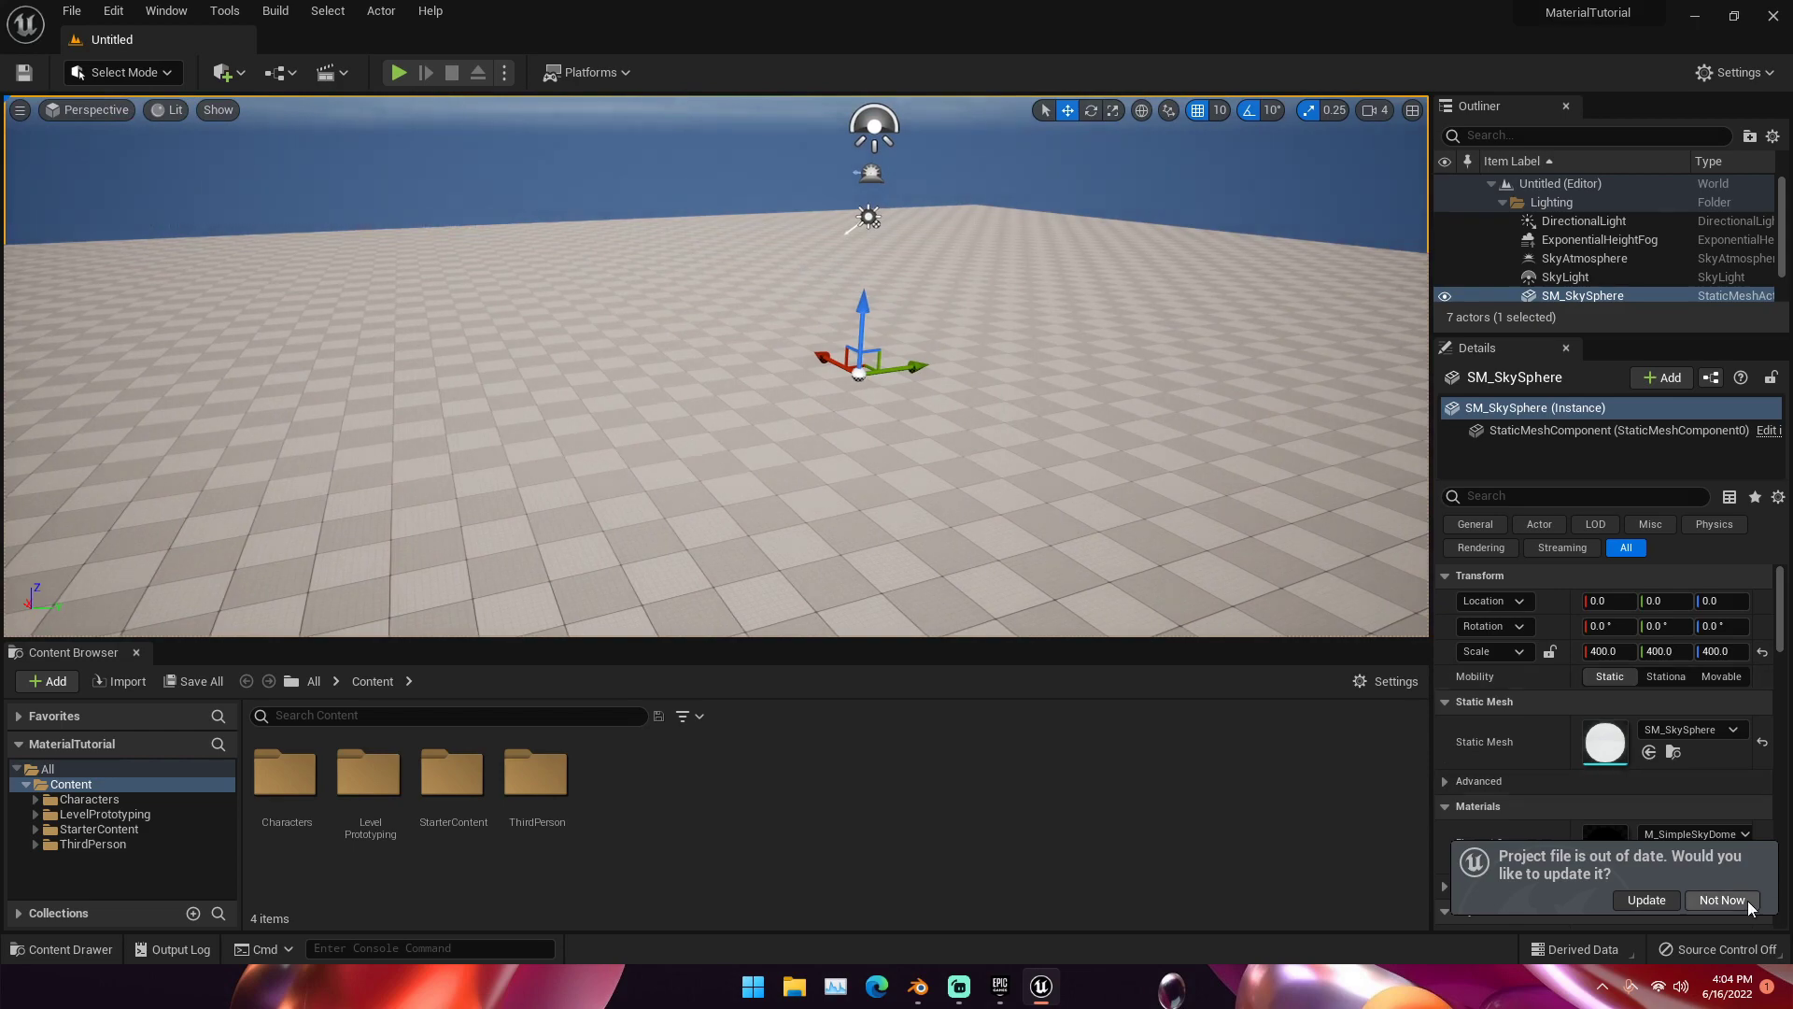
click(1721, 900)
Step: Examine the viewport's camera speed setting and its neighbouring snapping and transform options
right_drag(990, 453, 882, 397)
click(1375, 110)
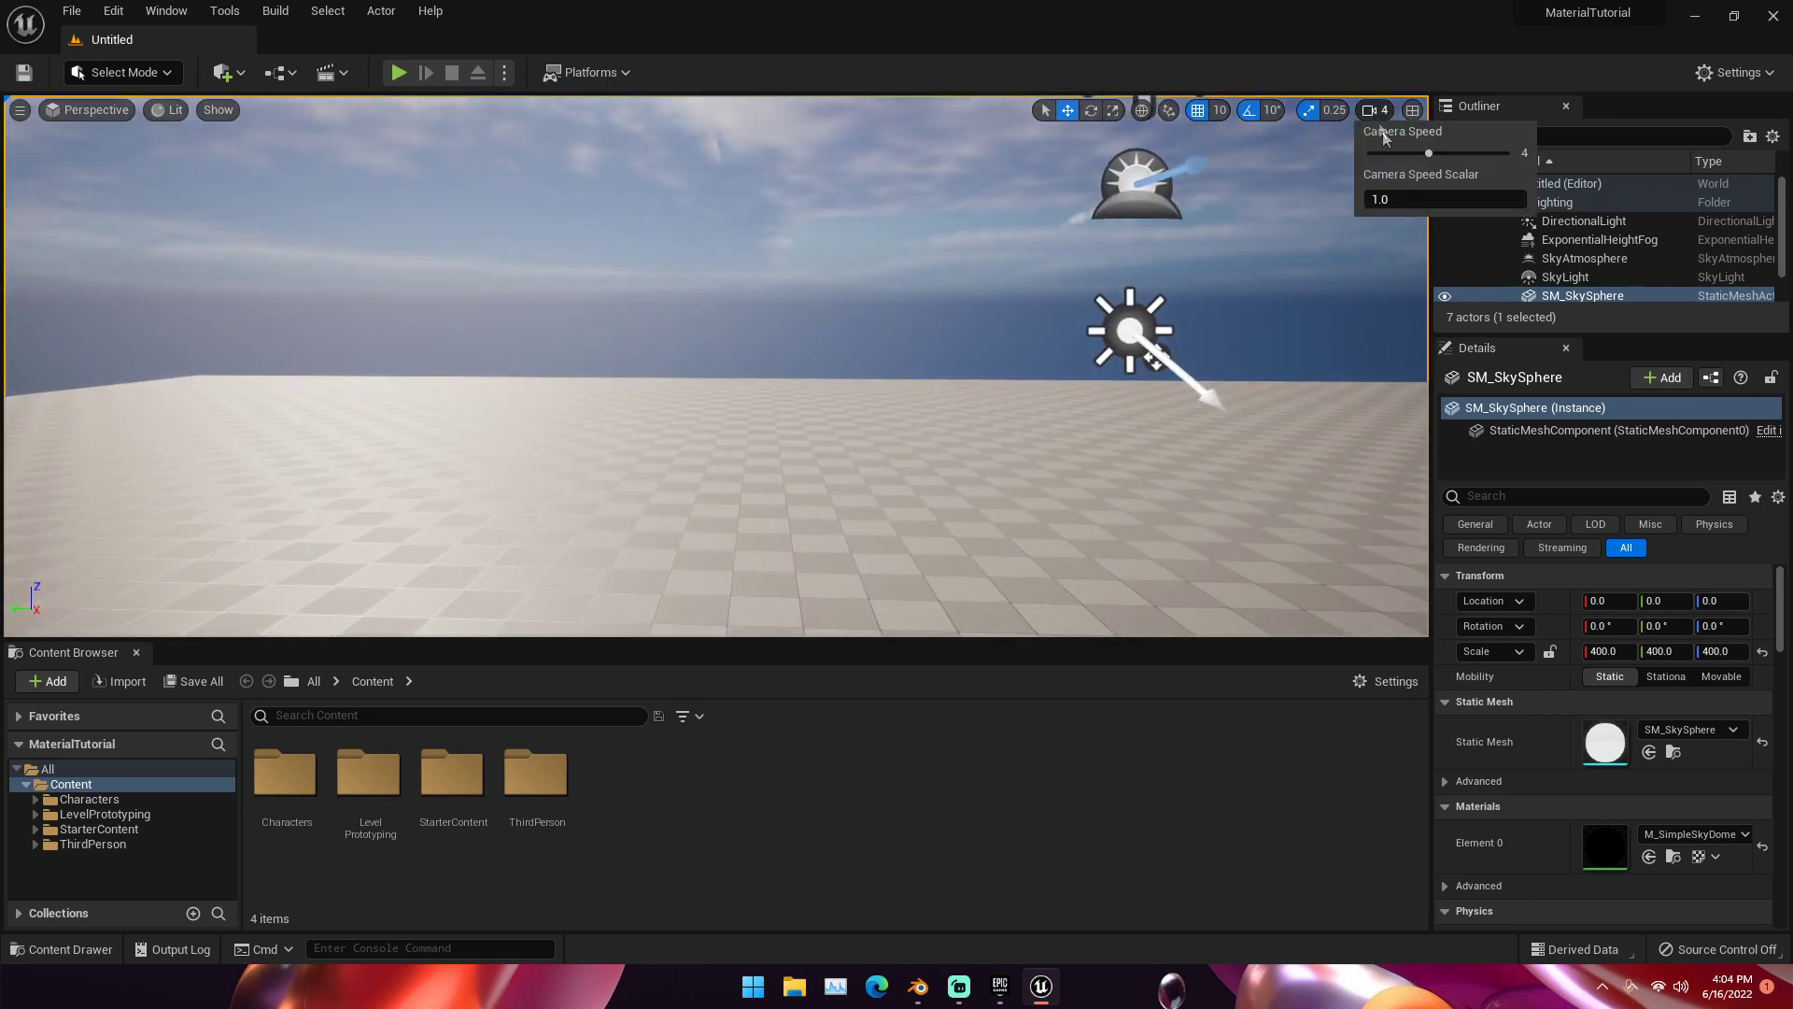
click(1378, 116)
click(1377, 114)
click(1327, 110)
click(1068, 110)
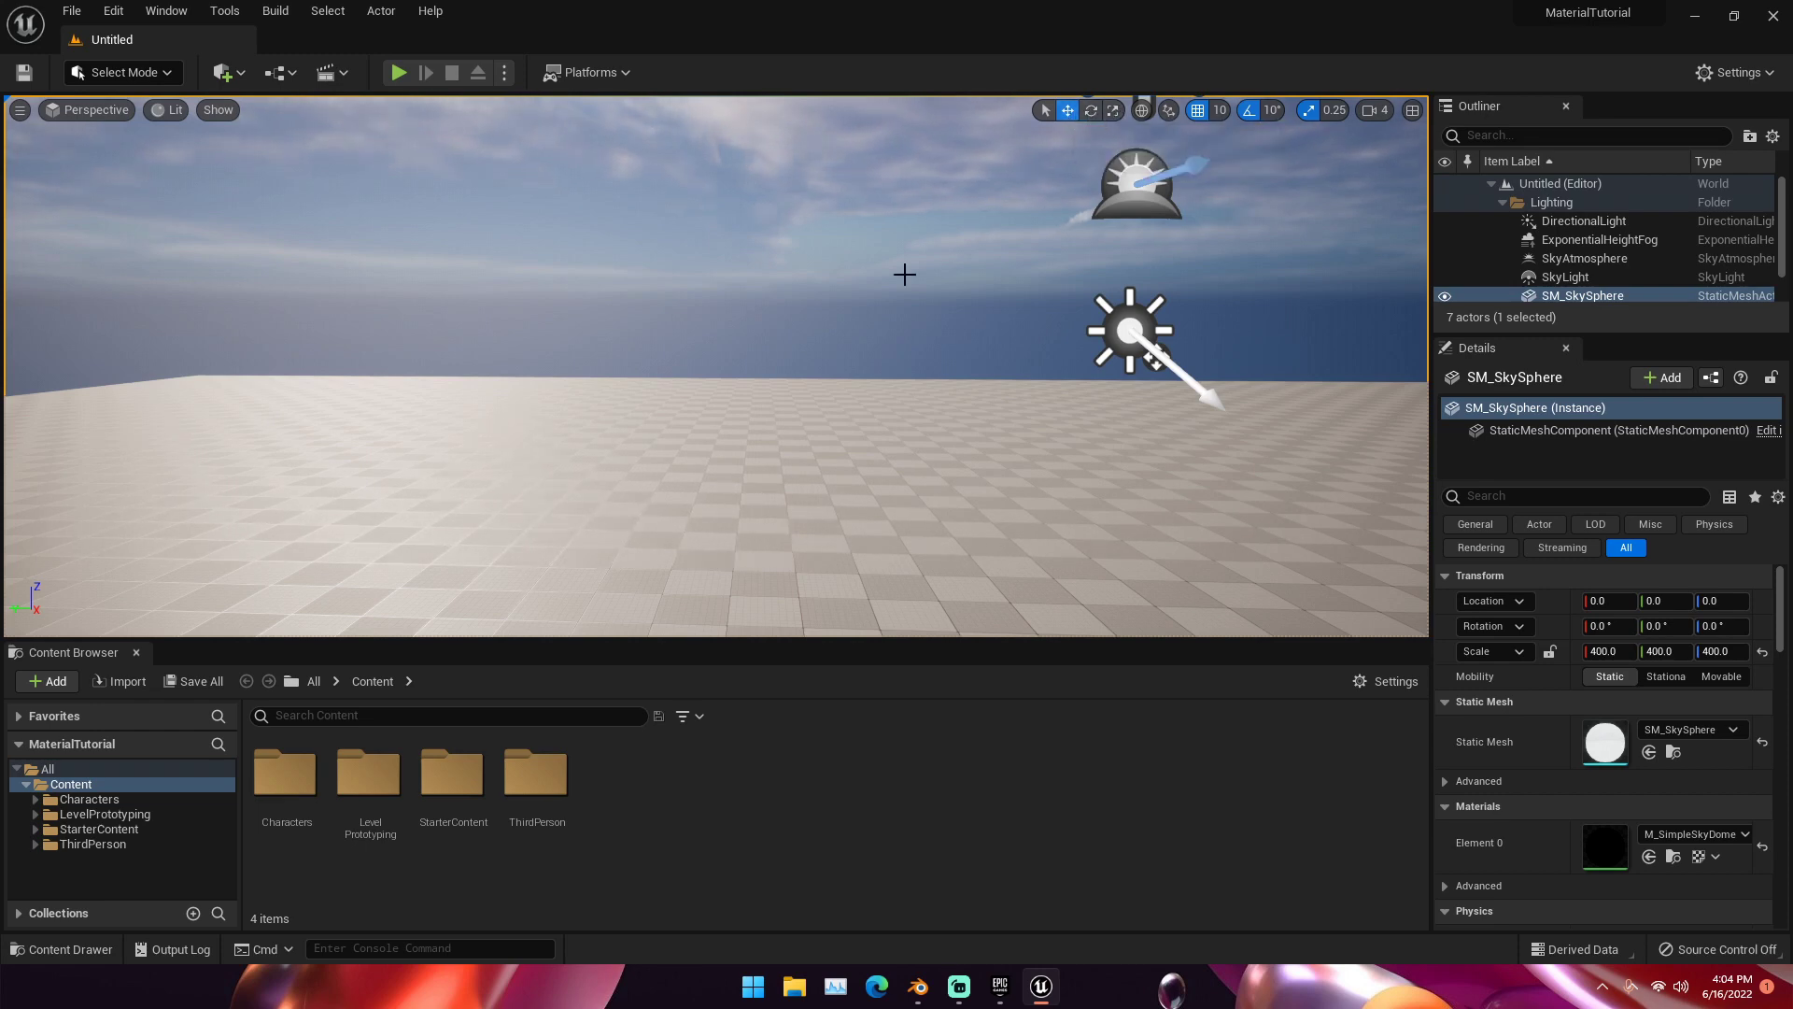
key(s)
right_drag(906, 274, 1256, 318)
key(a)
key(w)
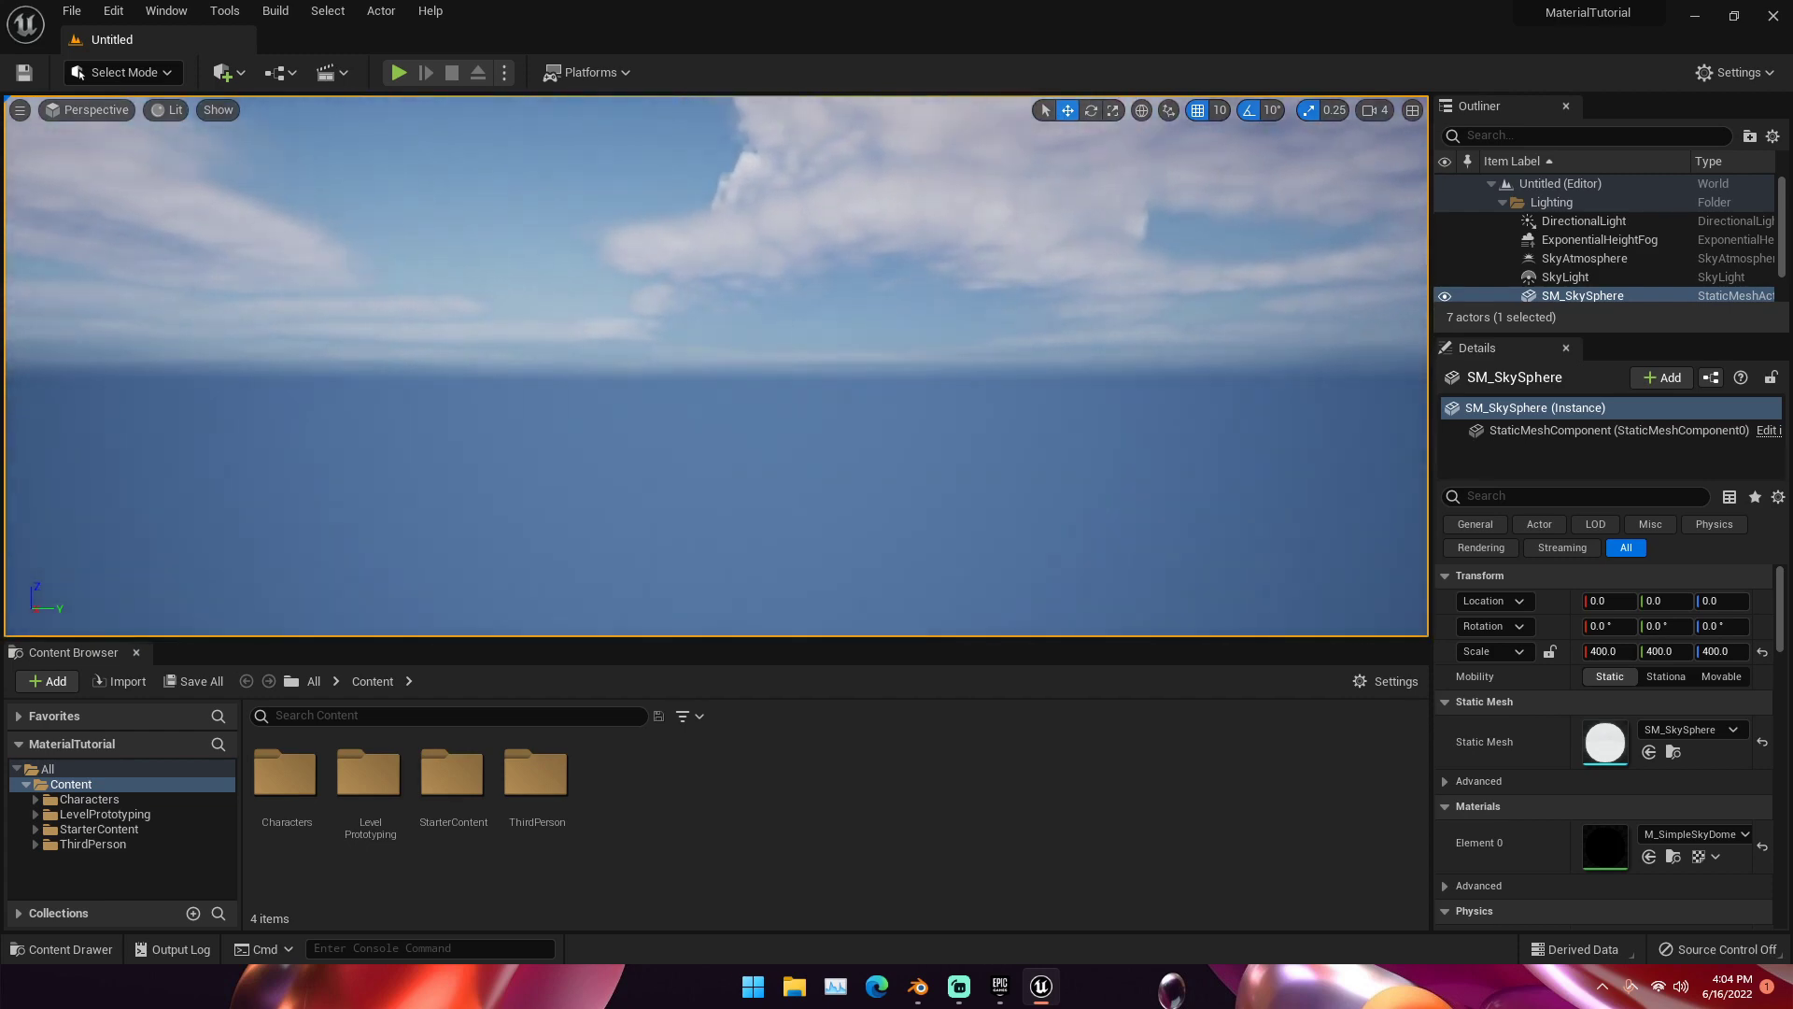
right_drag(887, 308, 839, 370)
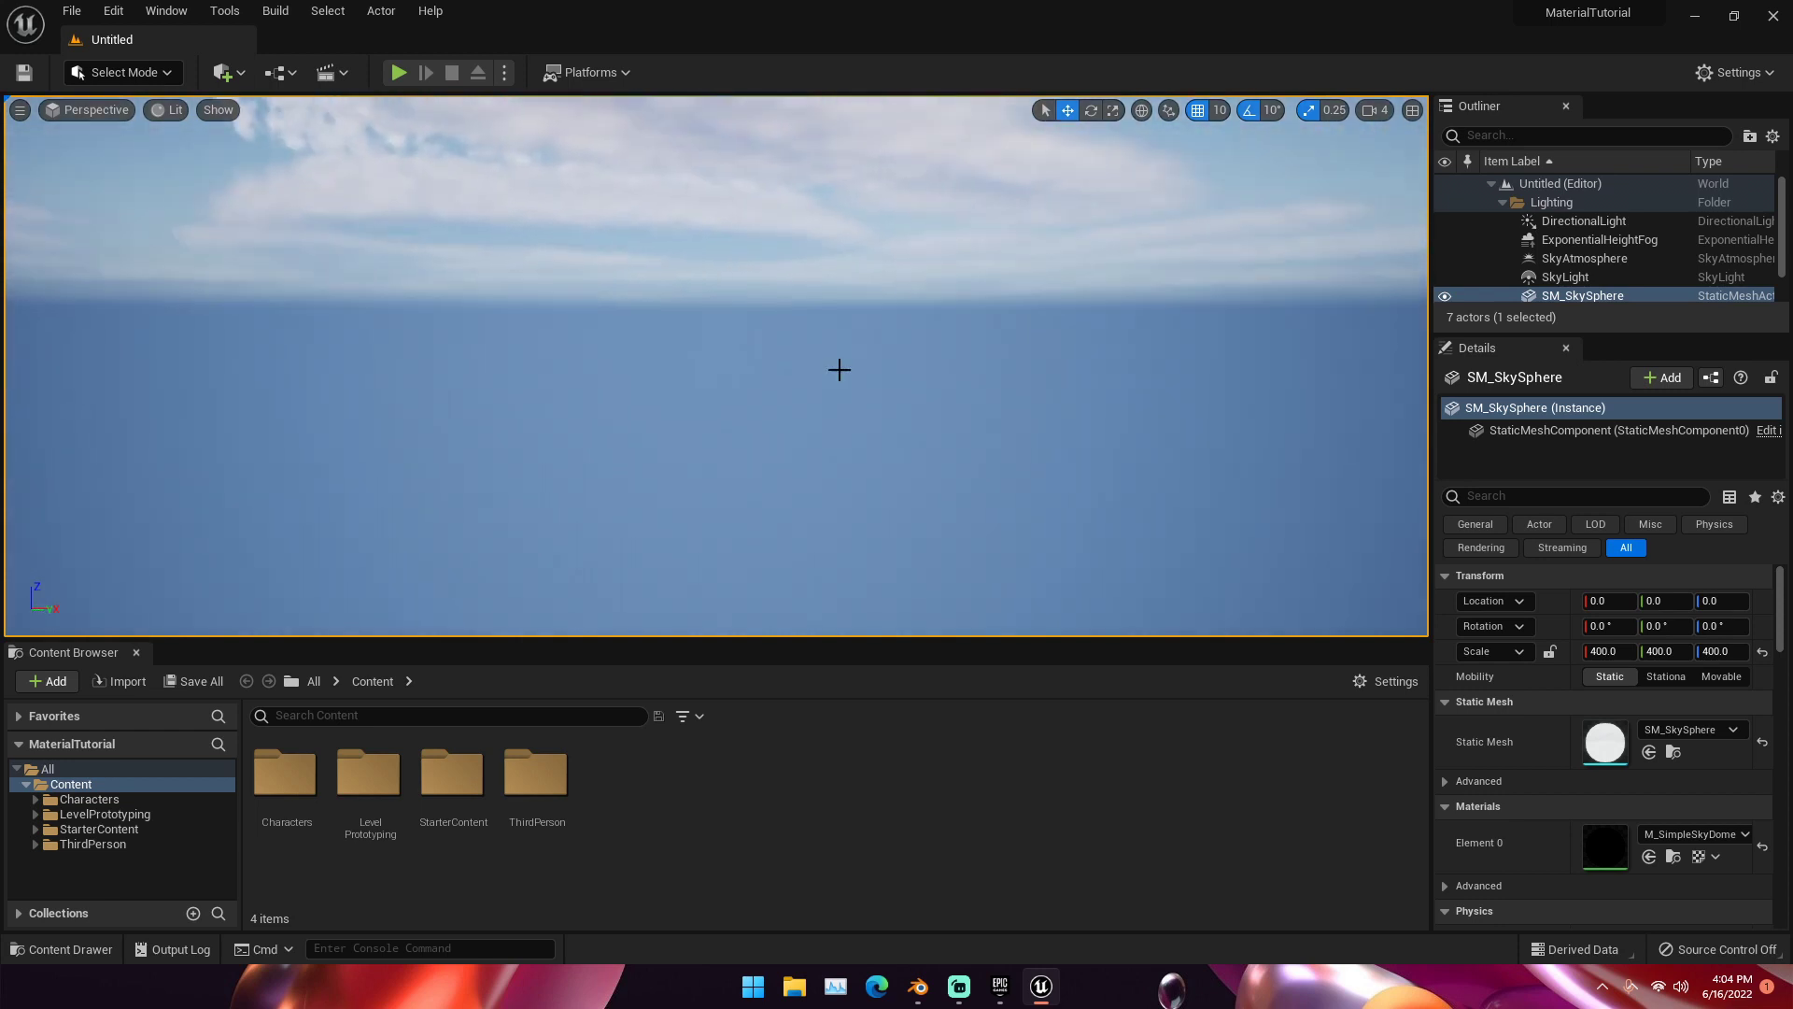
Step: Select the Floor actor and focus the viewport on it
scroll(1587, 262, down, 1)
click(1546, 293)
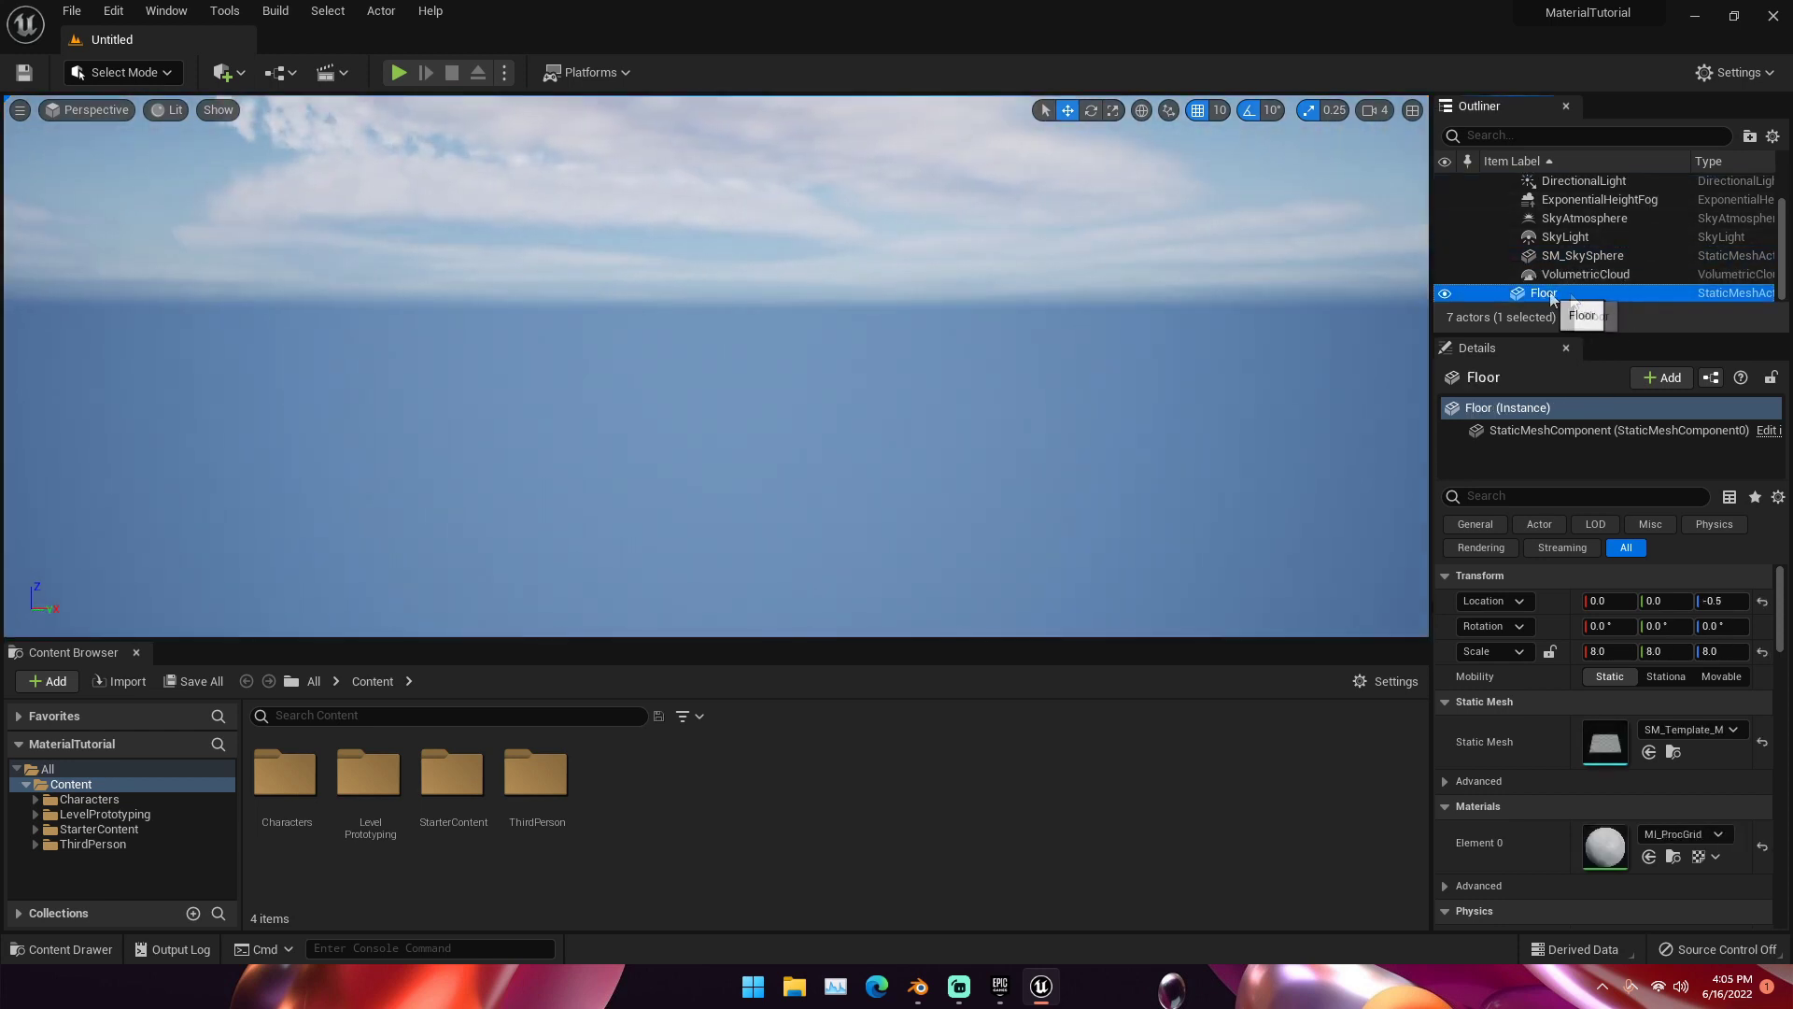
right_drag(1258, 349, 1258, 349)
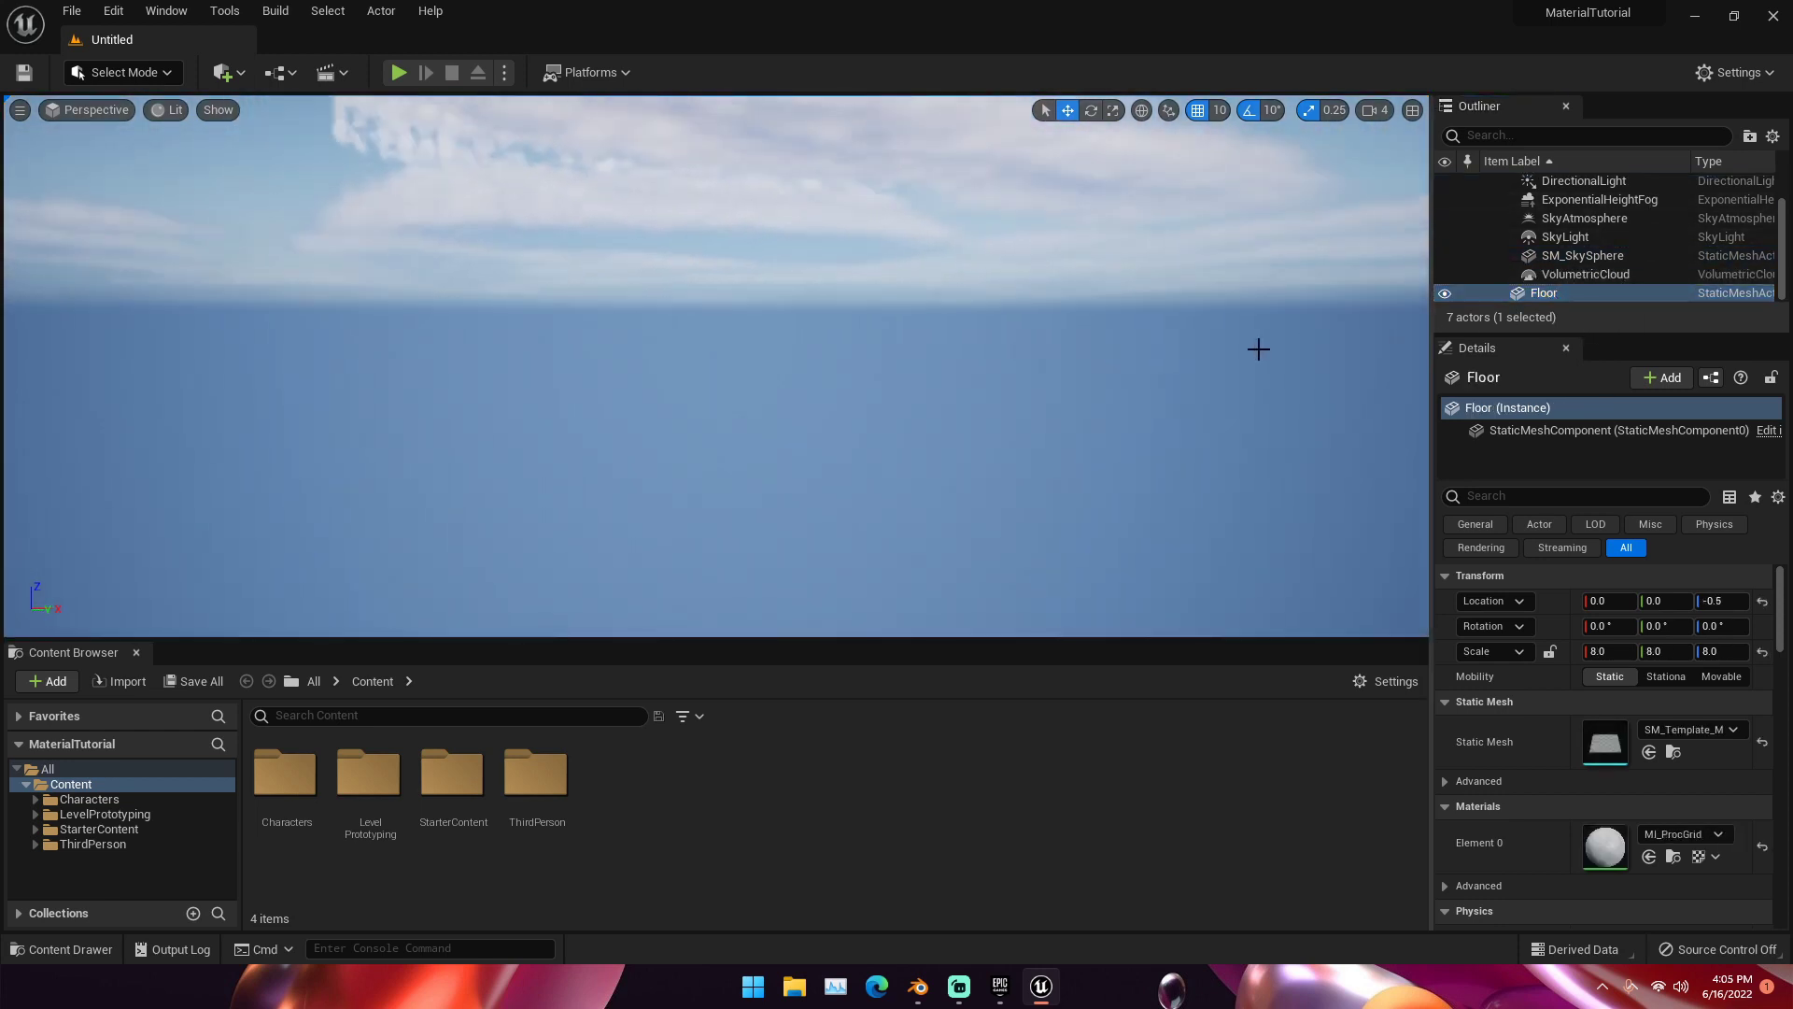
key(f)
key(w)
mouse_move(977, 320)
right_down()
mouse_move(887, 297)
mouse_move(939, 359)
mouse_move(967, 301)
right_up()
key(w)
Step: Undo the Floor's deletion, delete it again and undo that deletion as well
key(ctrl+z)
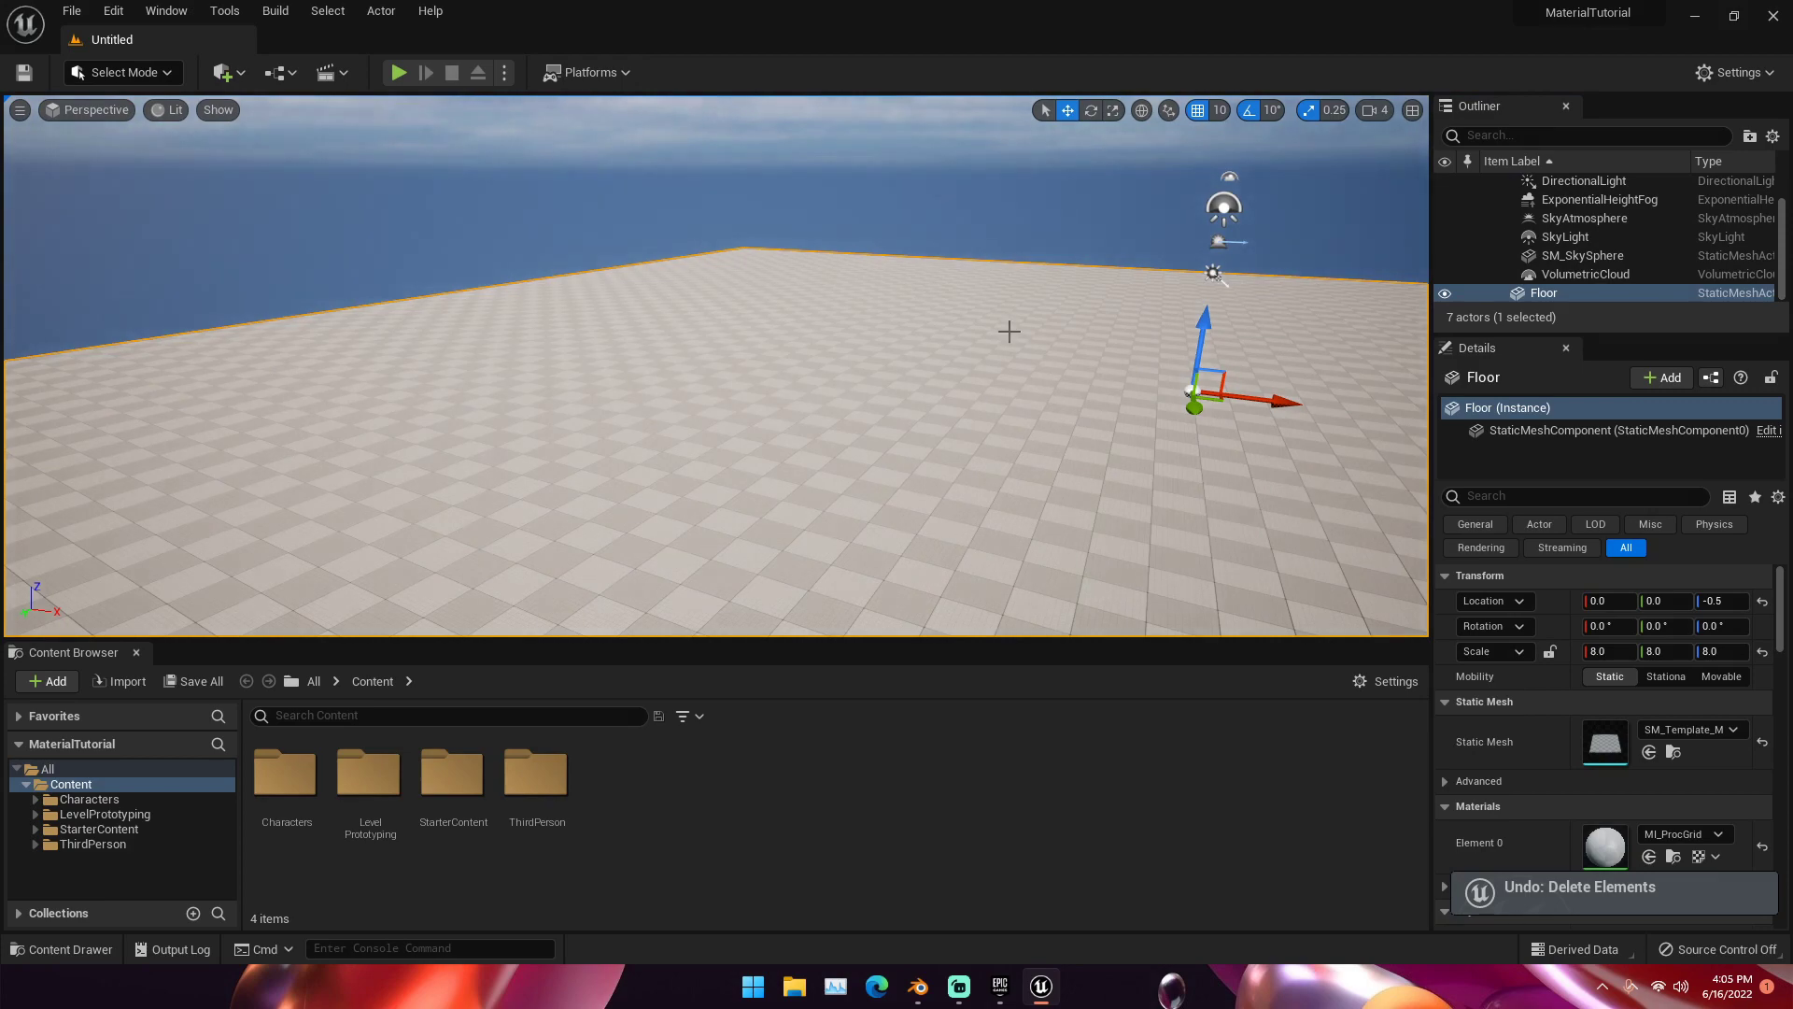
right_drag(1009, 331, 952, 300)
key(Delete)
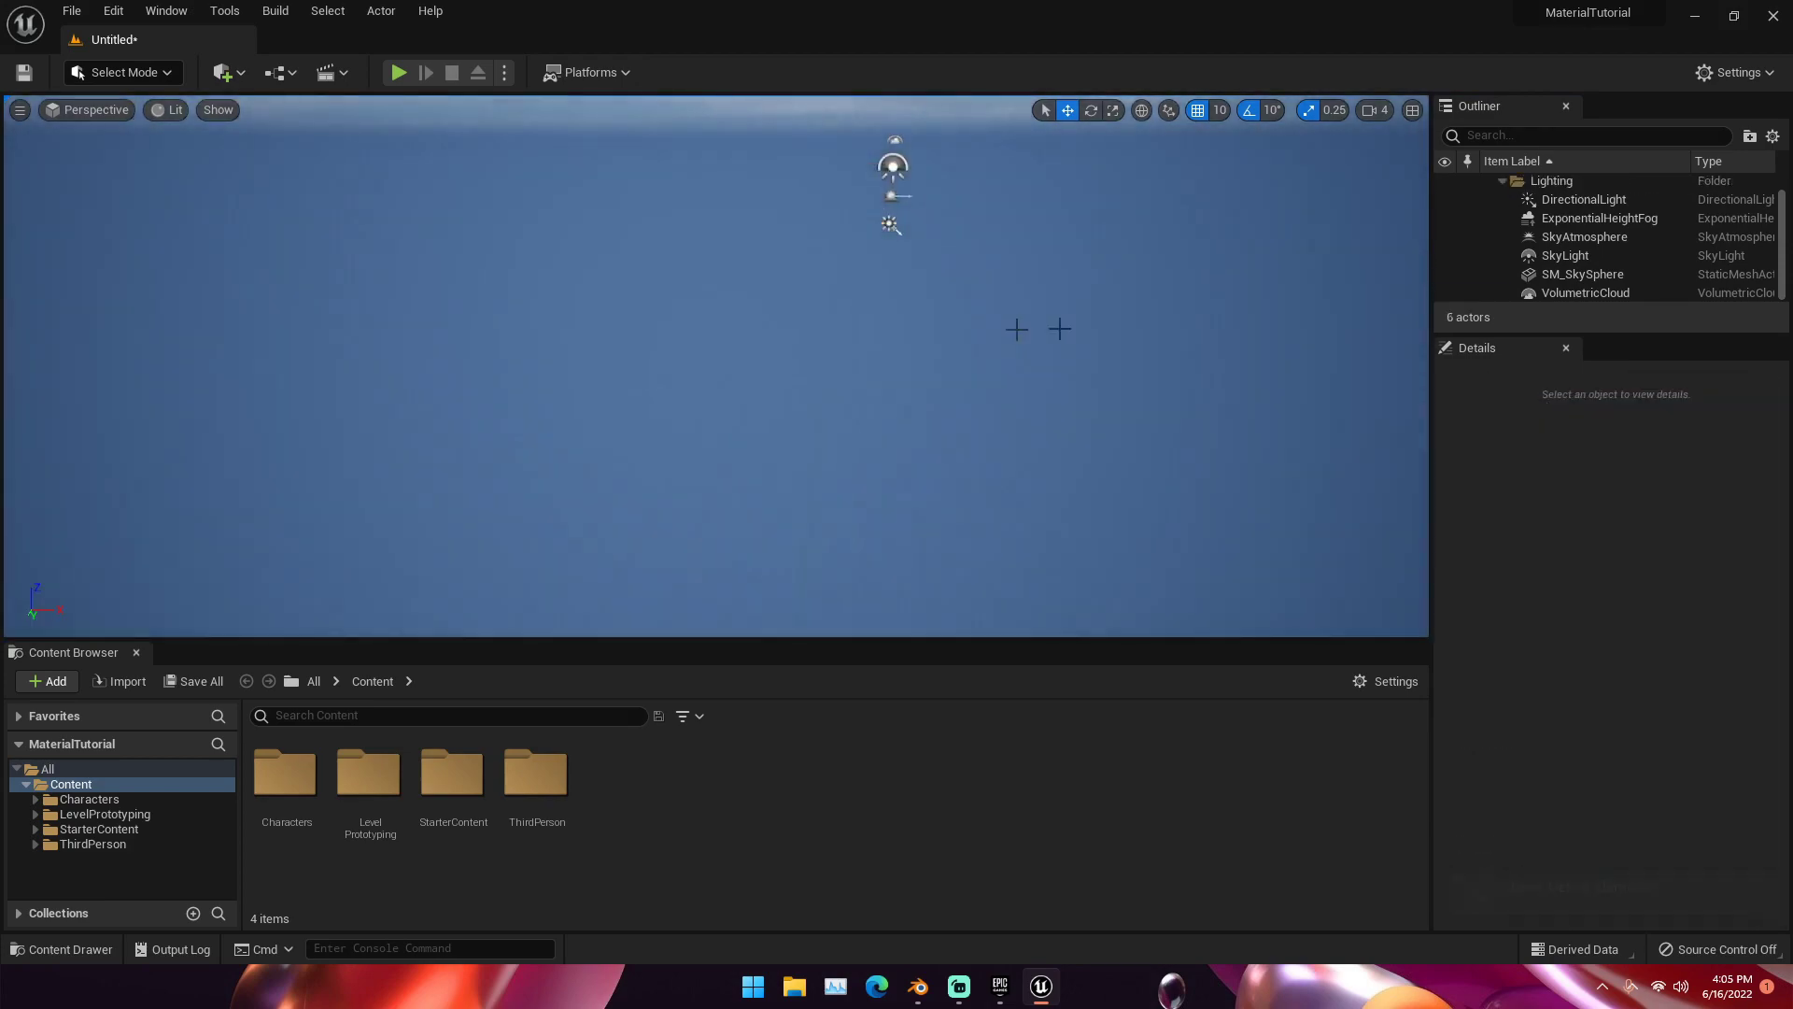
key(ctrl+z)
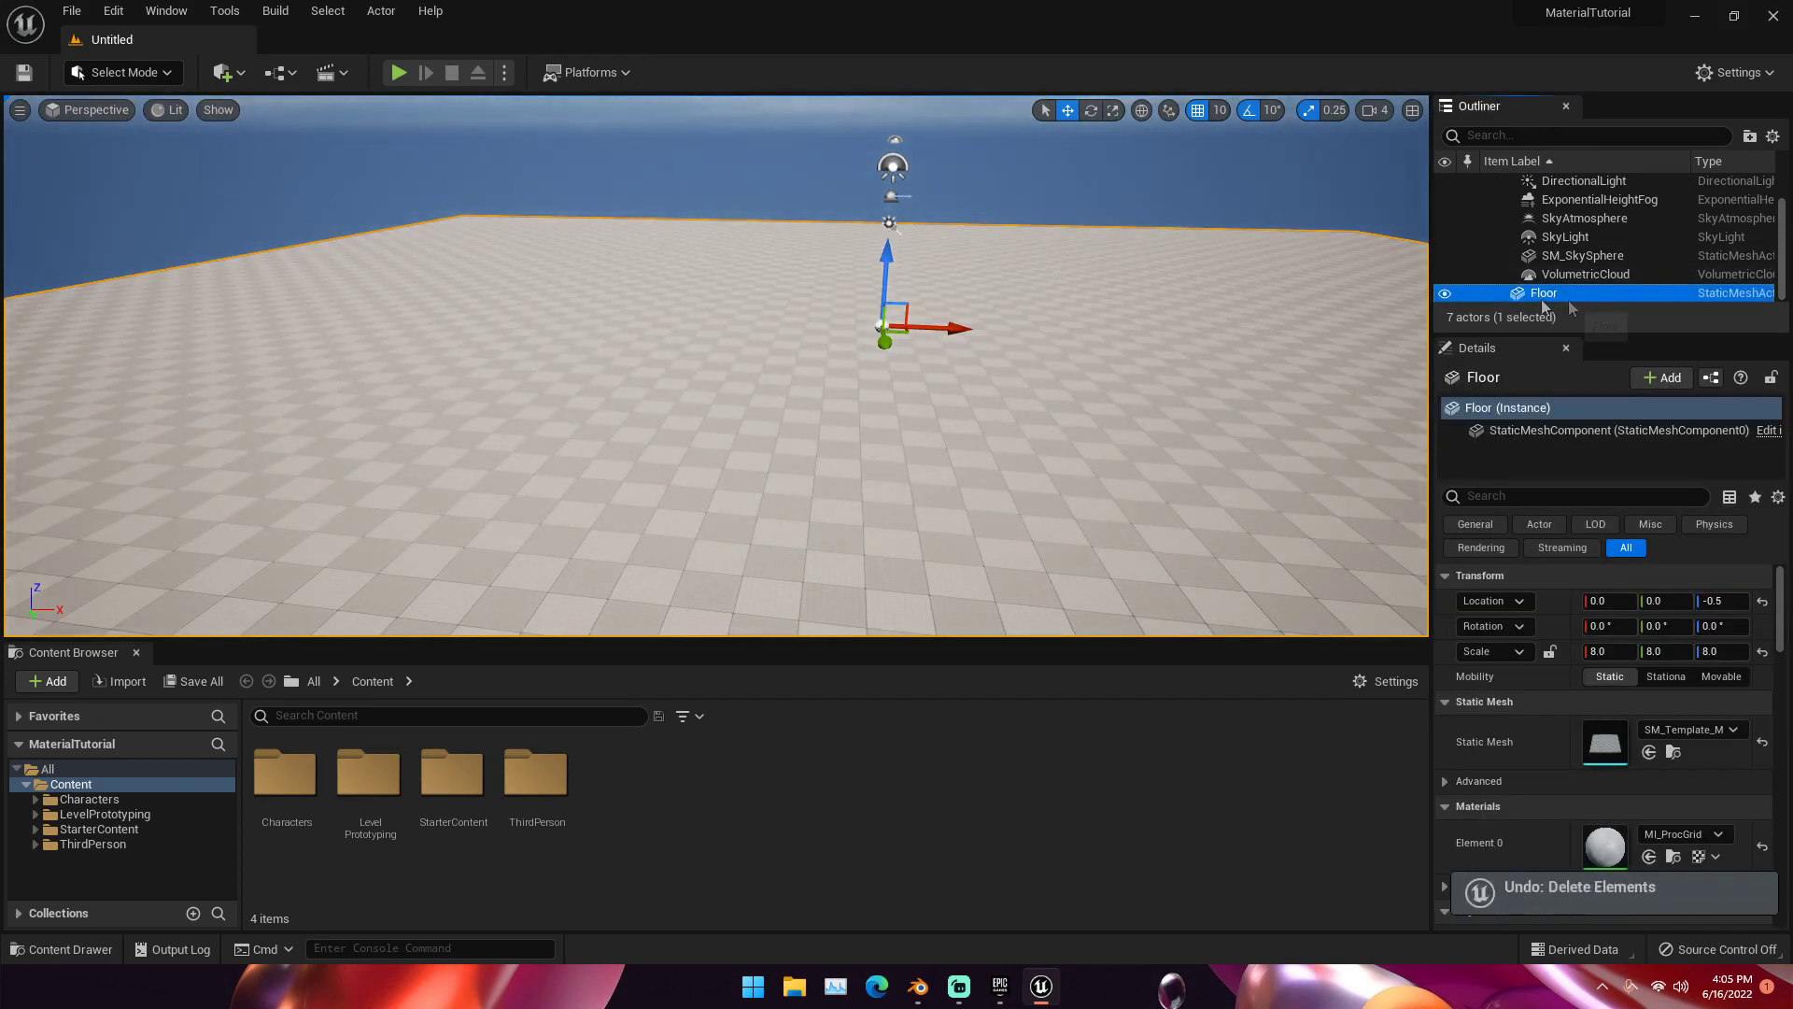
Step: Delete the Floor actor from the level
key(Delete)
right_drag(1028, 326, 1027, 271)
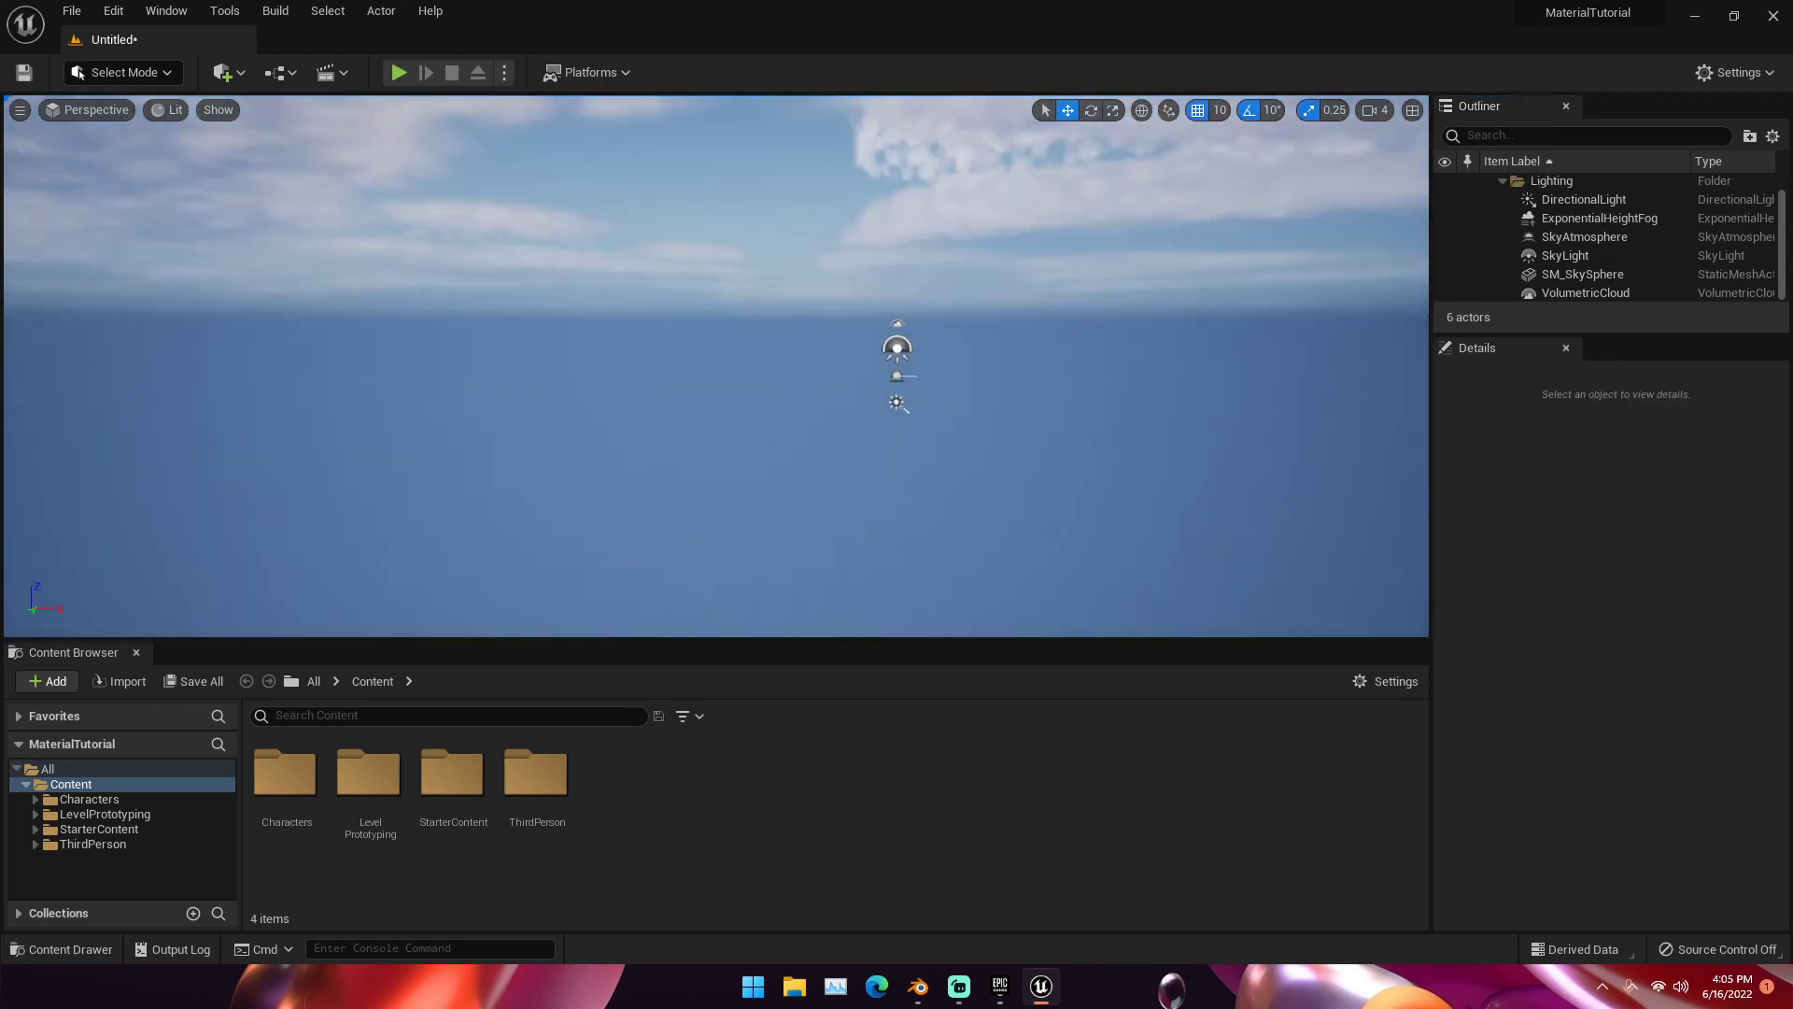
right_drag(840, 355, 840, 411)
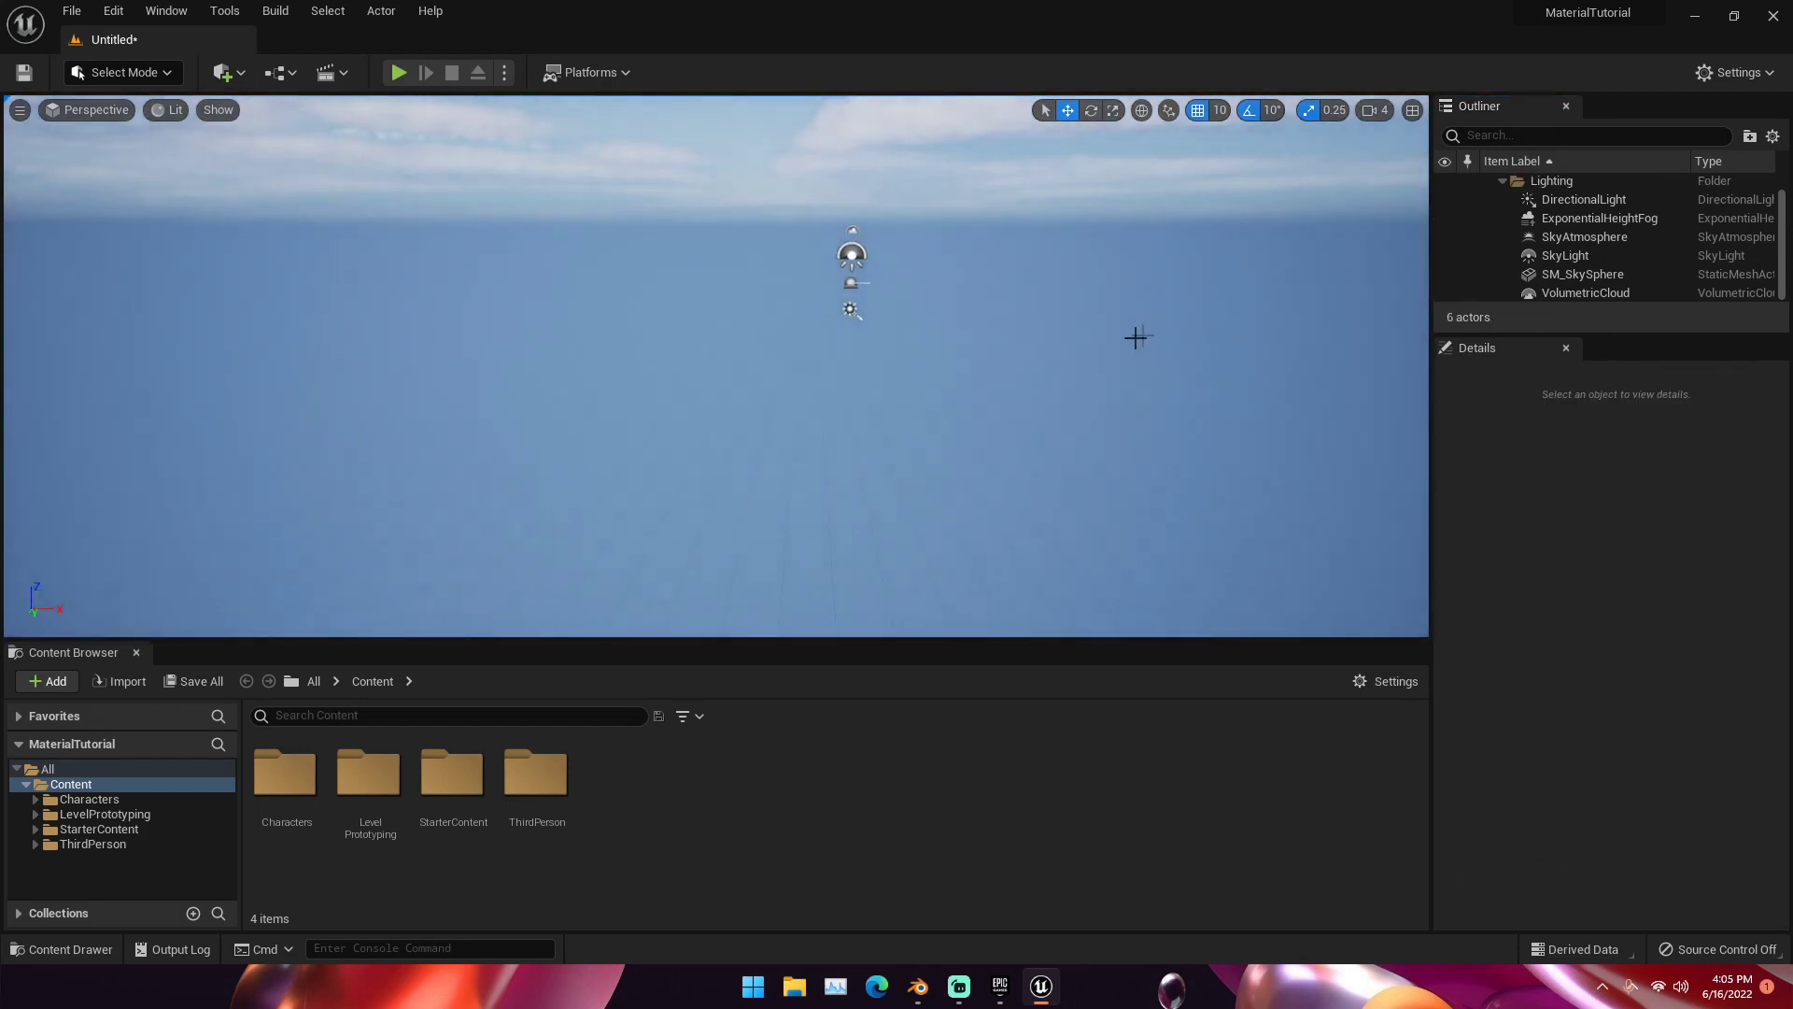
Step: Place a cube shape in the level and move it to about X -110, Y 20, Z 240
click(237, 84)
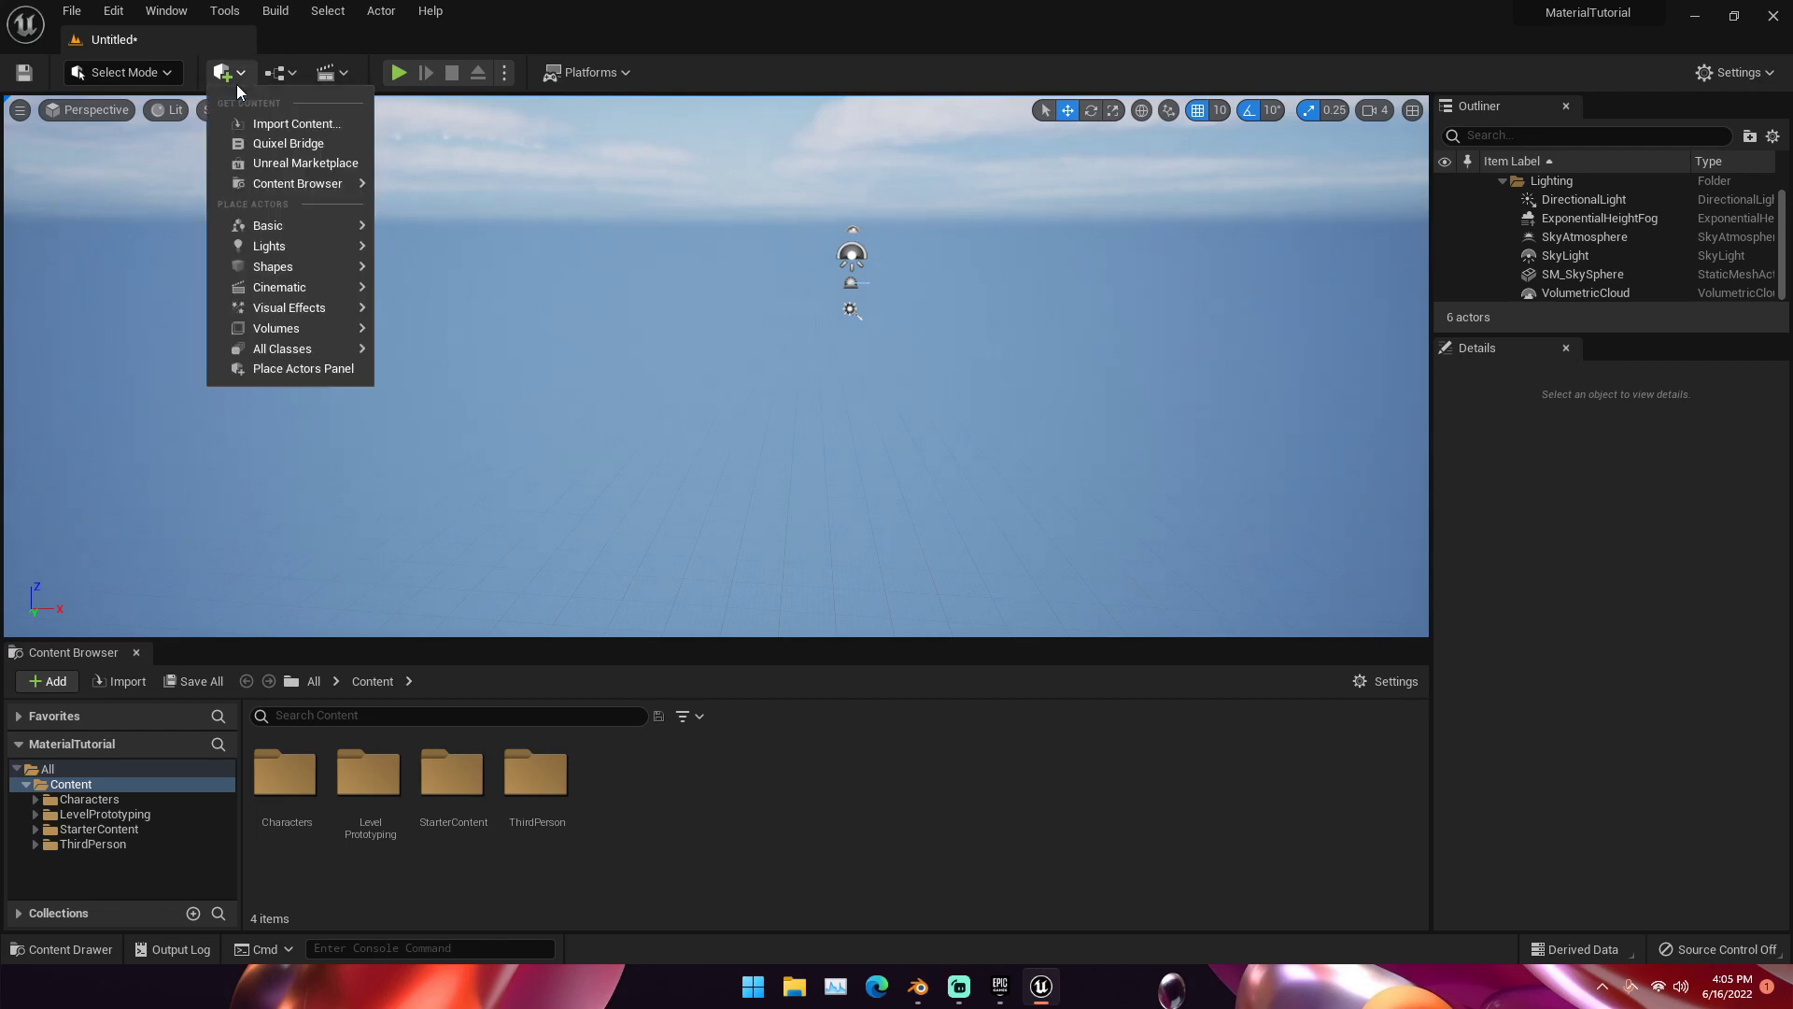
mouse_move(318, 232)
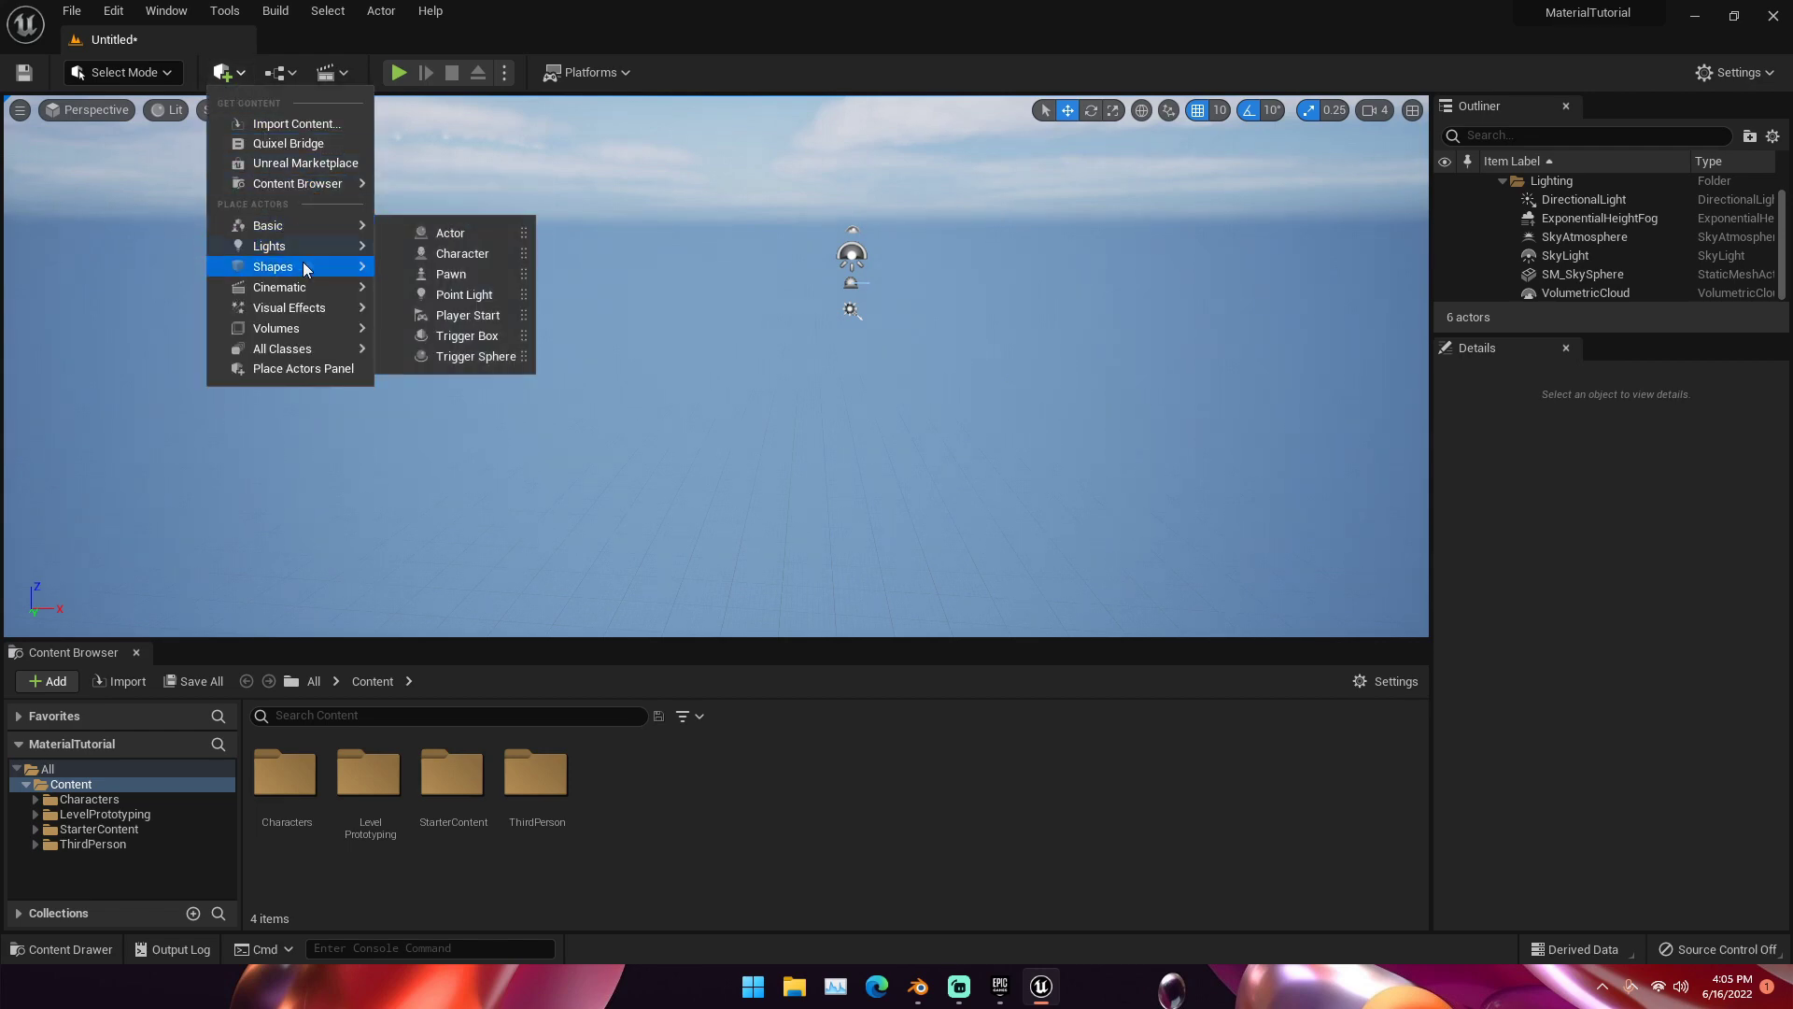
mouse_move(305, 268)
drag(402, 269, 856, 336)
right_drag(856, 336, 831, 273)
drag(934, 253, 500, 256)
drag(416, 190, 417, 269)
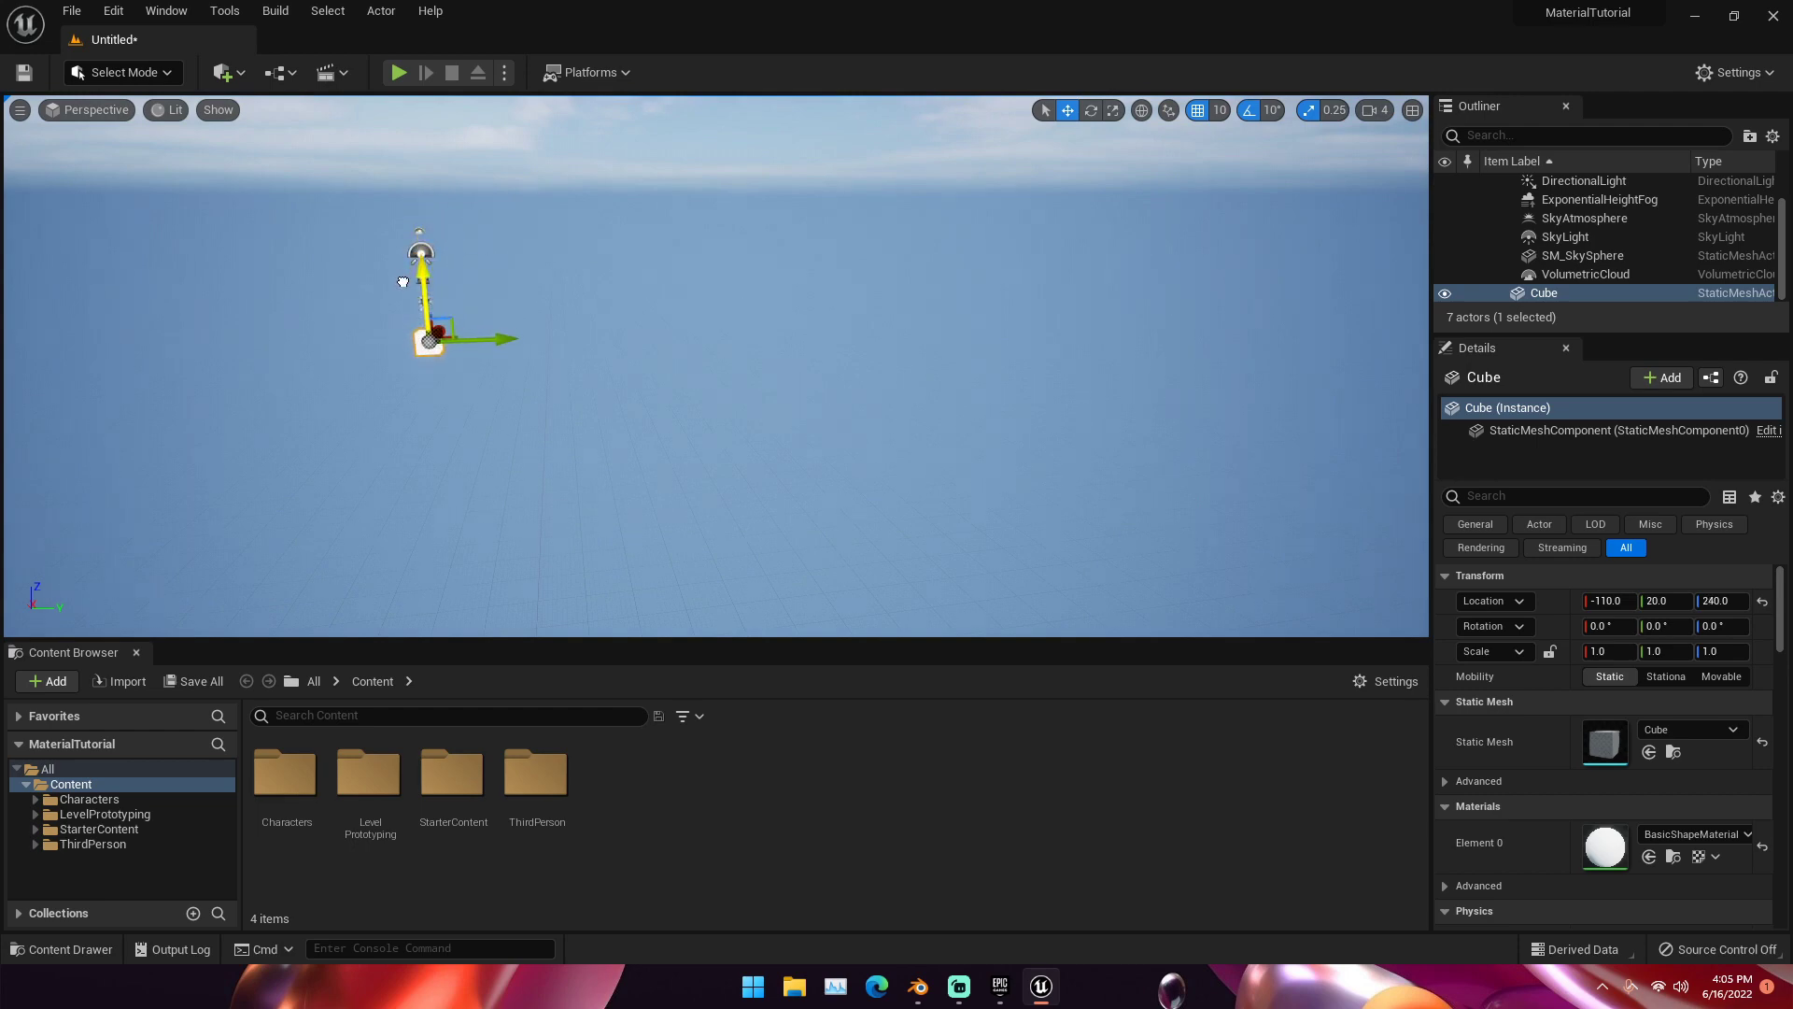
Step: Move the cube along the X axis to X -10
right_drag(416, 269, 224, 210)
key(w)
key(d)
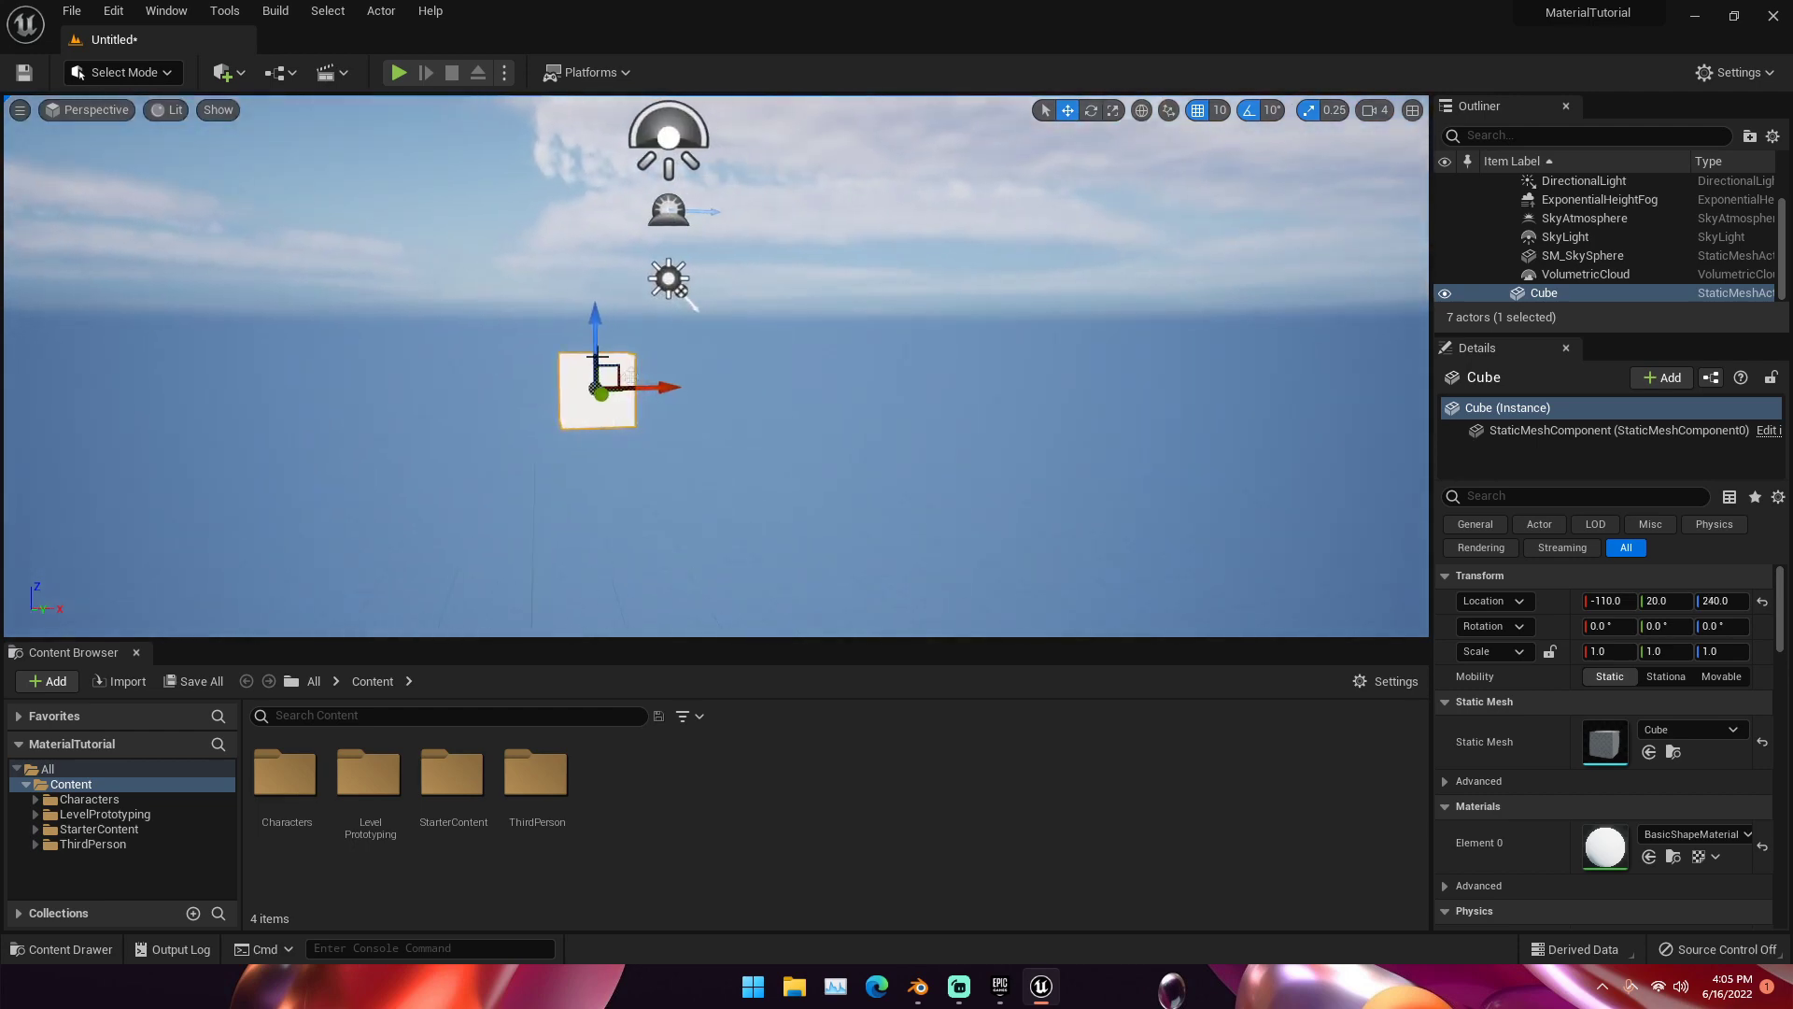
drag(674, 378, 743, 376)
mouse_move(742, 376)
right_down()
mouse_move(748, 411)
mouse_move(747, 364)
right_up()
Step: Scale the cube uniformly to 3.75 and focus the viewport on it
key(r)
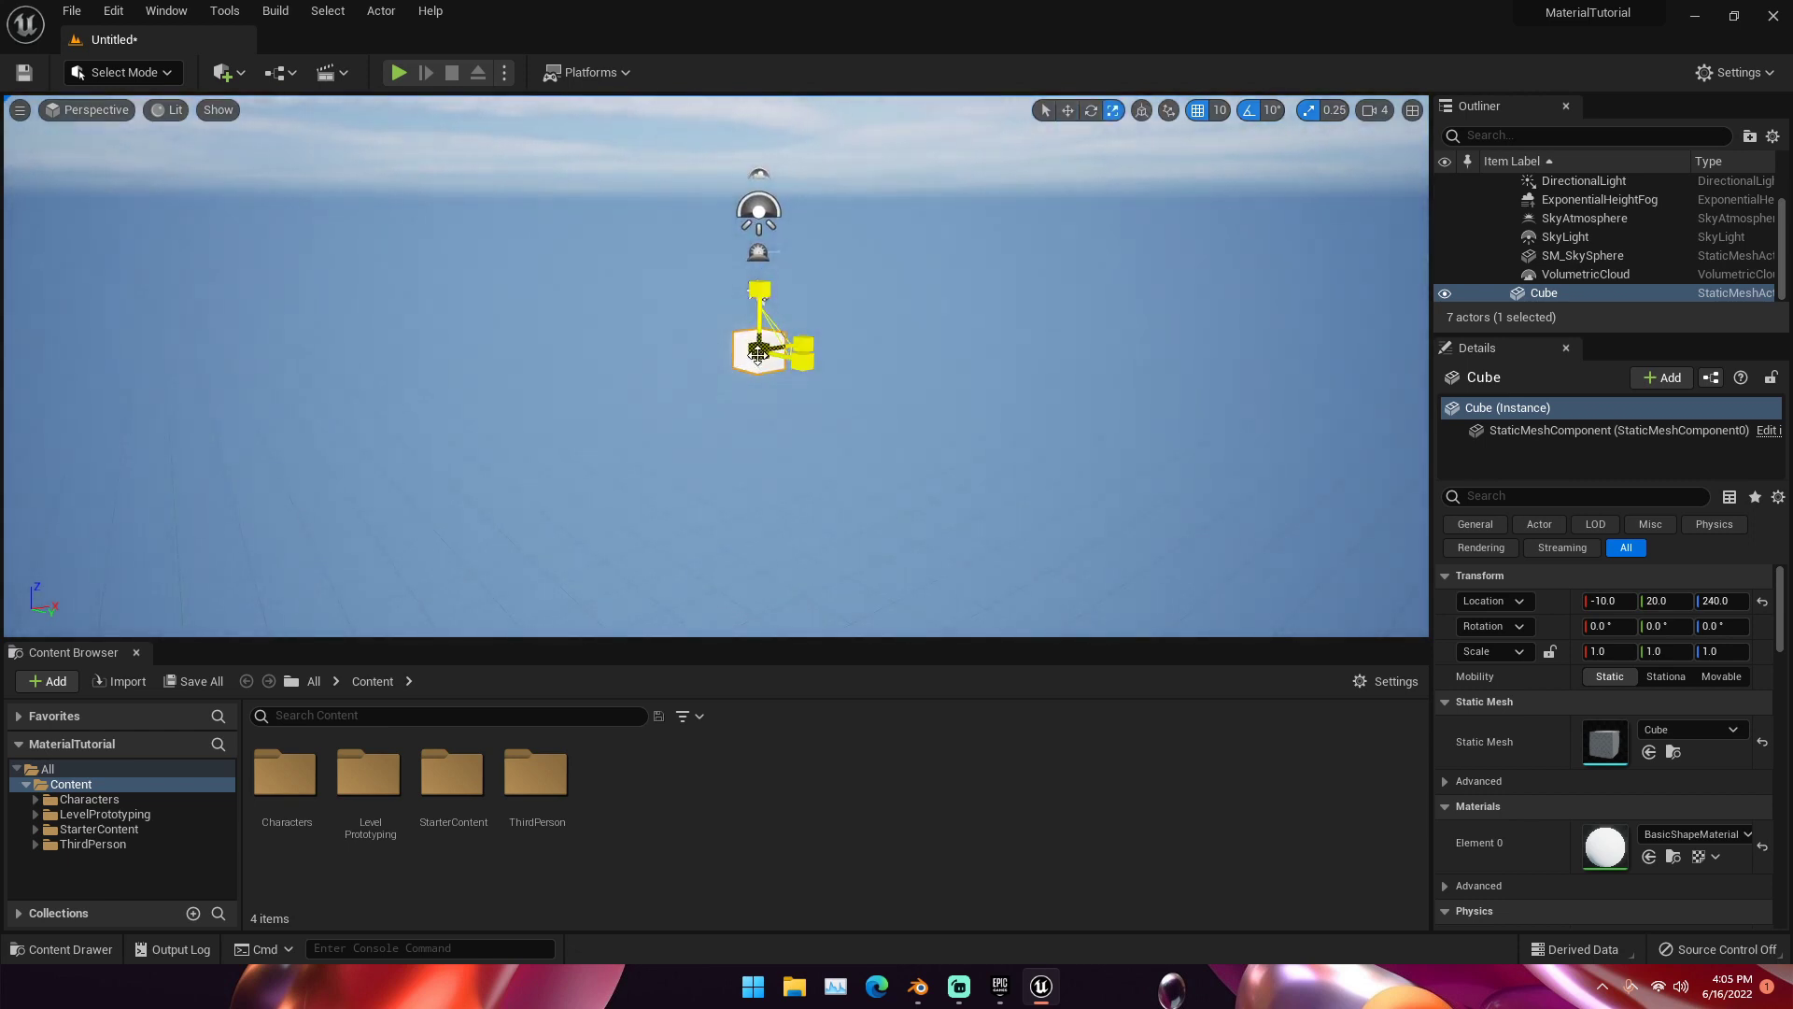
drag(757, 353, 773, 321)
click(972, 274)
mouse_move(971, 274)
right_down()
mouse_move(906, 261)
mouse_move(977, 272)
right_up()
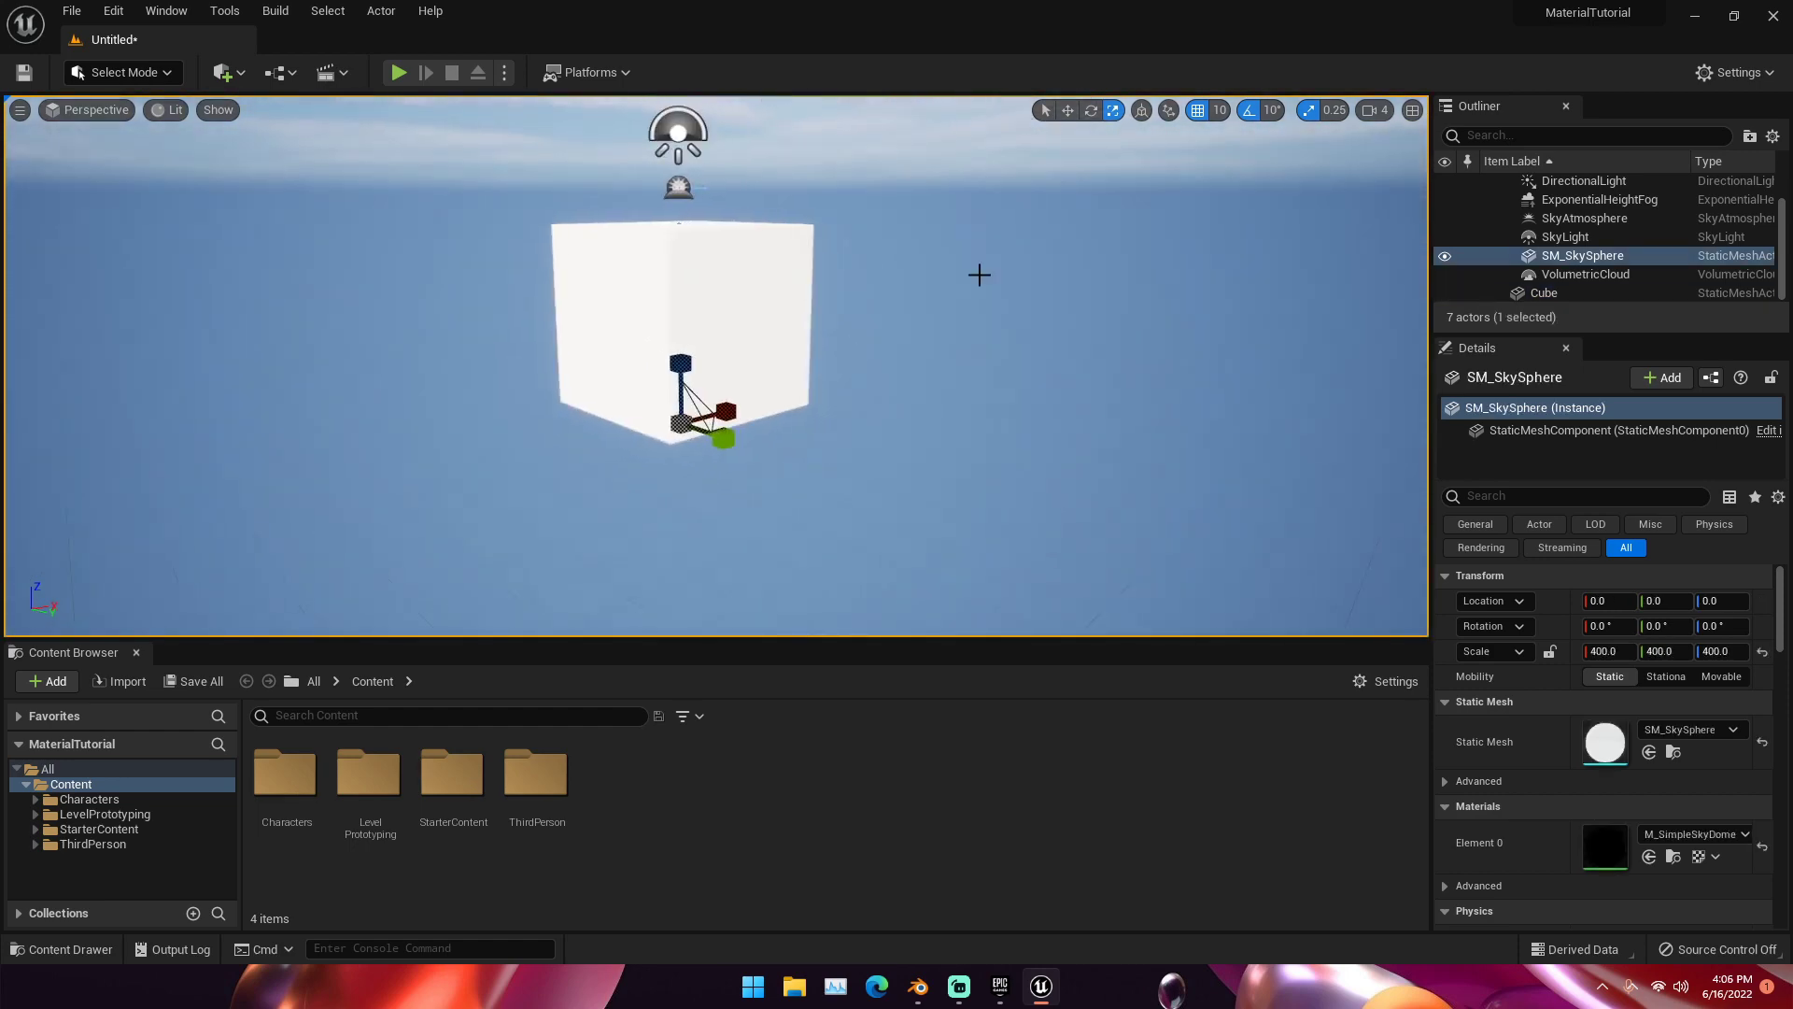
click(793, 266)
key(f)
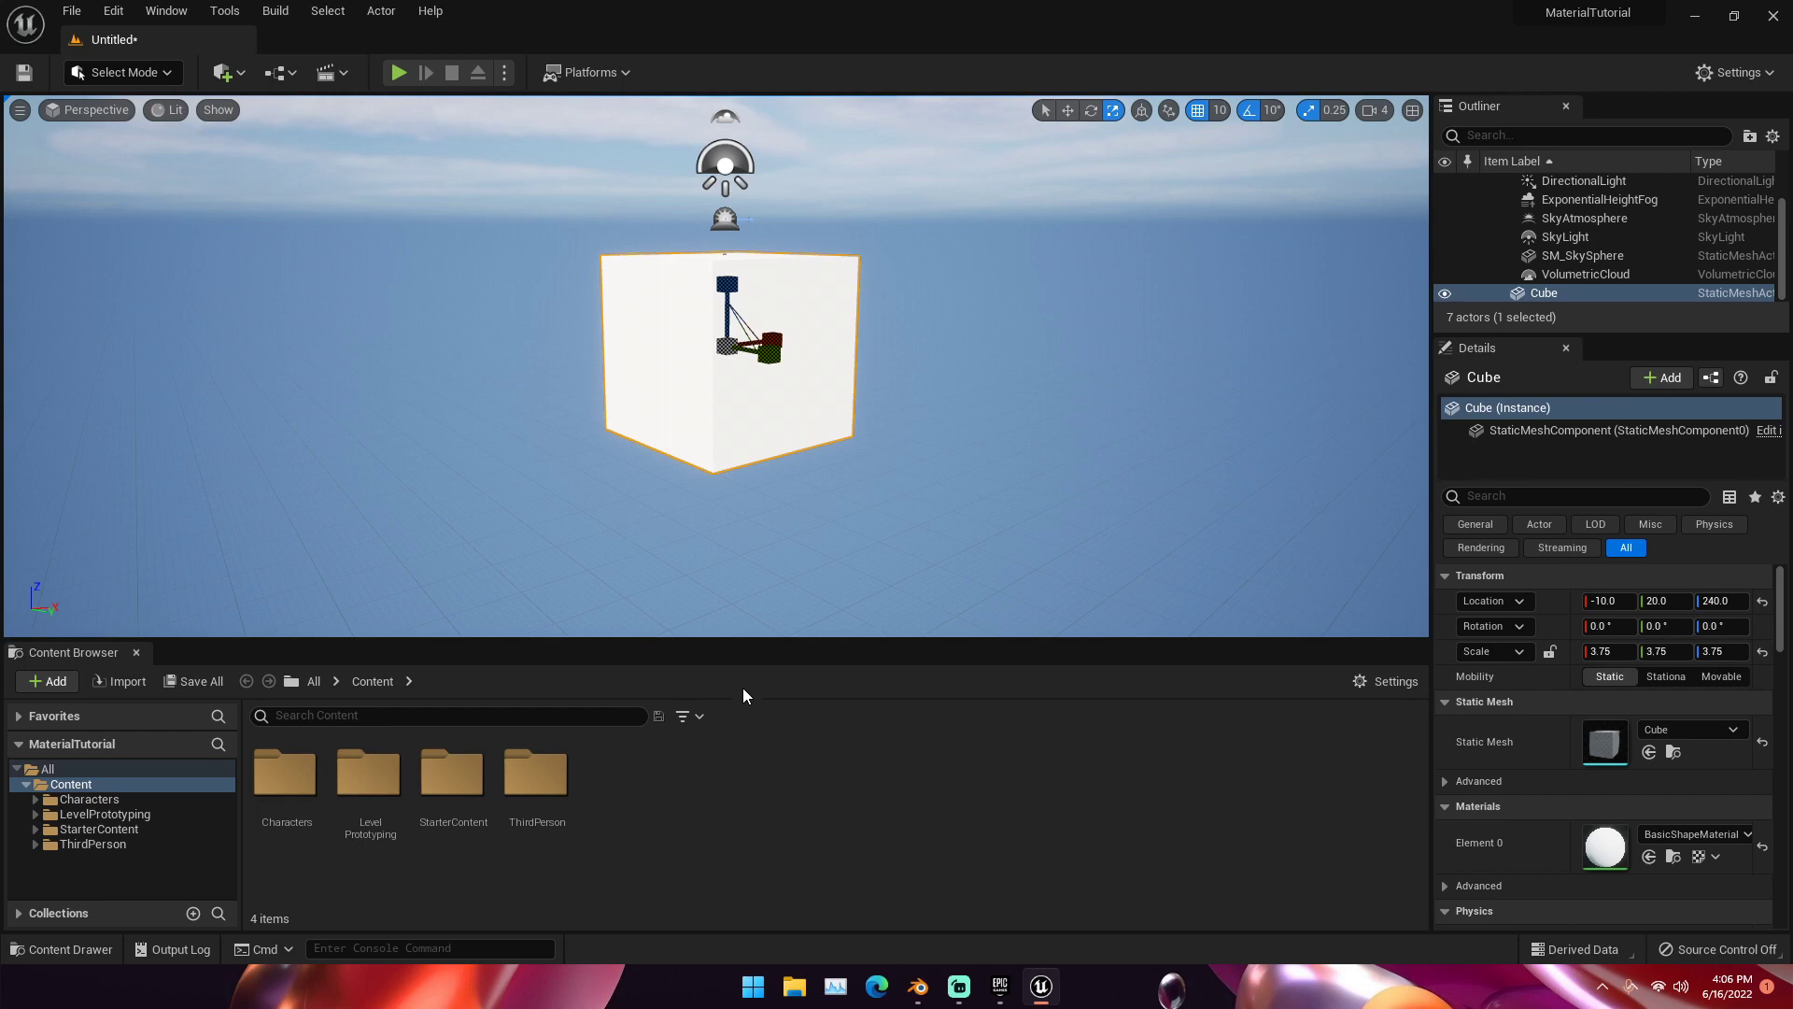
Step: Create a folder named Materials in the Content folder
right_click(627, 766)
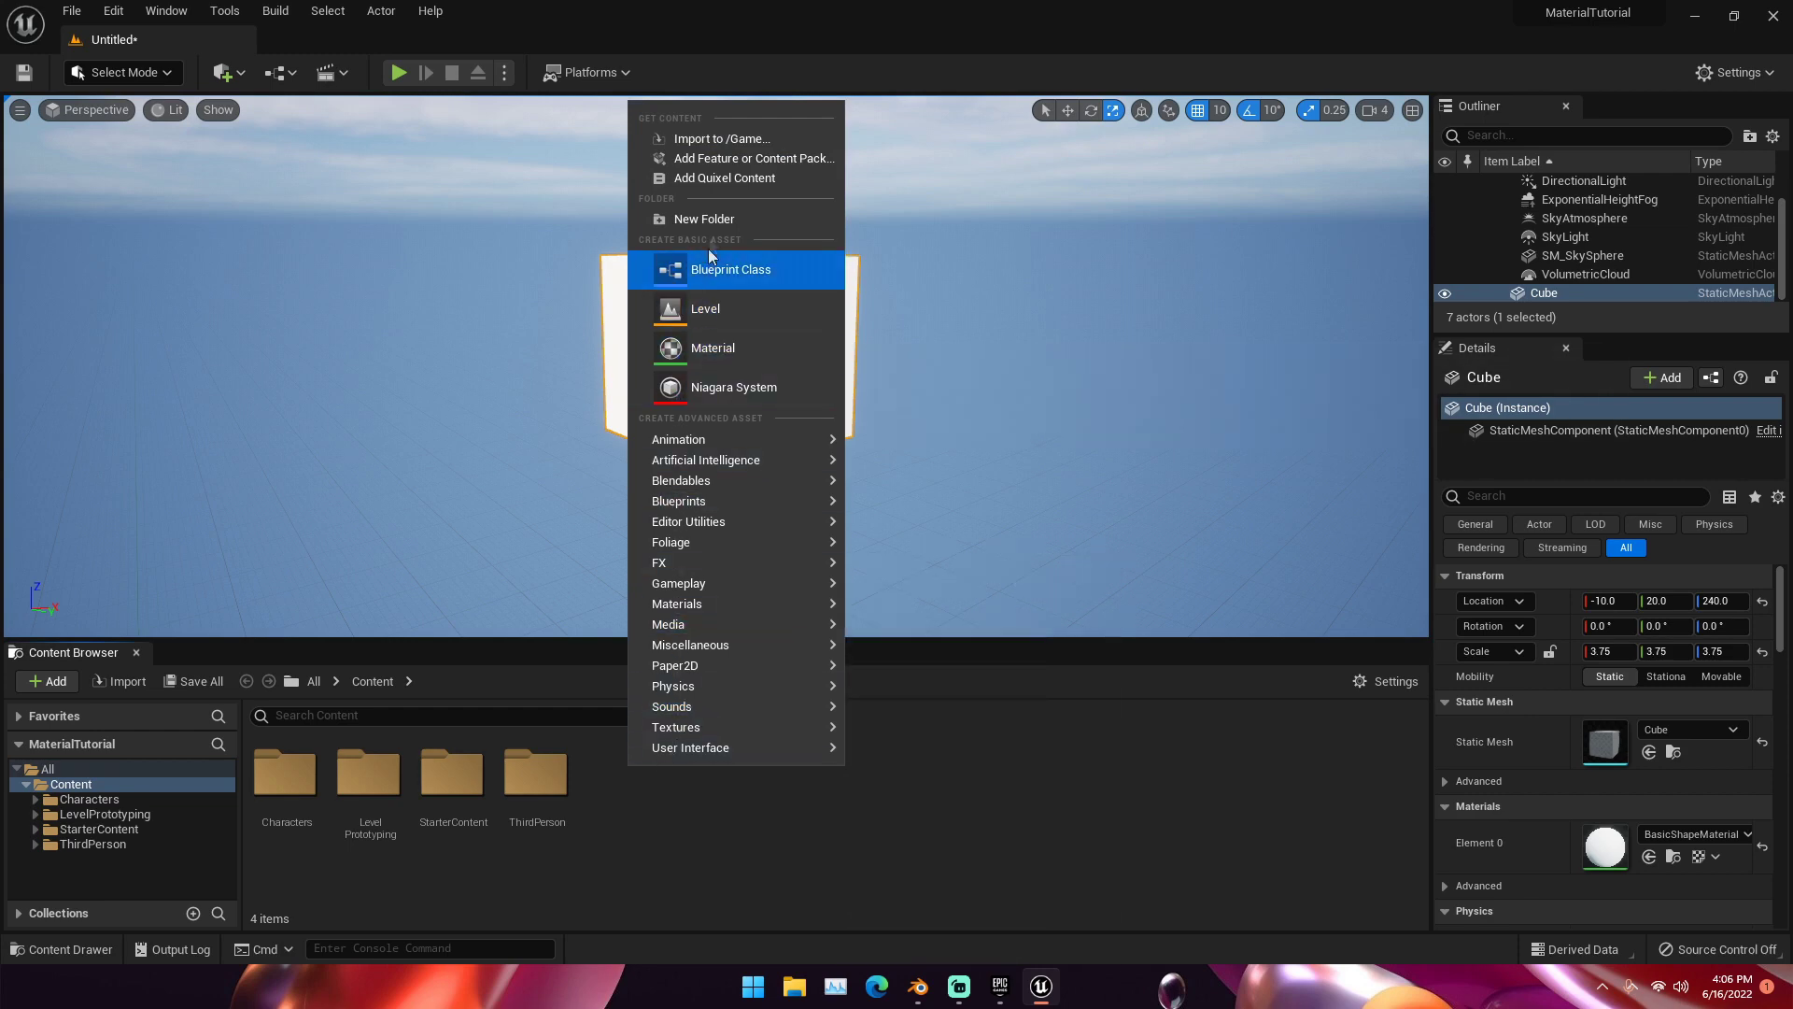
click(713, 219)
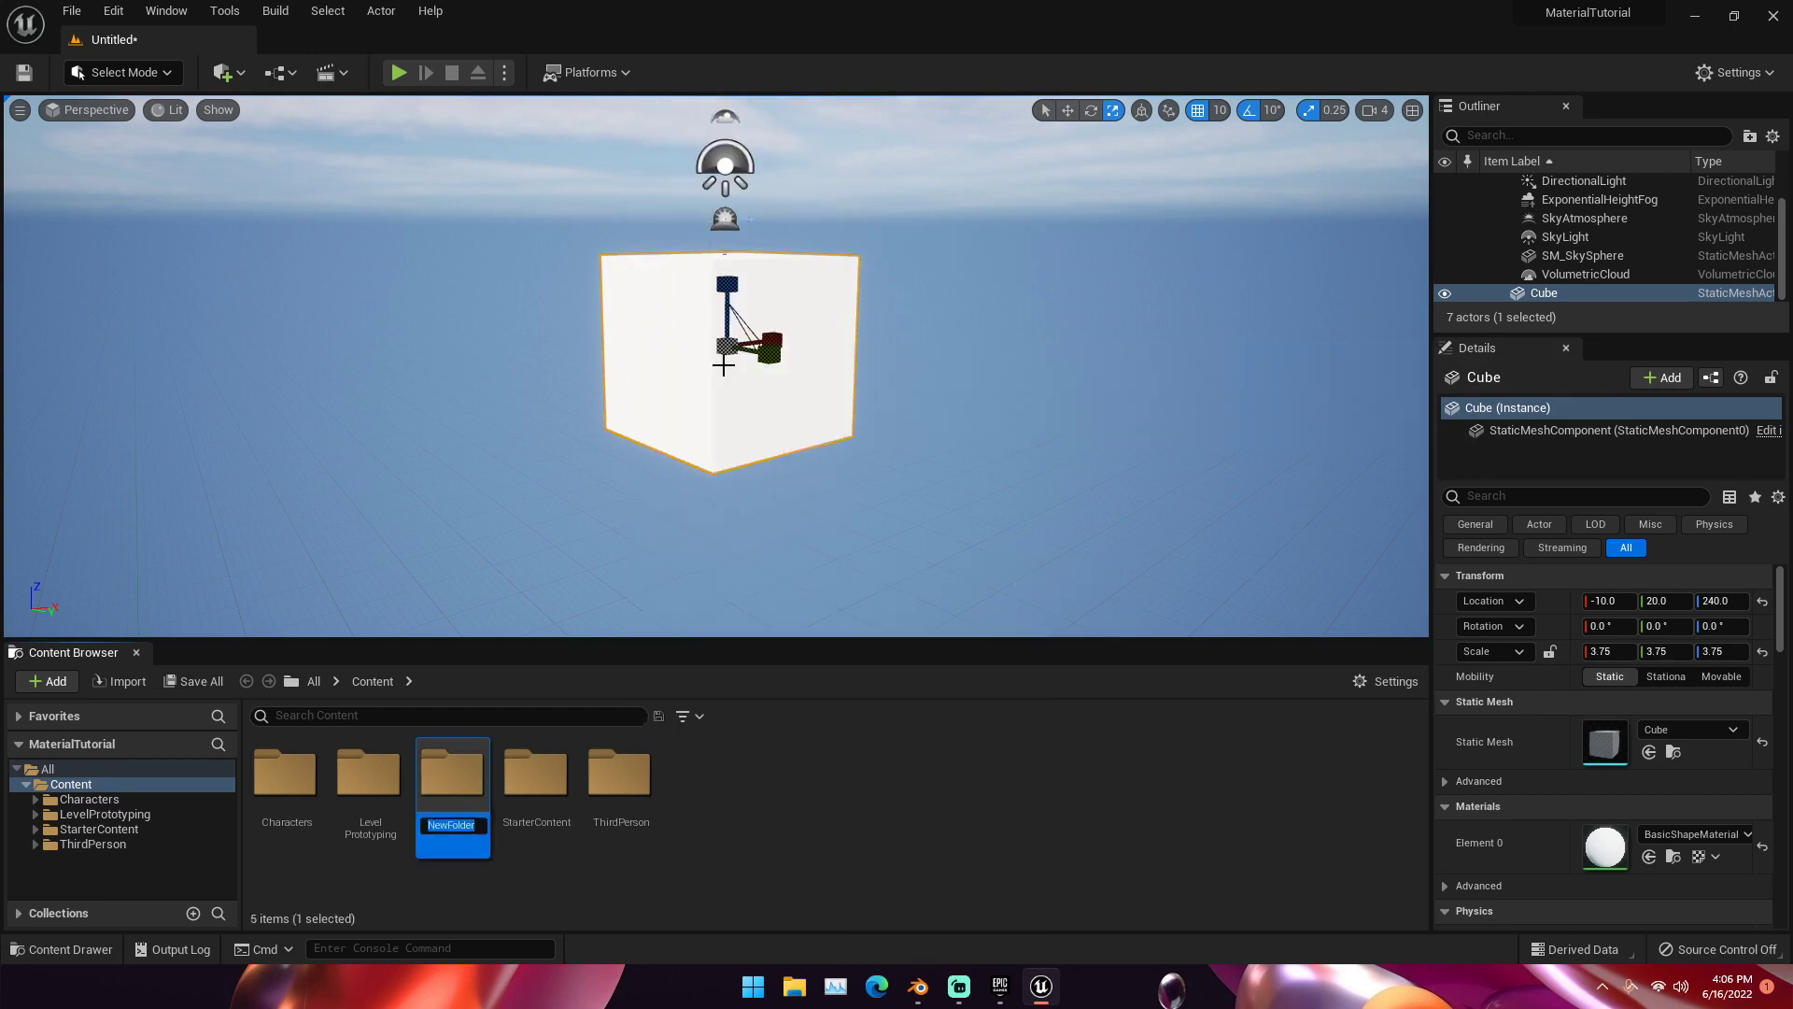
text(Materials)
key(Return)
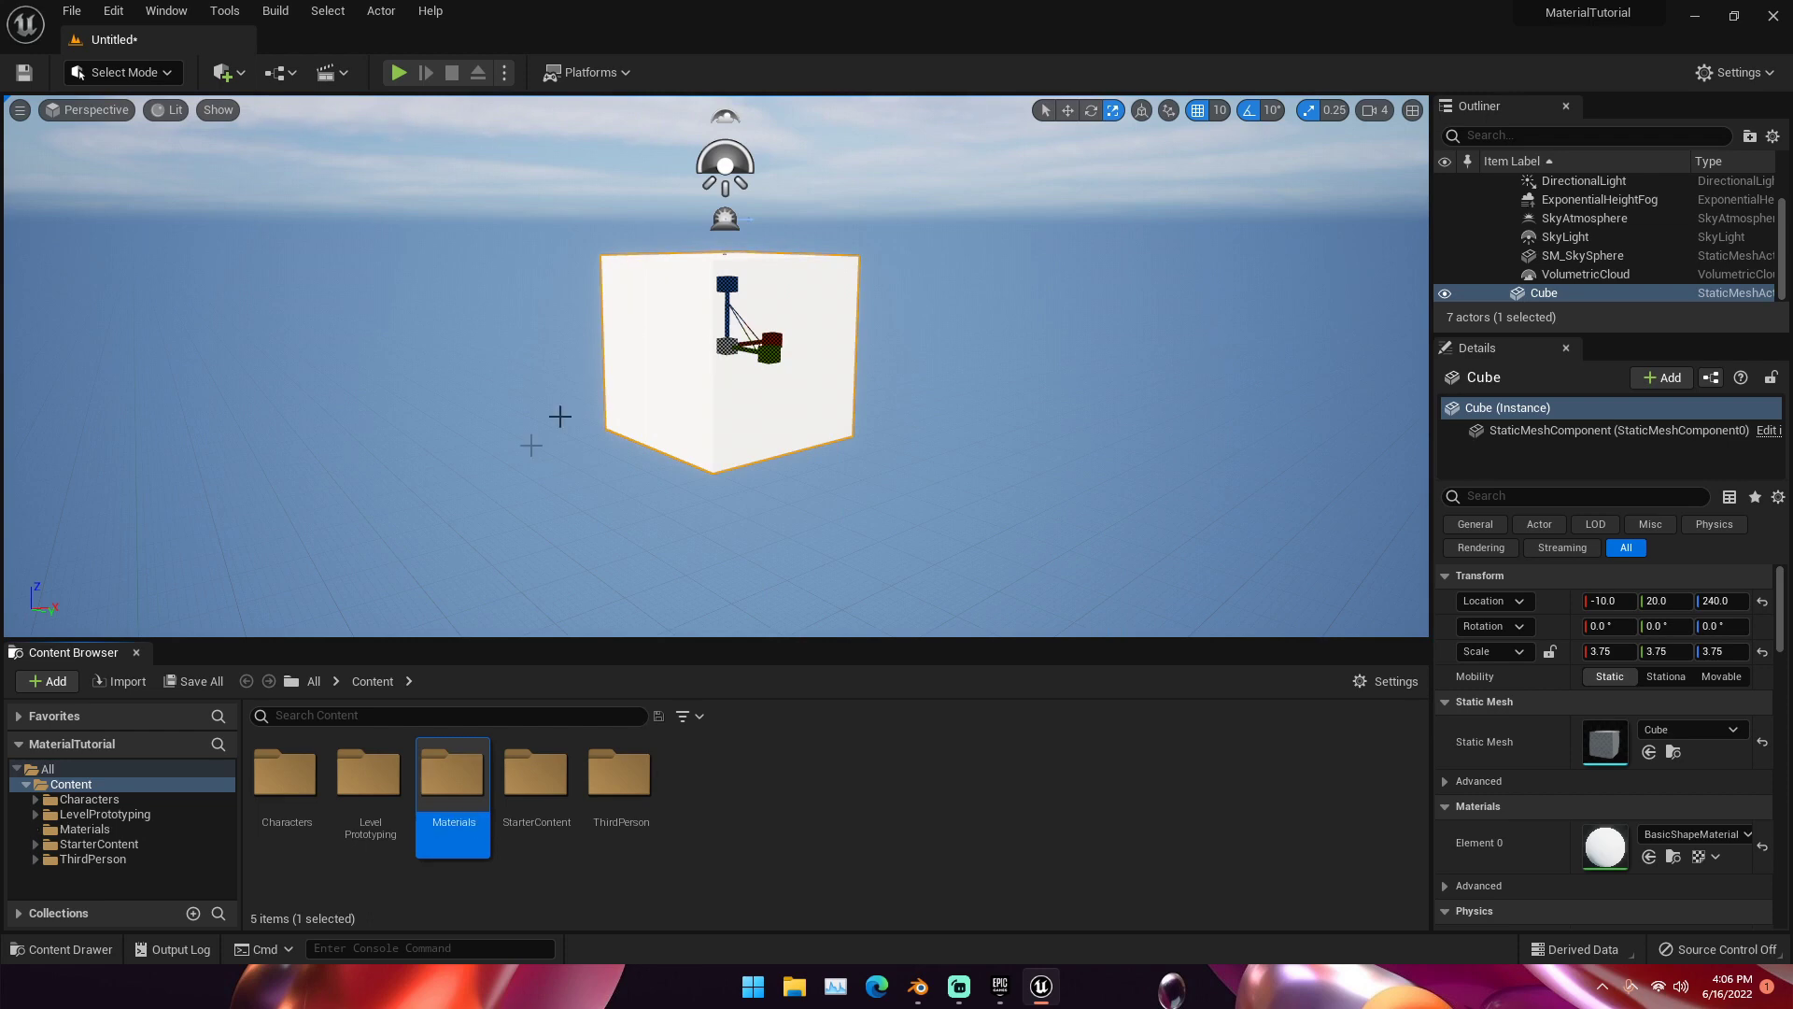
Step: Open Quixel Bridge and select the Tundra Mossy Ground asset from the Moss category of Surfaces
right_click(720, 783)
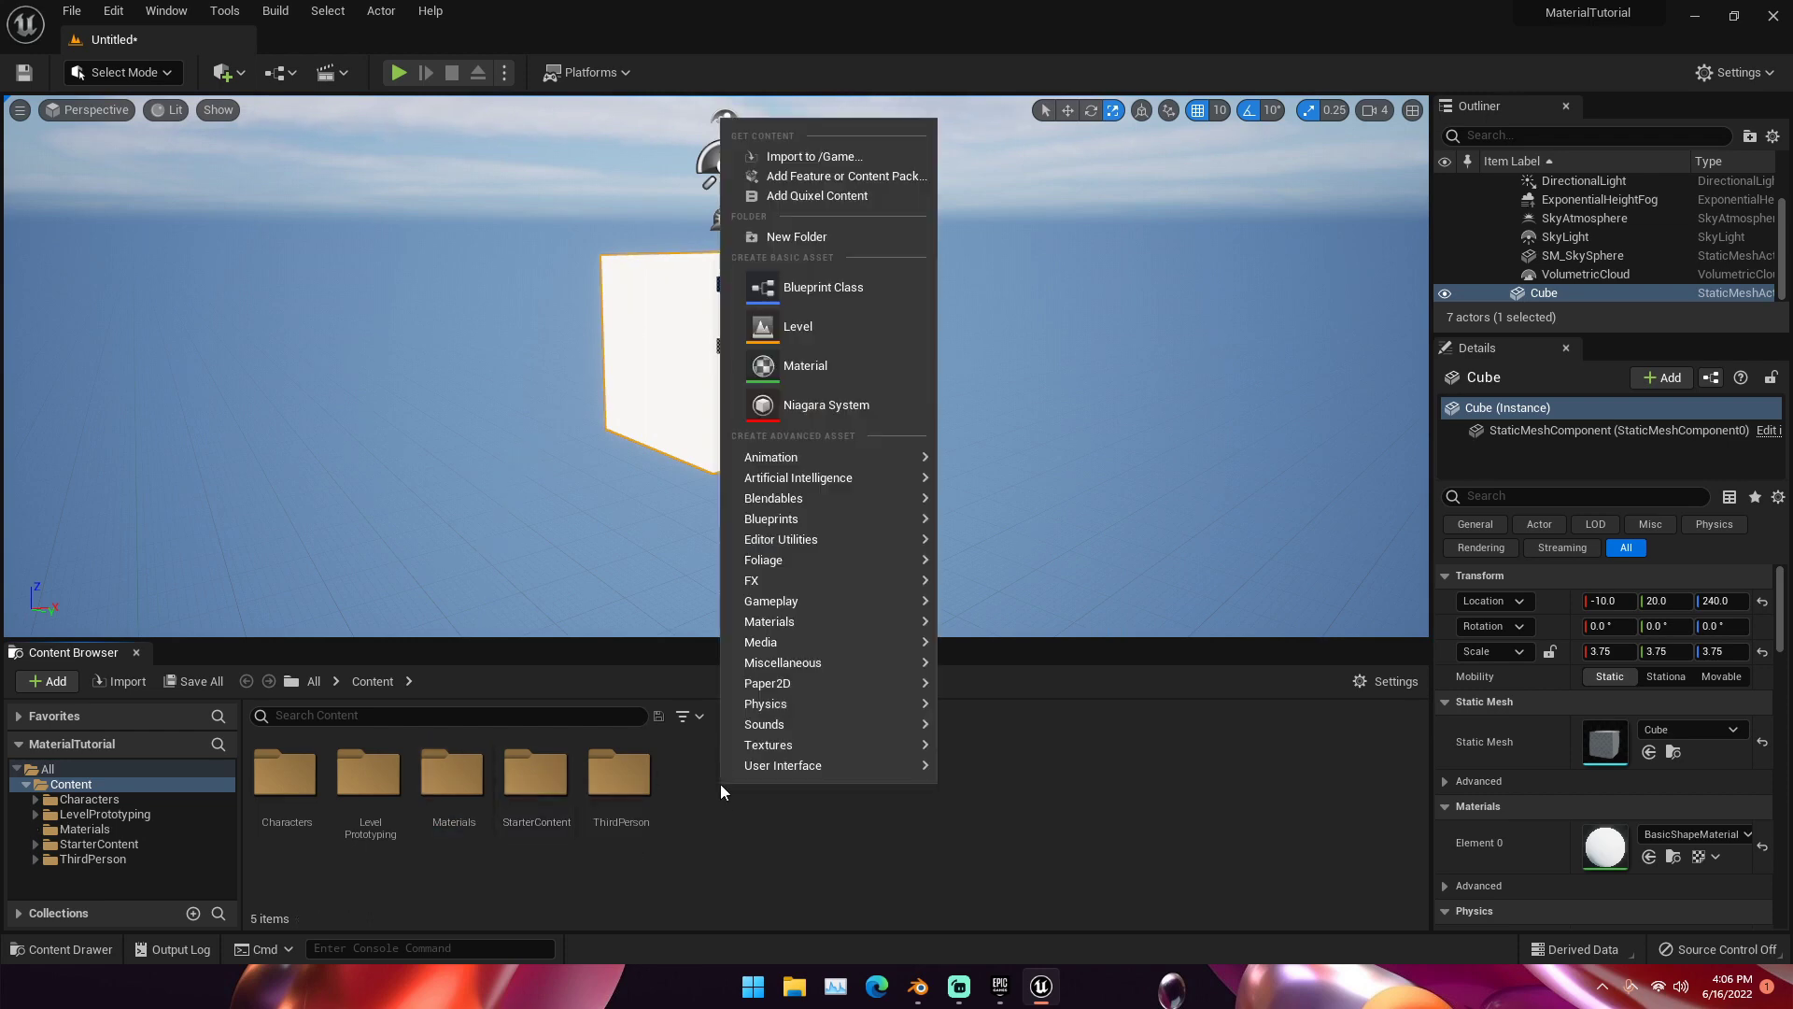
click(802, 197)
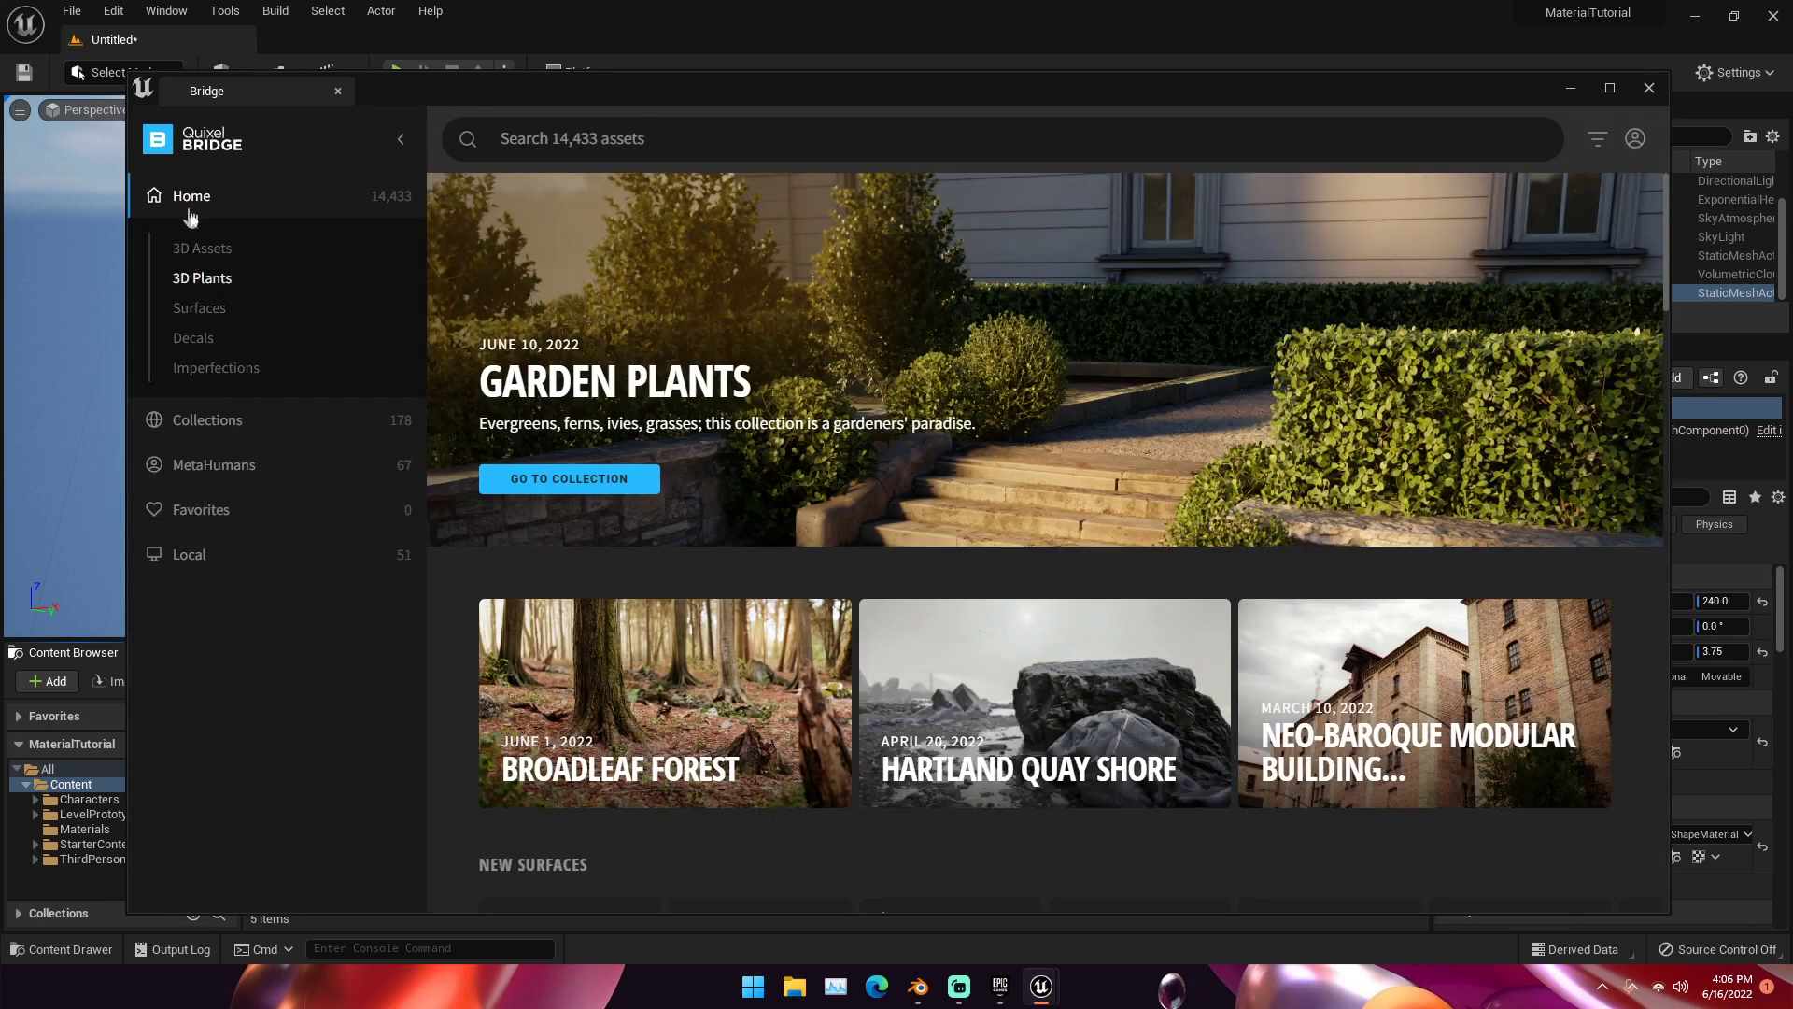
click(207, 310)
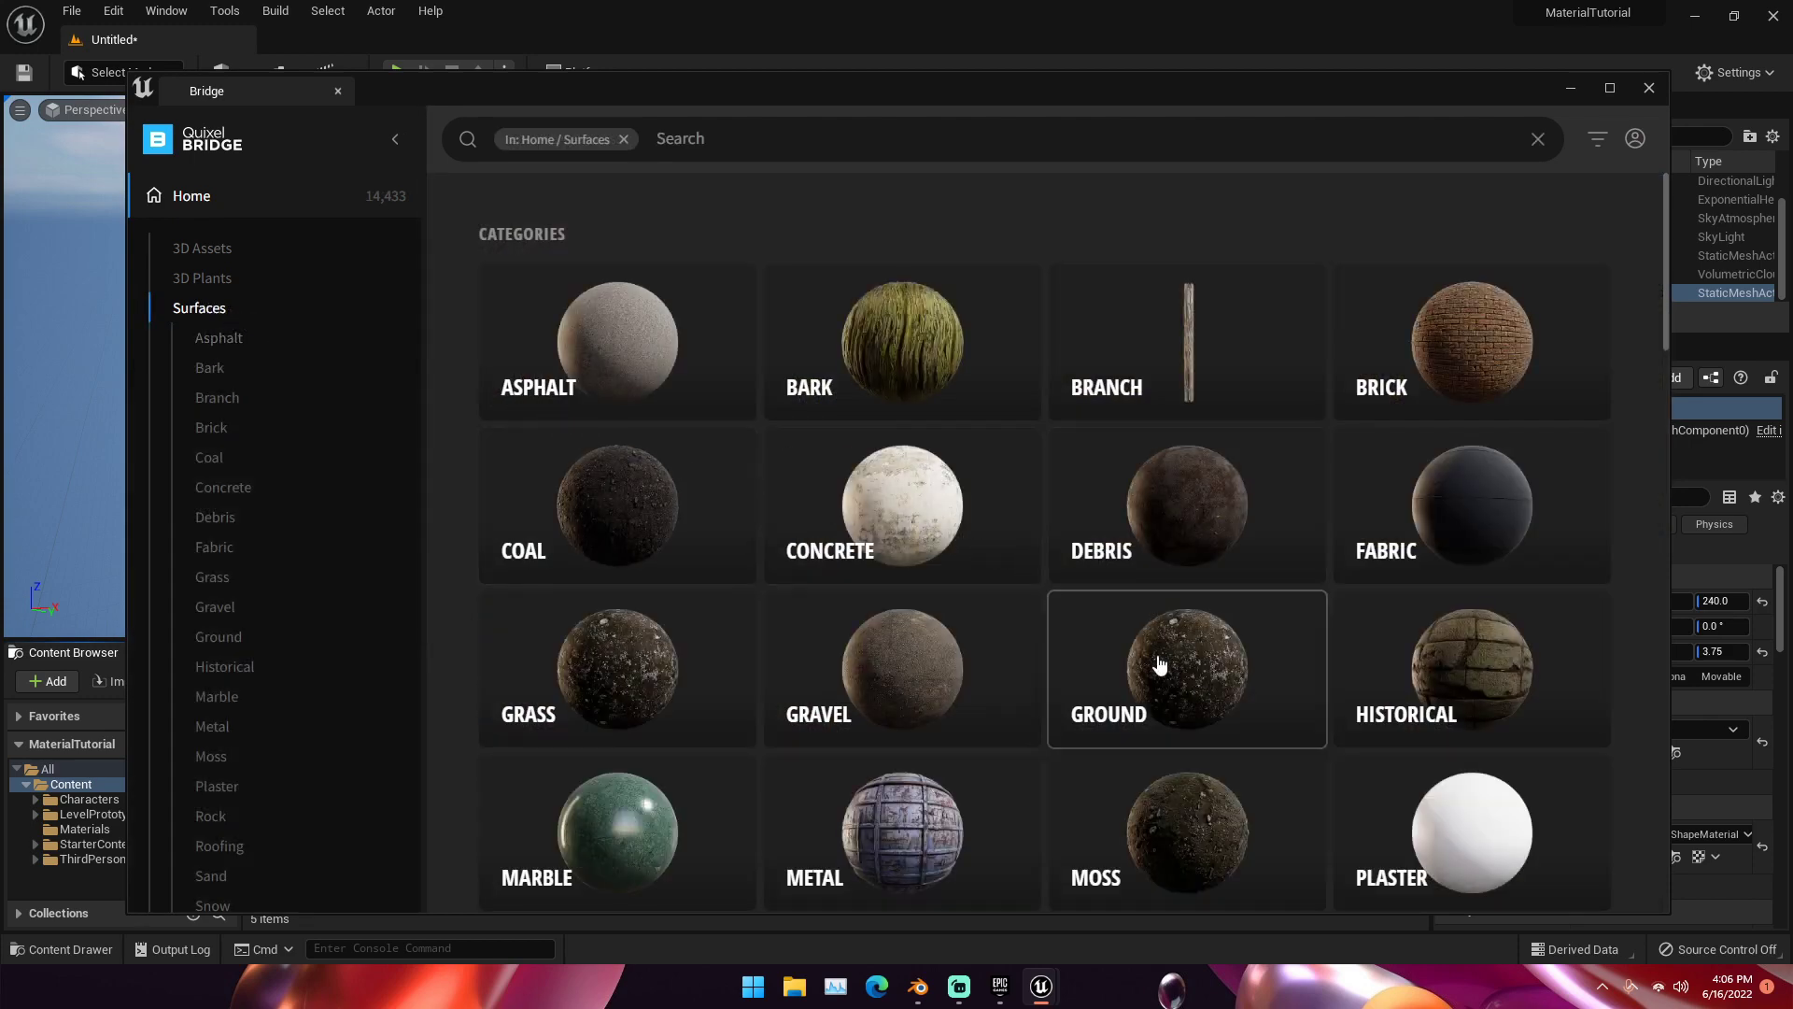
scroll(1157, 654, down, 1)
scroll(1248, 732, down, 1)
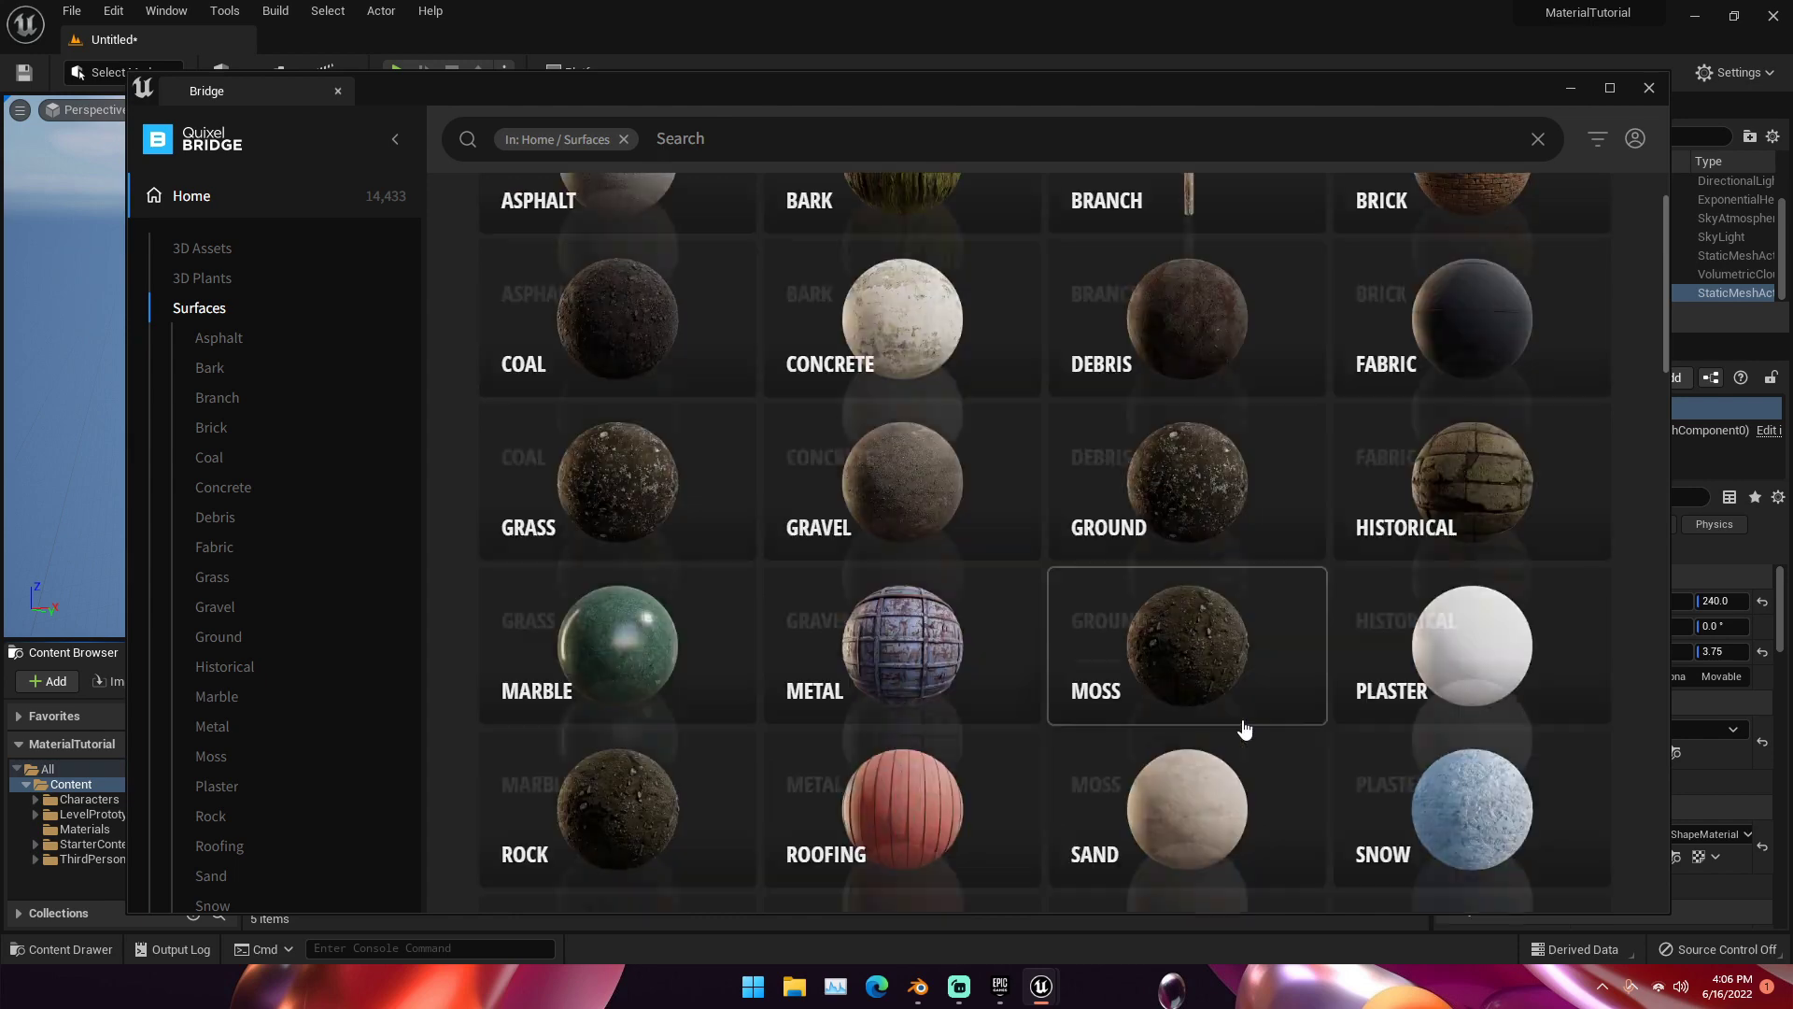
scroll(1224, 721, up, 1)
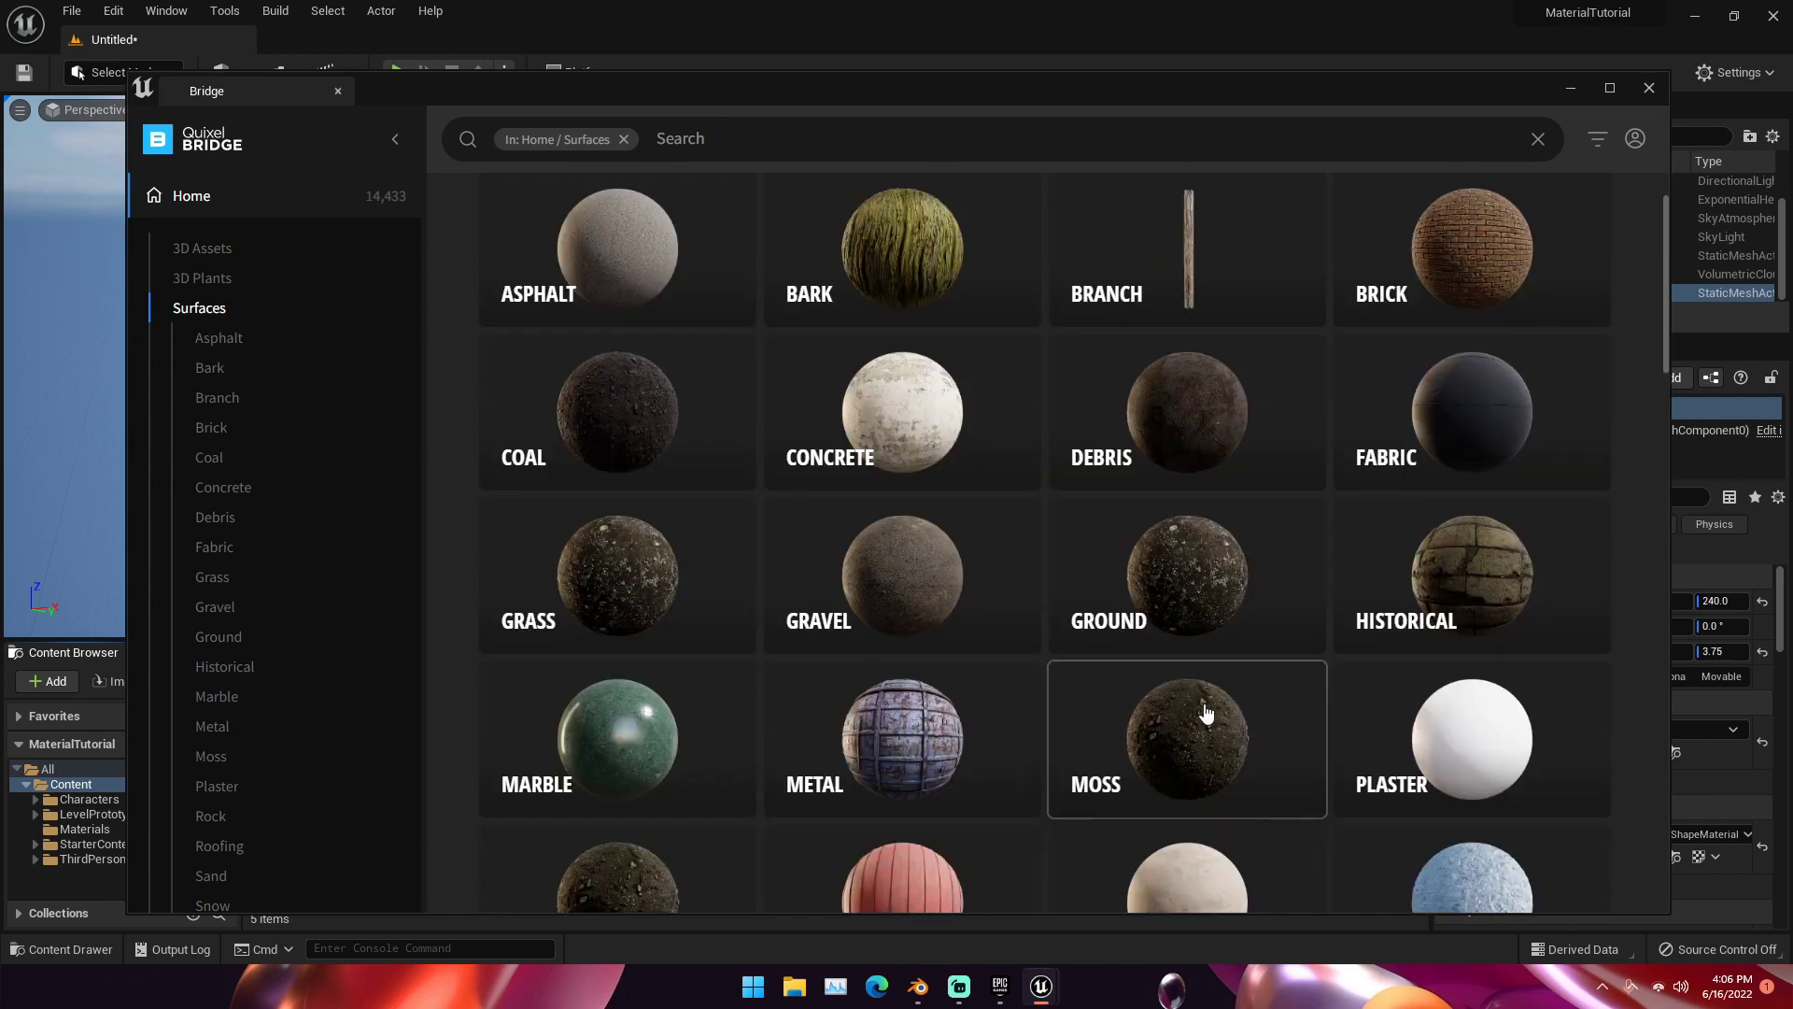
click(1204, 714)
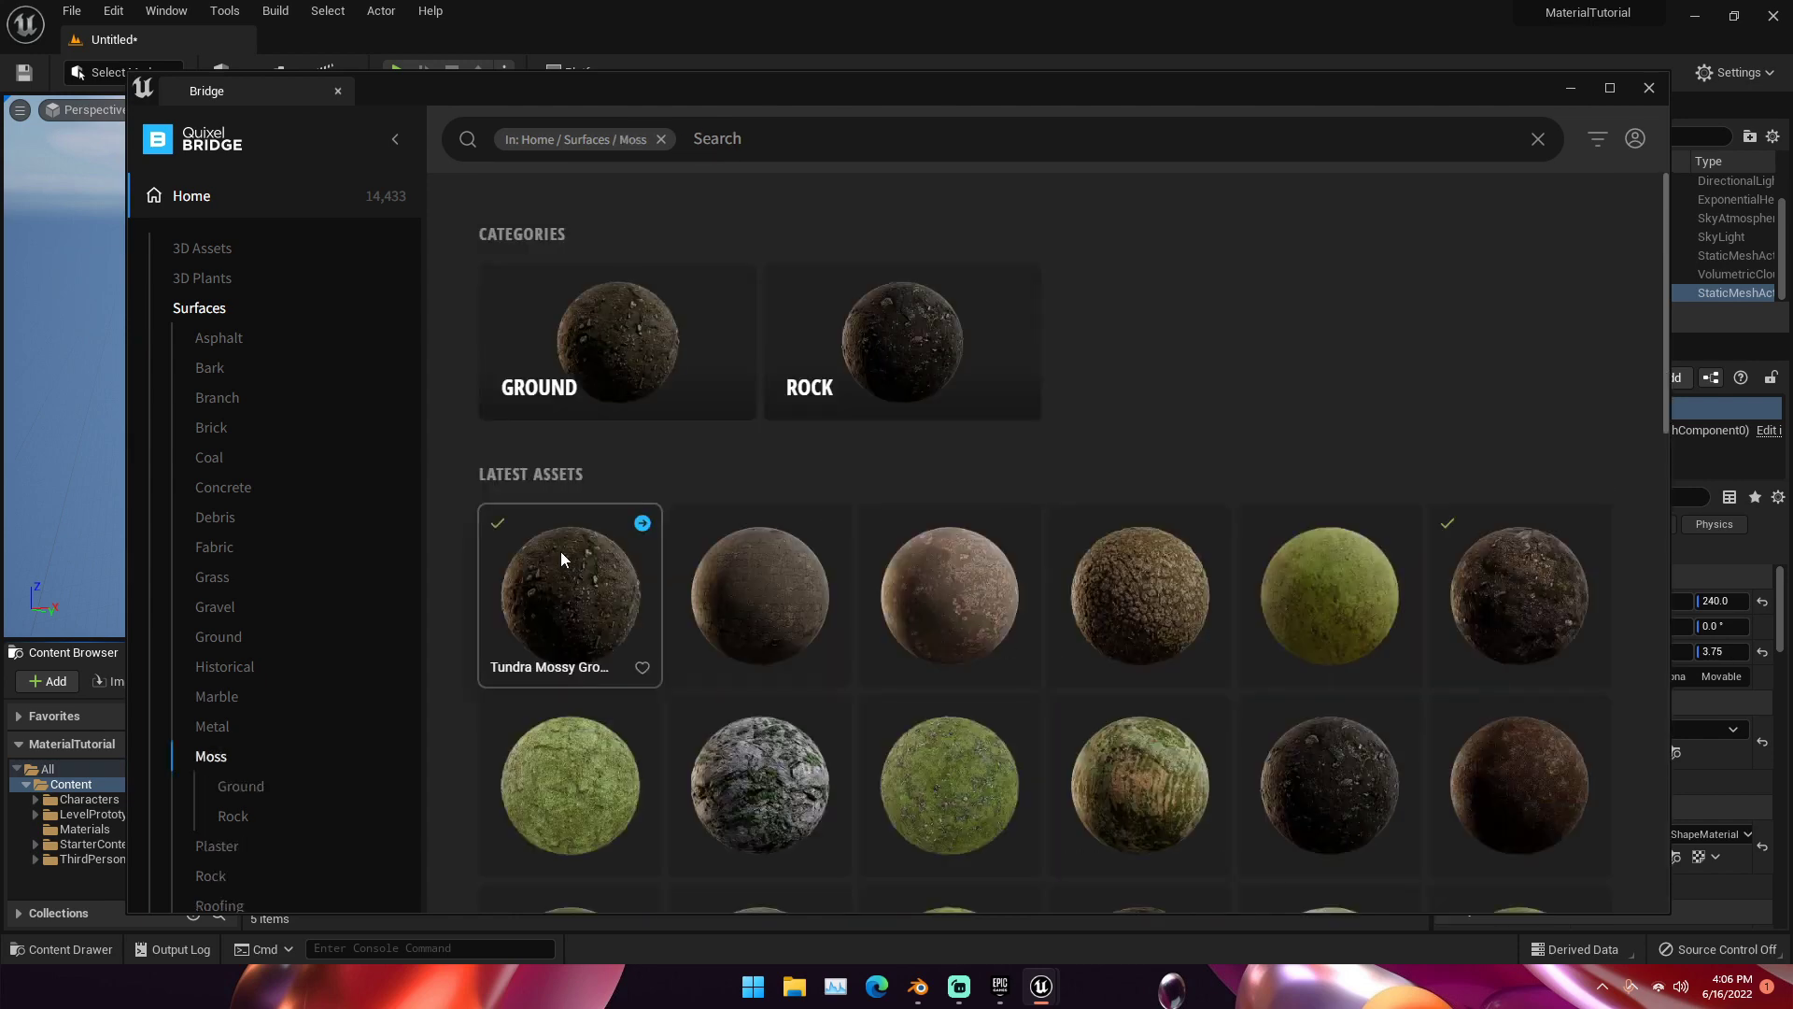
click(561, 551)
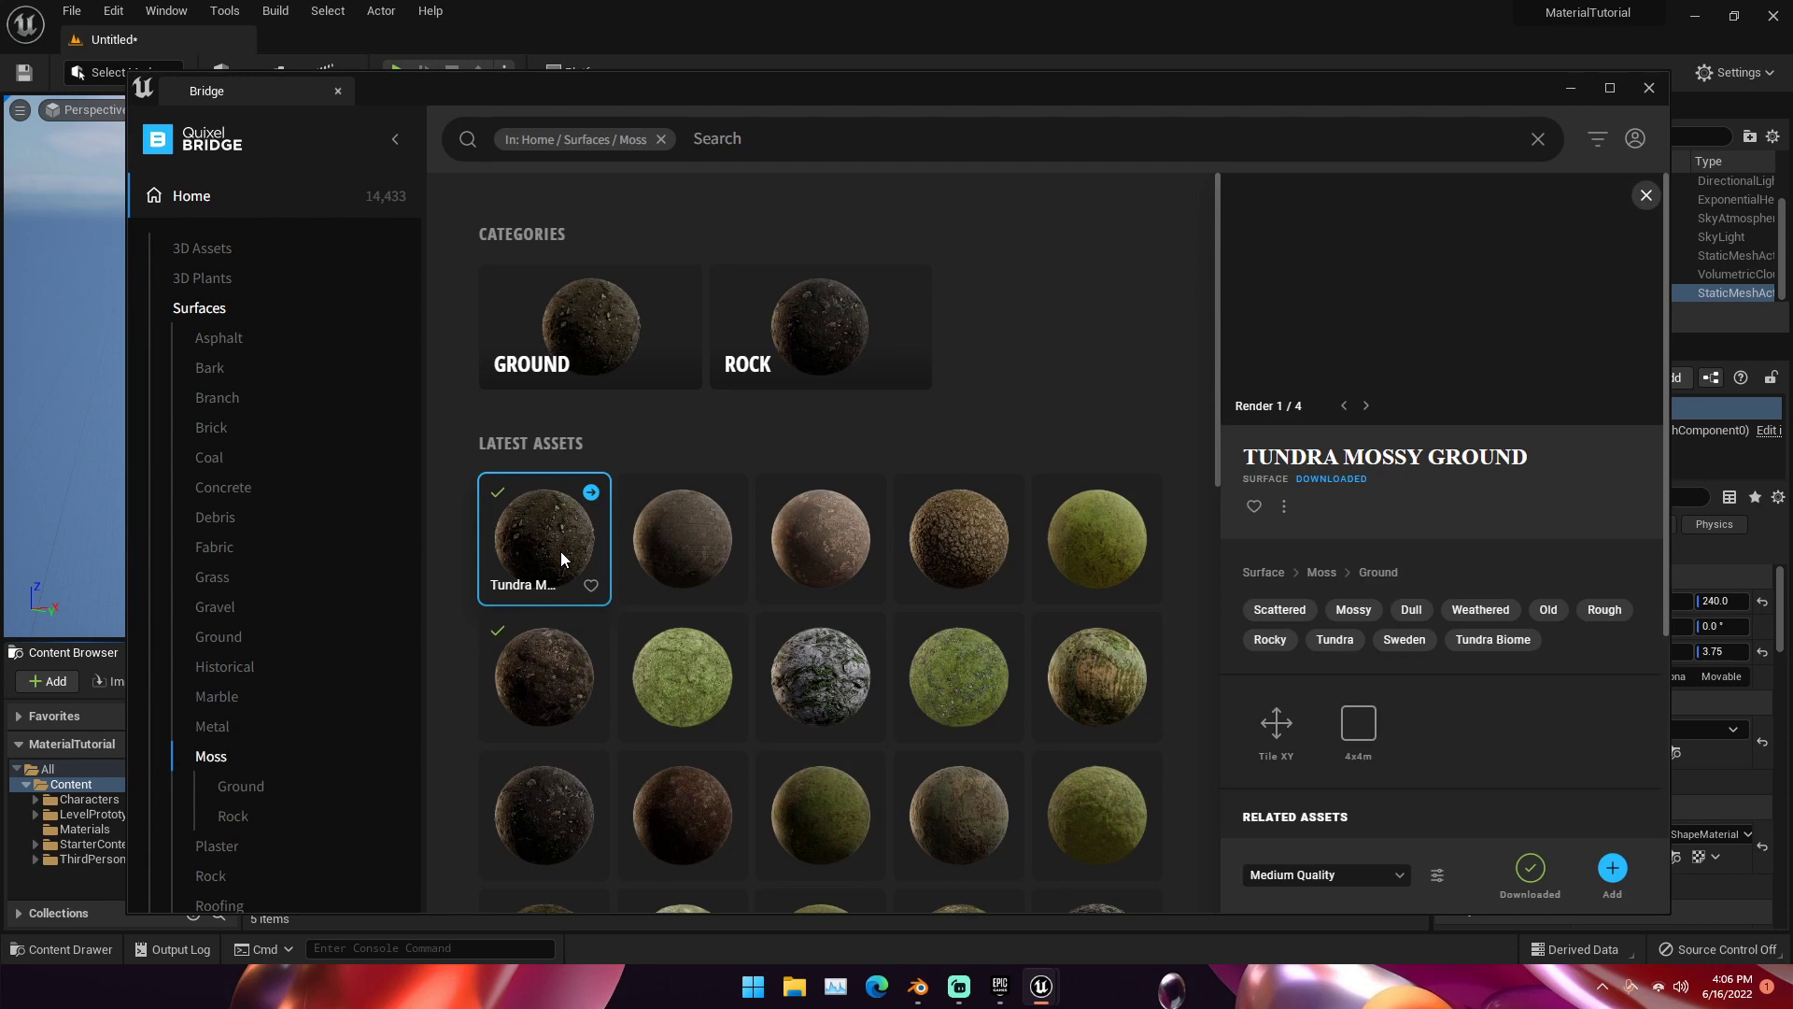
Step: Set the Tundra Mossy Ground surface to High Quality and download it
click(1309, 873)
click(1285, 835)
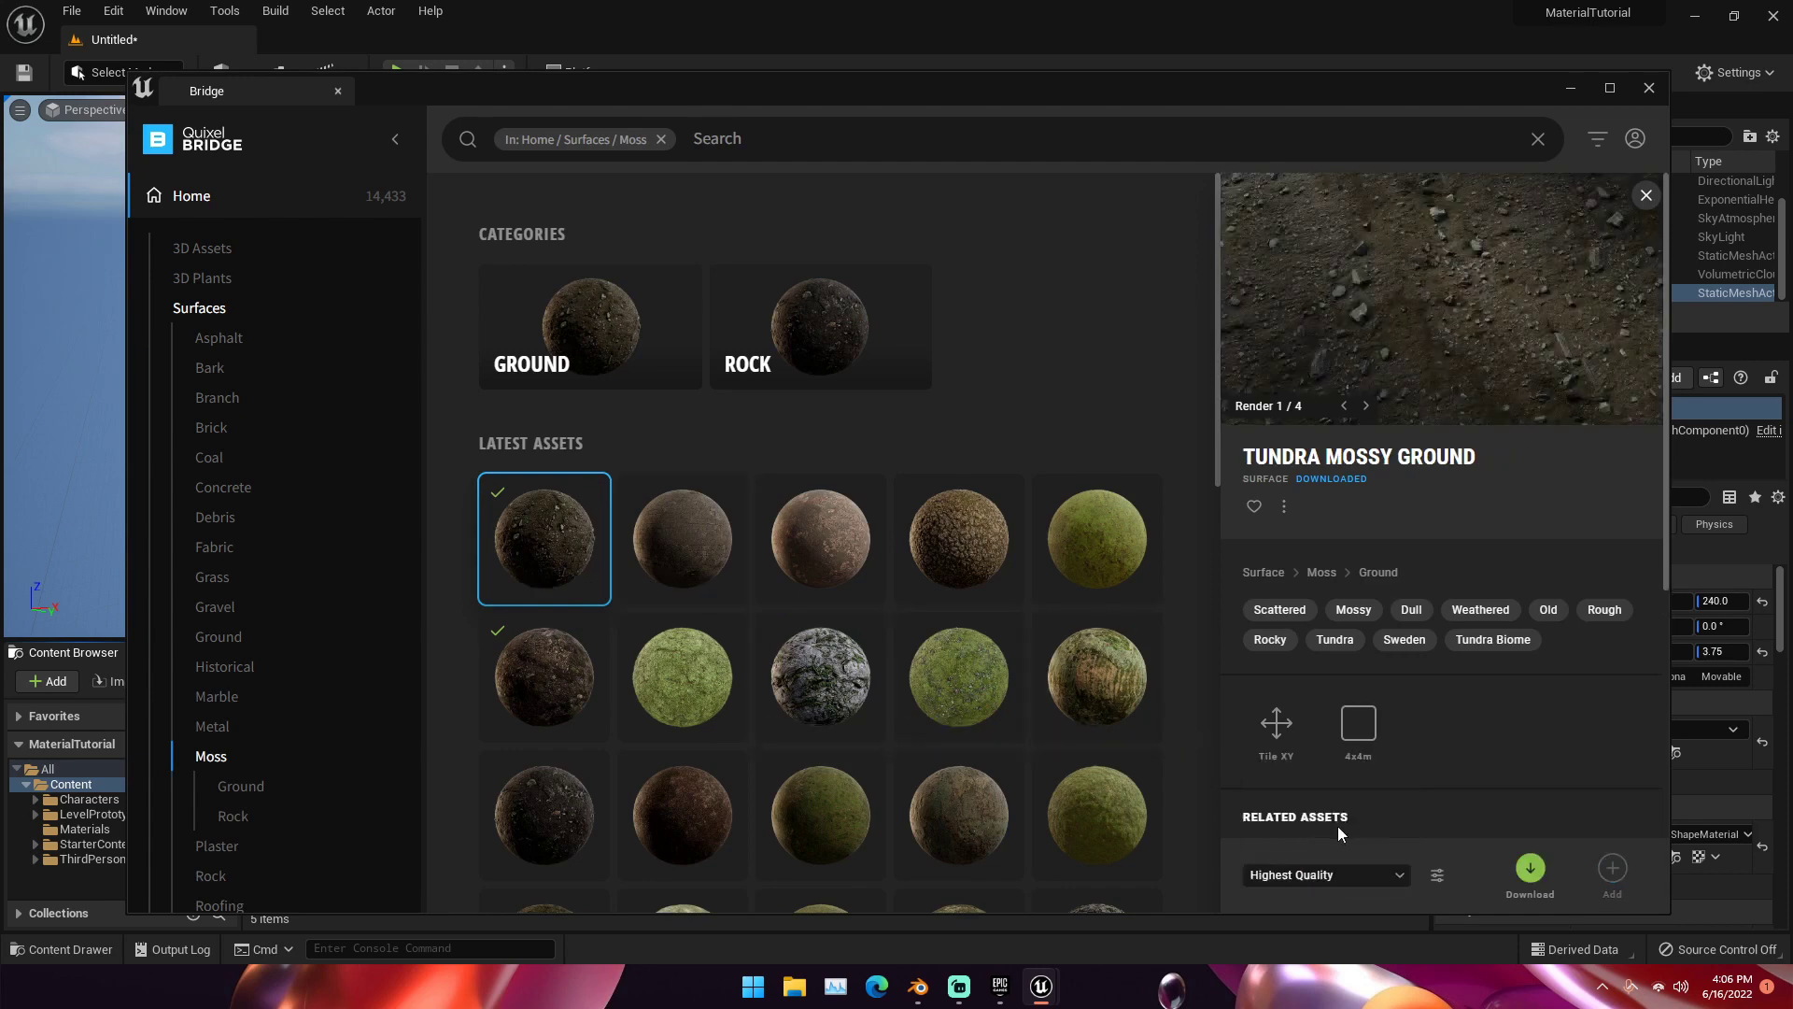
scroll(1337, 826, down, 1)
click(1309, 872)
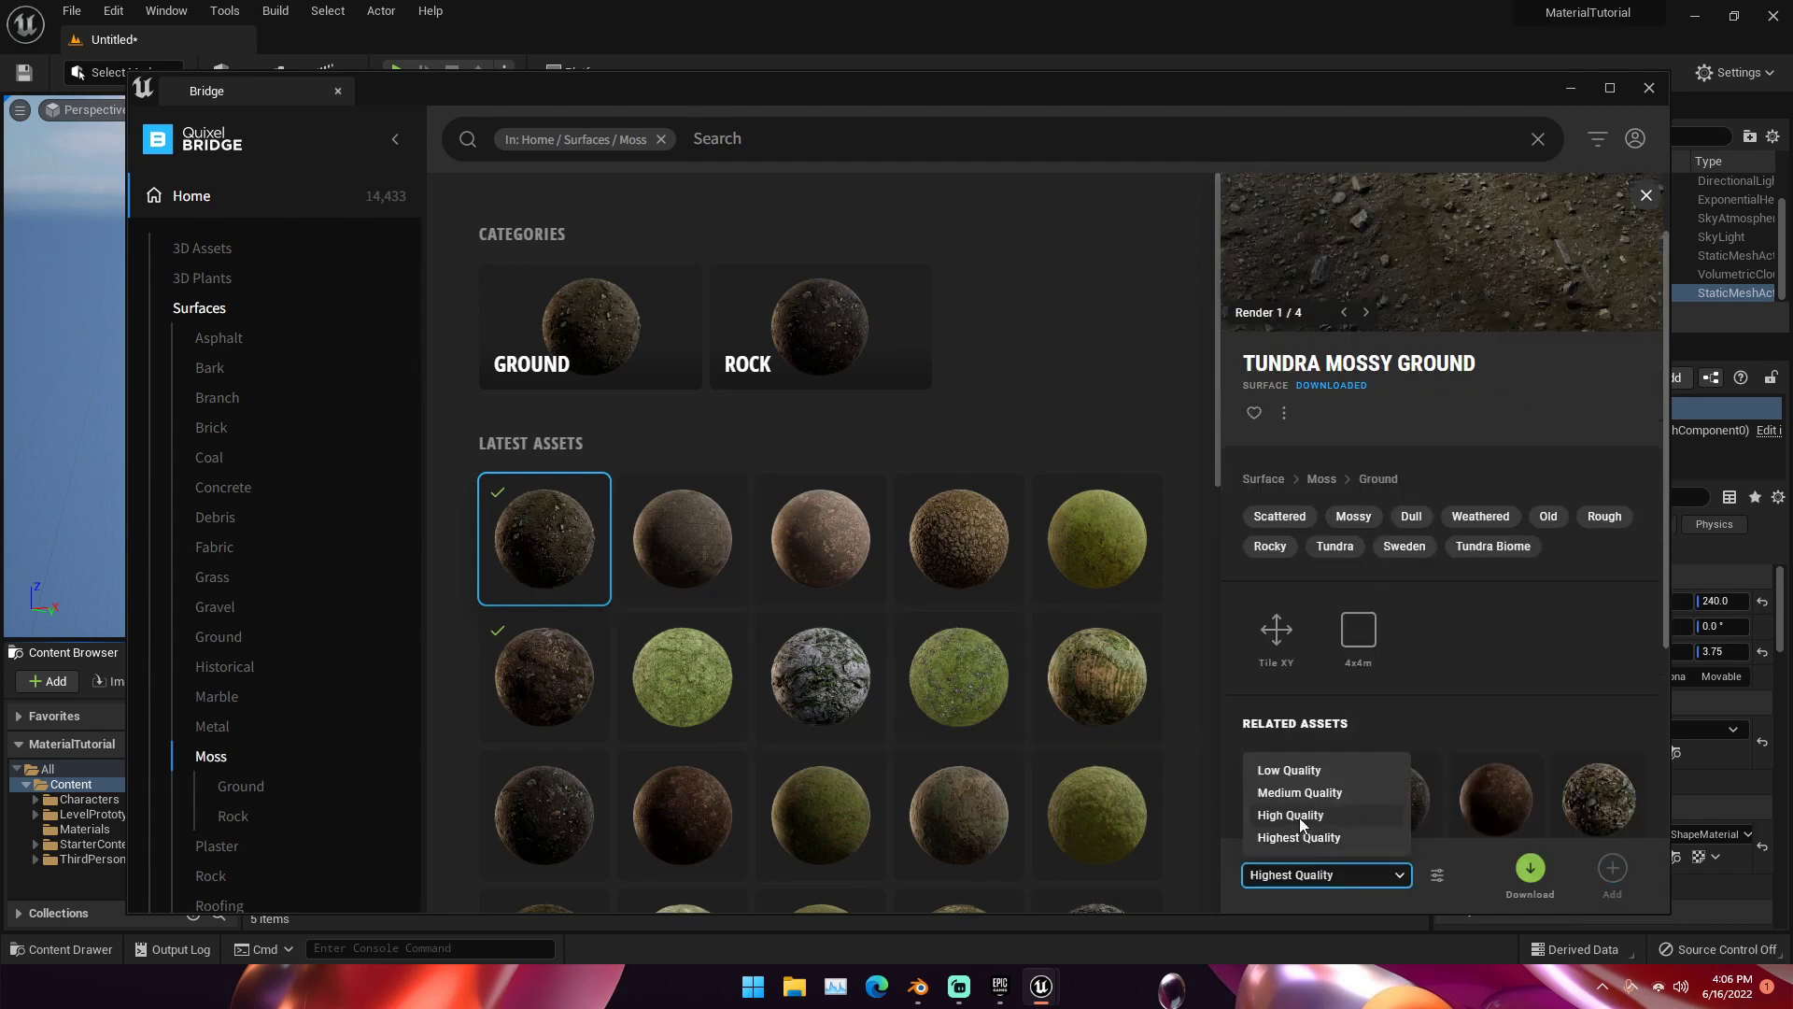
click(1298, 814)
scroll(1320, 777, up, 1)
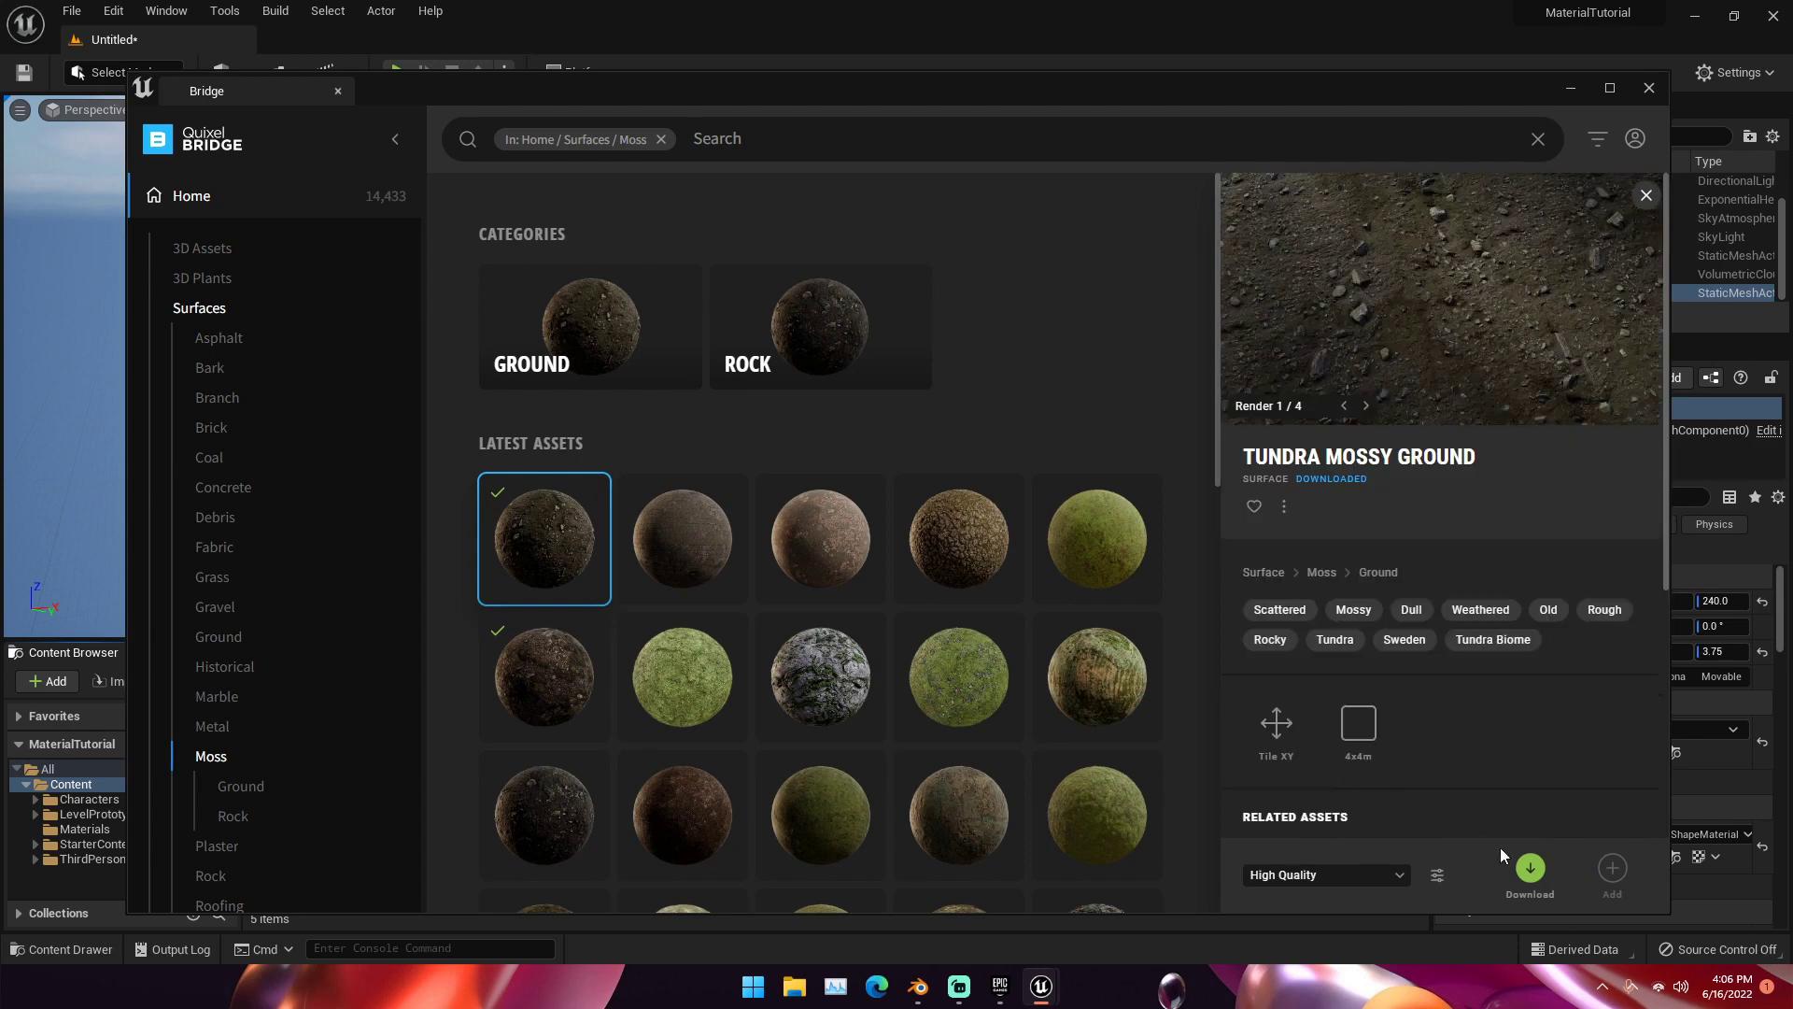
click(1530, 868)
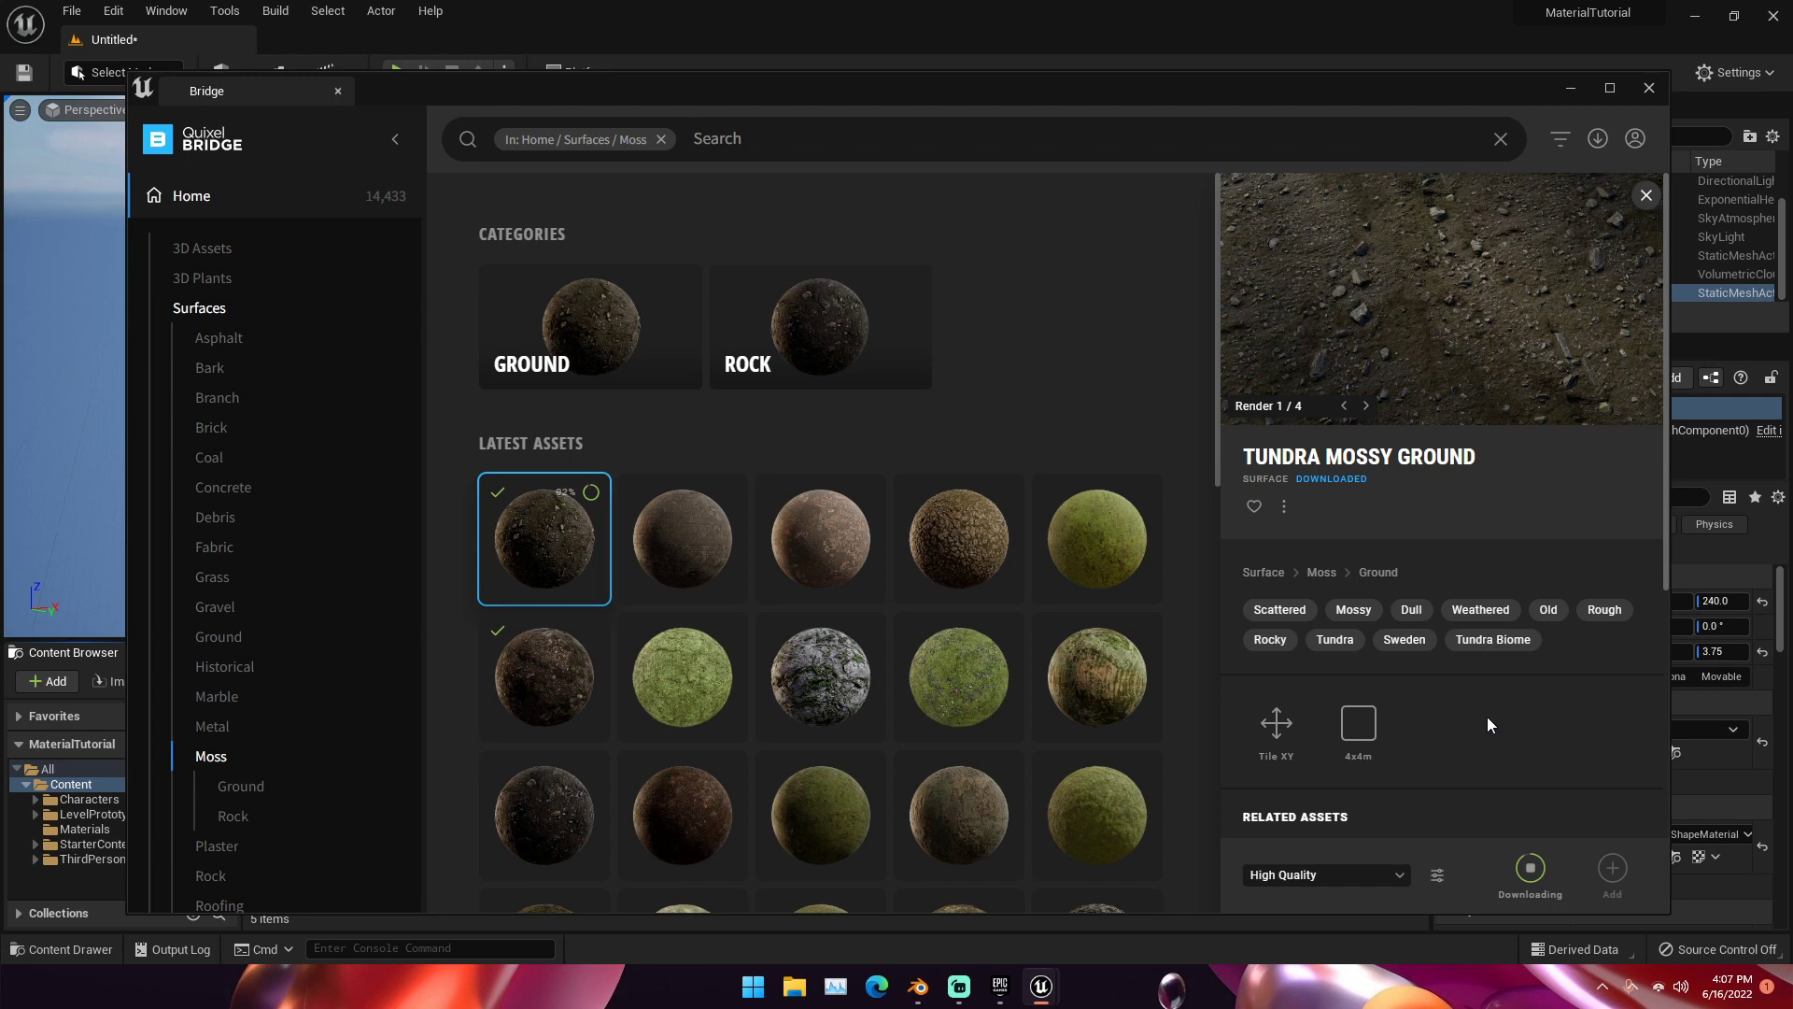
Step: Add the downloaded Tundra Mossy Ground surface to the project and minimize the Bridge window
click(1338, 873)
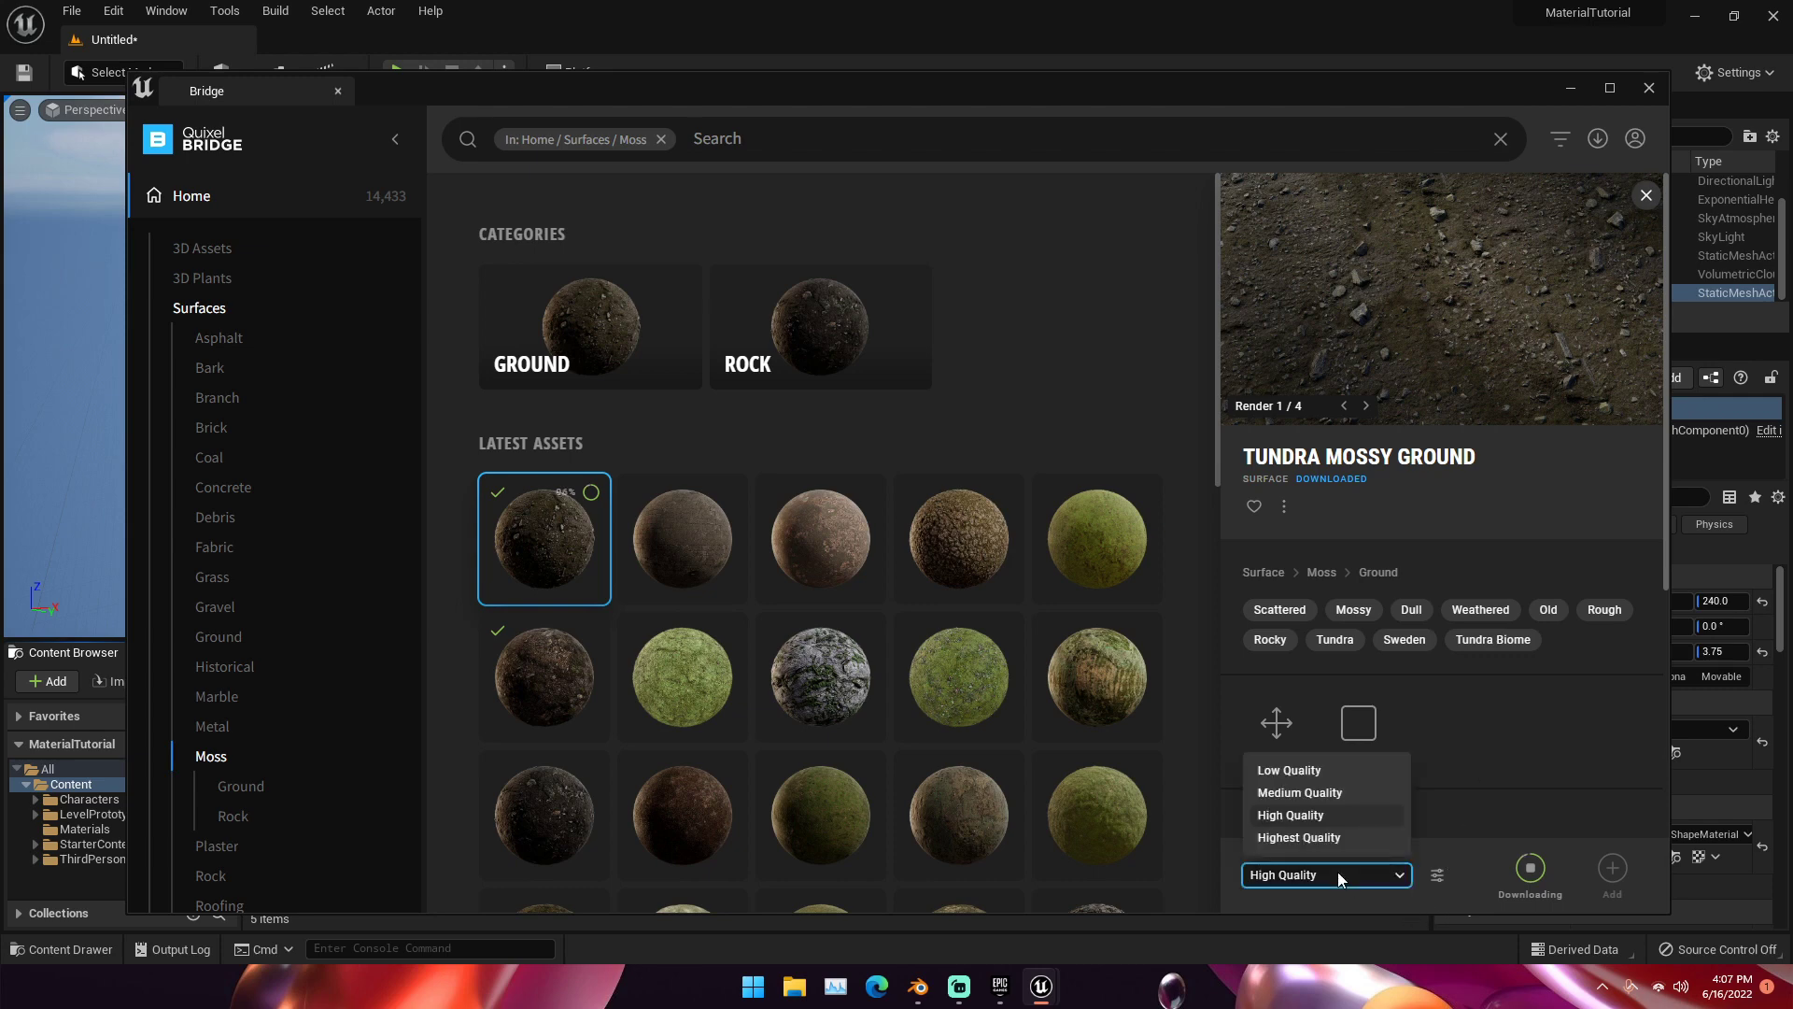
click(1337, 872)
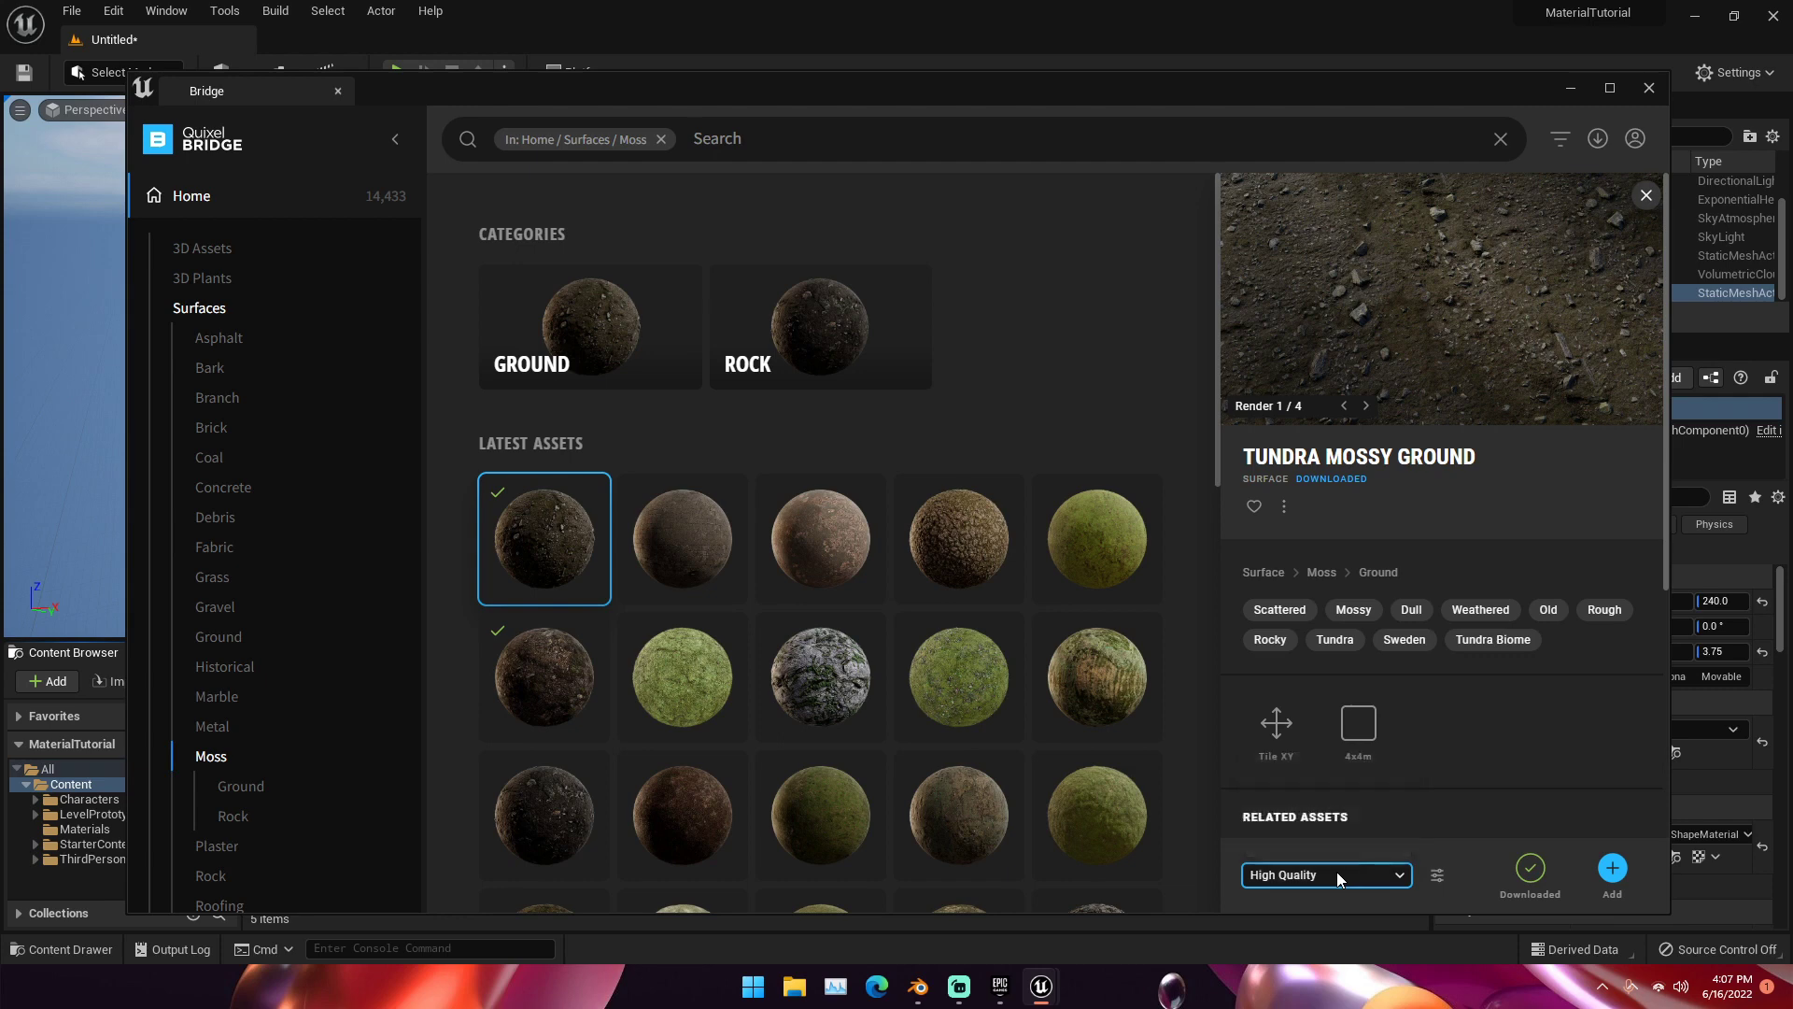
click(1457, 807)
click(1614, 869)
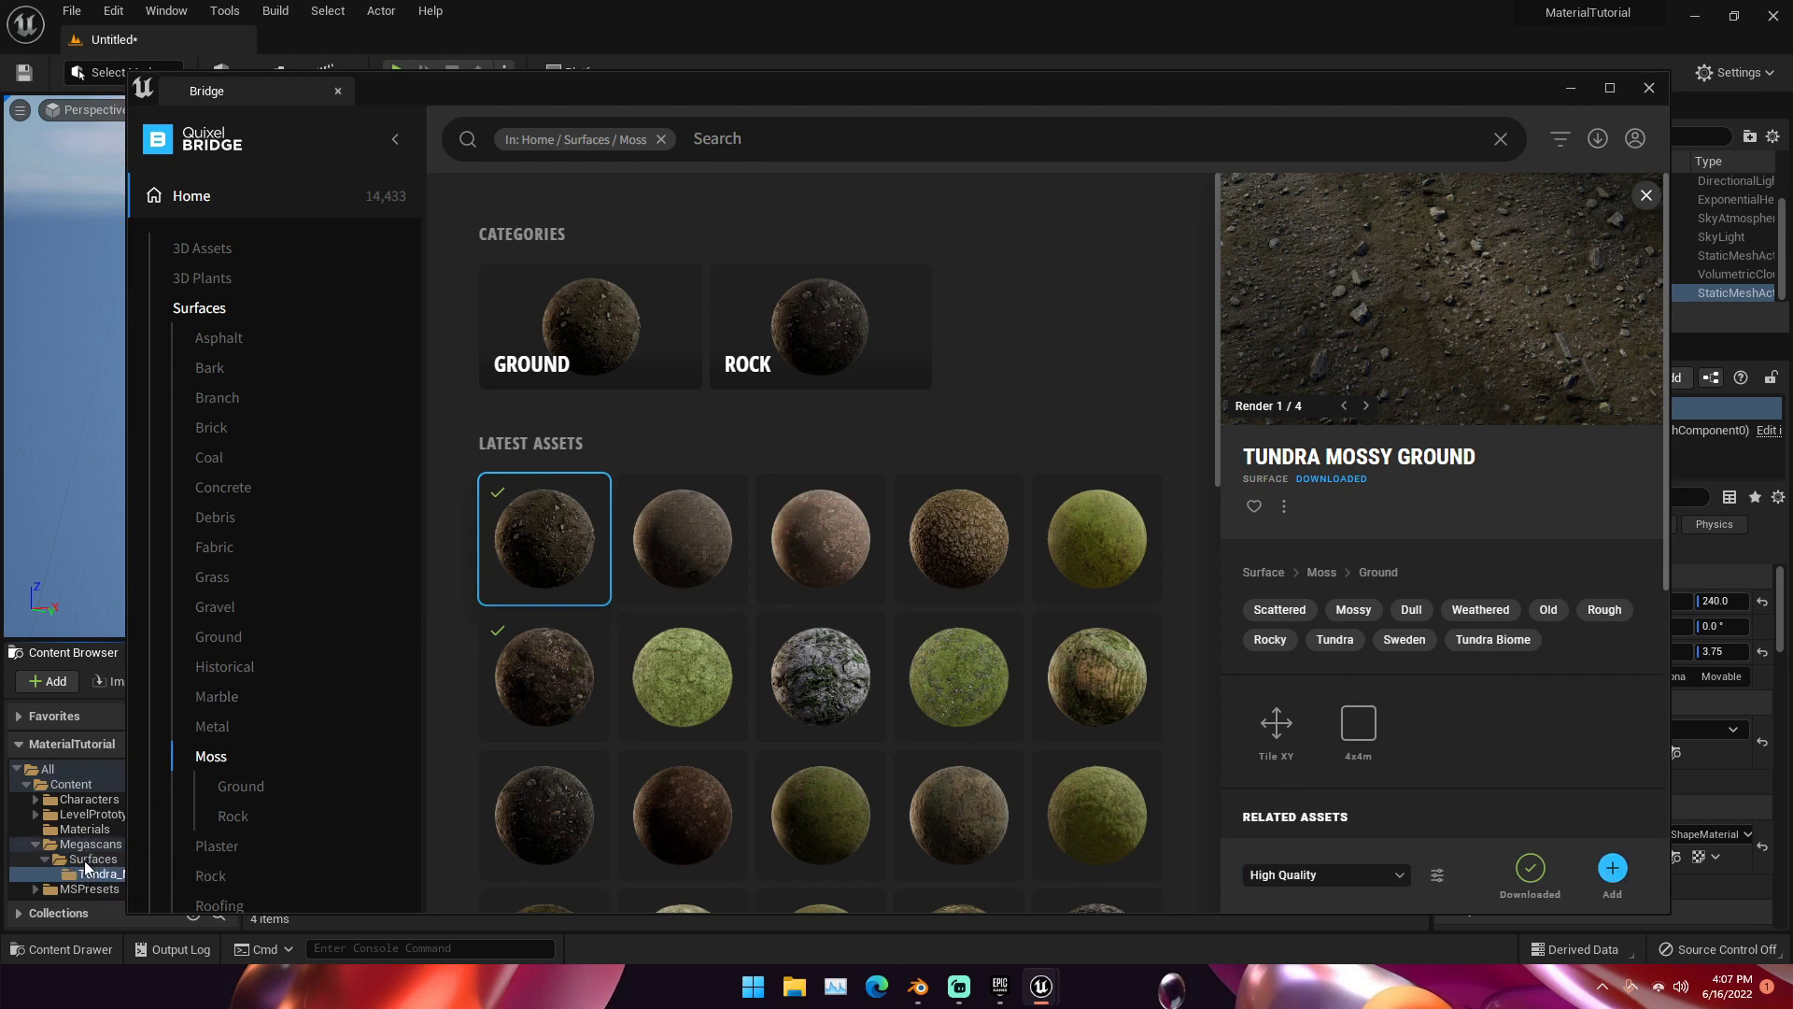
click(1572, 88)
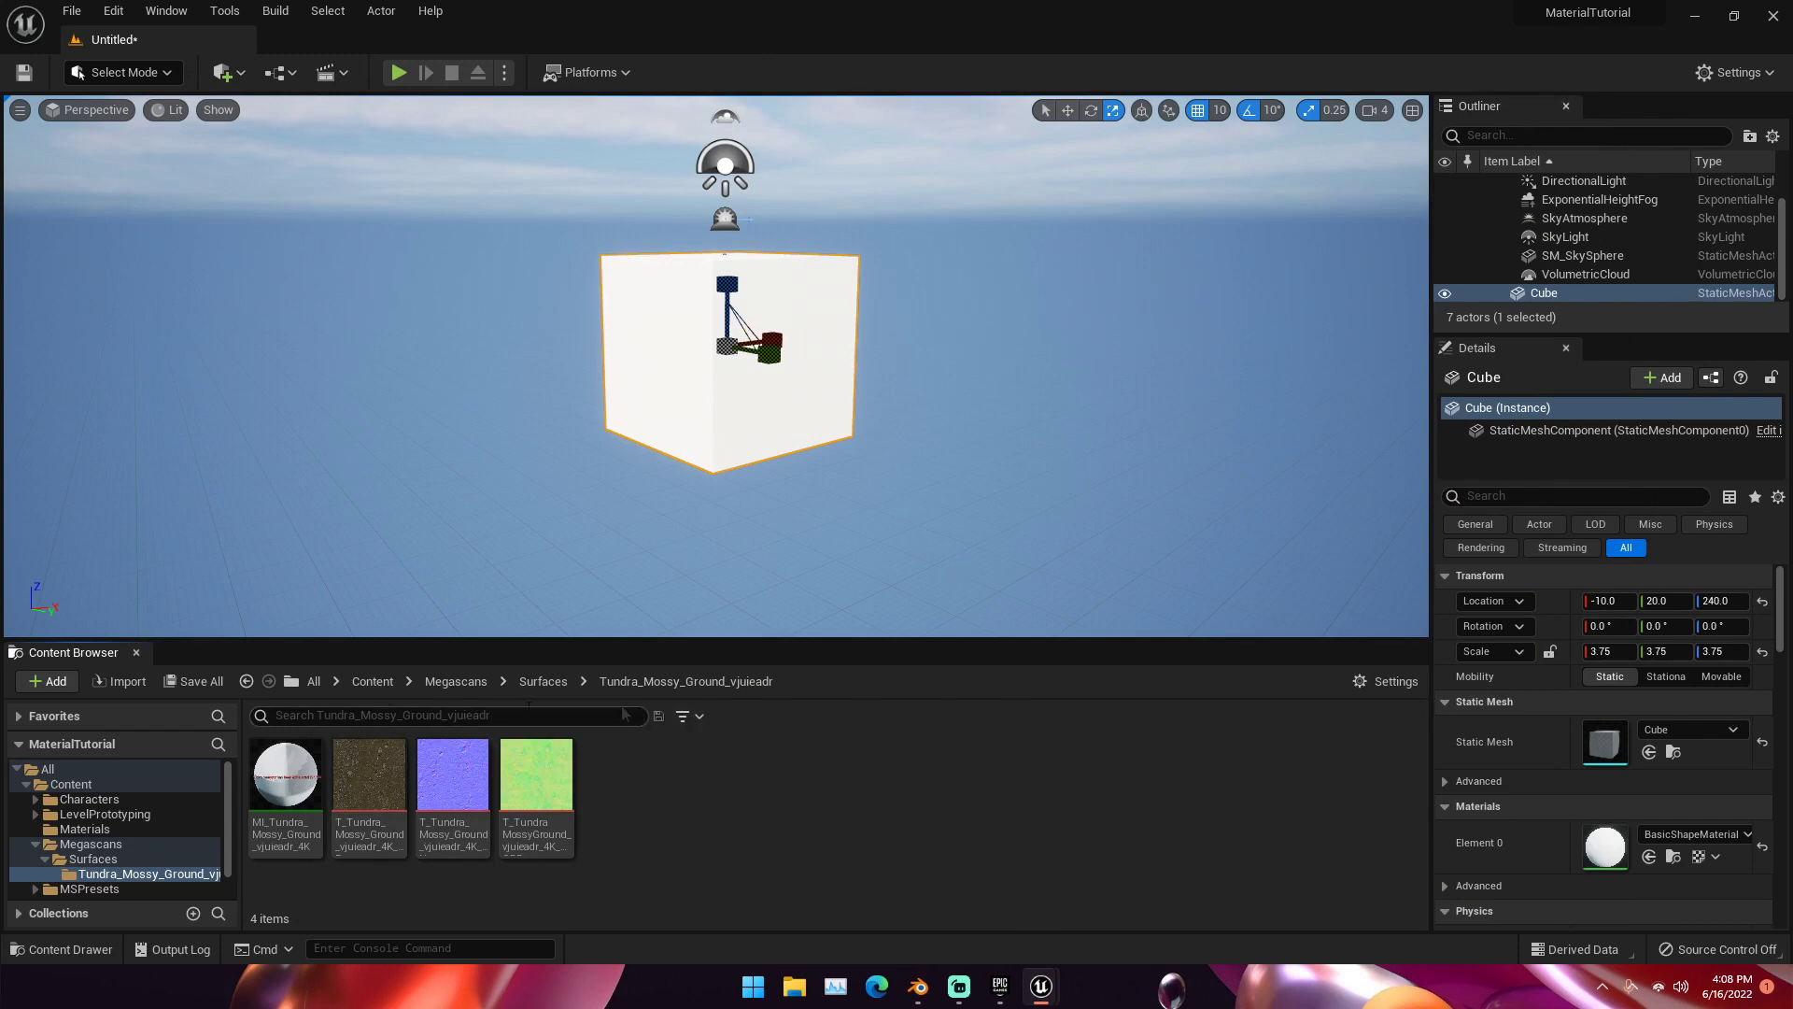
key(ctrl+space)
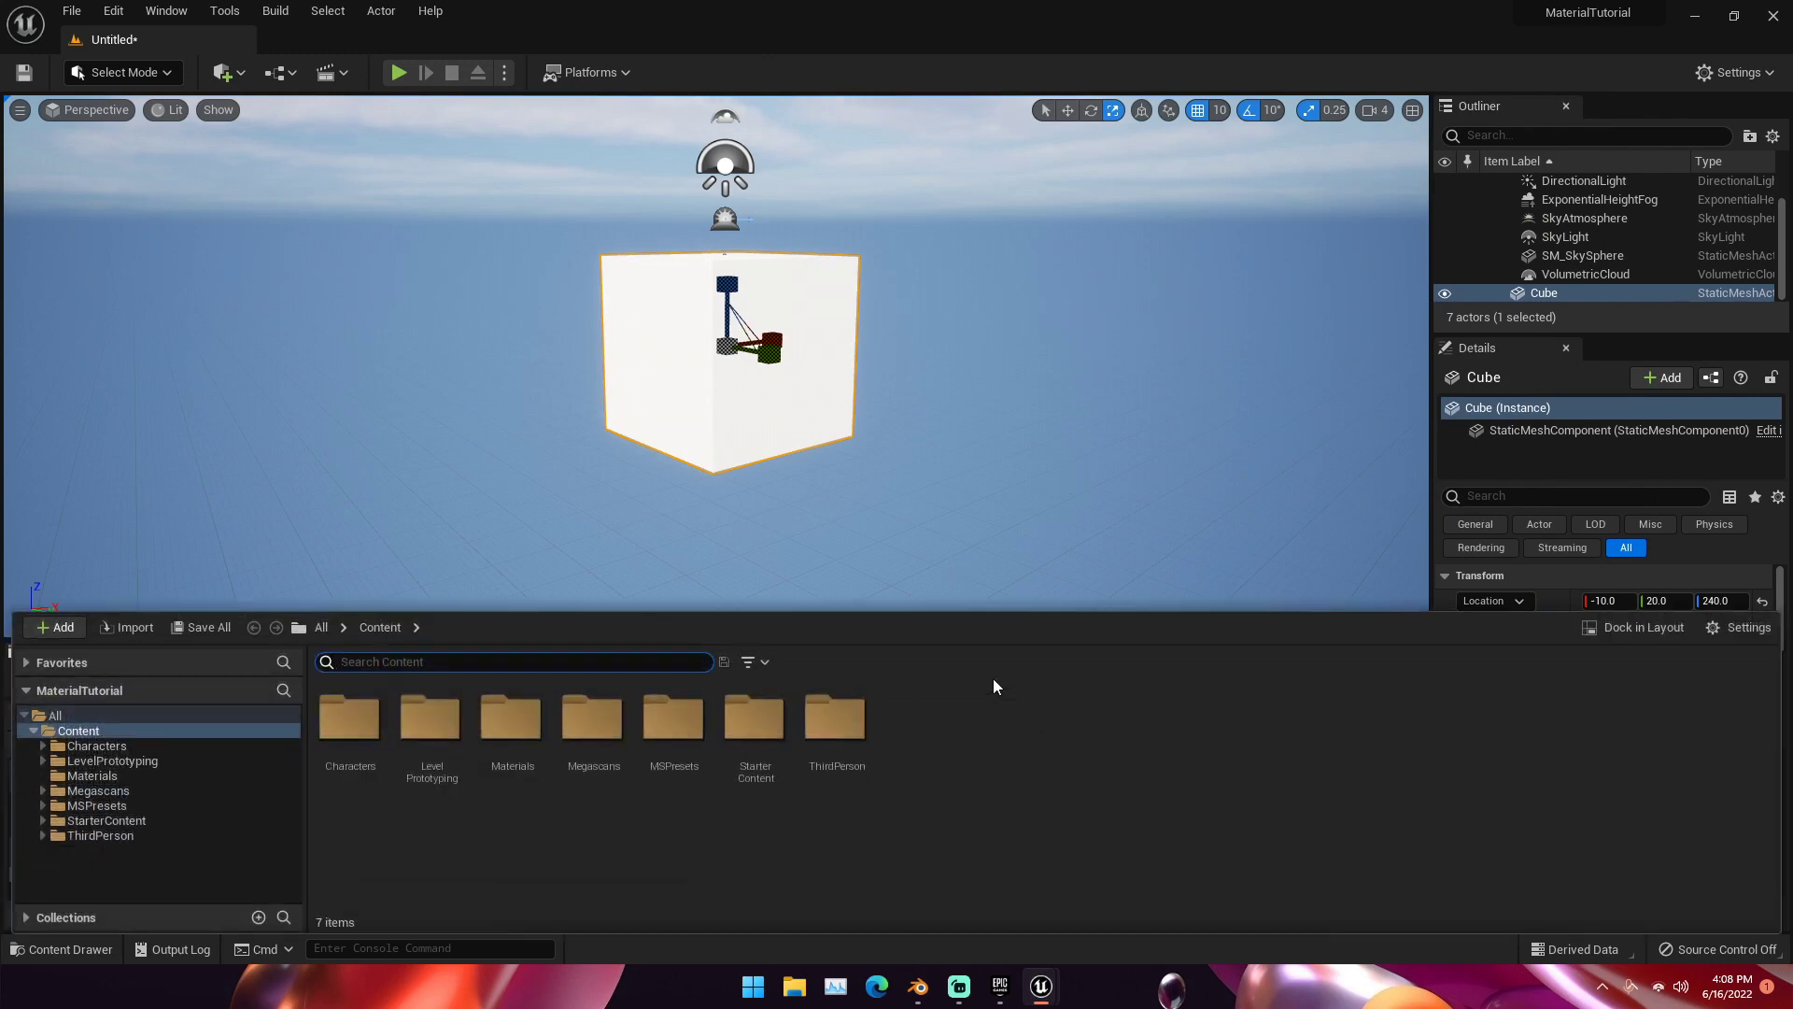
key(ctrl+space)
key(ctrl+space)
click(1623, 631)
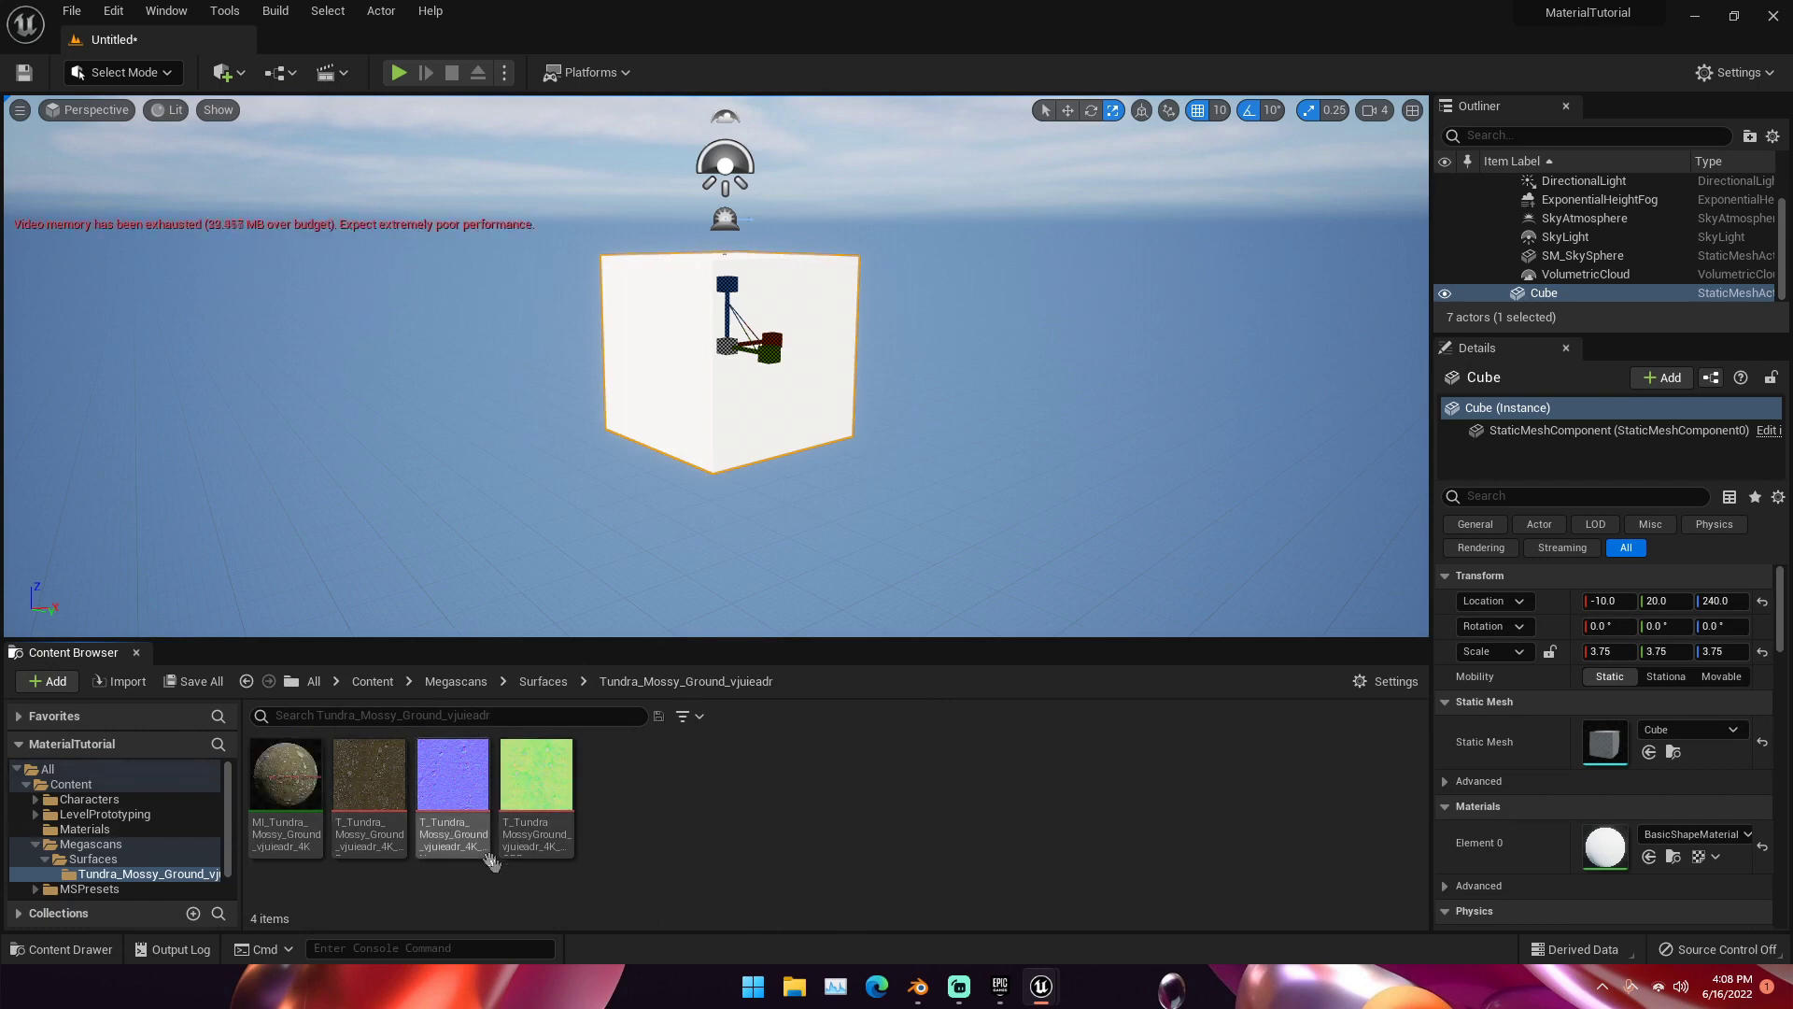
mouse_move(546, 805)
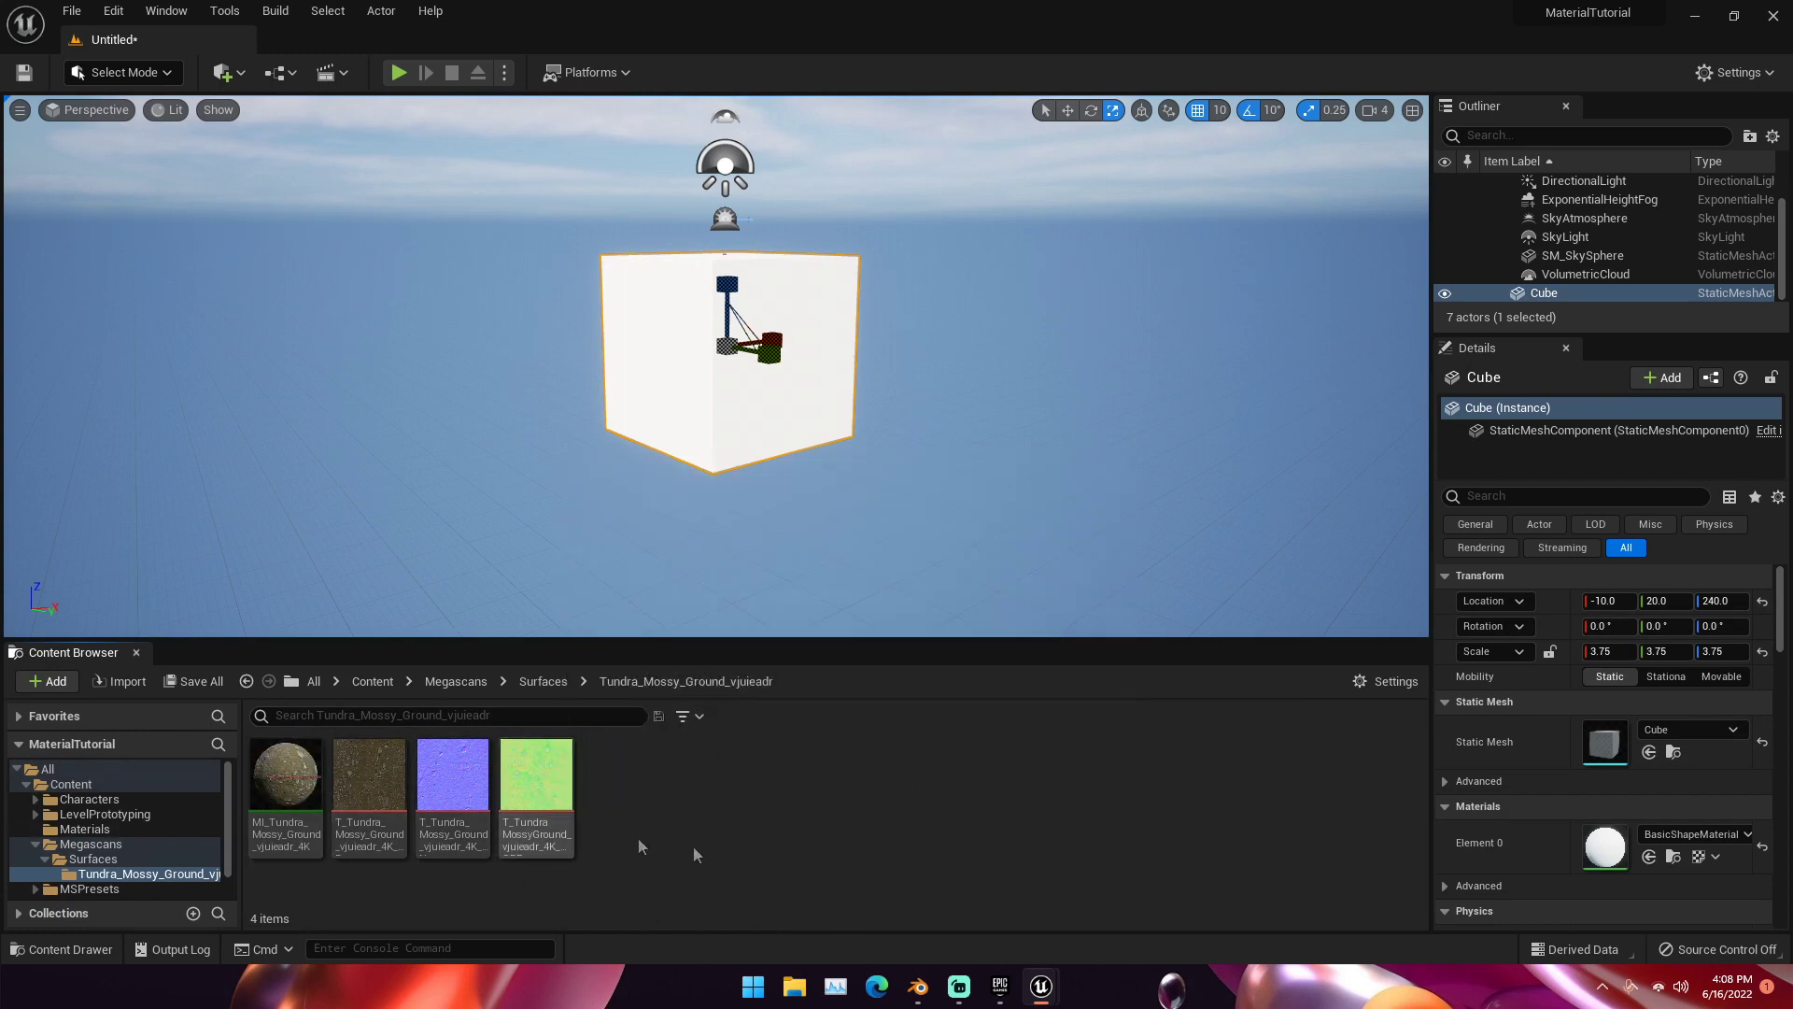
key(ctrl+space)
key(ctrl+space)
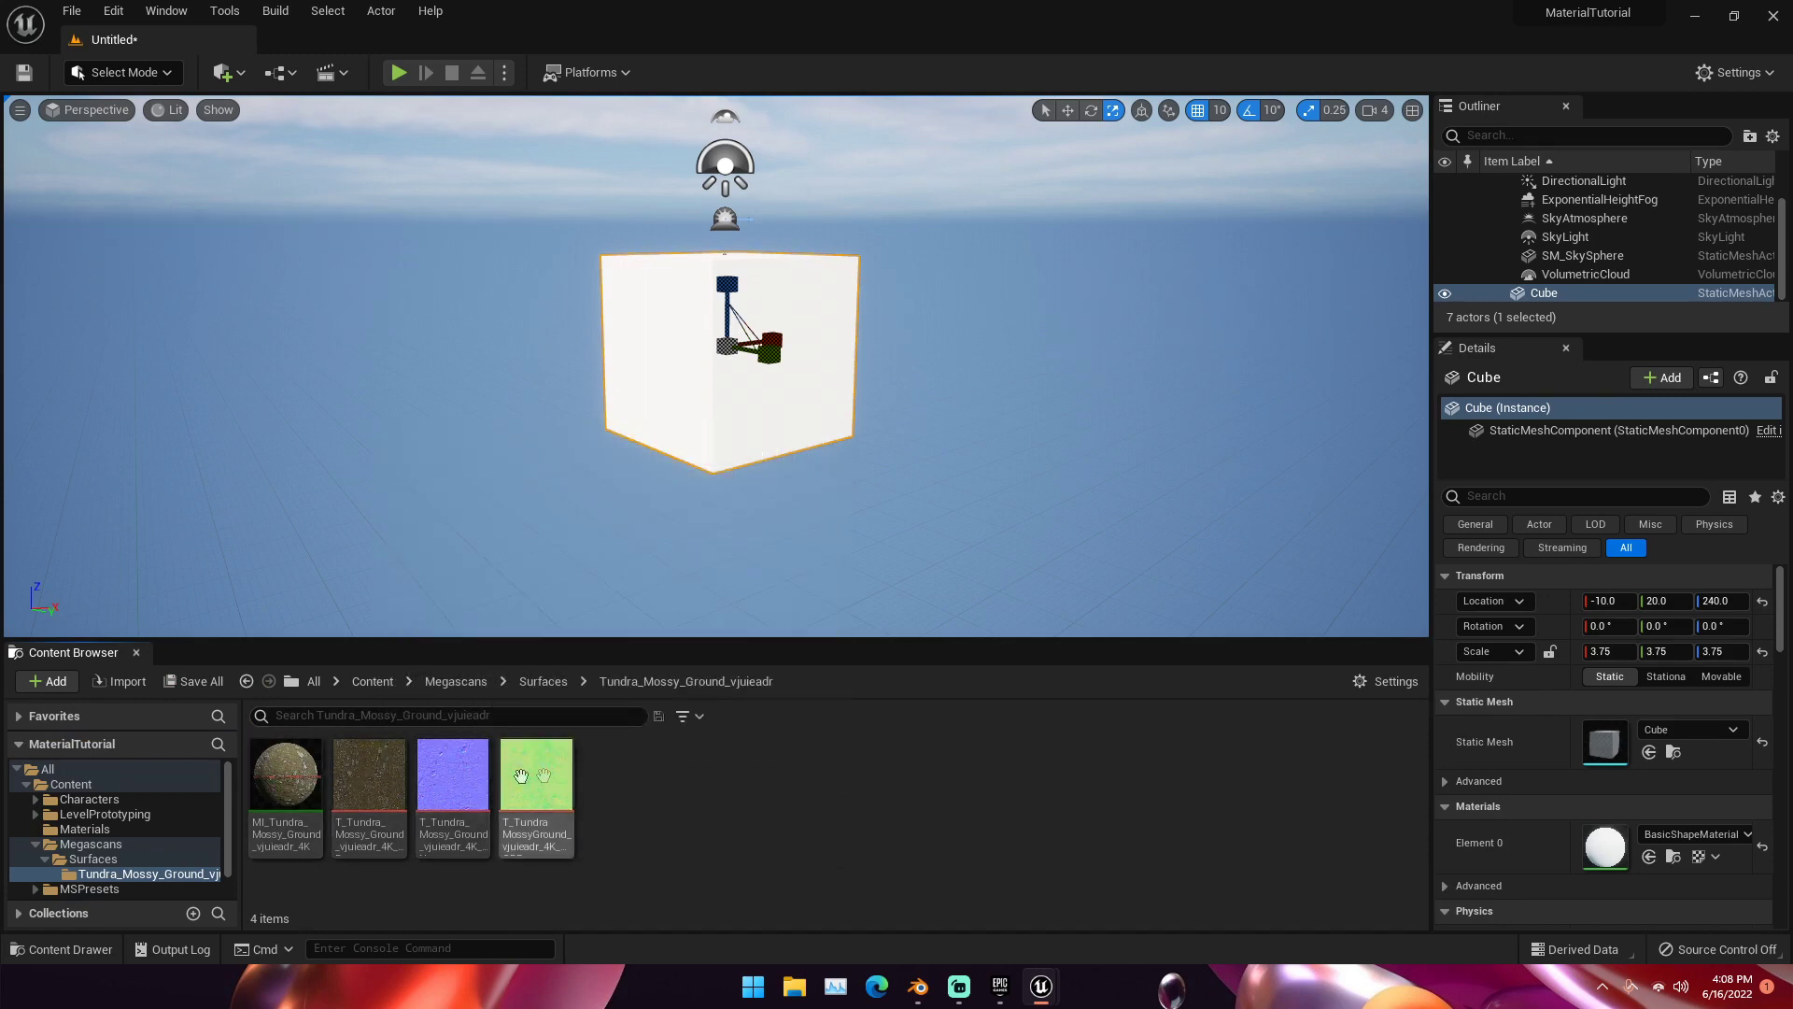
Step: Create a material named M_Cube in the Materials folder
click(370, 684)
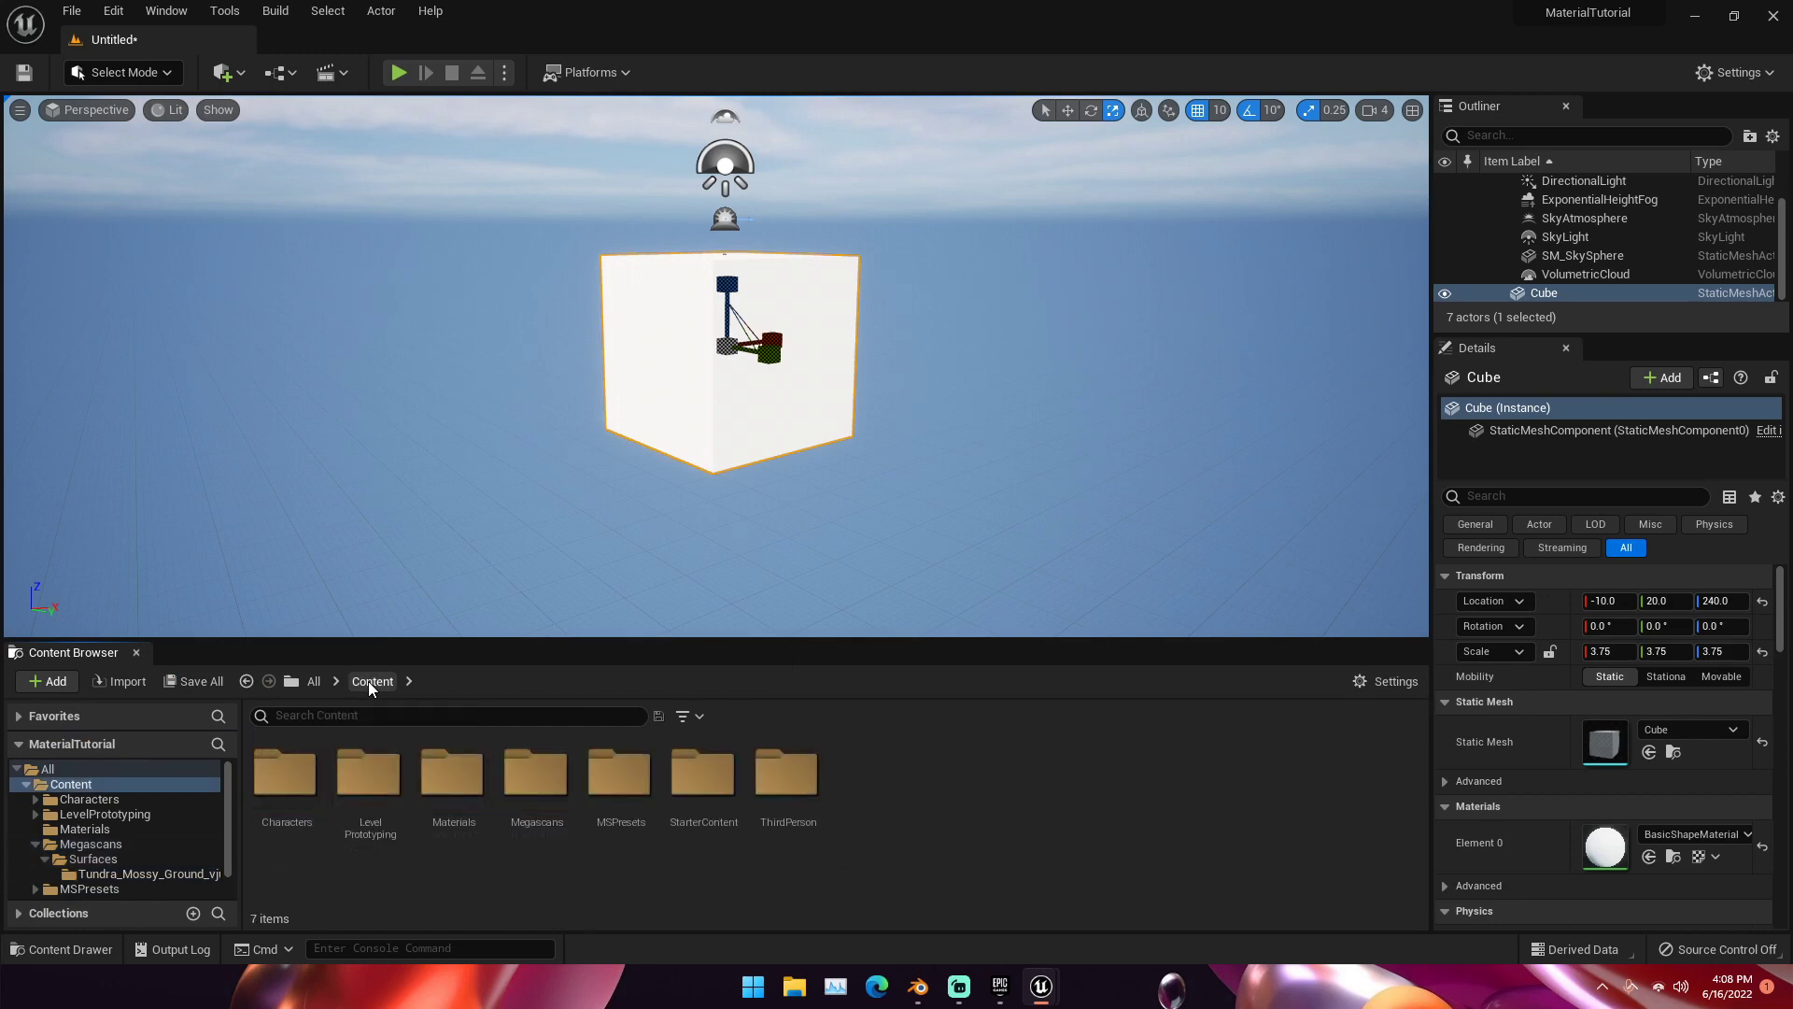
double_click(463, 776)
right_click(389, 772)
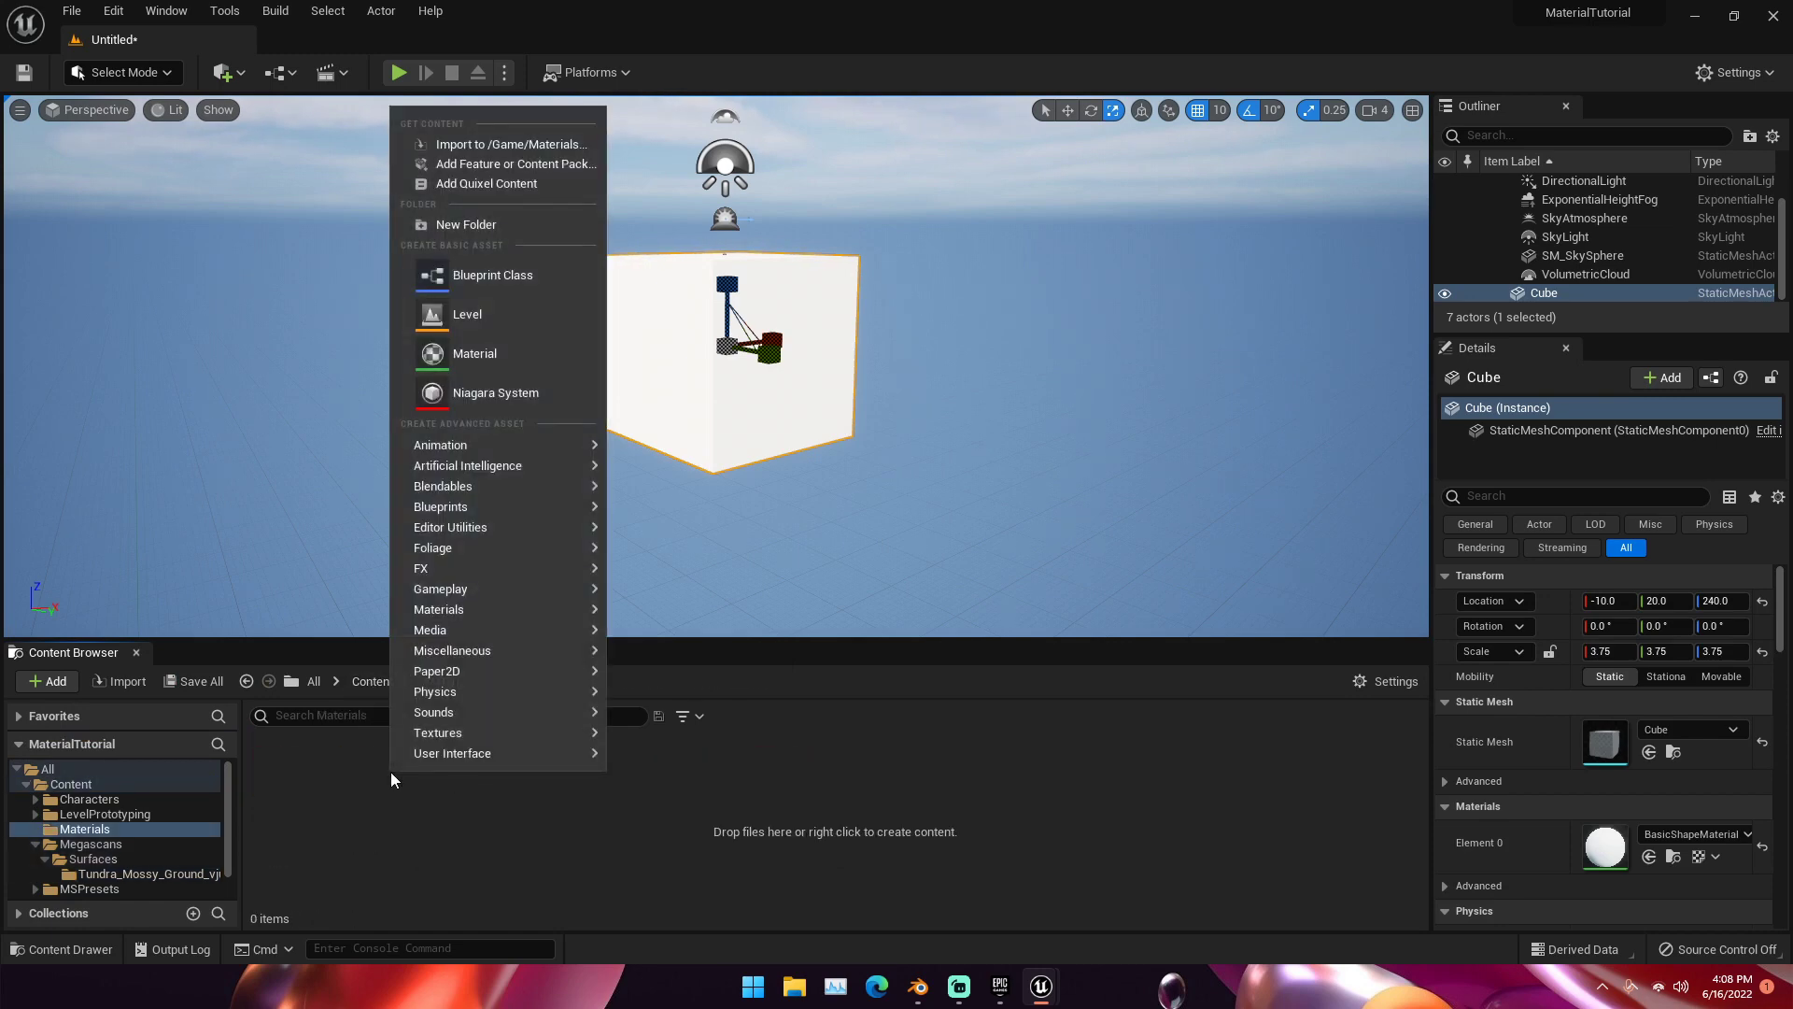
click(460, 353)
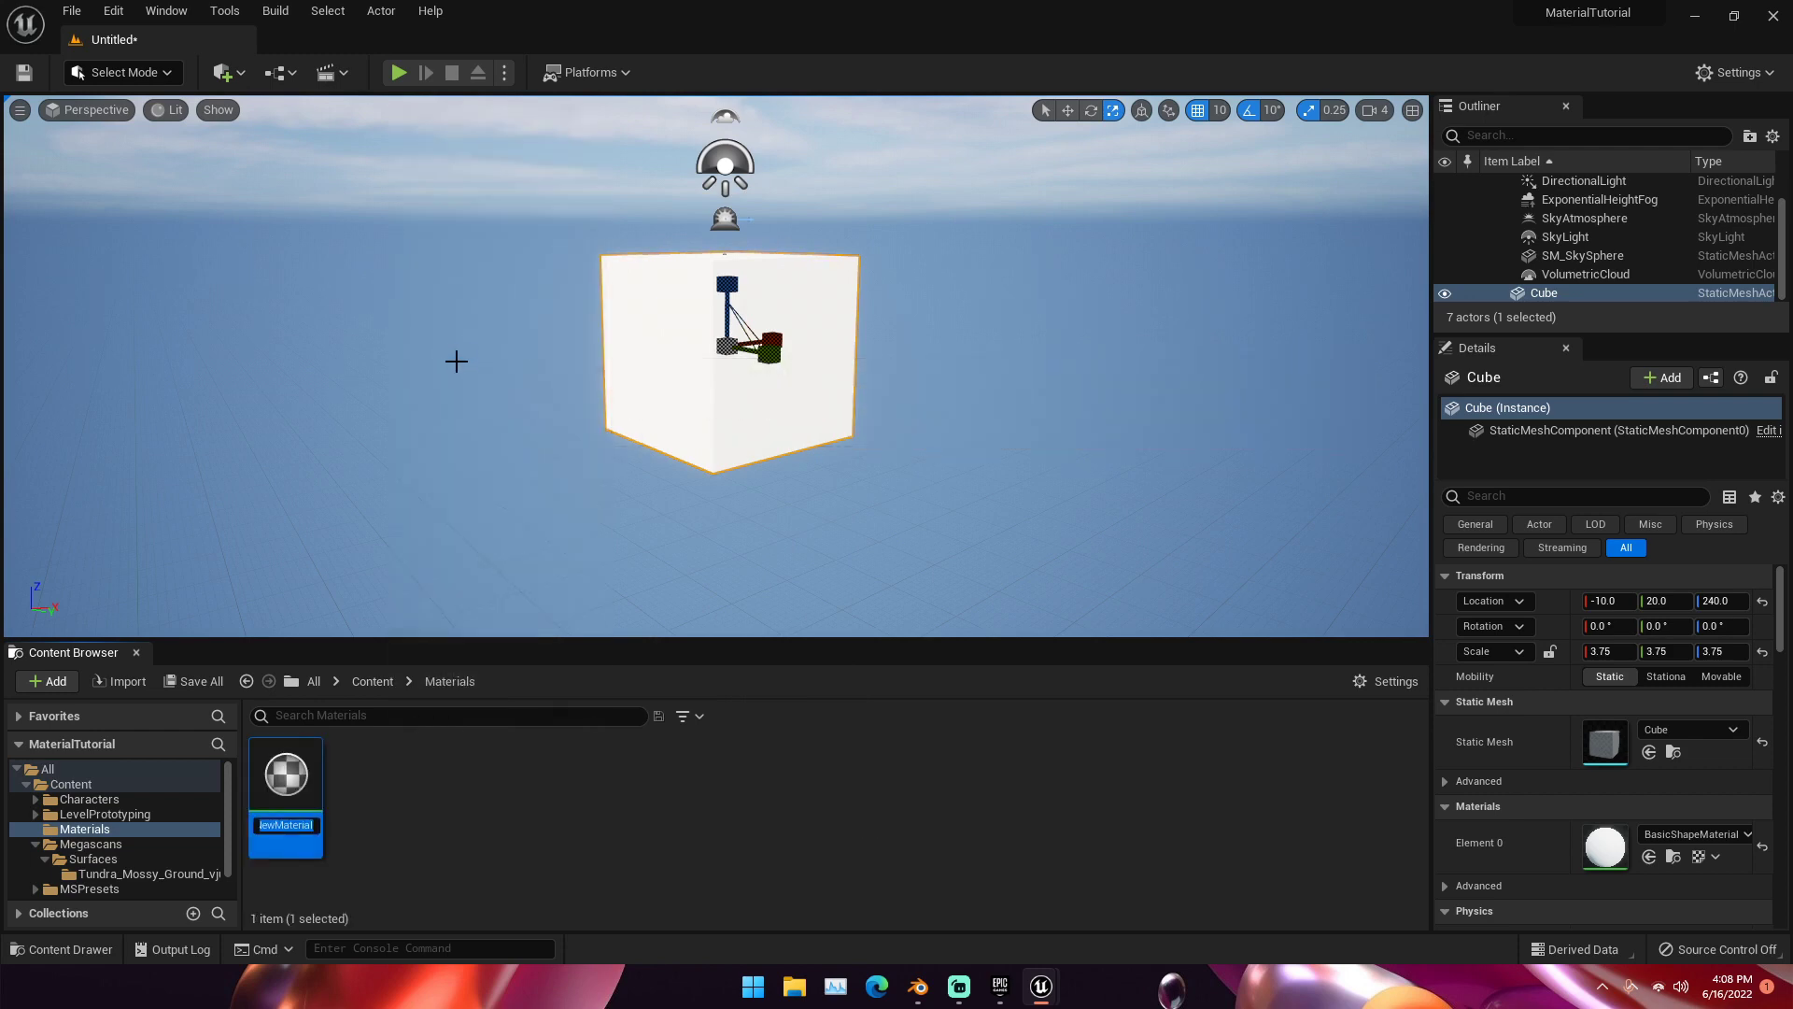
text(M_Cube)
key(Return)
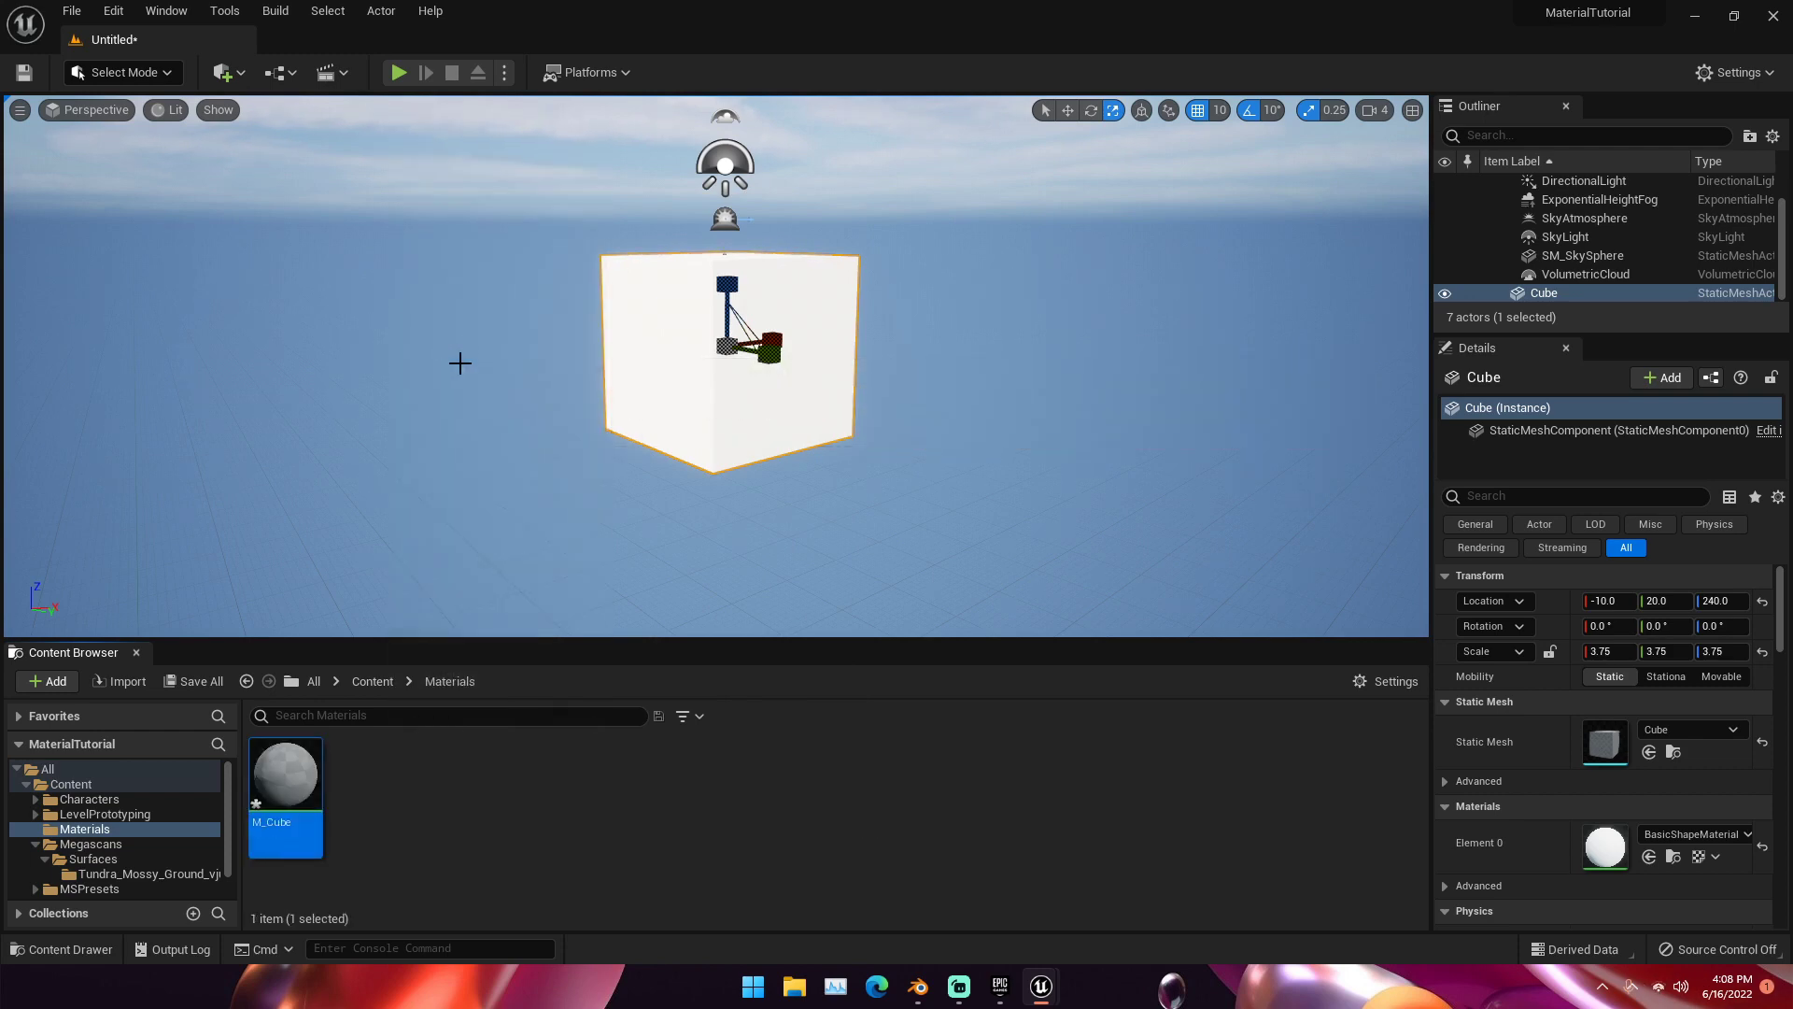
Step: Open M_Cube for editing and add the three Tundra Mossy Ground textures to its material graph as texture samples
double_click(289, 788)
scroll(1112, 372, down, 2)
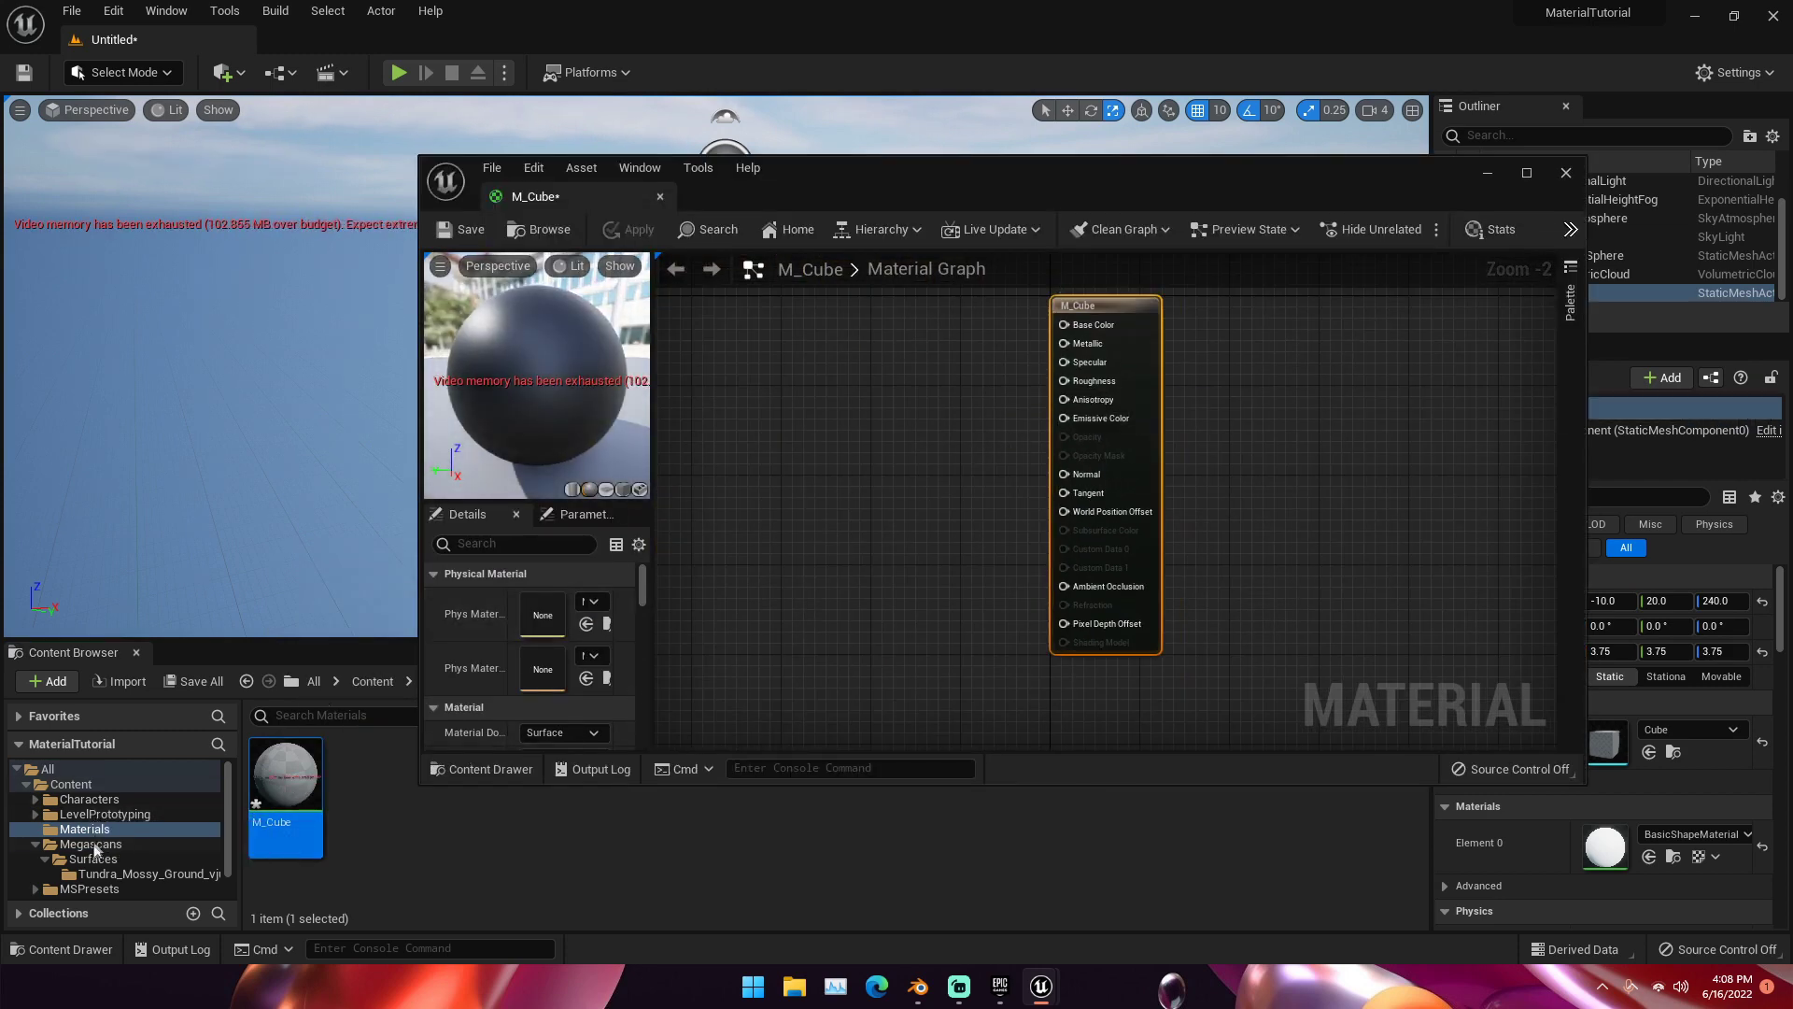
click(98, 874)
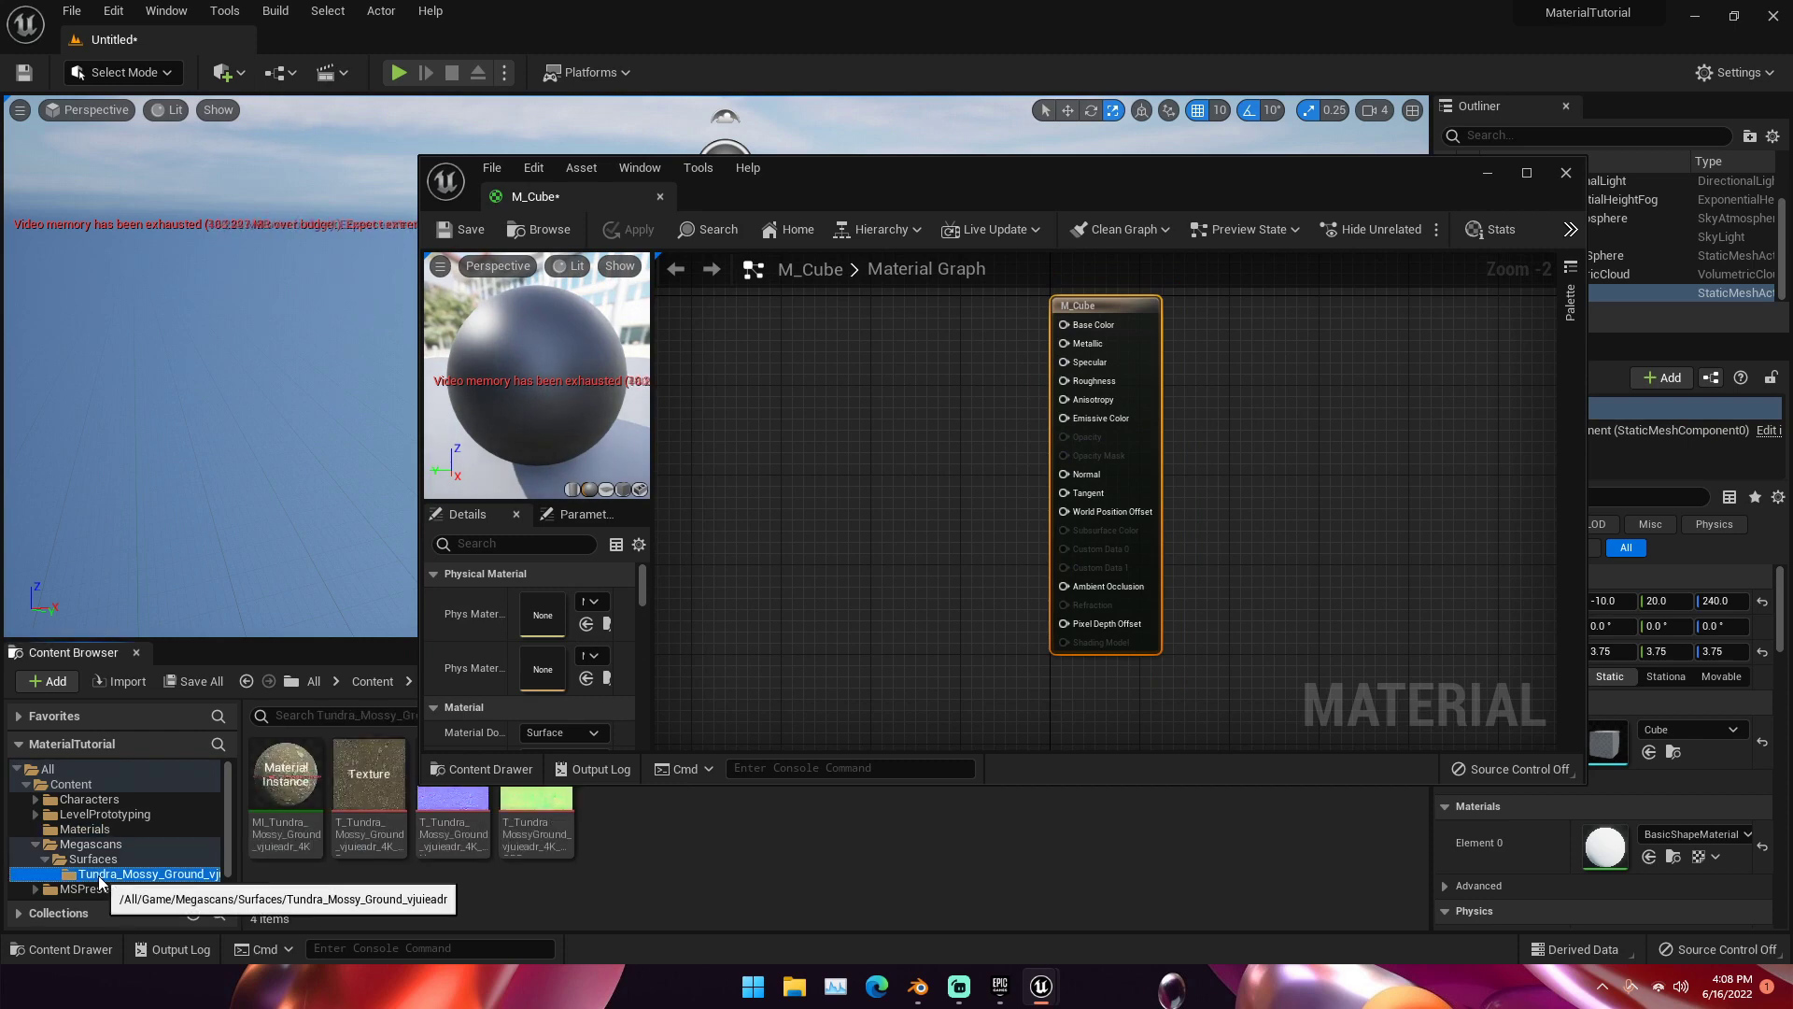
click(372, 828)
shift+click(504, 821)
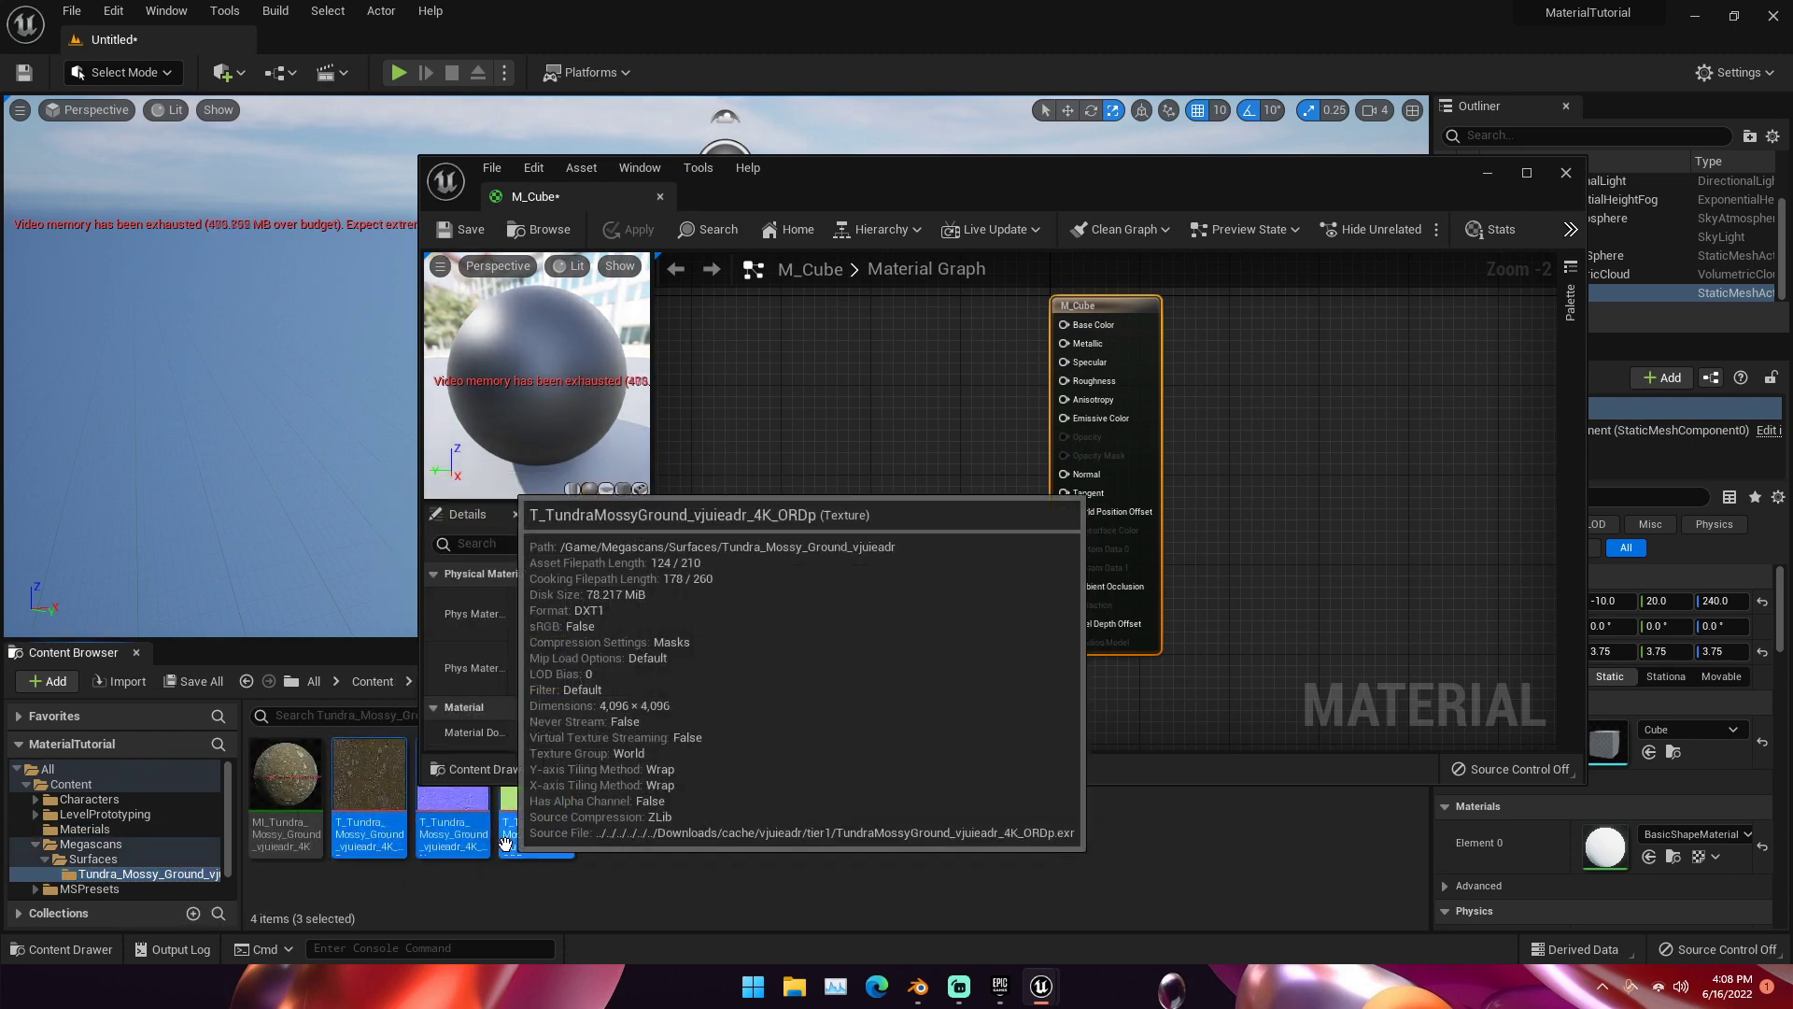
drag(369, 794, 784, 318)
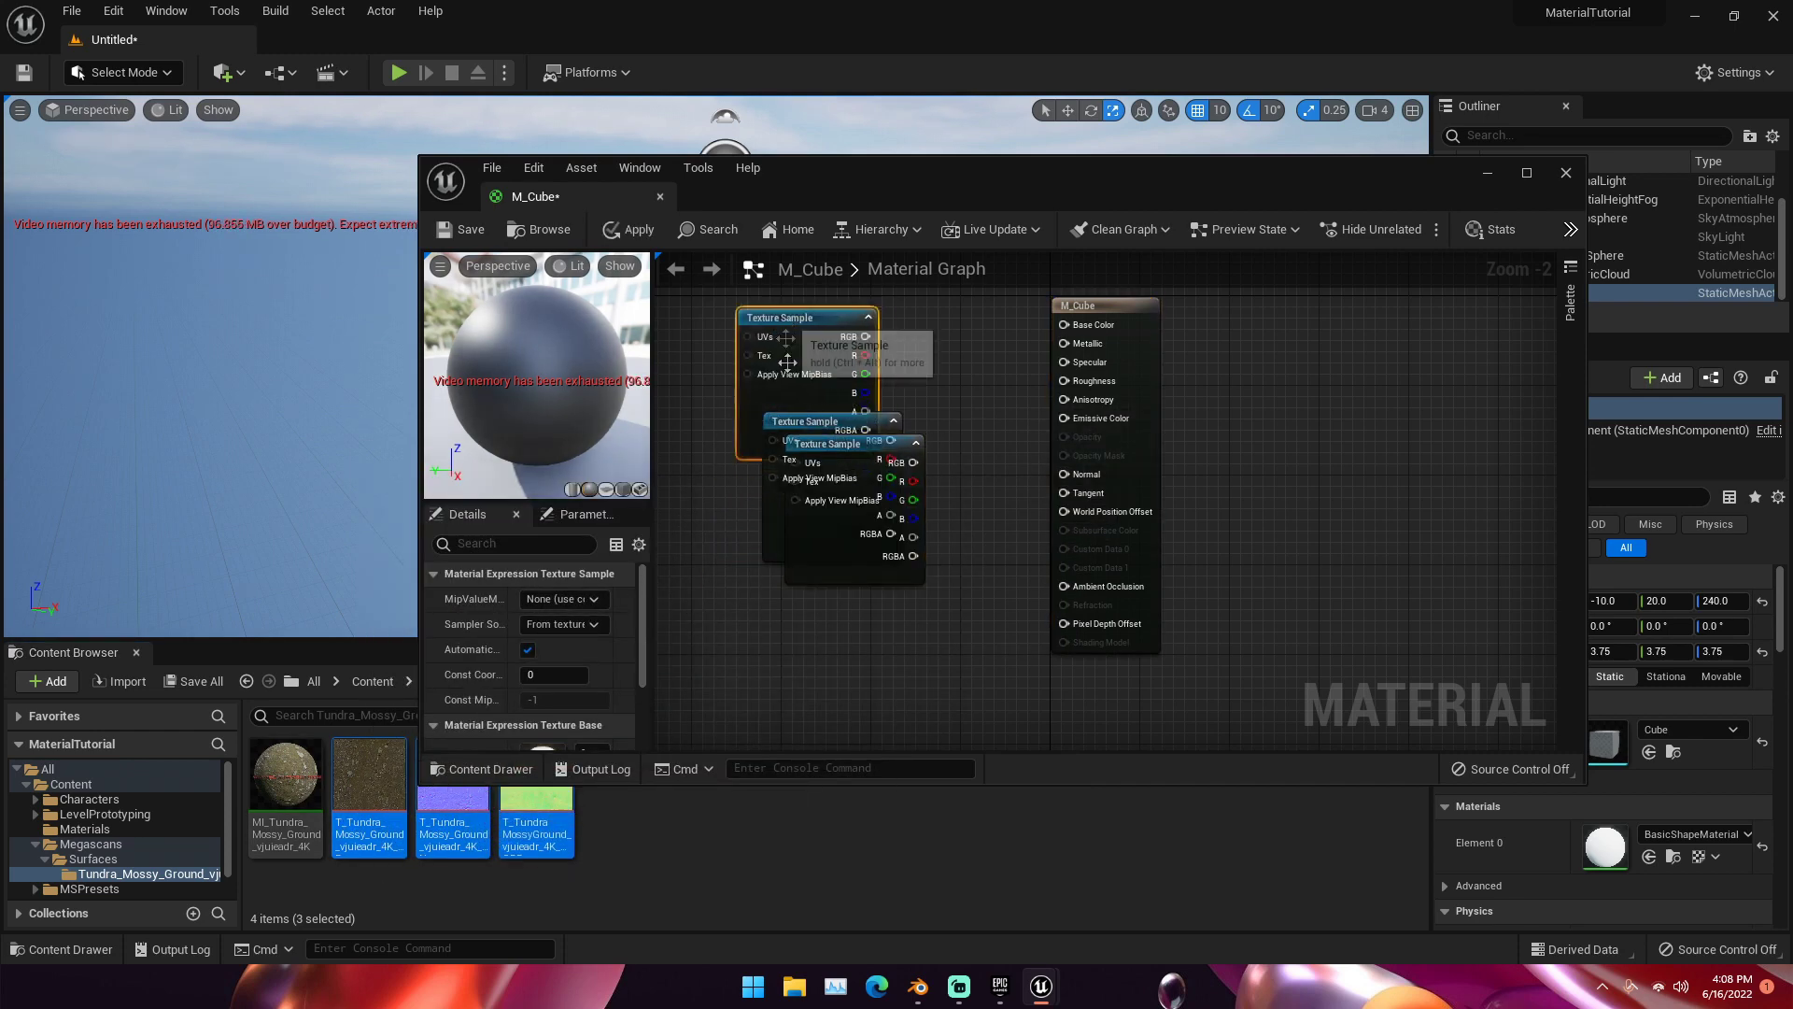
Step: Arrange the three texture samples in a column beside the M_Cube node, with the ground colour above the blue normal map and the green mask texture
drag(849, 450, 837, 609)
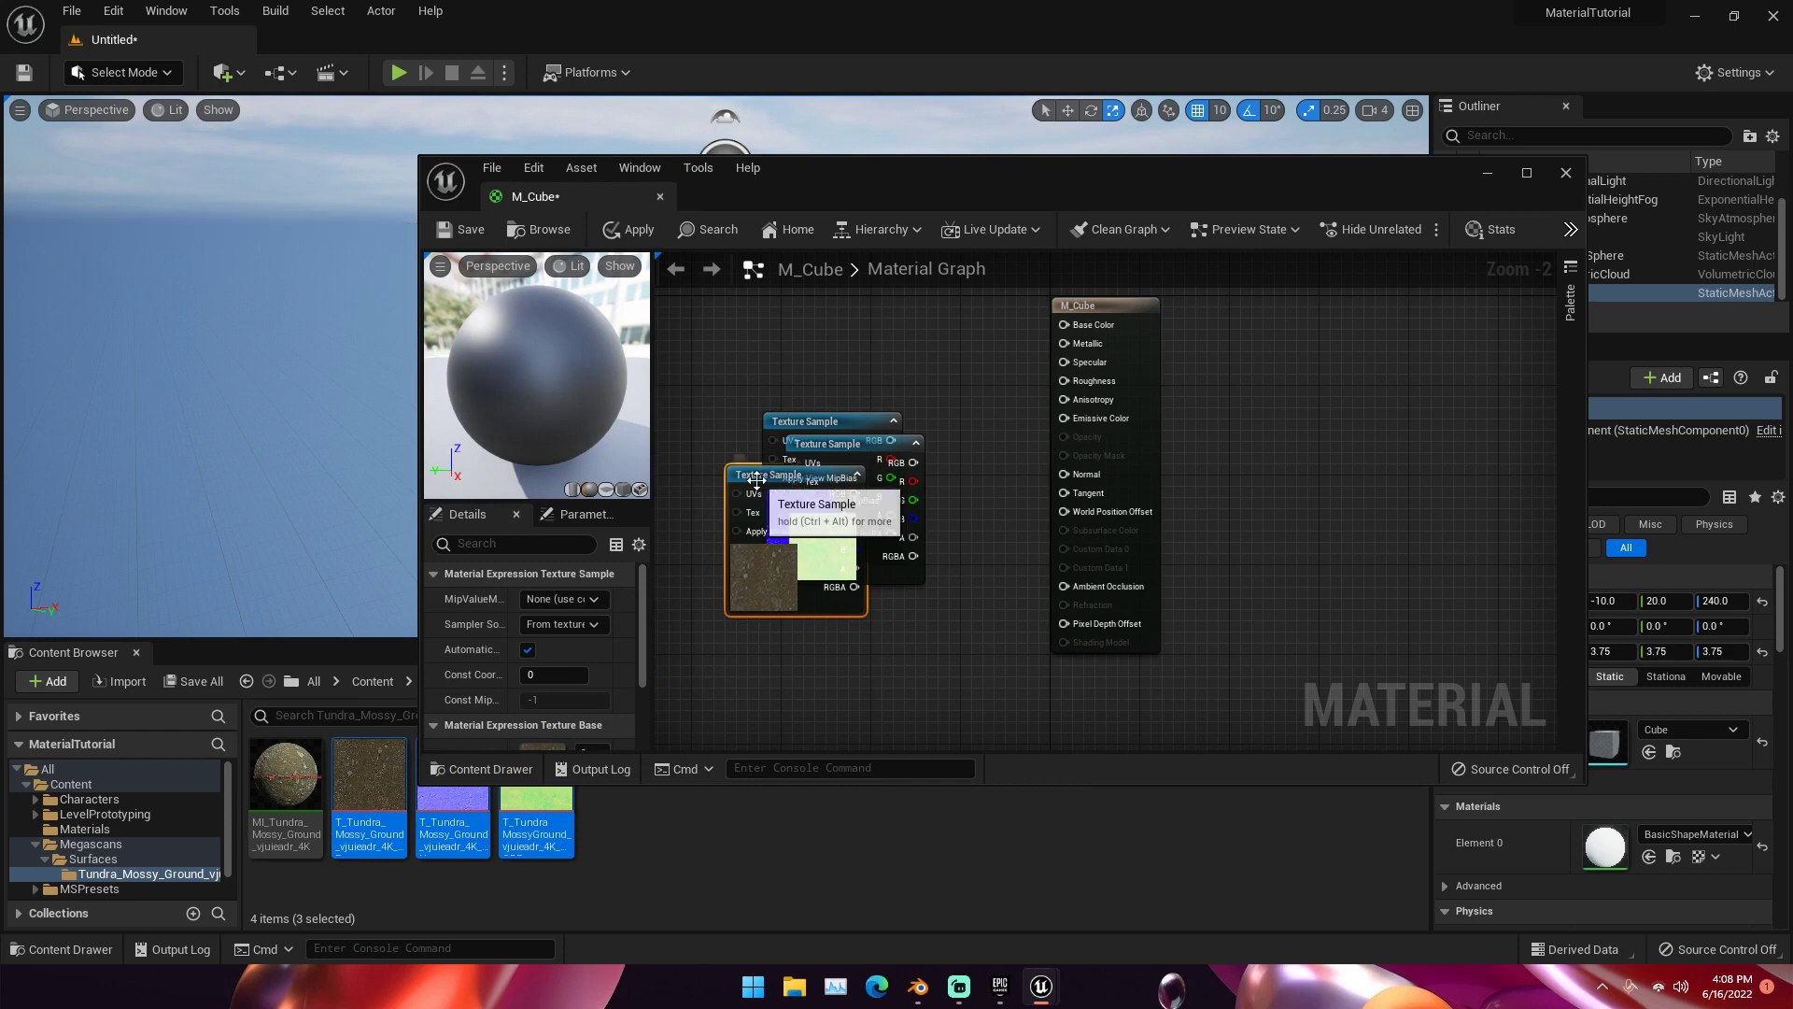
drag(791, 547, 779, 402)
click(861, 456)
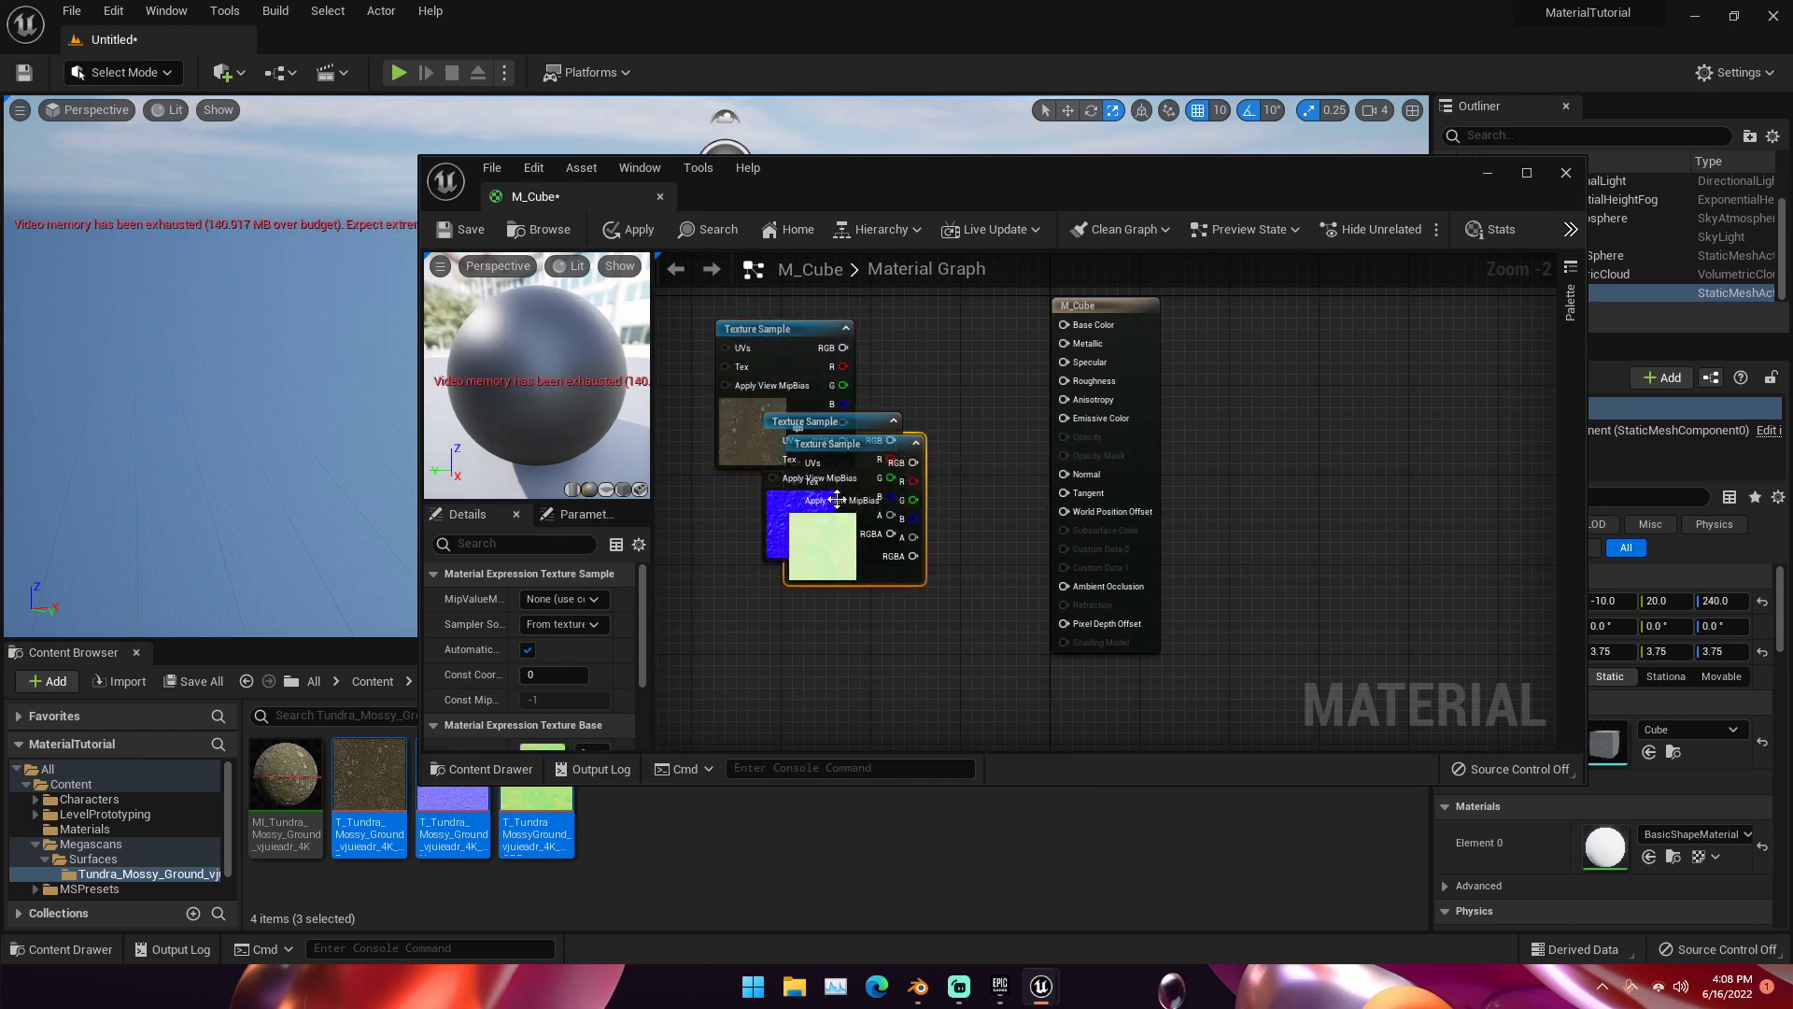
drag(846, 540, 843, 683)
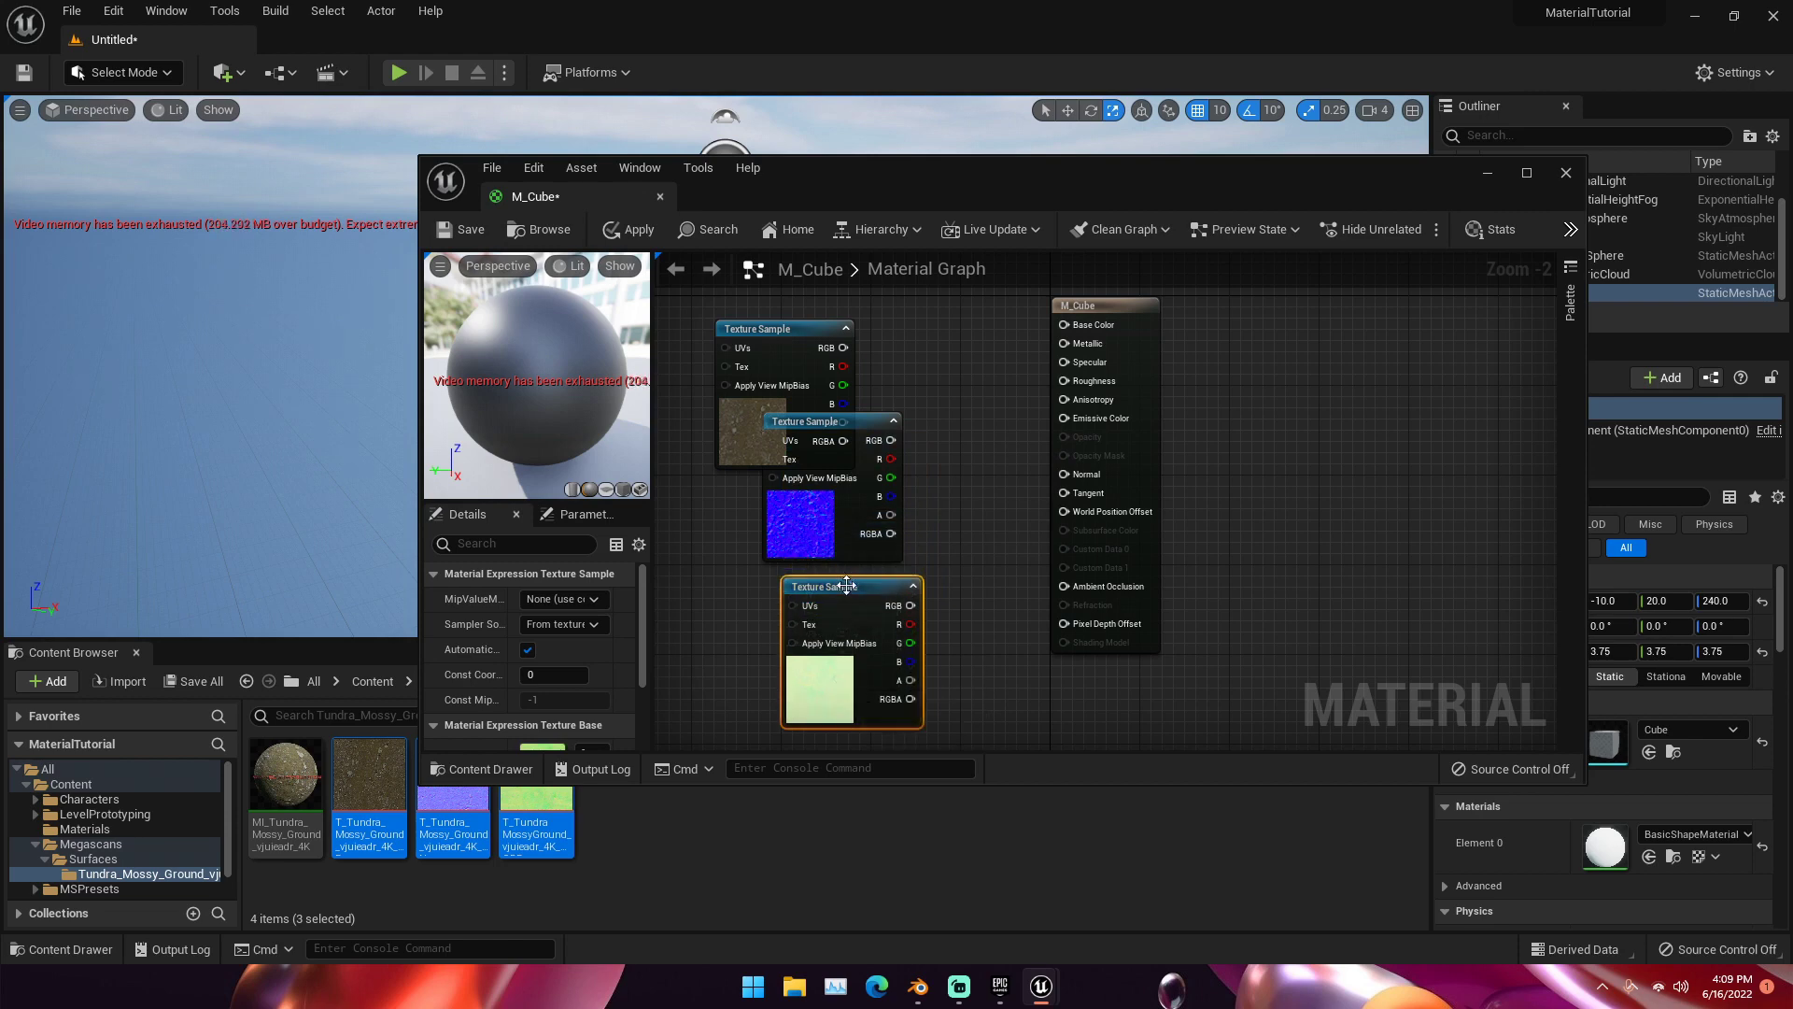
drag(844, 584, 843, 651)
click(867, 419)
drag(867, 418, 862, 539)
drag(788, 435, 821, 401)
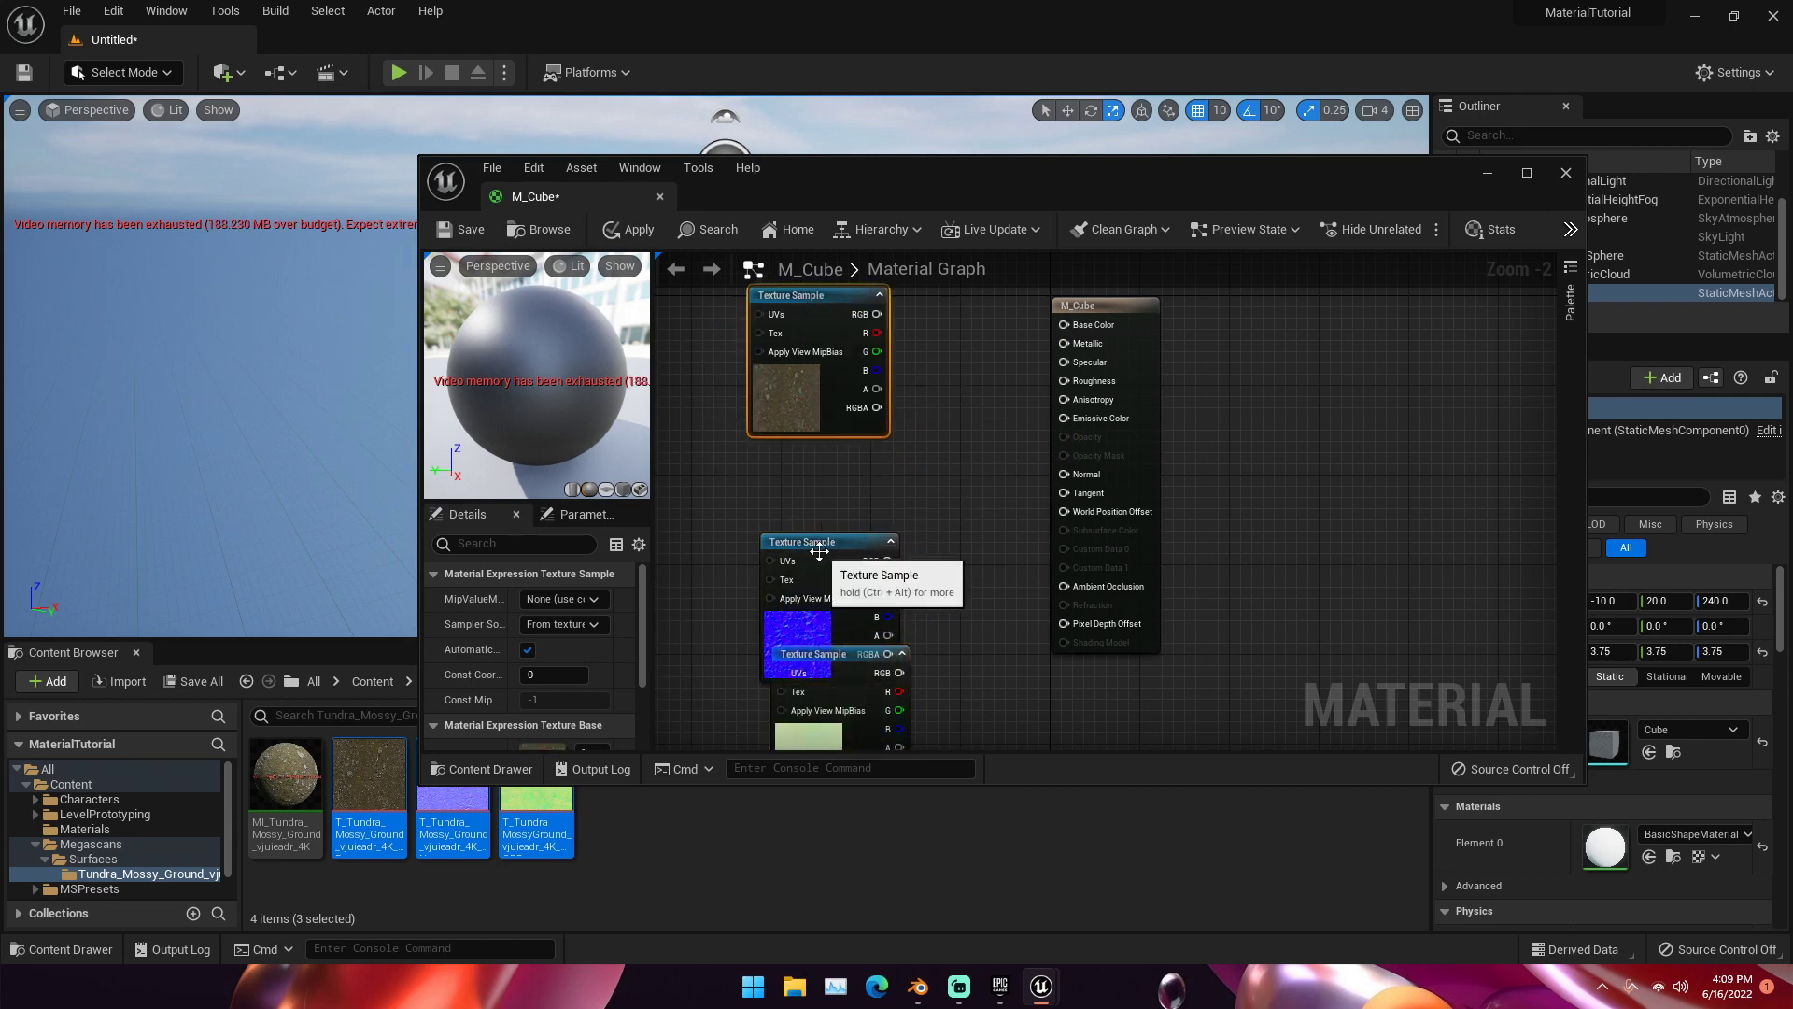
drag(813, 587, 815, 520)
scroll(900, 620, down, 2)
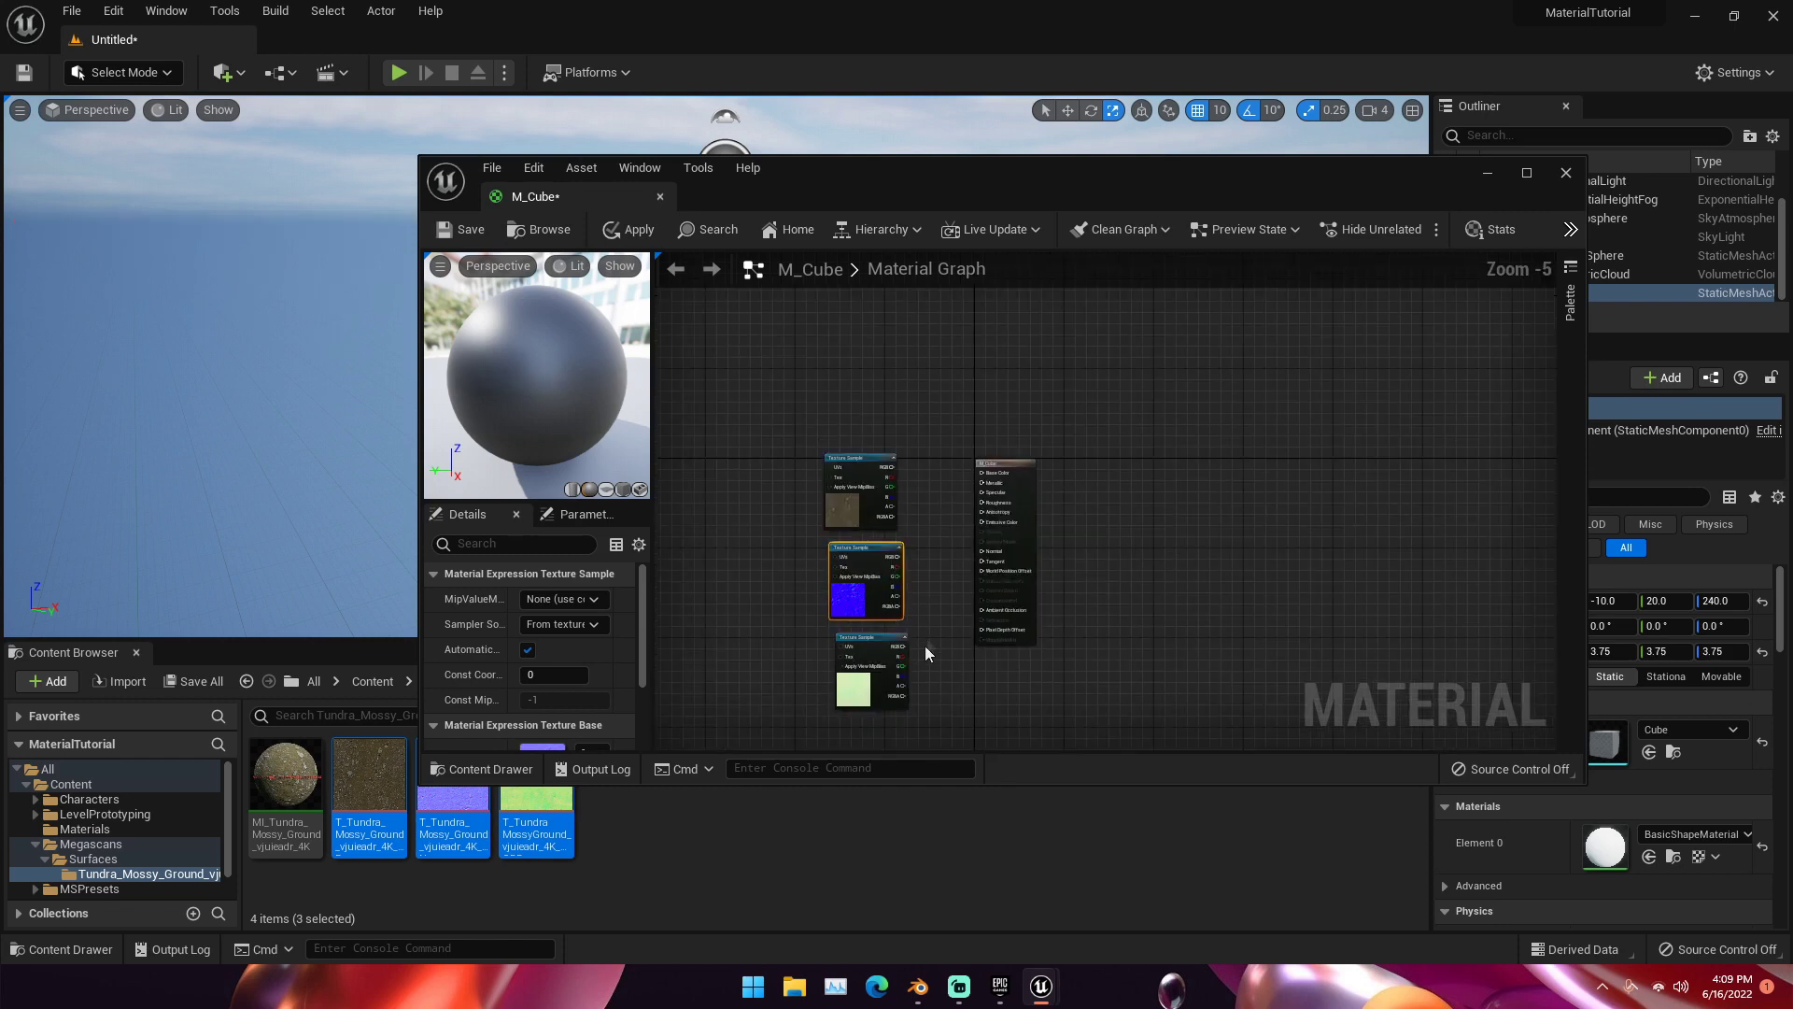
Step: Connect the ground colour texture's RGB output to M_Cube's Base Color and the blue normal map's RGB output to Normal
scroll(925, 635, up, 1)
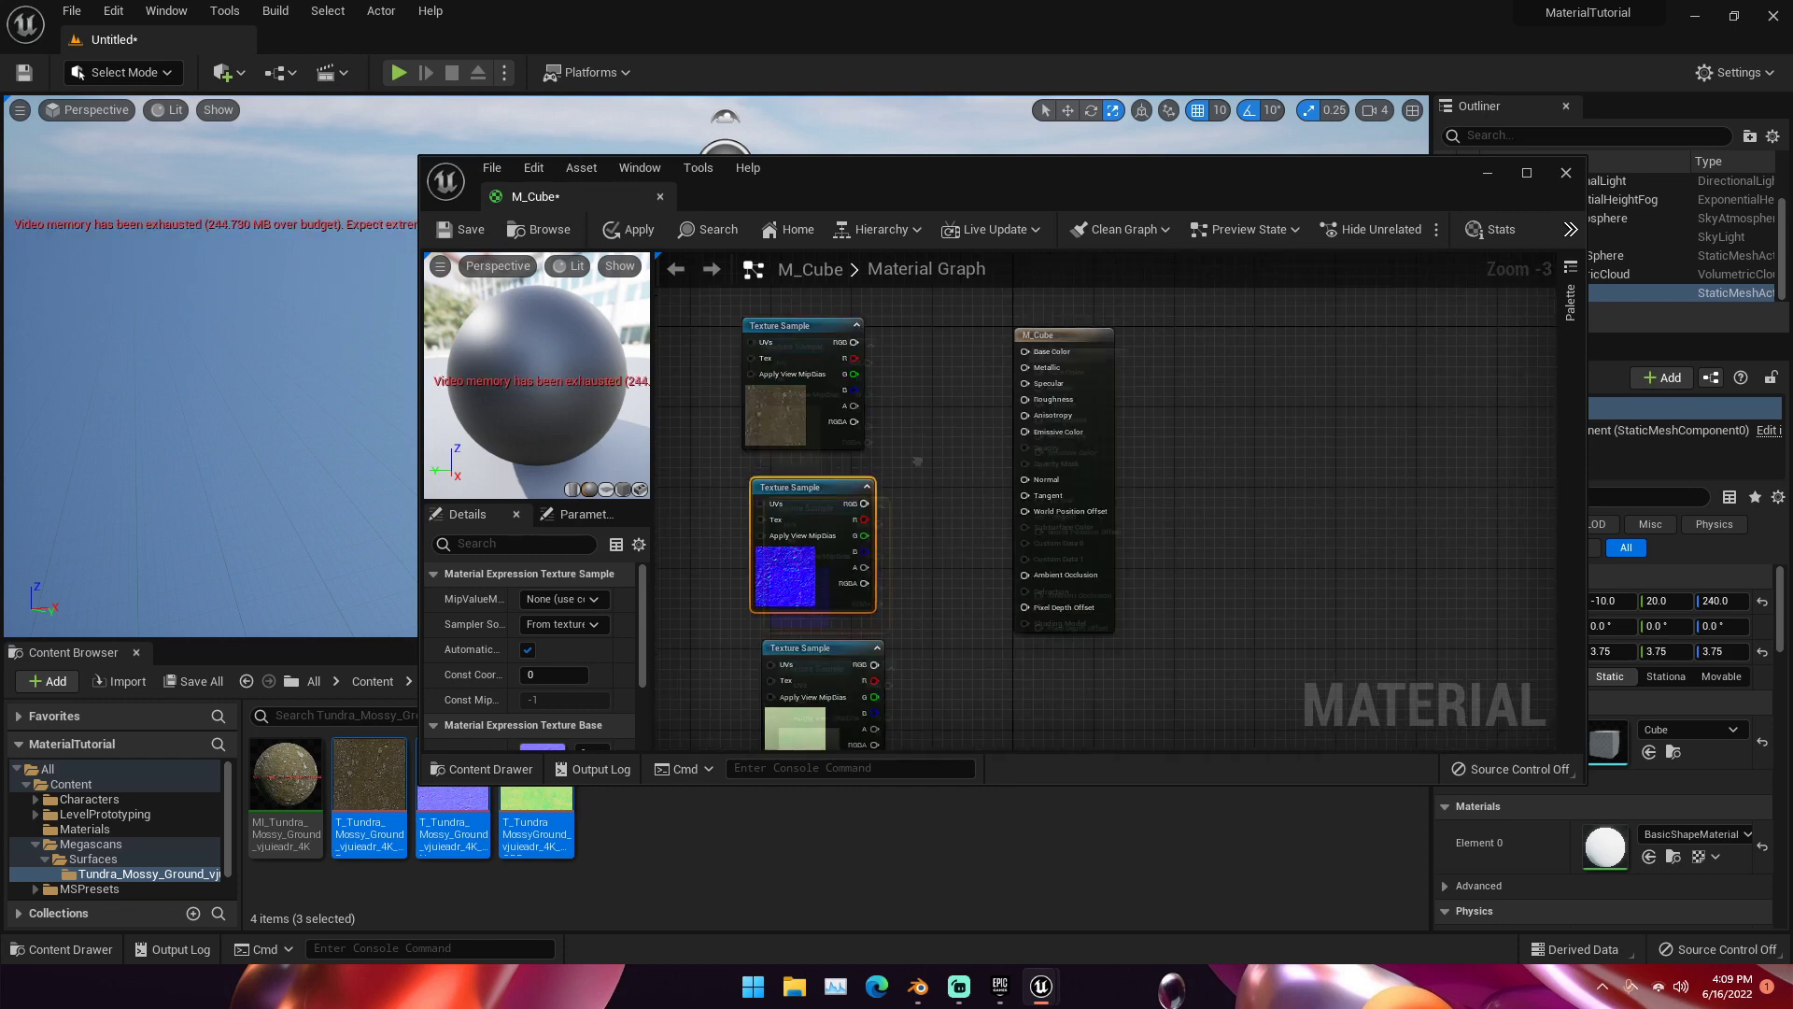
right_drag(915, 458, 962, 532)
drag(1103, 416, 1142, 391)
scroll(1154, 395, up, 3)
scroll(1141, 469, down, 2)
scroll(1141, 471, down, 1)
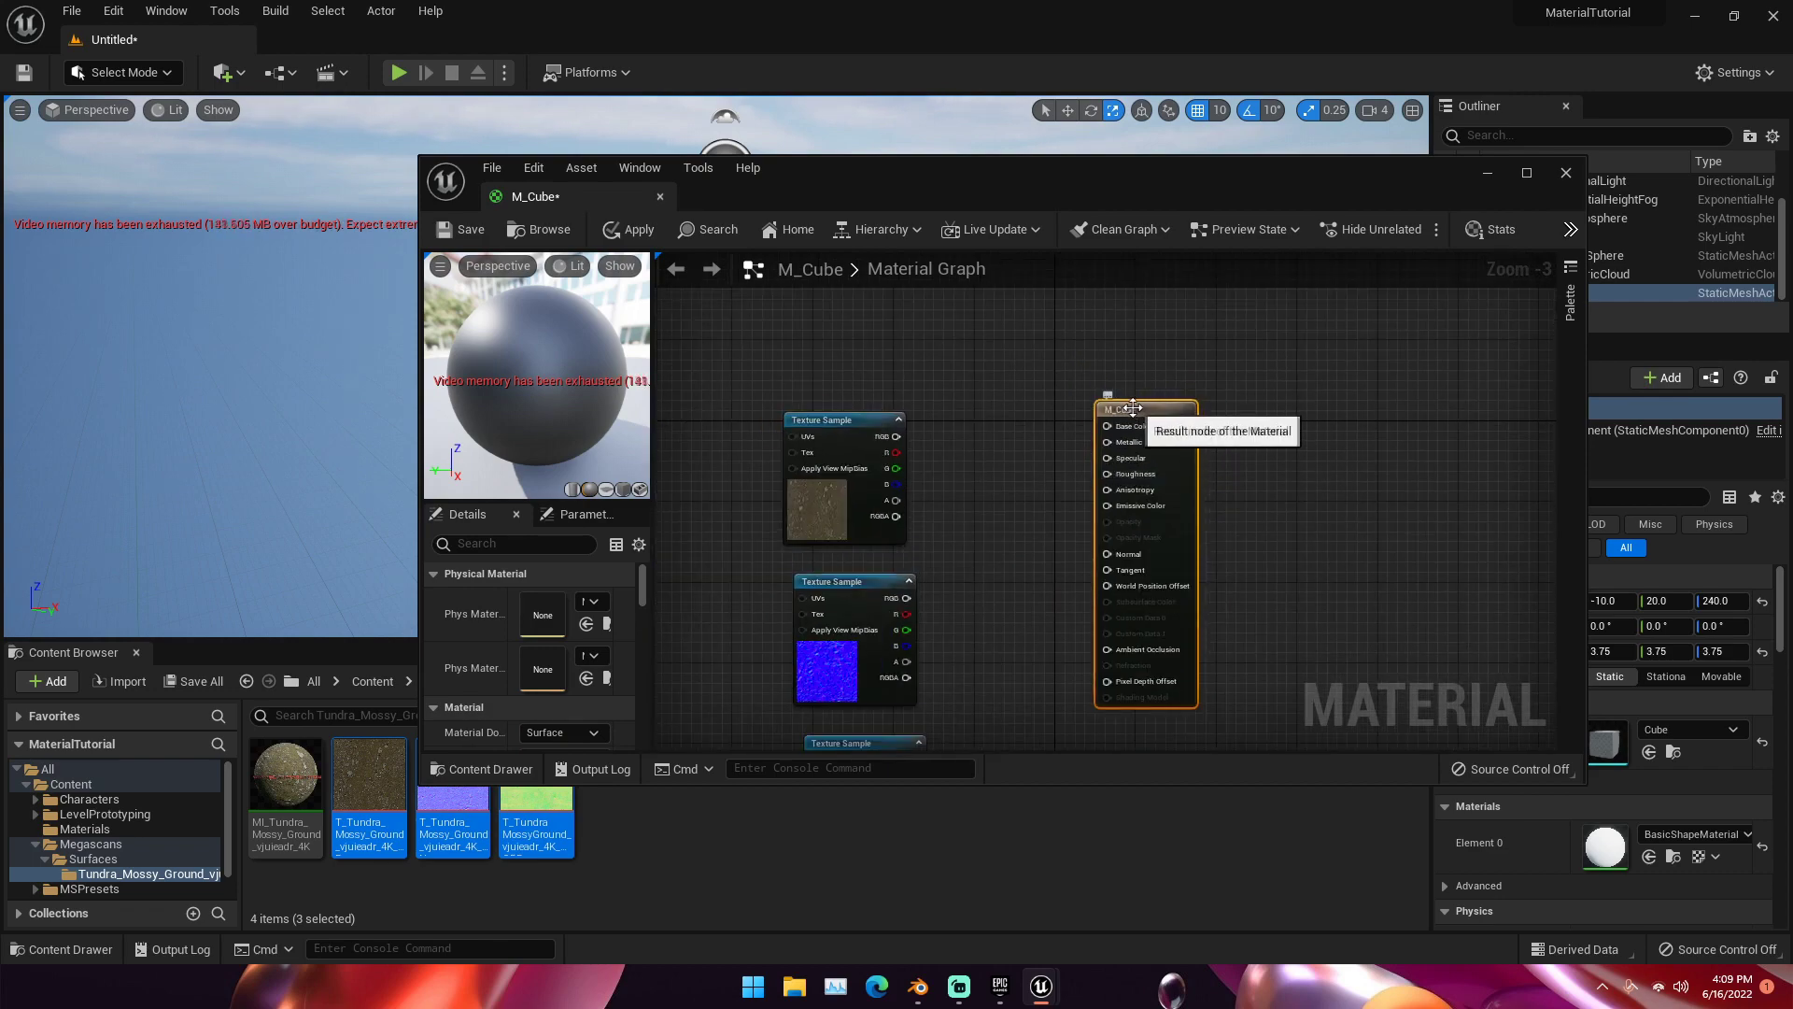
scroll(949, 489, up, 1)
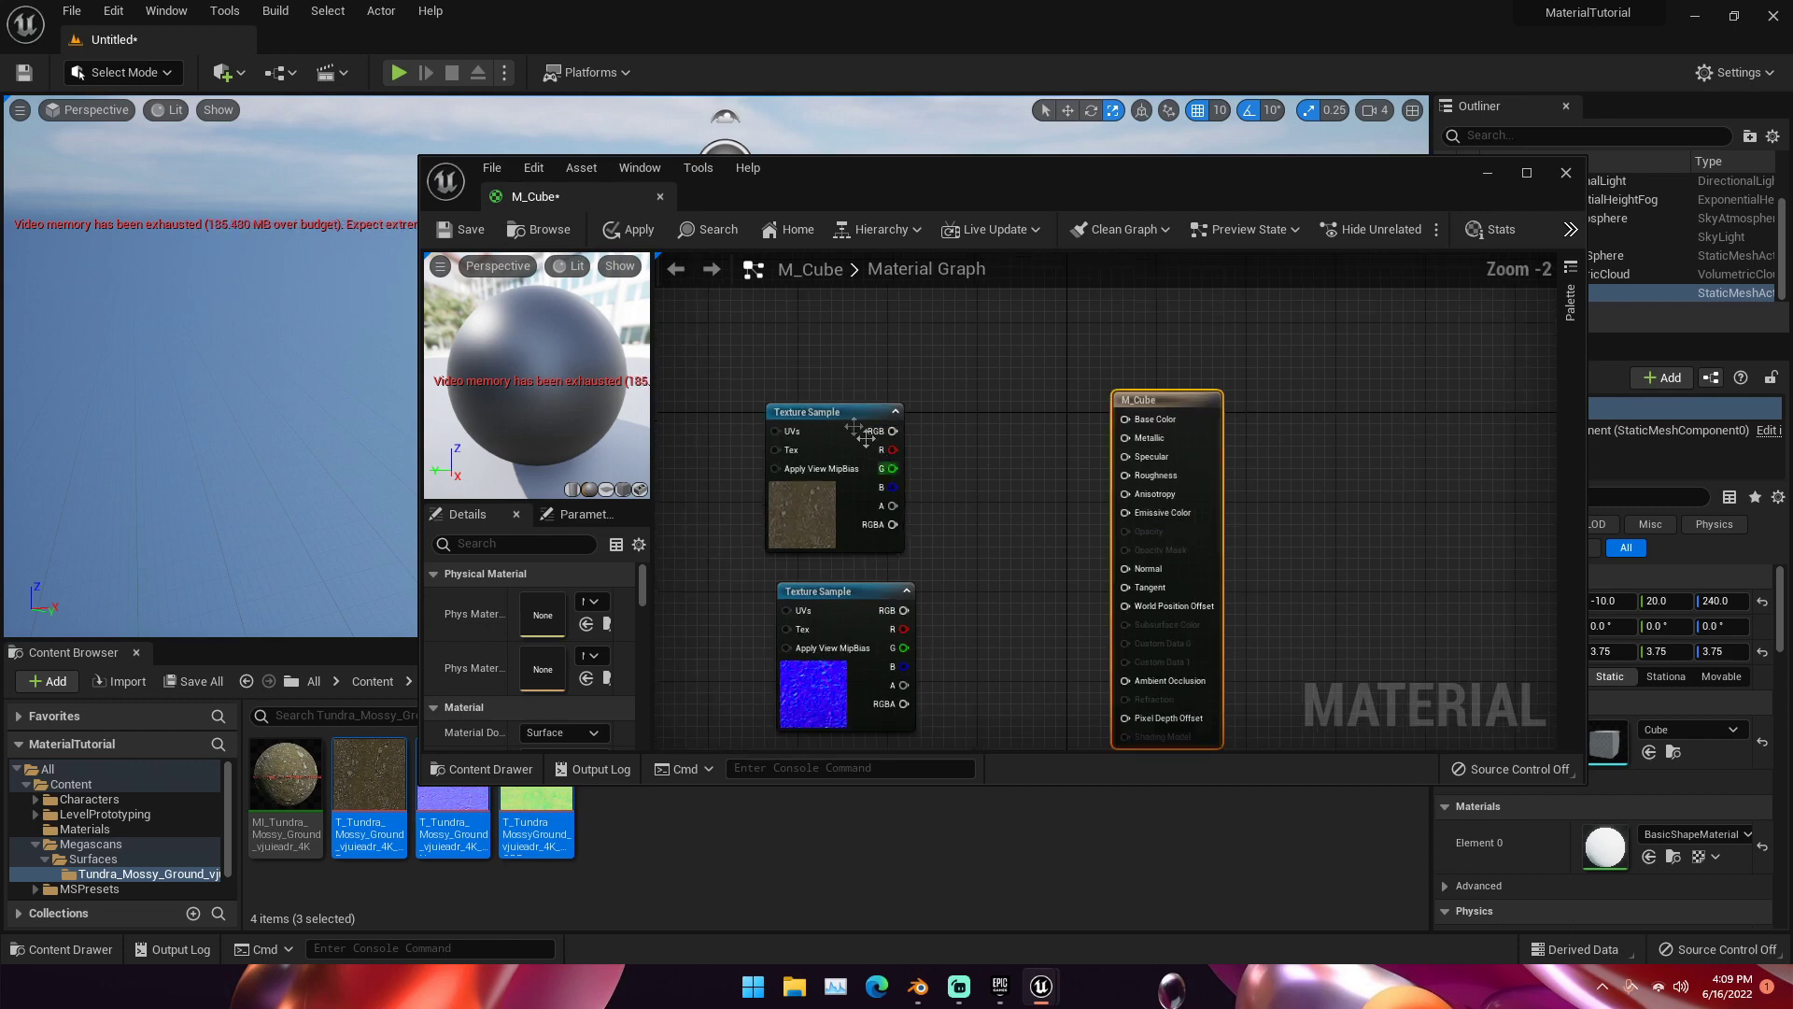
drag(820, 413, 873, 404)
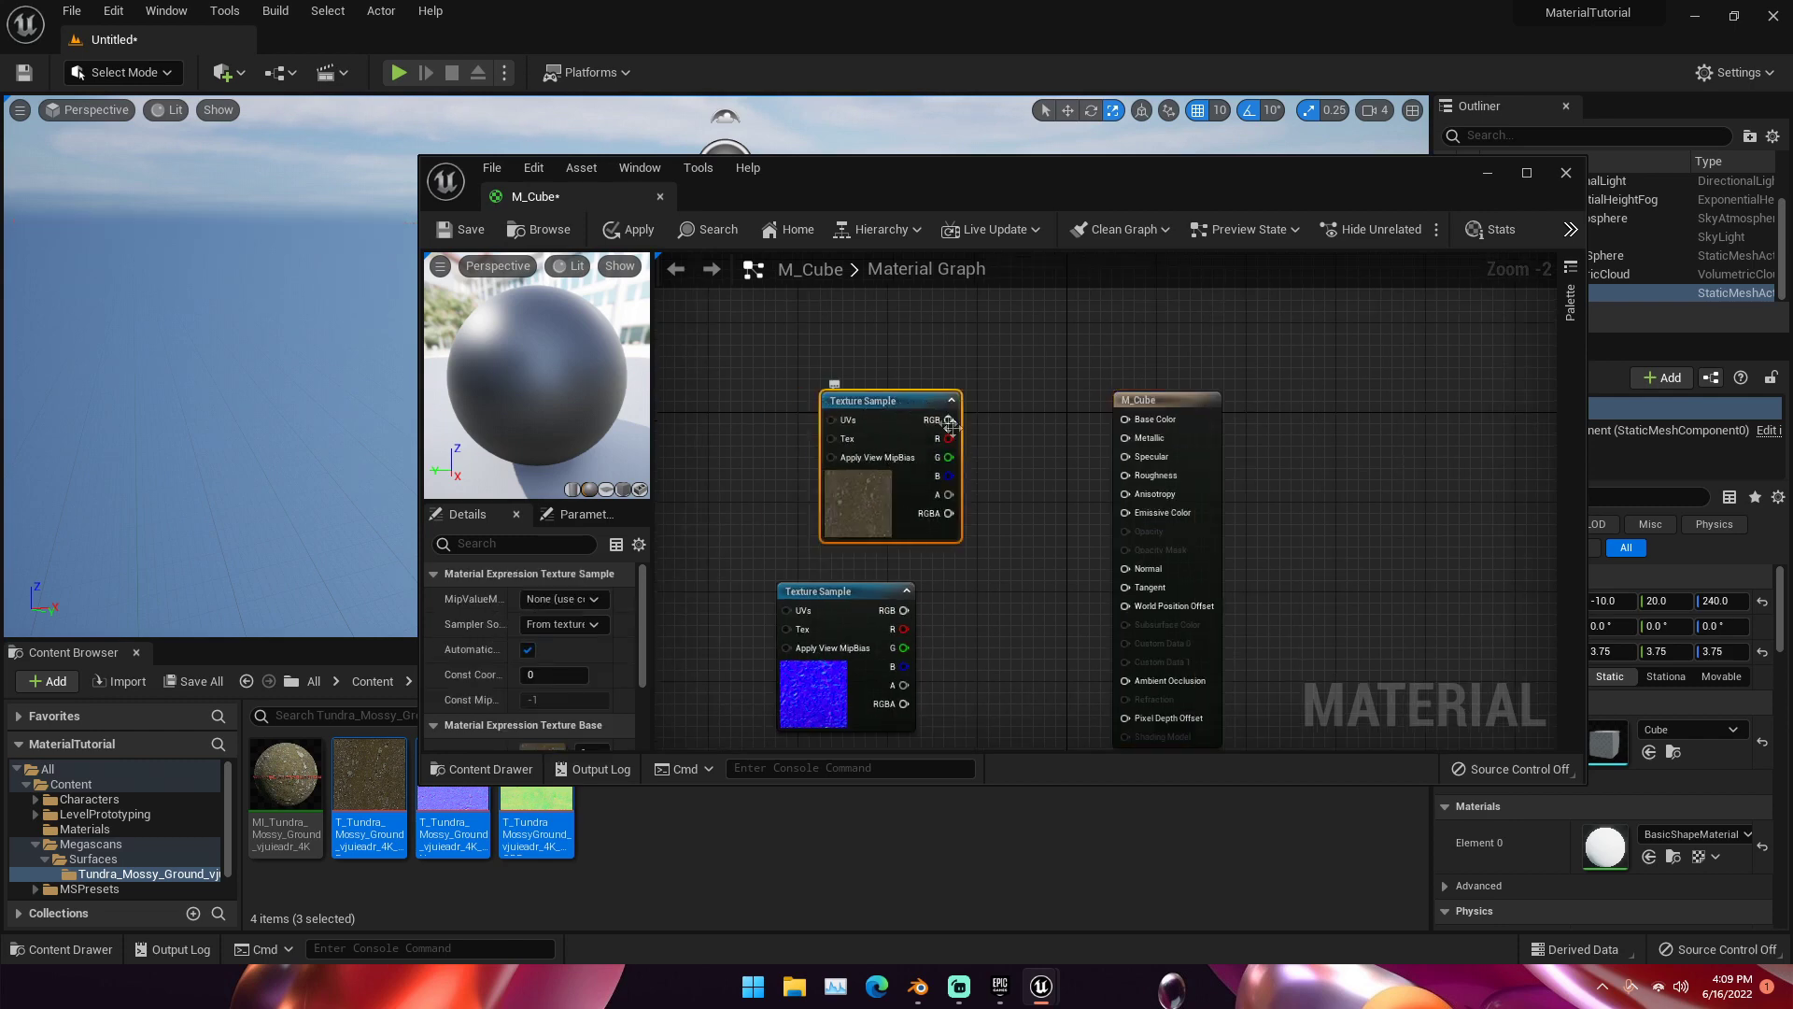
drag(950, 419, 1130, 417)
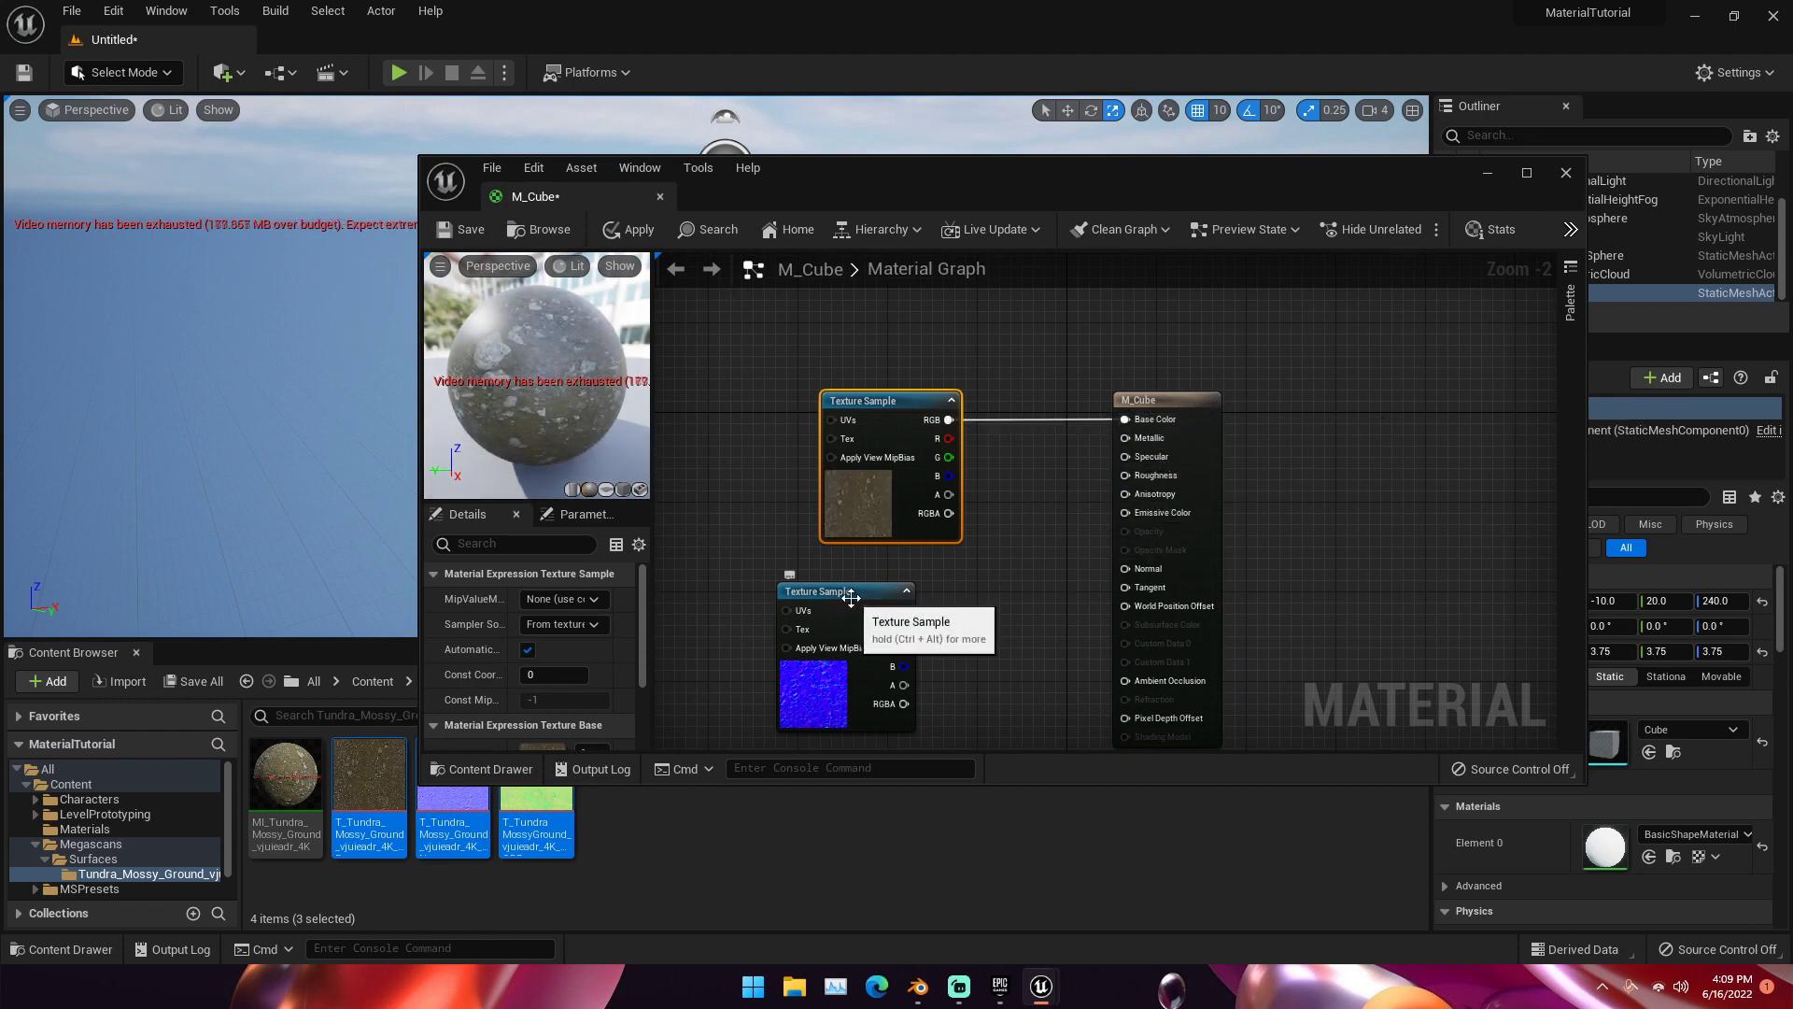
drag(851, 598, 1129, 568)
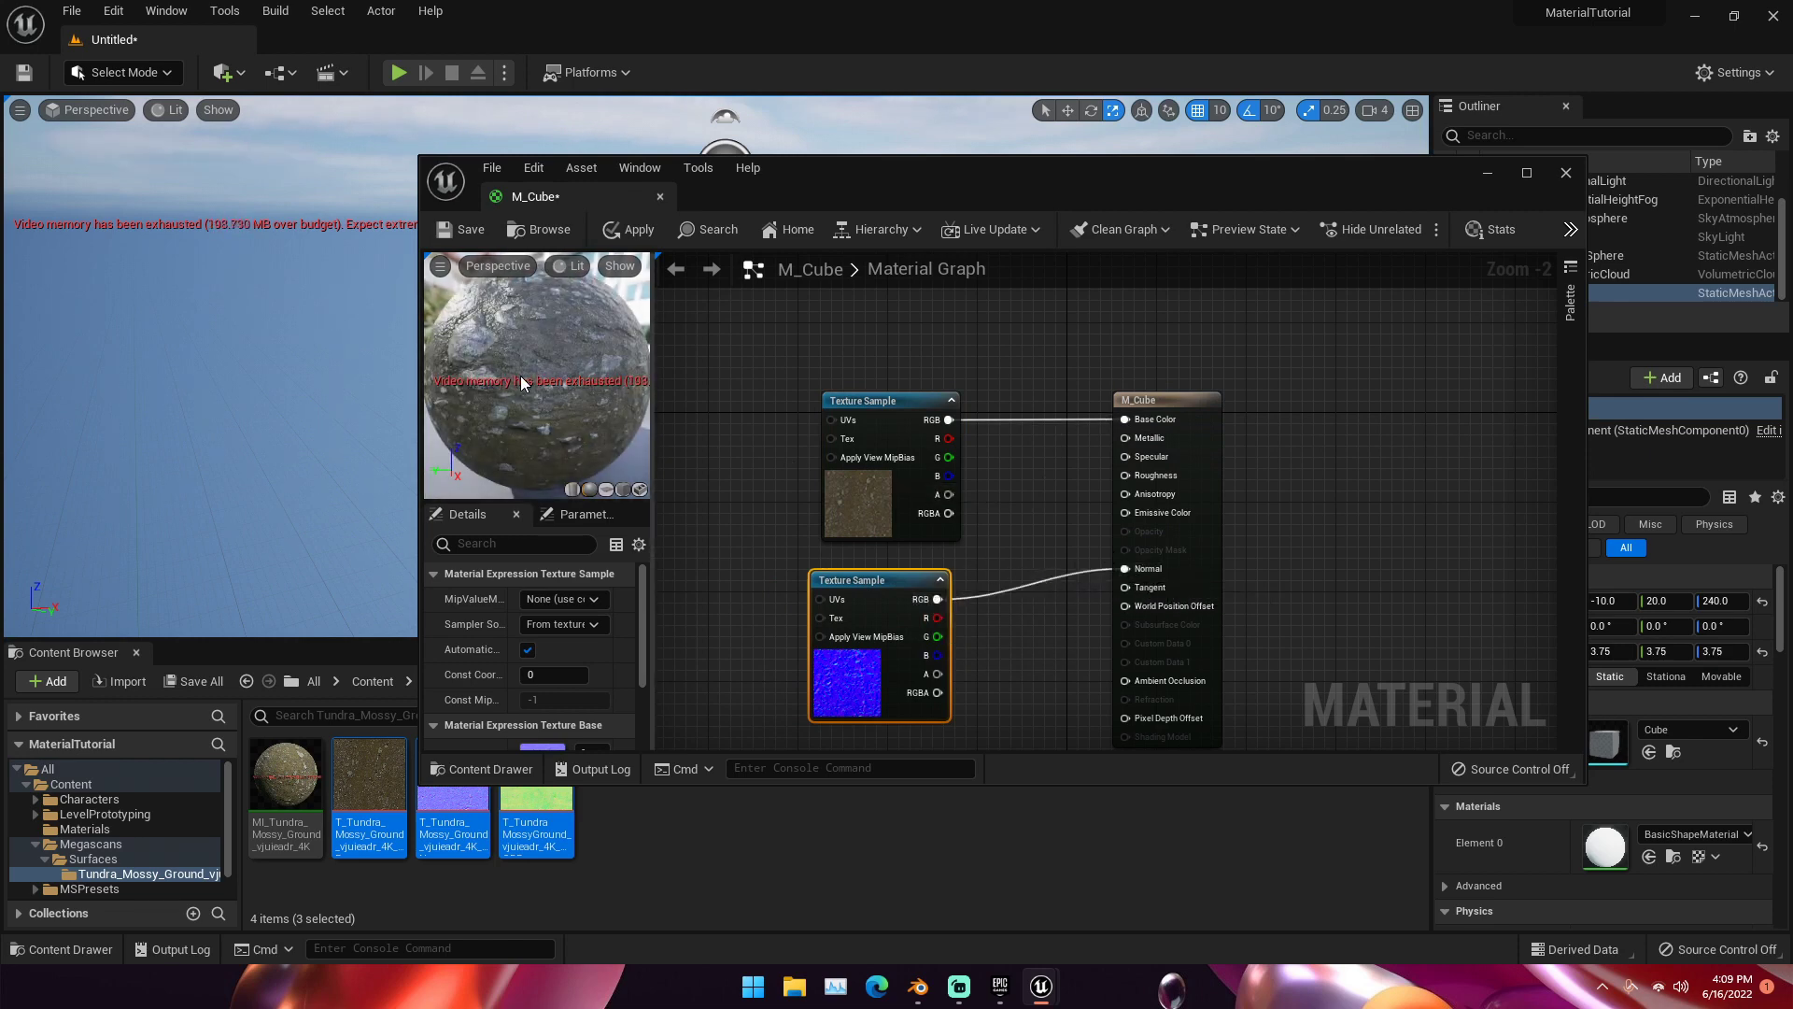
Step: Inspect the material on the preview sphere, rotating it and switching its view mode to Unlit
drag(523, 383, 506, 304)
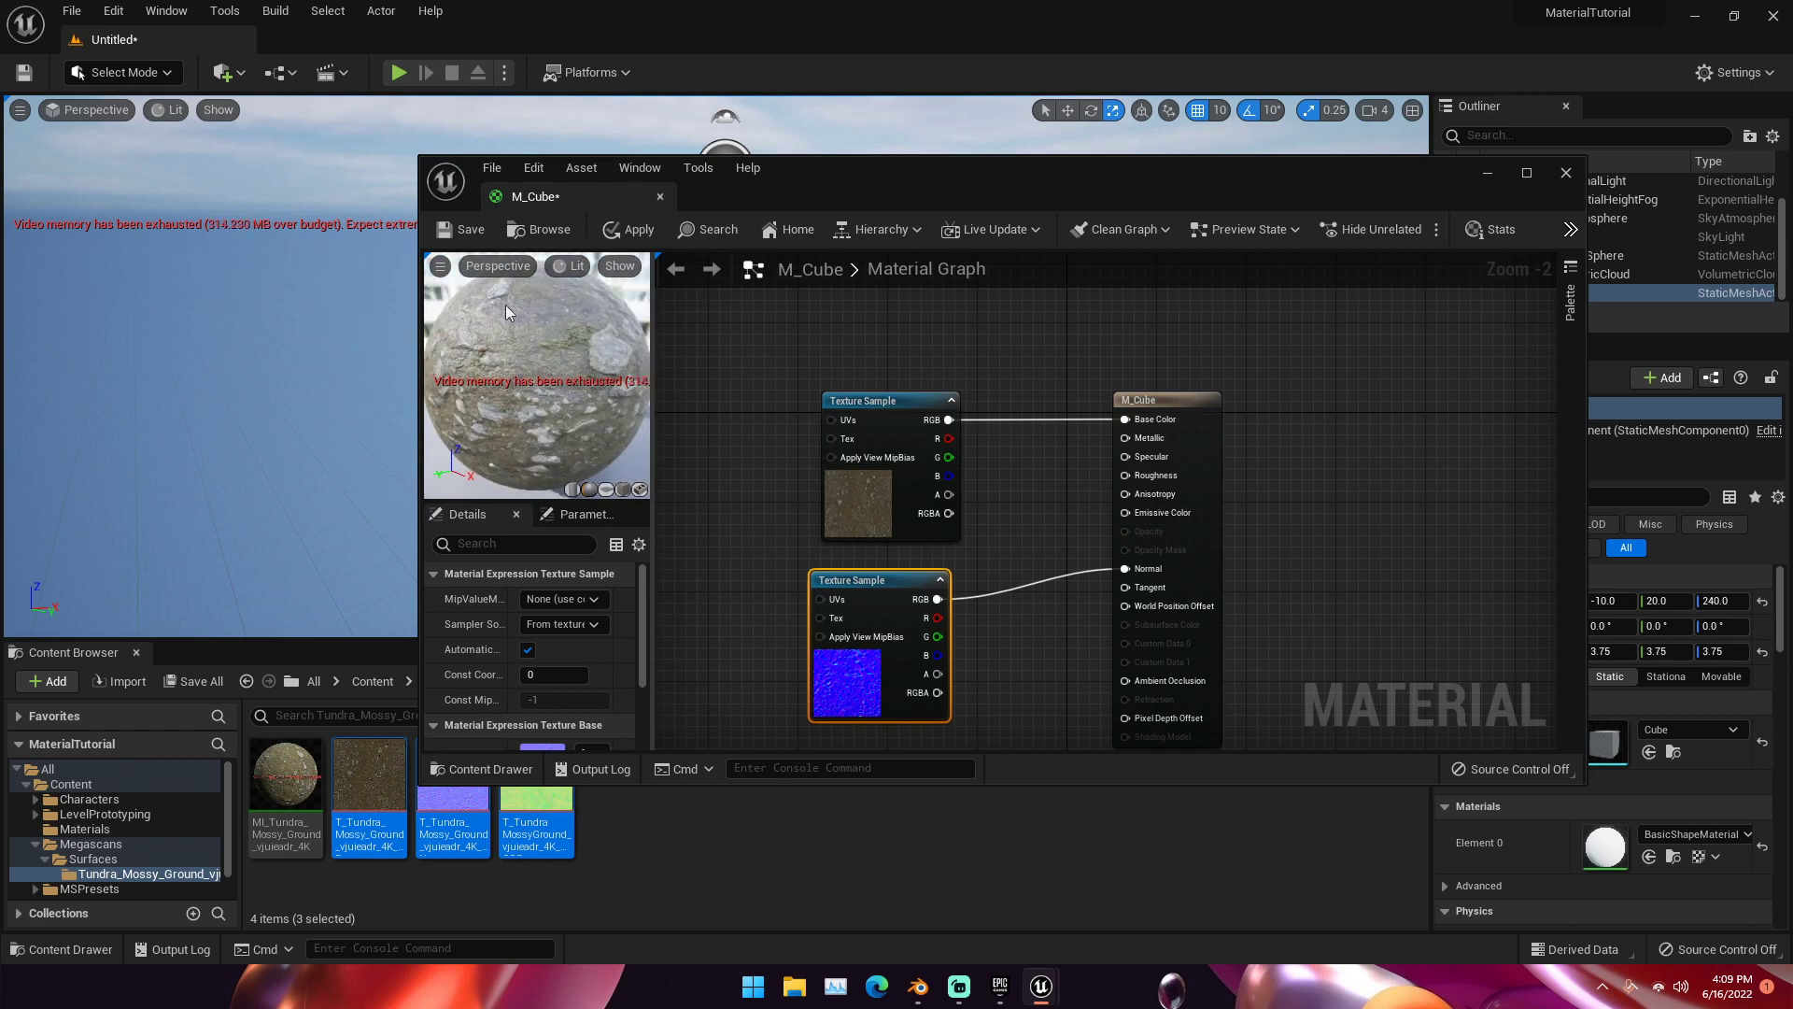
click(563, 265)
click(596, 333)
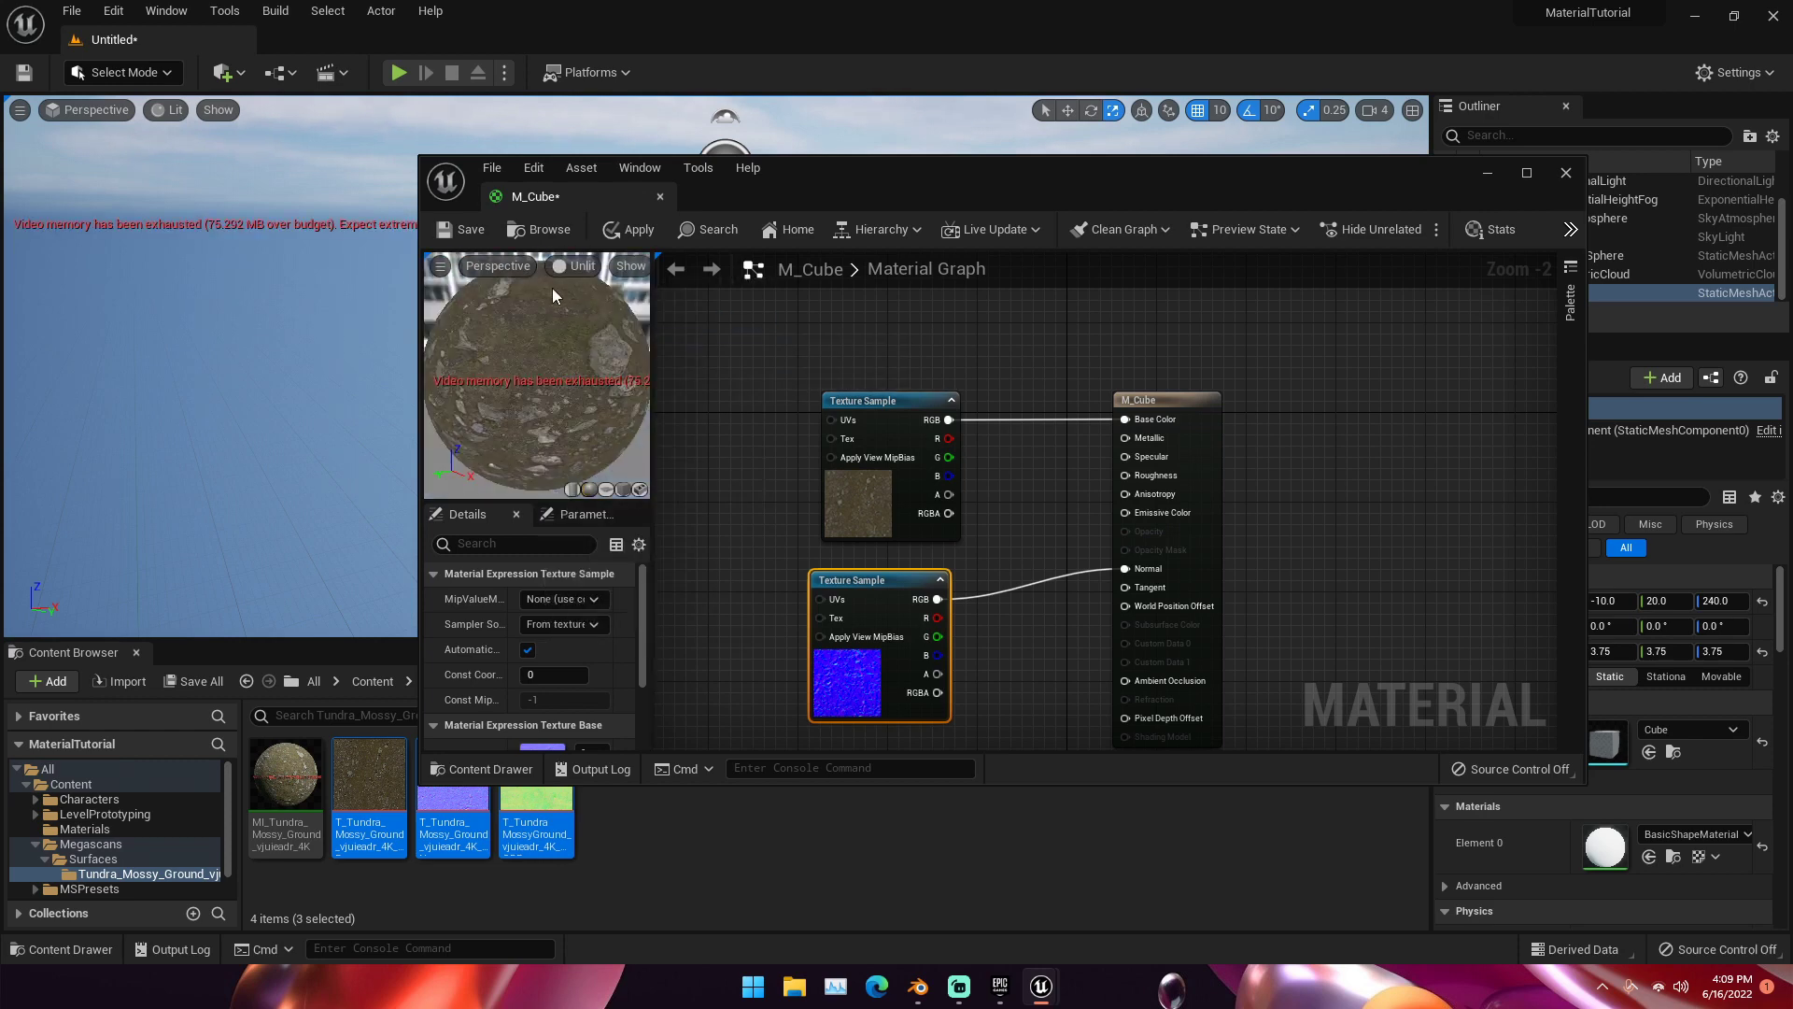
scroll(564, 336, up, 3)
scroll(564, 335, down, 4)
mouse_move(564, 335)
mouse_down()
mouse_move(598, 335)
mouse_move(564, 344)
mouse_up()
scroll(804, 495, down, 1)
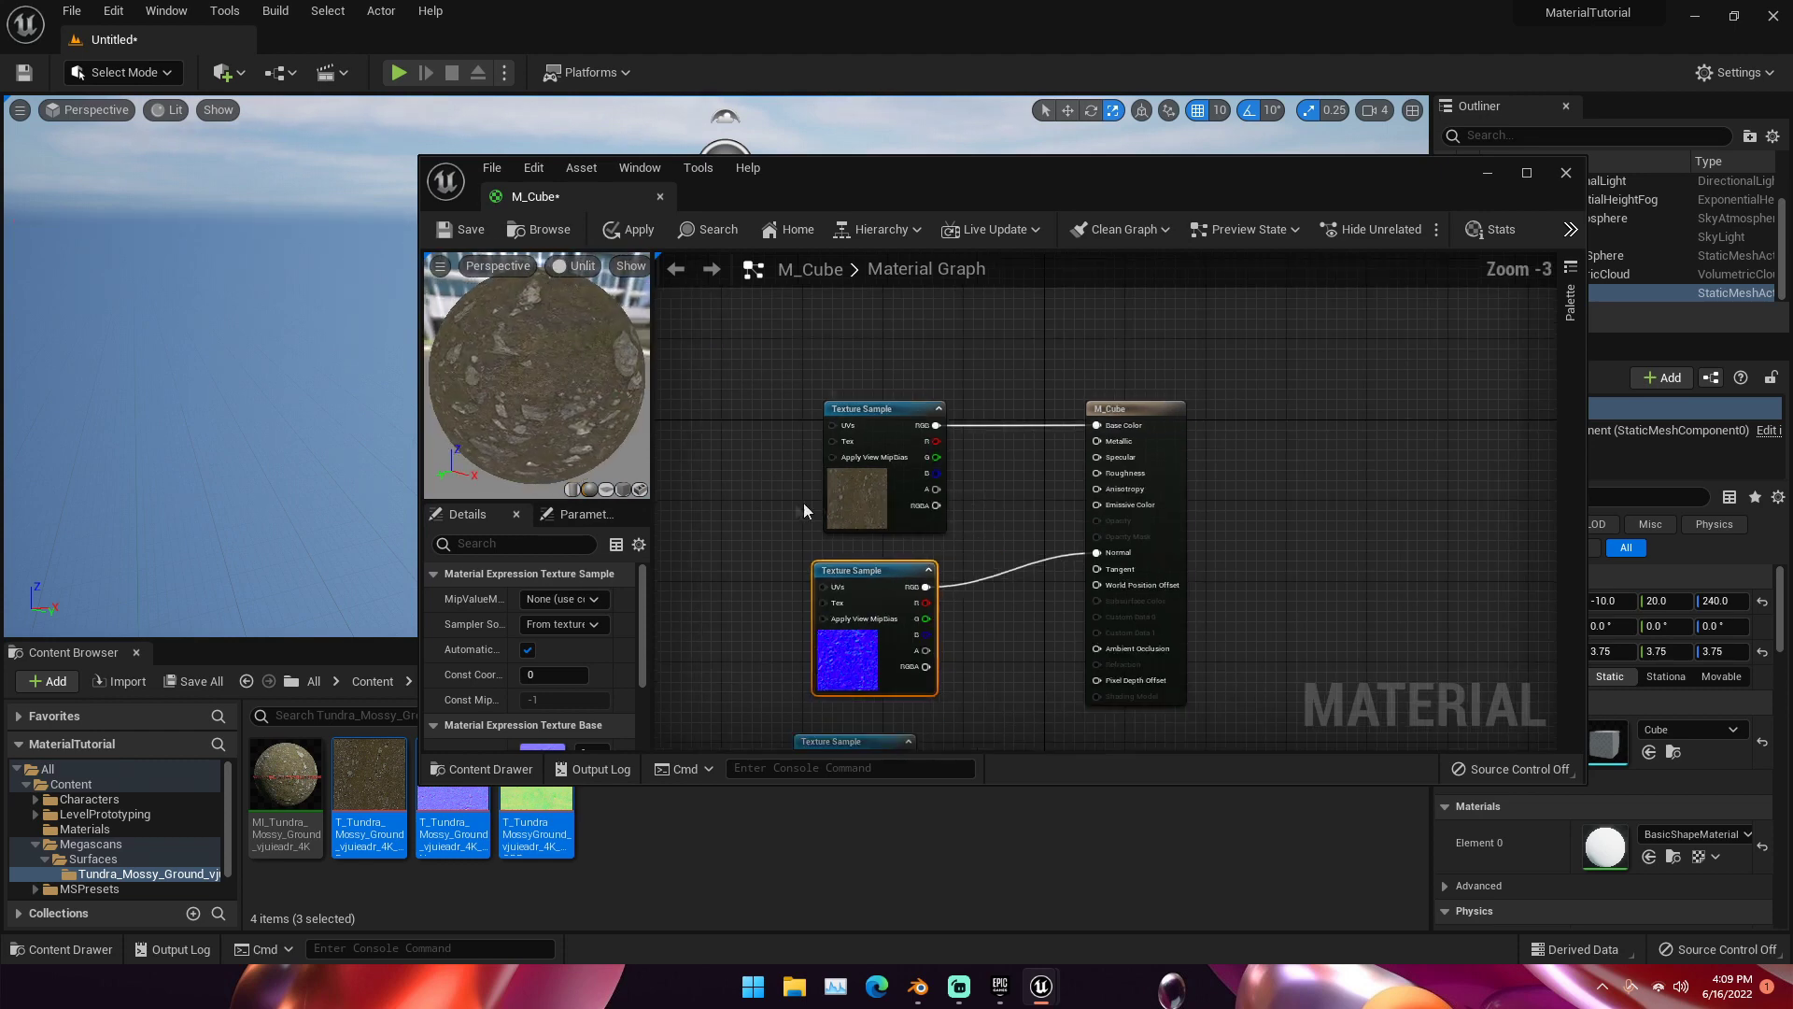
Step: Connect the green mask texture's RGB output to Roughness and set the preview's view mode to Lit
drag(789, 502, 771, 458)
right_drag(771, 457, 738, 413)
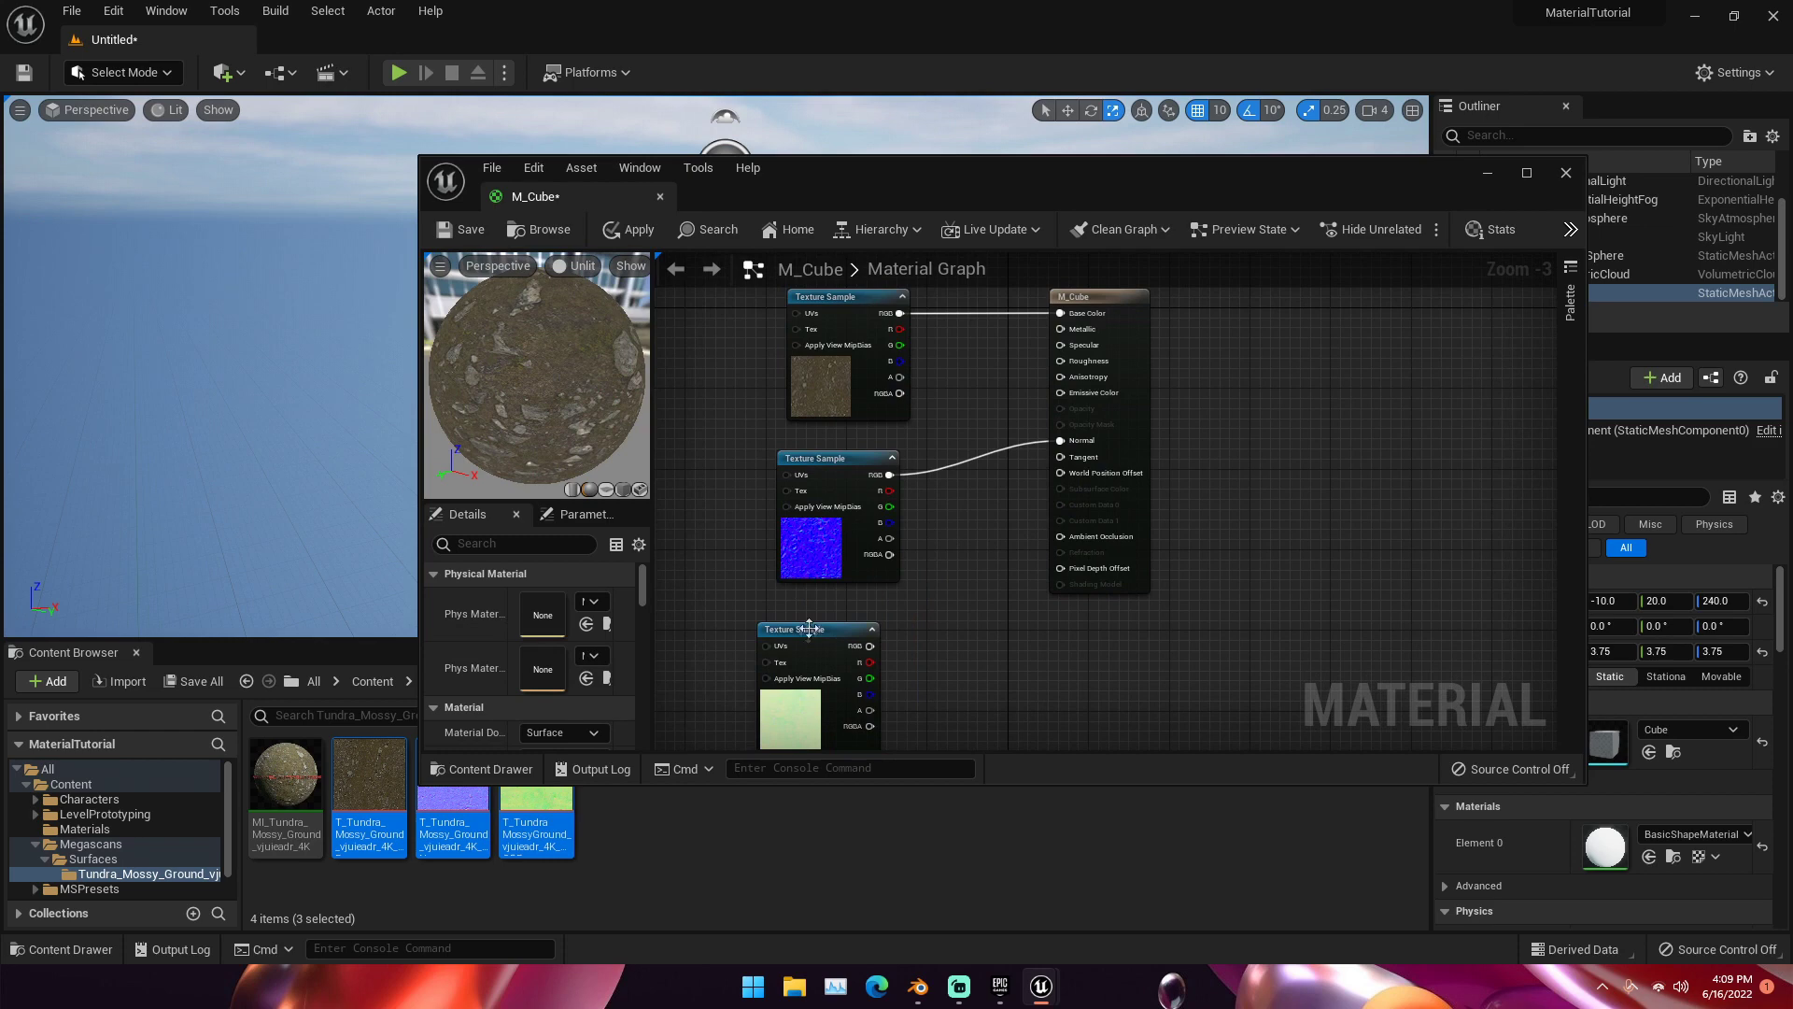
drag(809, 627, 1063, 363)
click(576, 266)
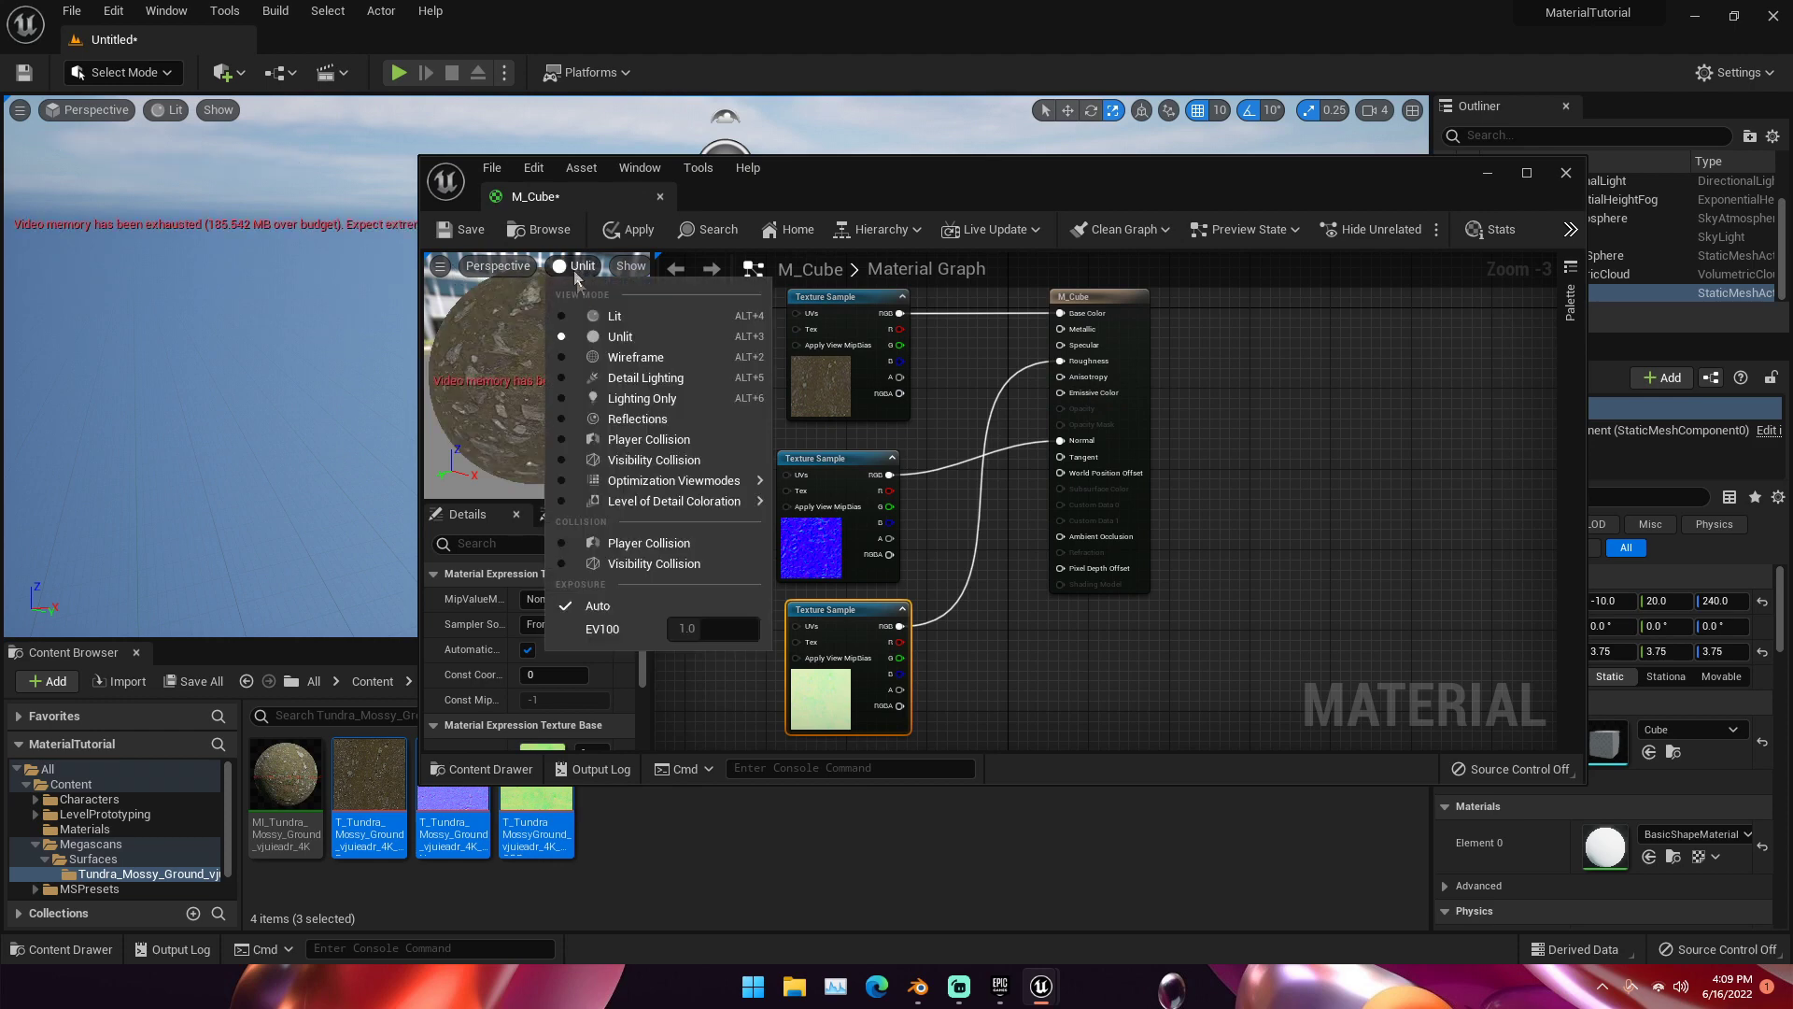
click(613, 316)
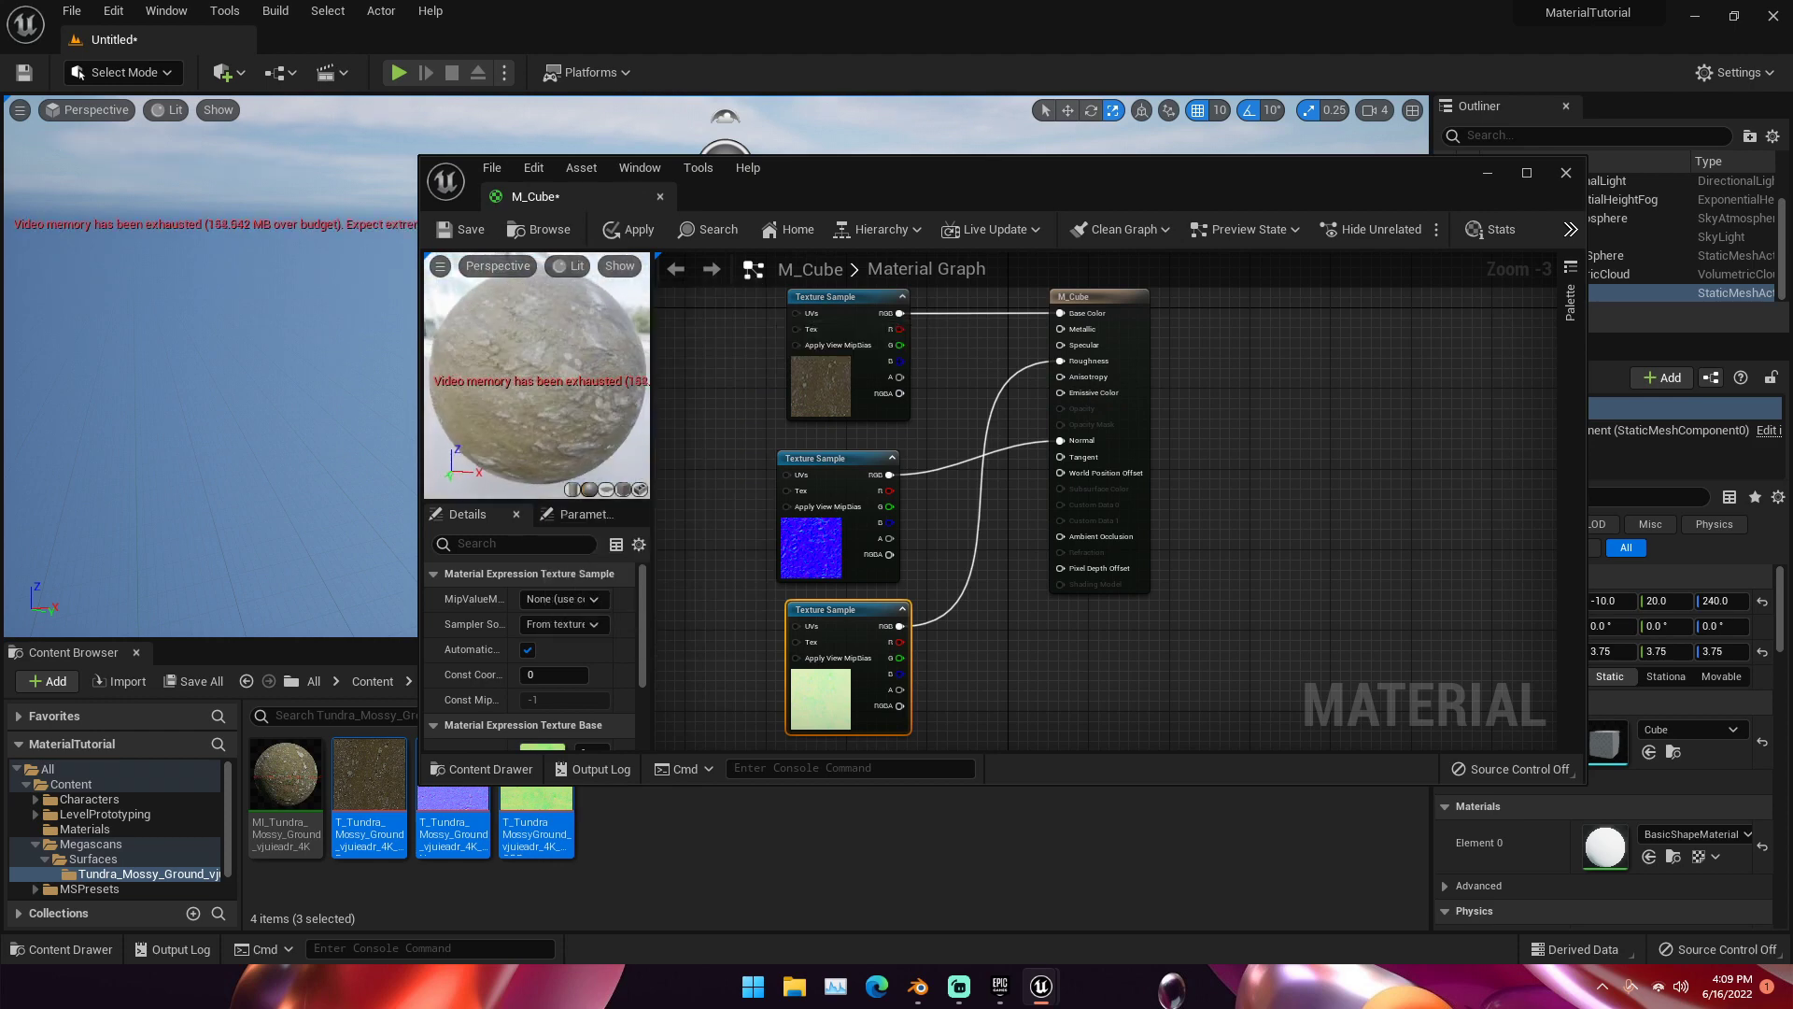
scroll(547, 370, down, 3)
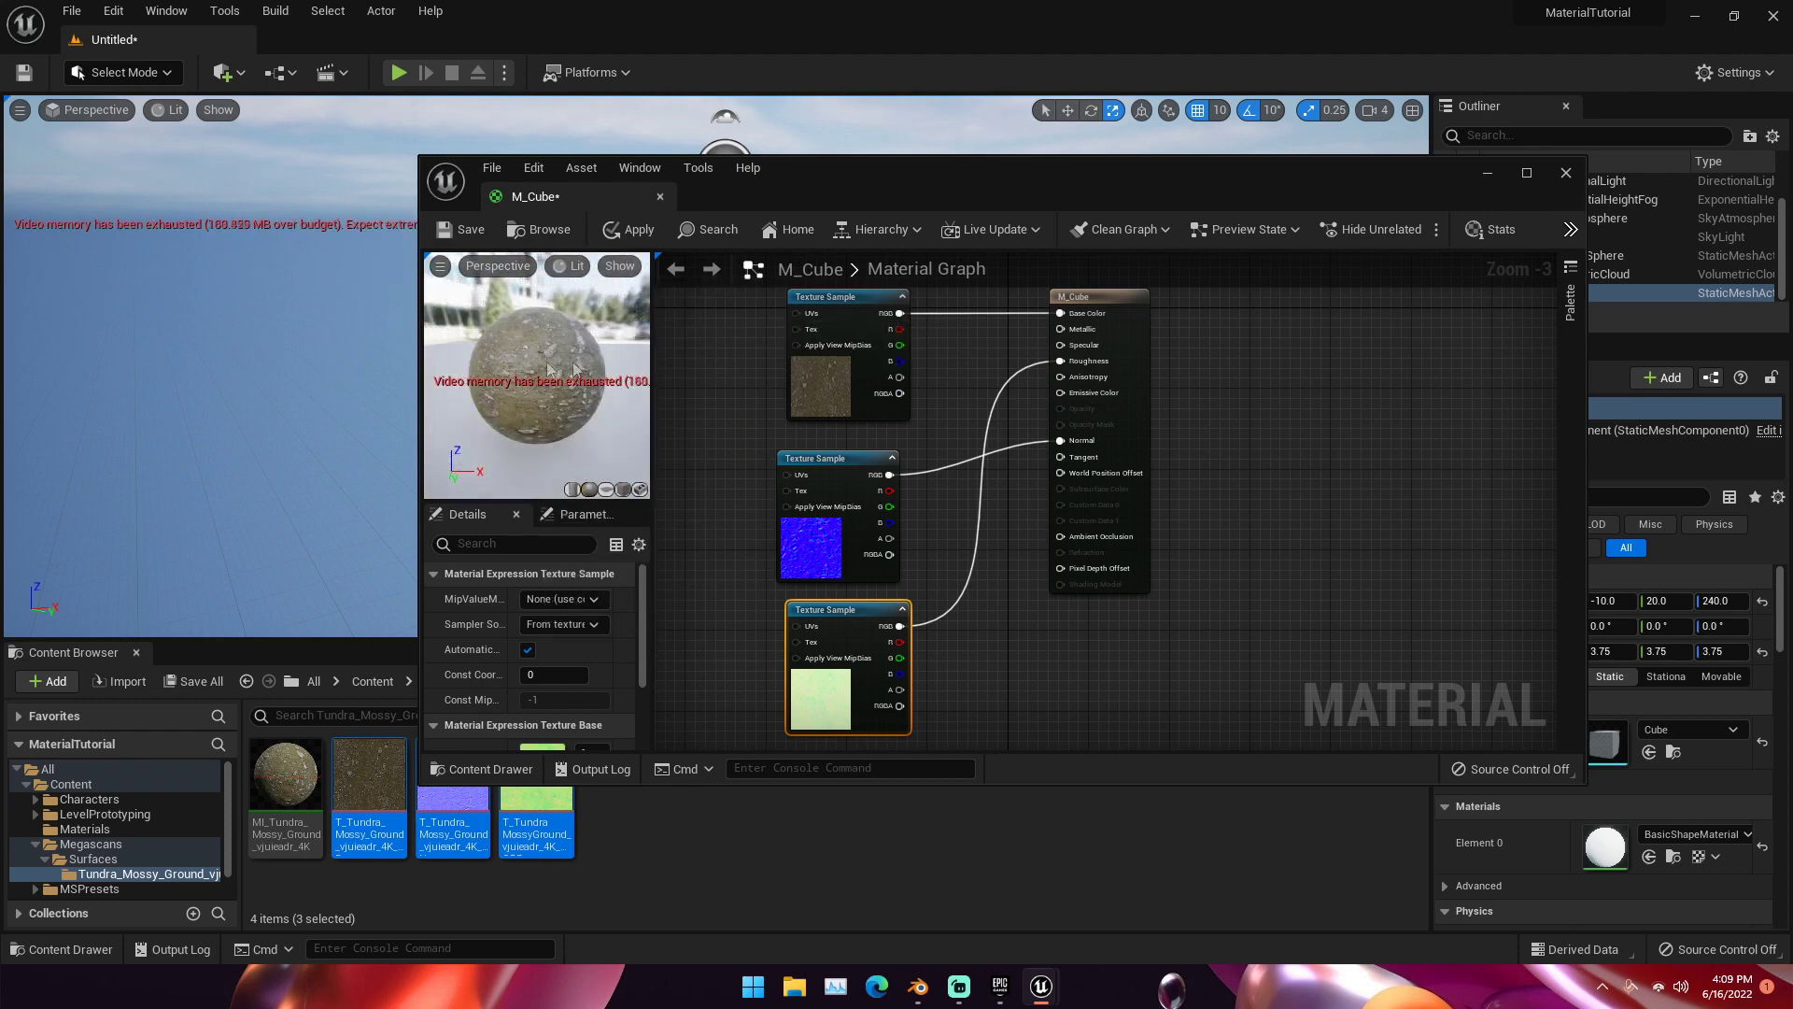
Step: Move the M_Cube node slightly farther away from the three texture samples
drag(932, 435, 952, 401)
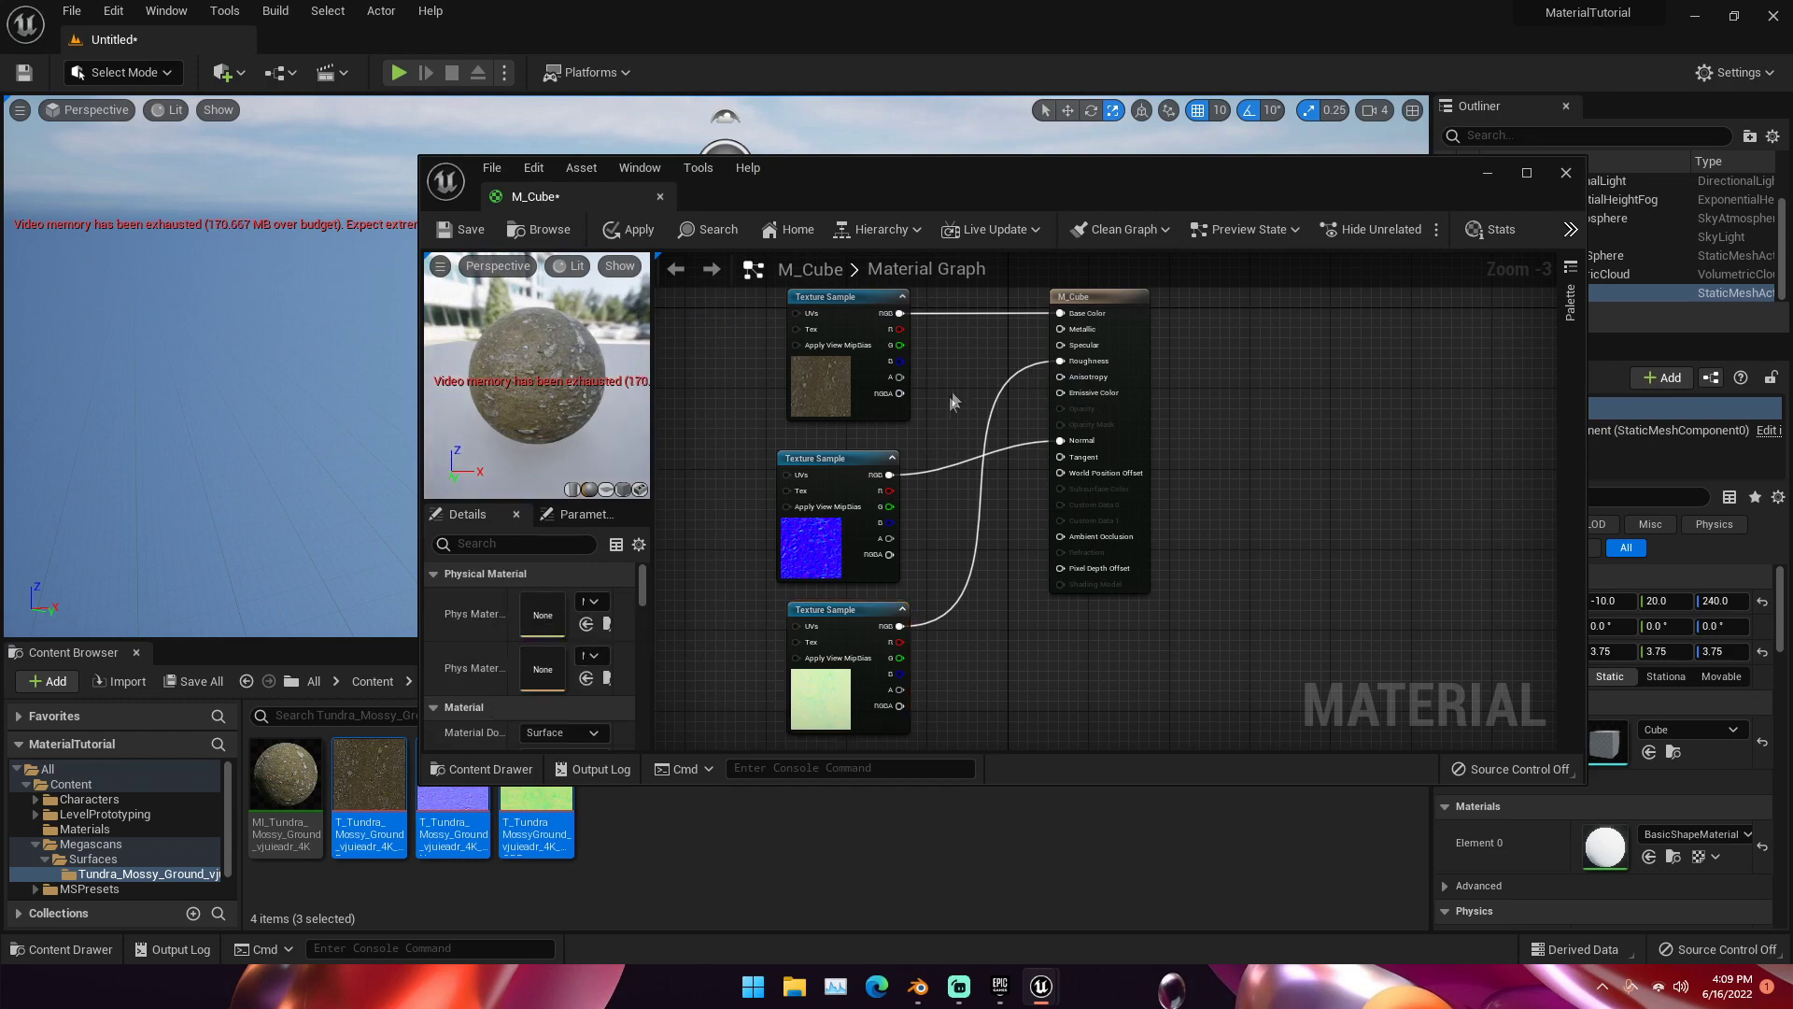
right_drag(917, 448, 906, 468)
mouse_move(983, 360)
right_down()
mouse_move(872, 439)
mouse_move(985, 365)
right_up()
scroll(985, 367, down, 3)
scroll(1035, 449, up, 3)
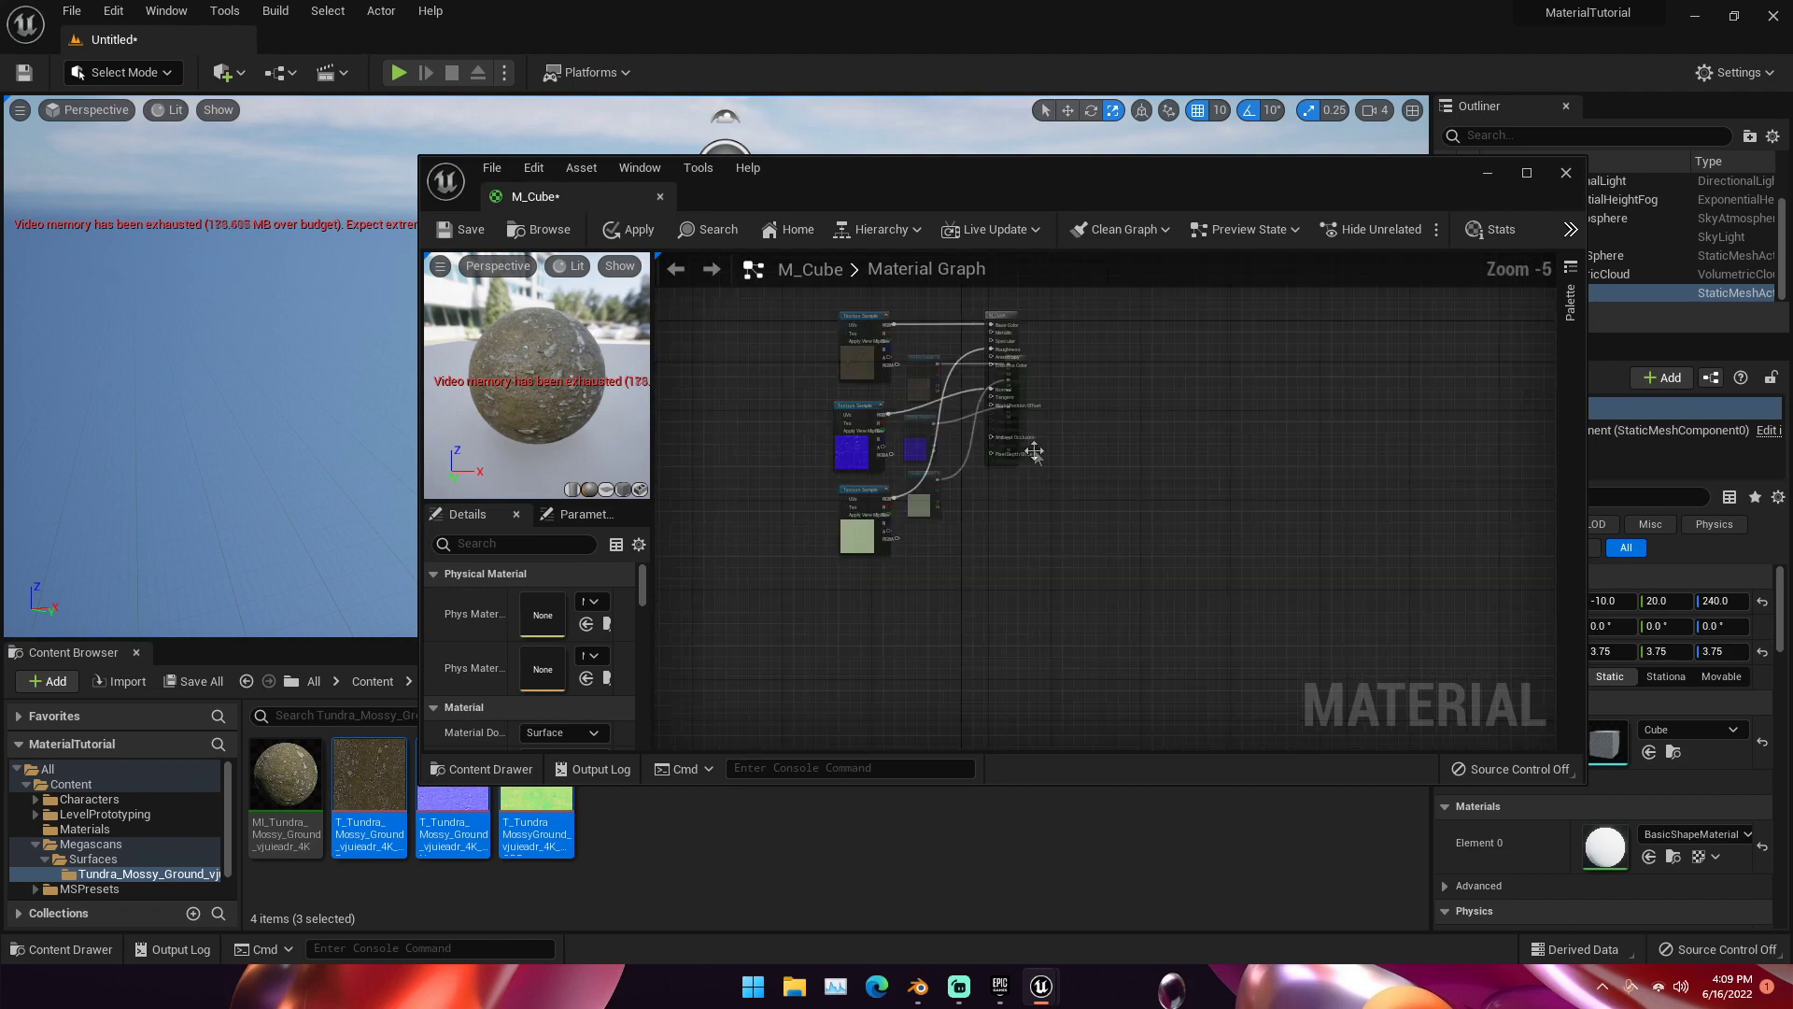
right_drag(908, 444, 1024, 597)
scroll(1022, 596, down, 1)
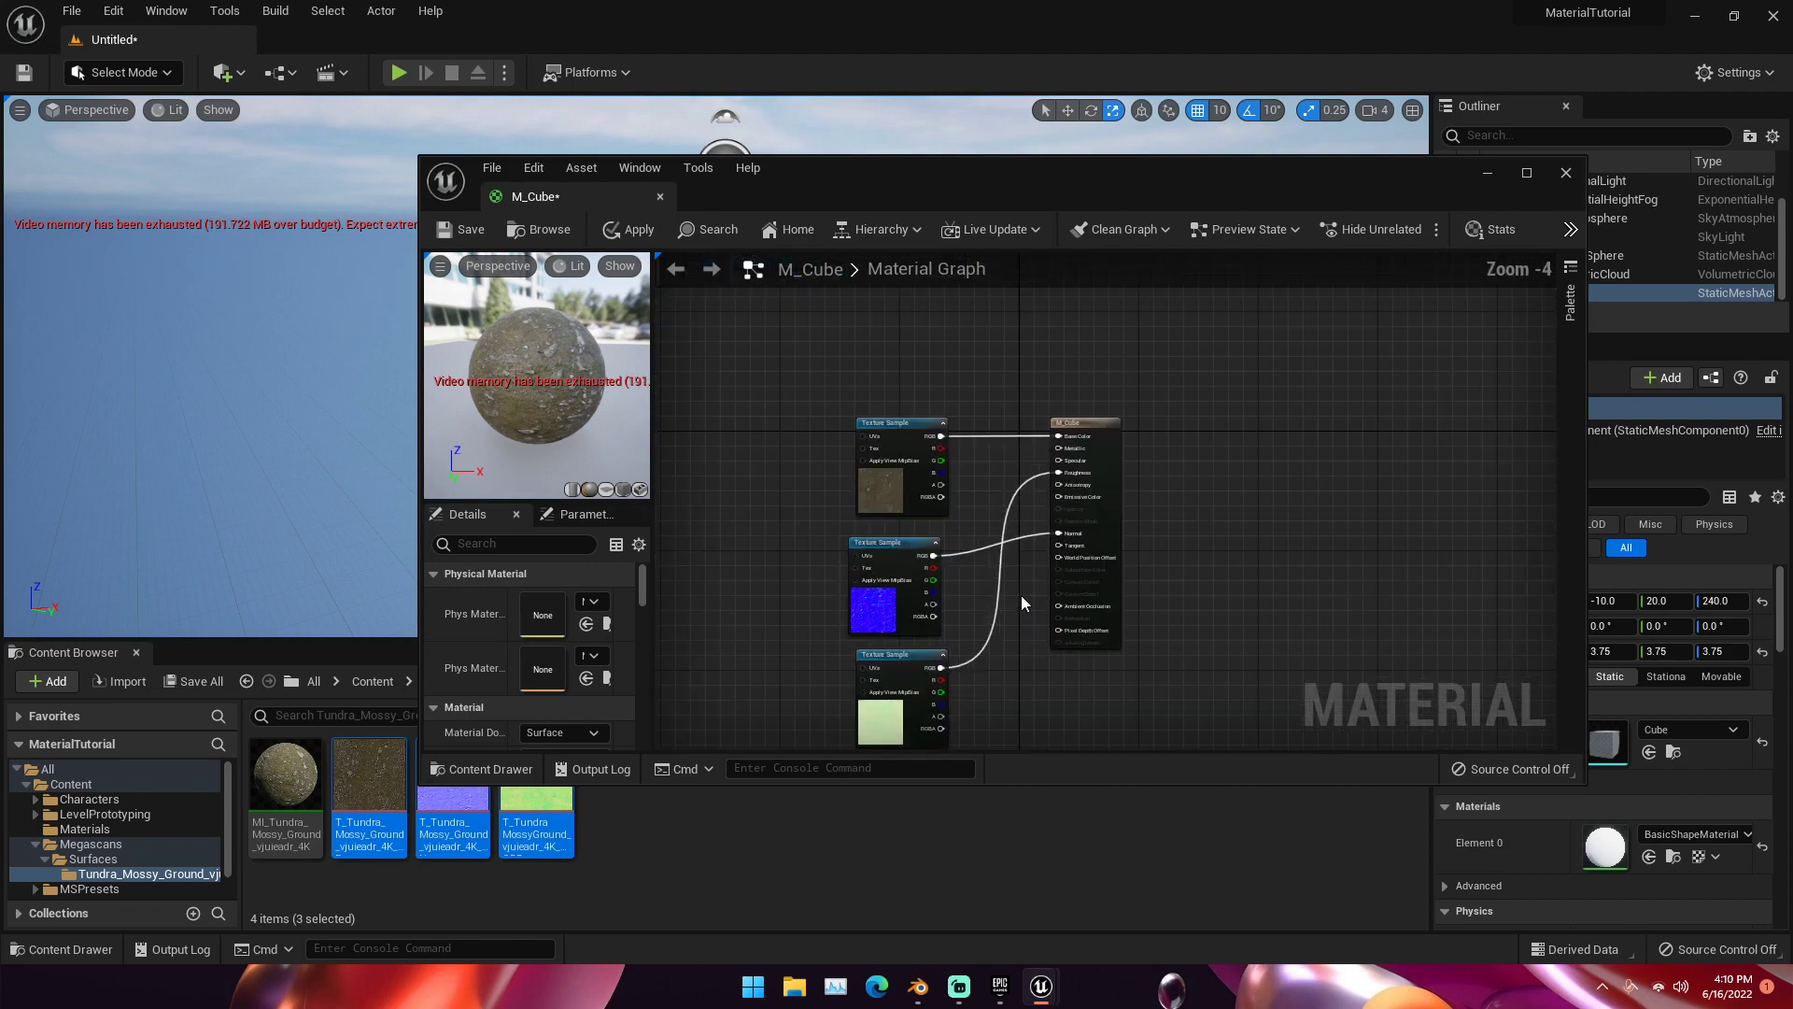
right_drag(980, 472, 949, 420)
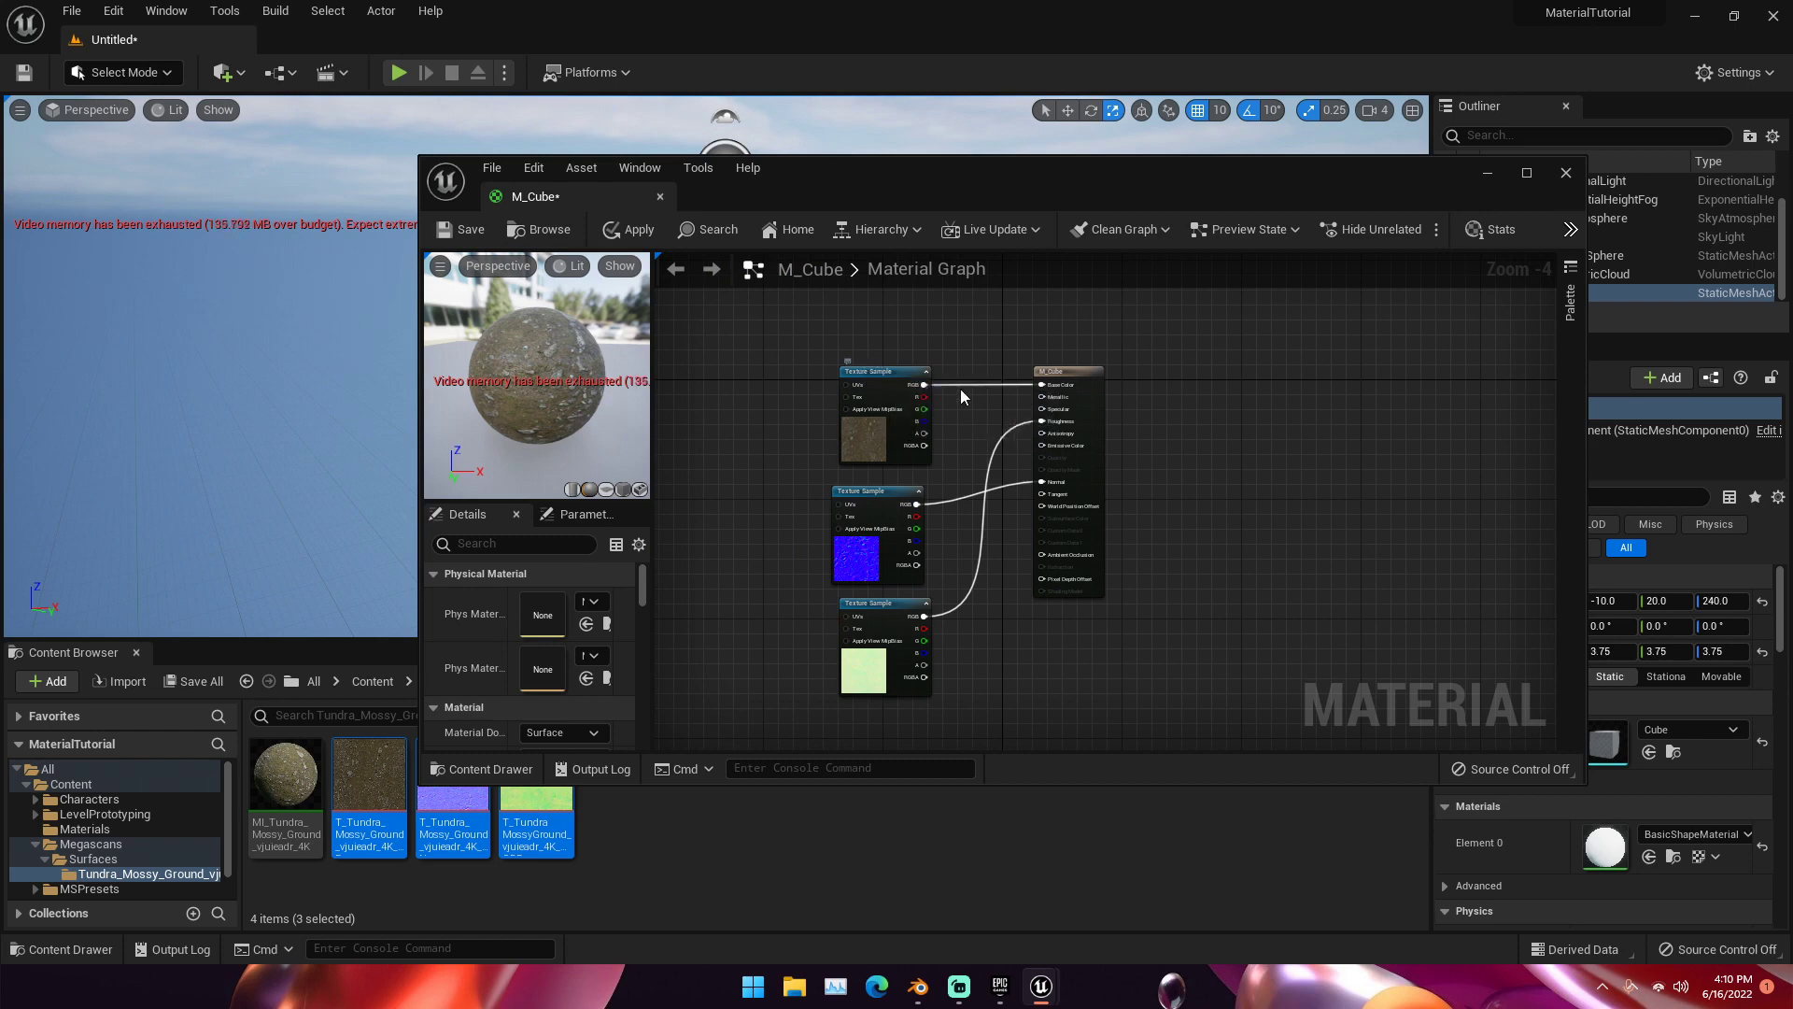
drag(1066, 368, 1119, 368)
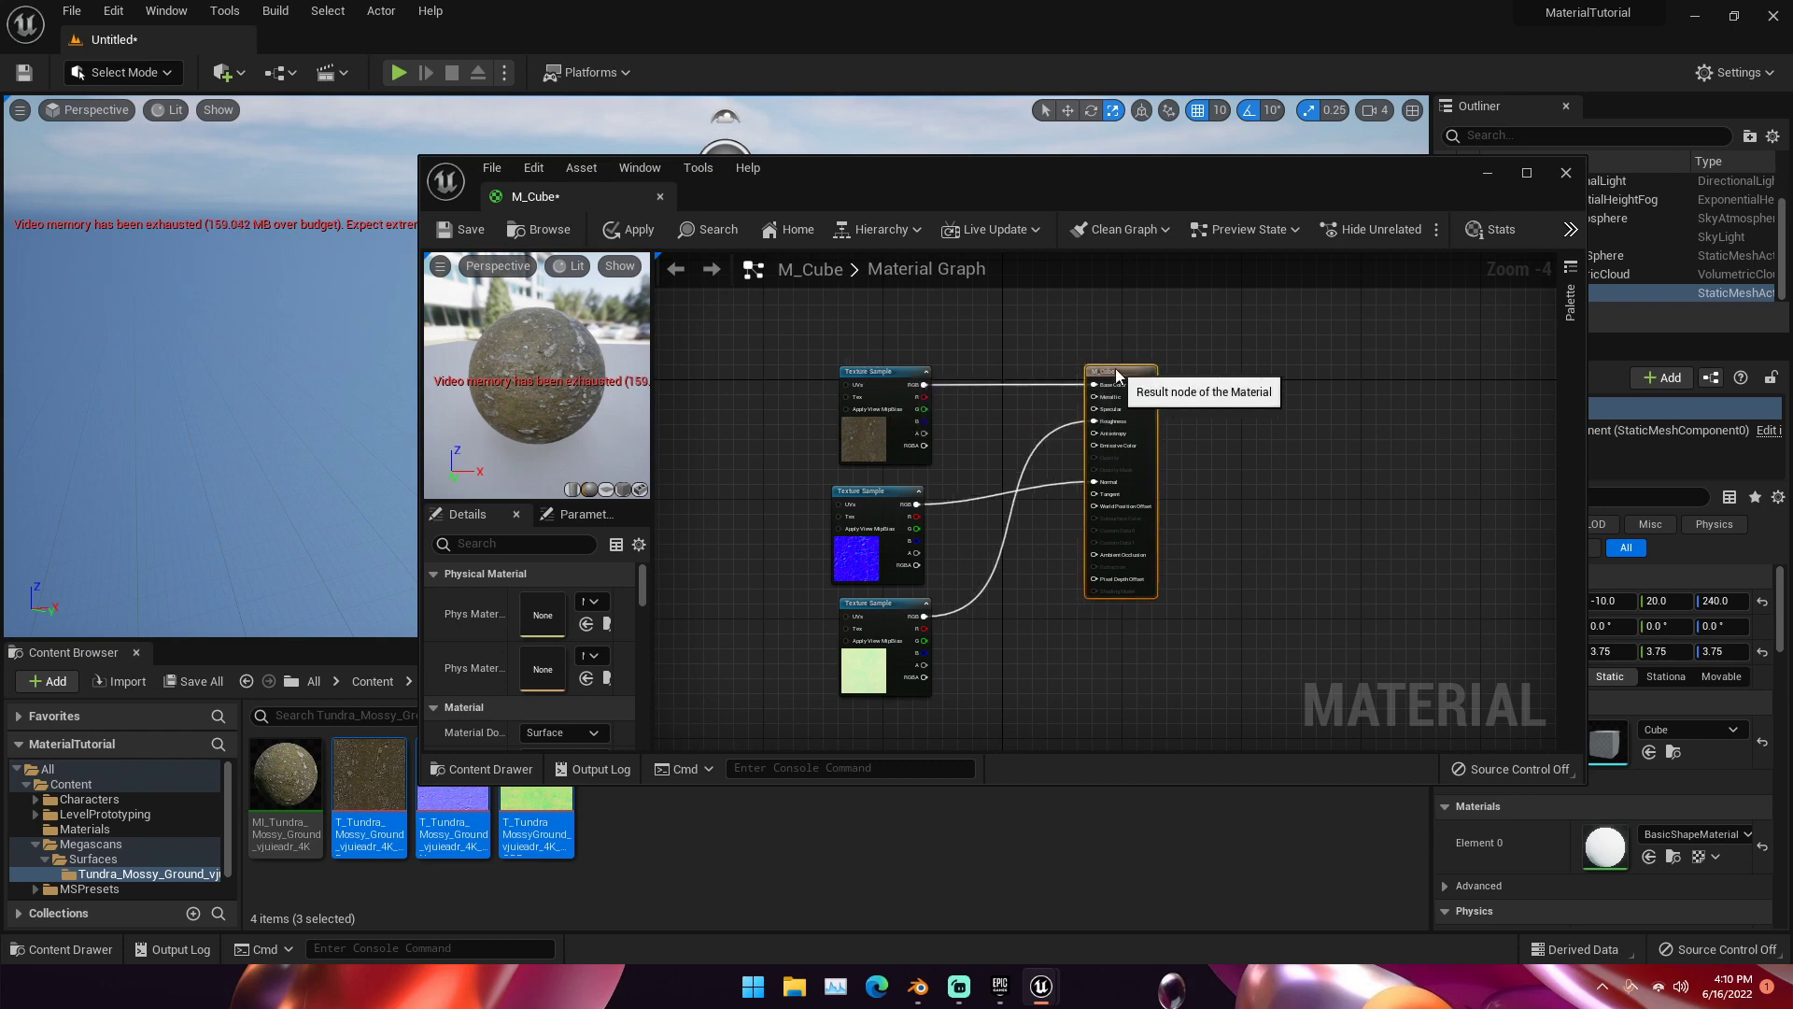
Step: Add a MakeMaterialAttributes node in the empty graph area beyond the M_Cube node
right_click(1269, 465)
text(make)
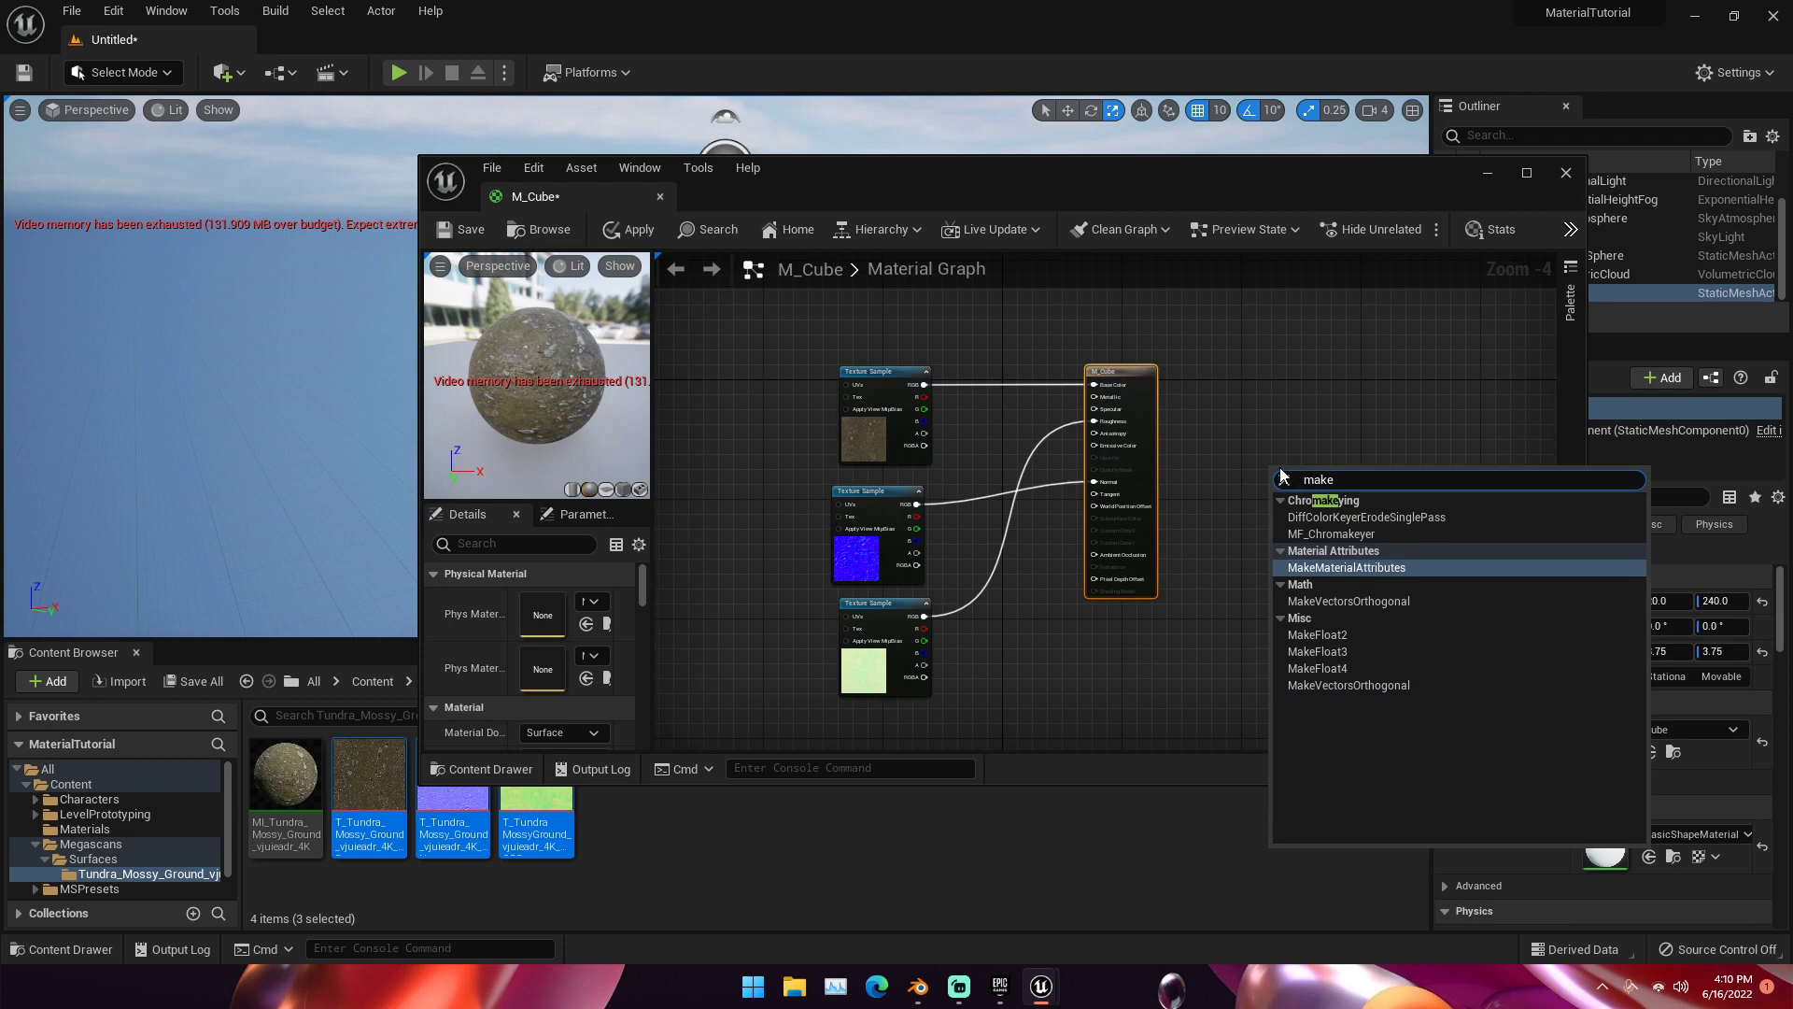
key(Return)
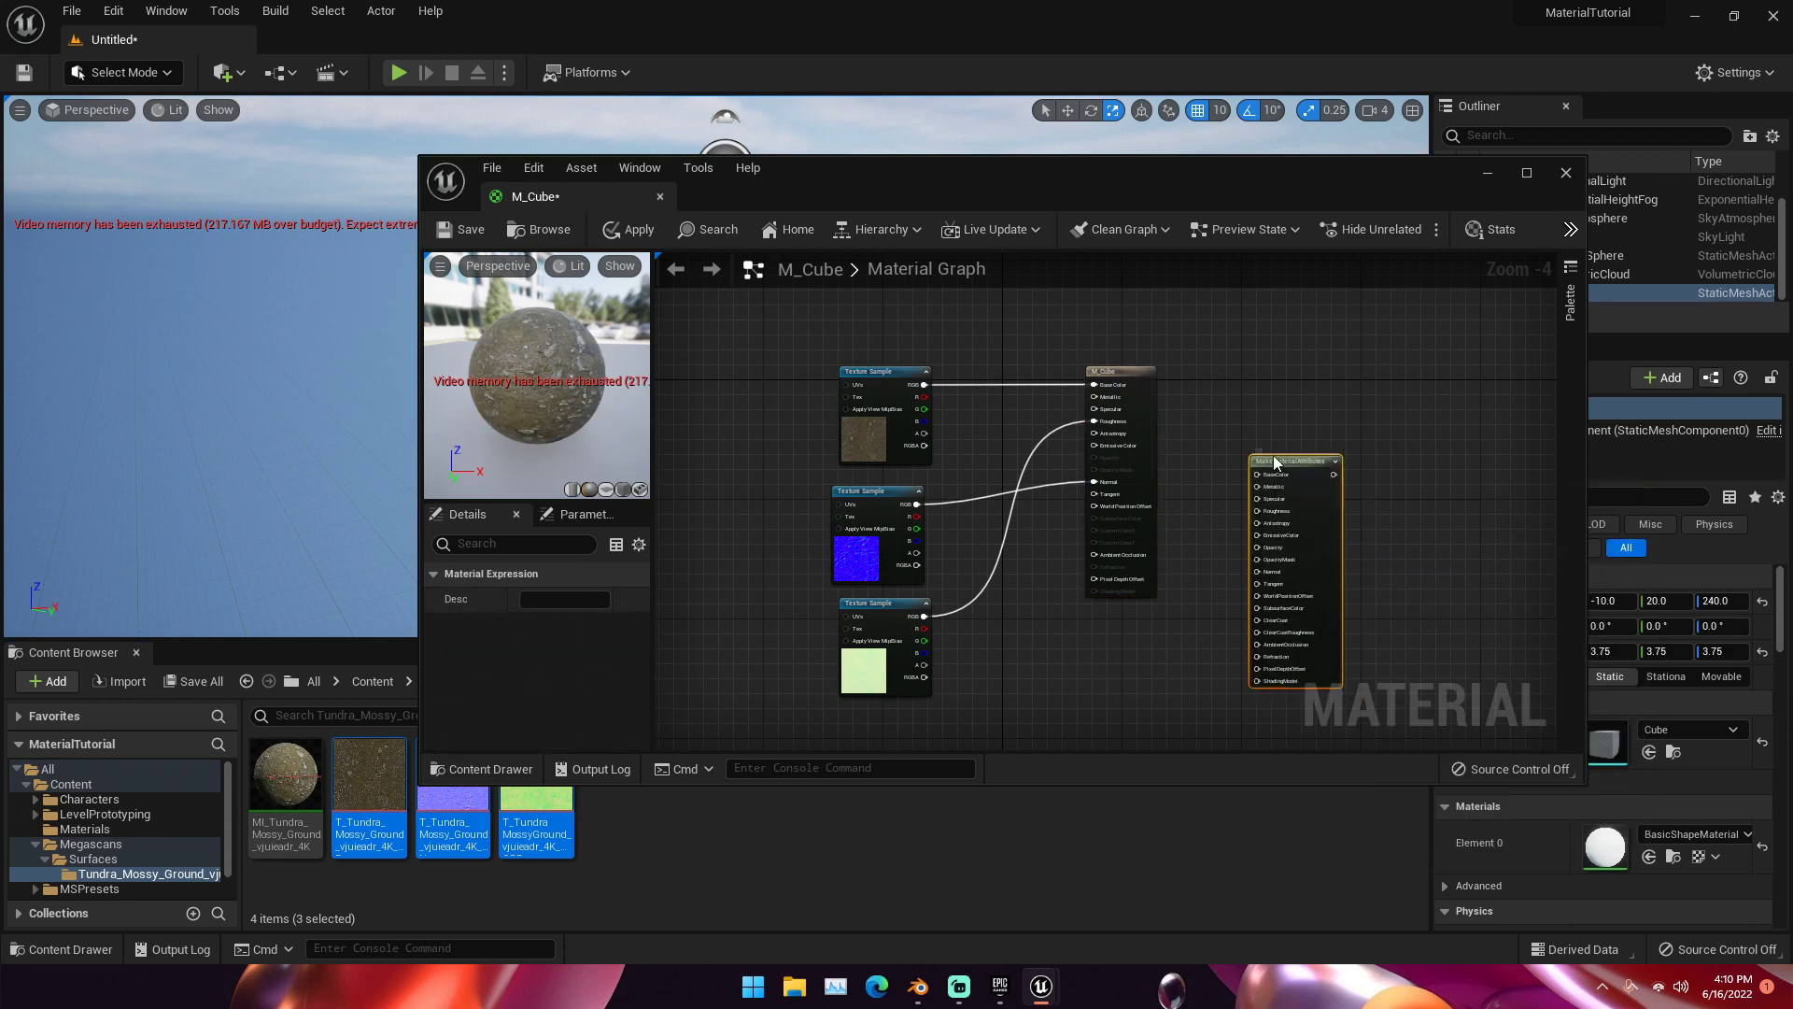
scroll(1262, 516, up, 1)
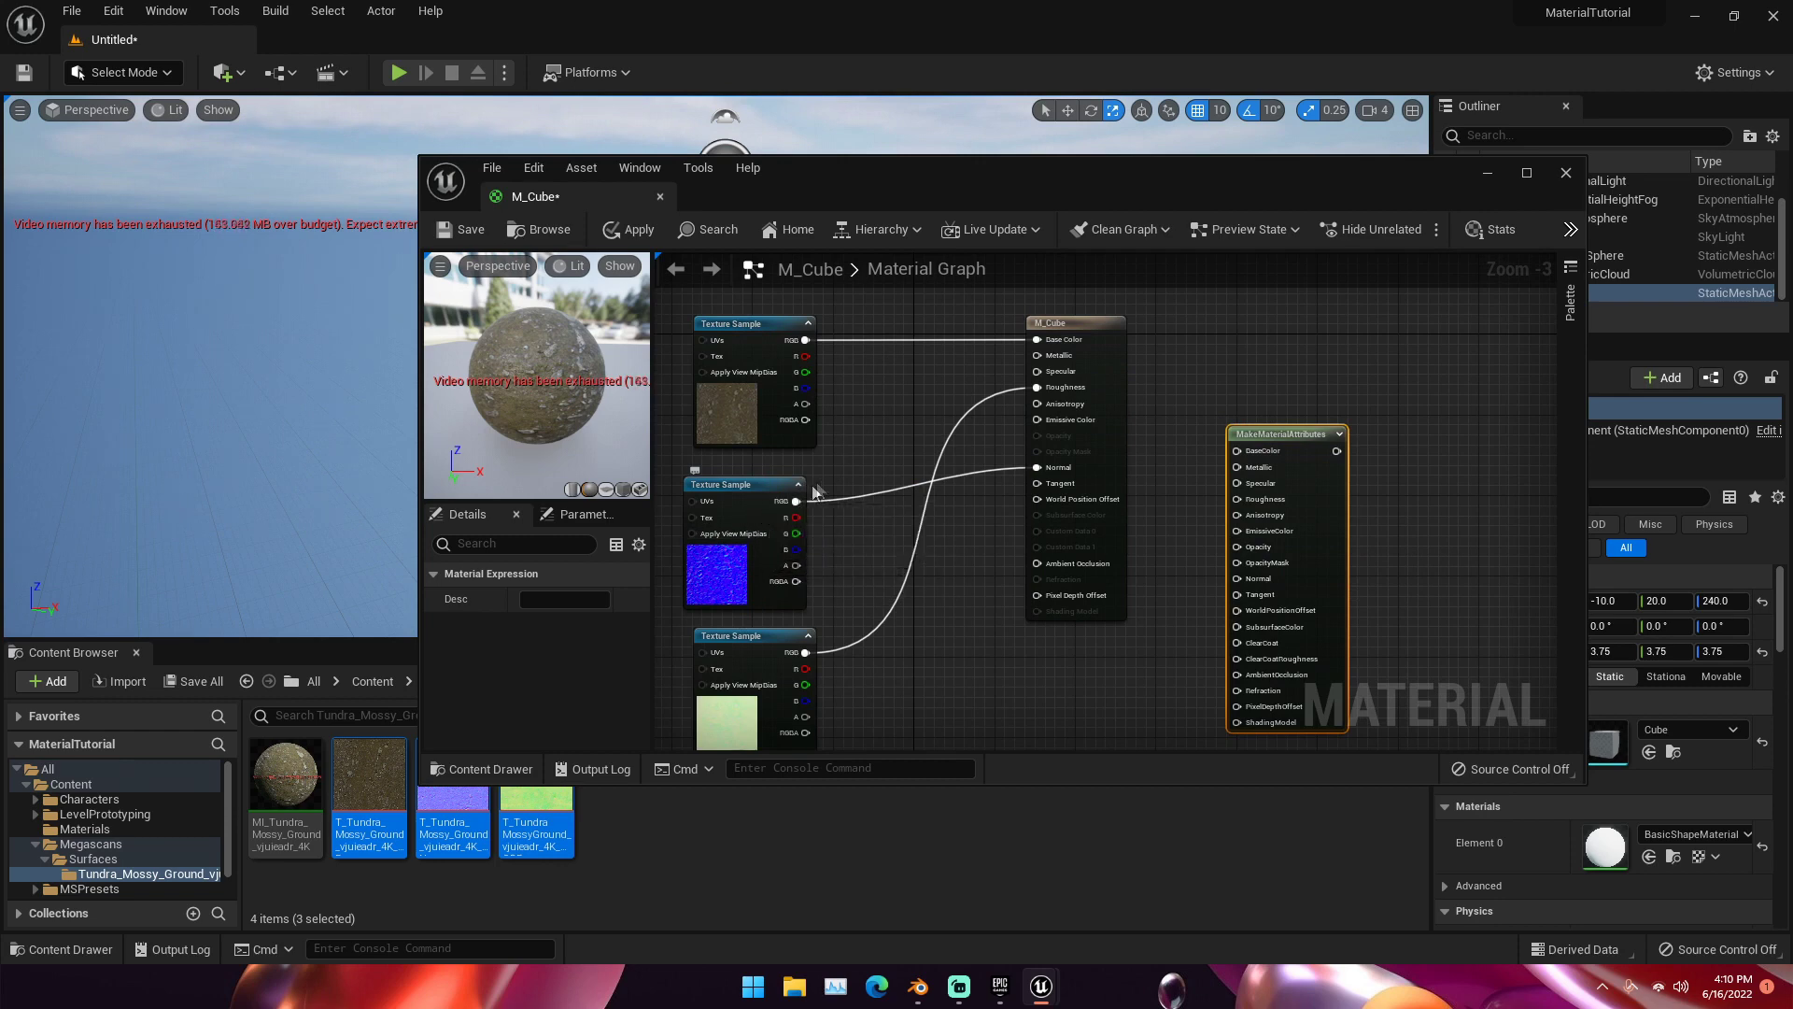
drag(1281, 434, 1271, 434)
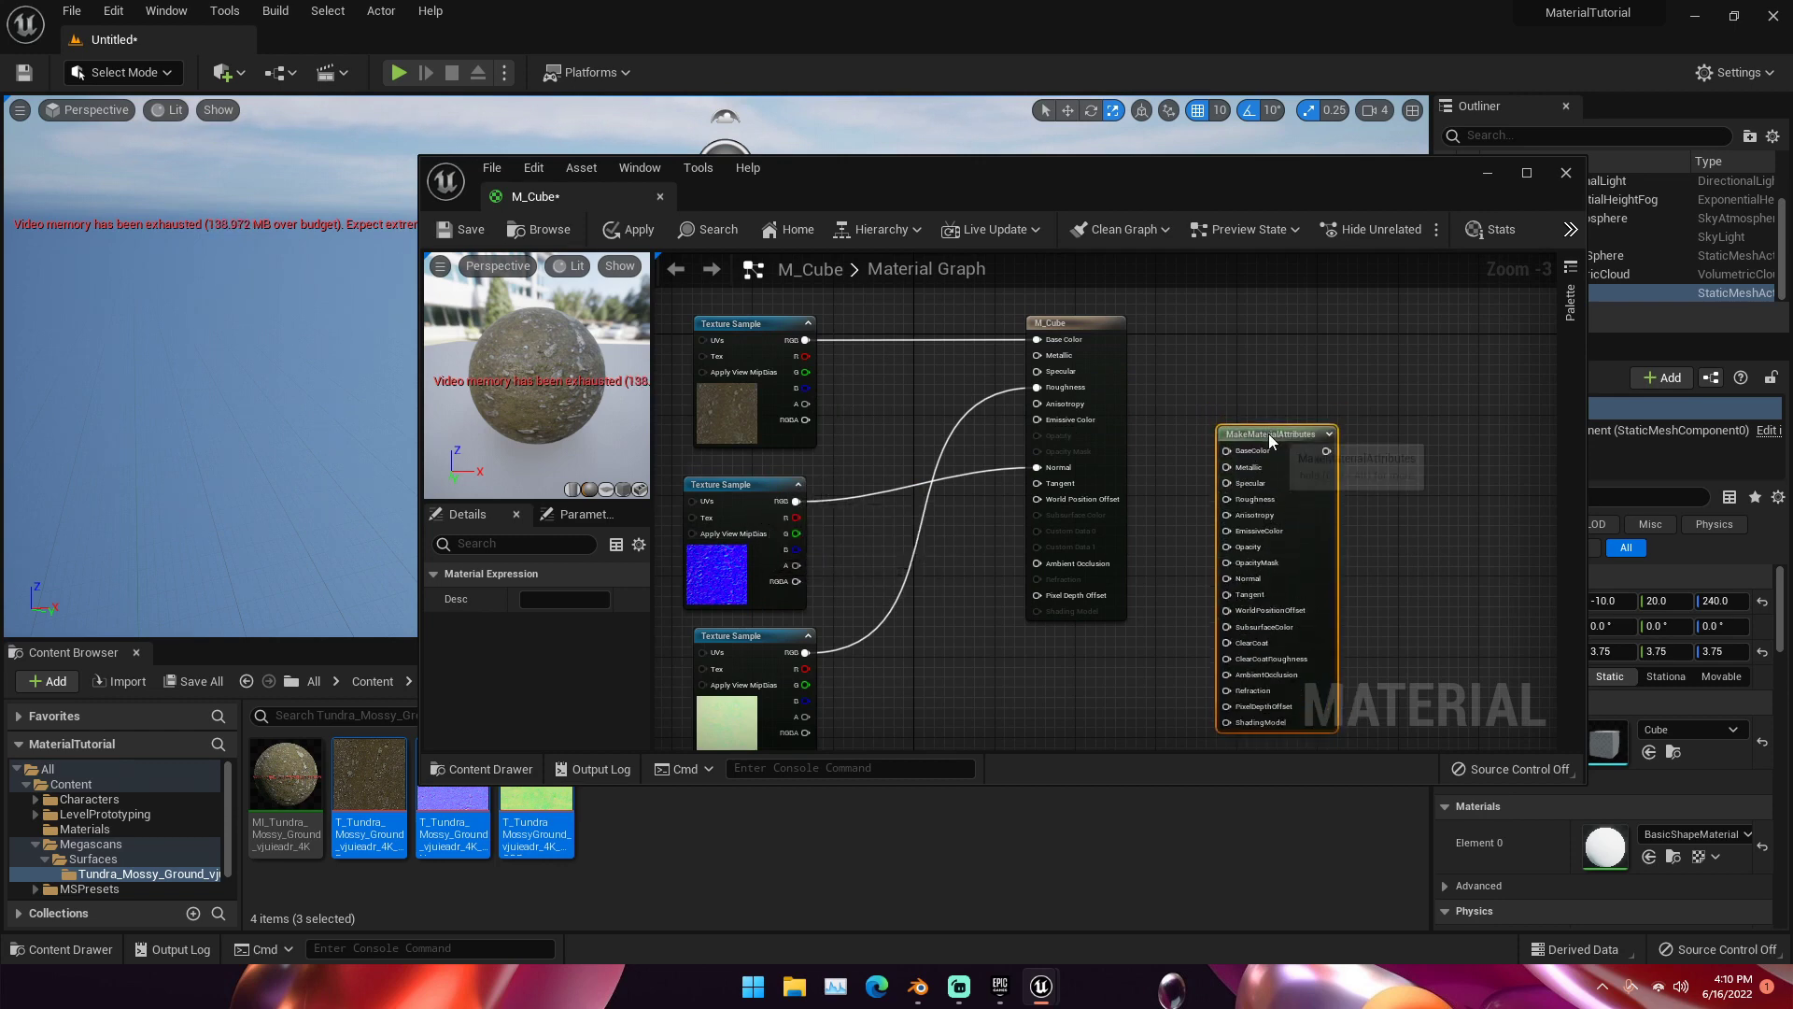
Step: Enable Use Material Attributes on M_Cube and connect the MakeMaterialAttributes output to its Material Attributes input
click(1057, 326)
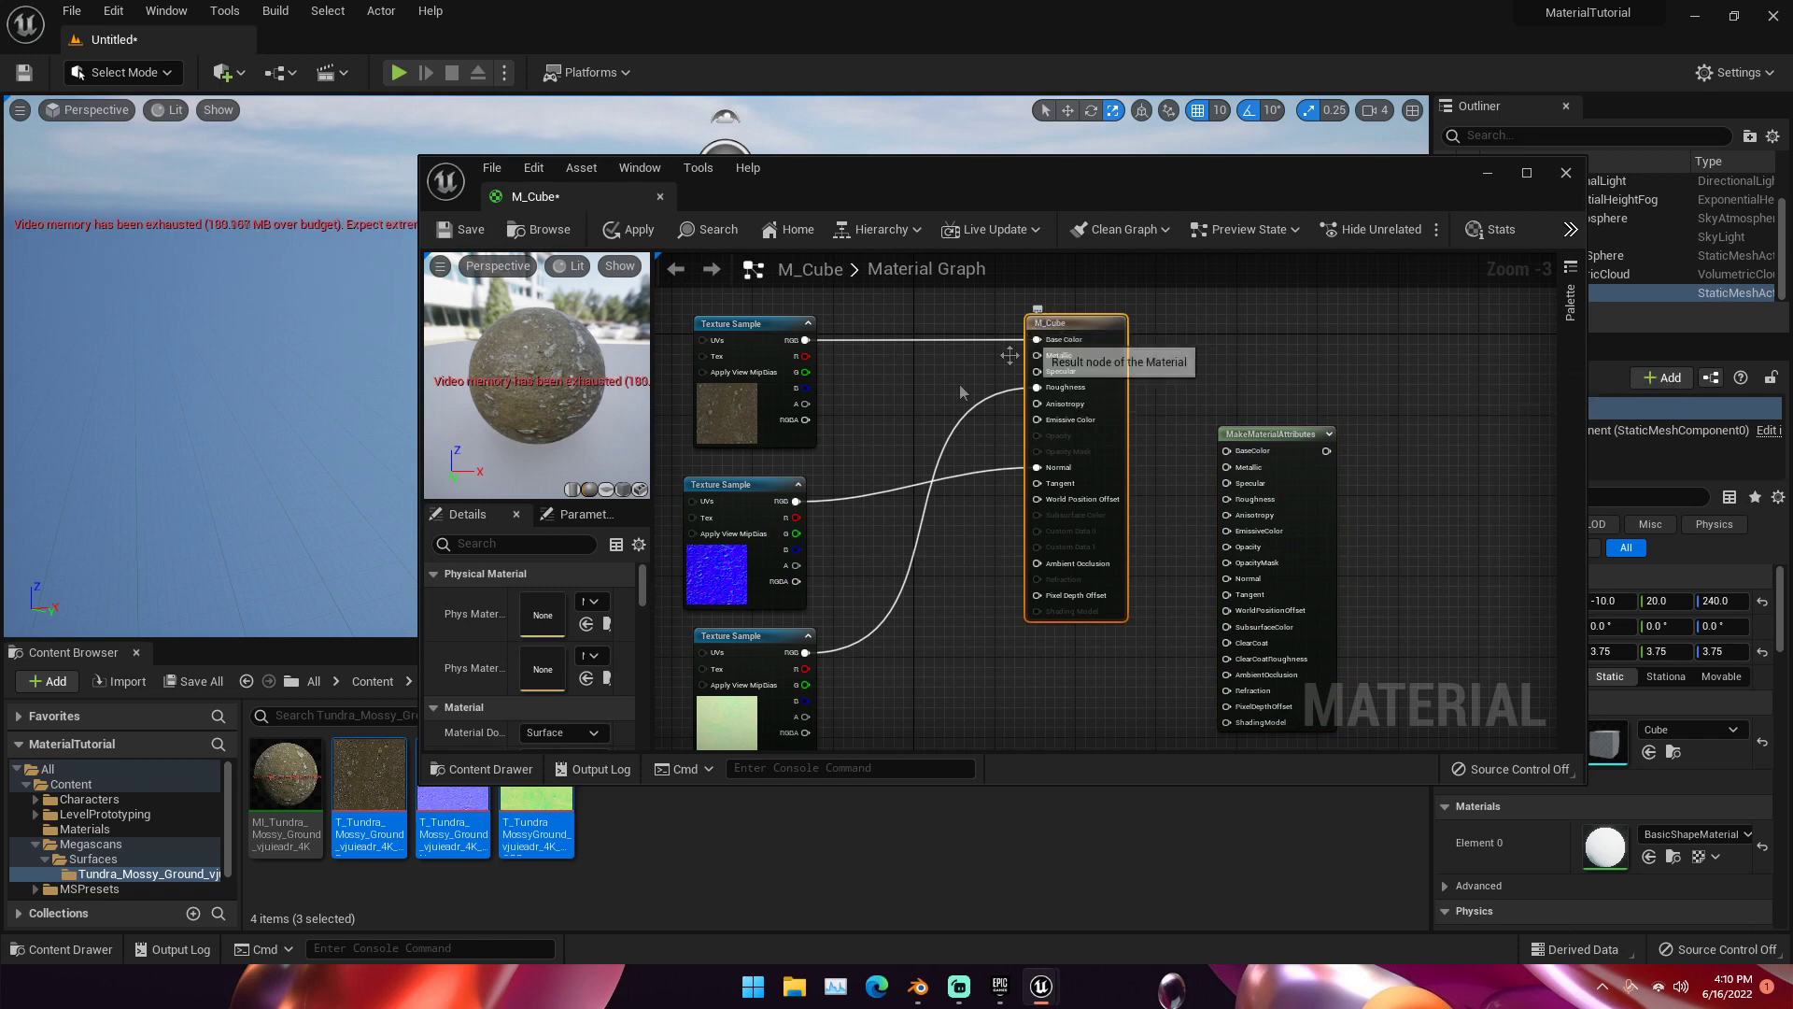
scroll(486, 611, down, 3)
scroll(486, 613, down, 2)
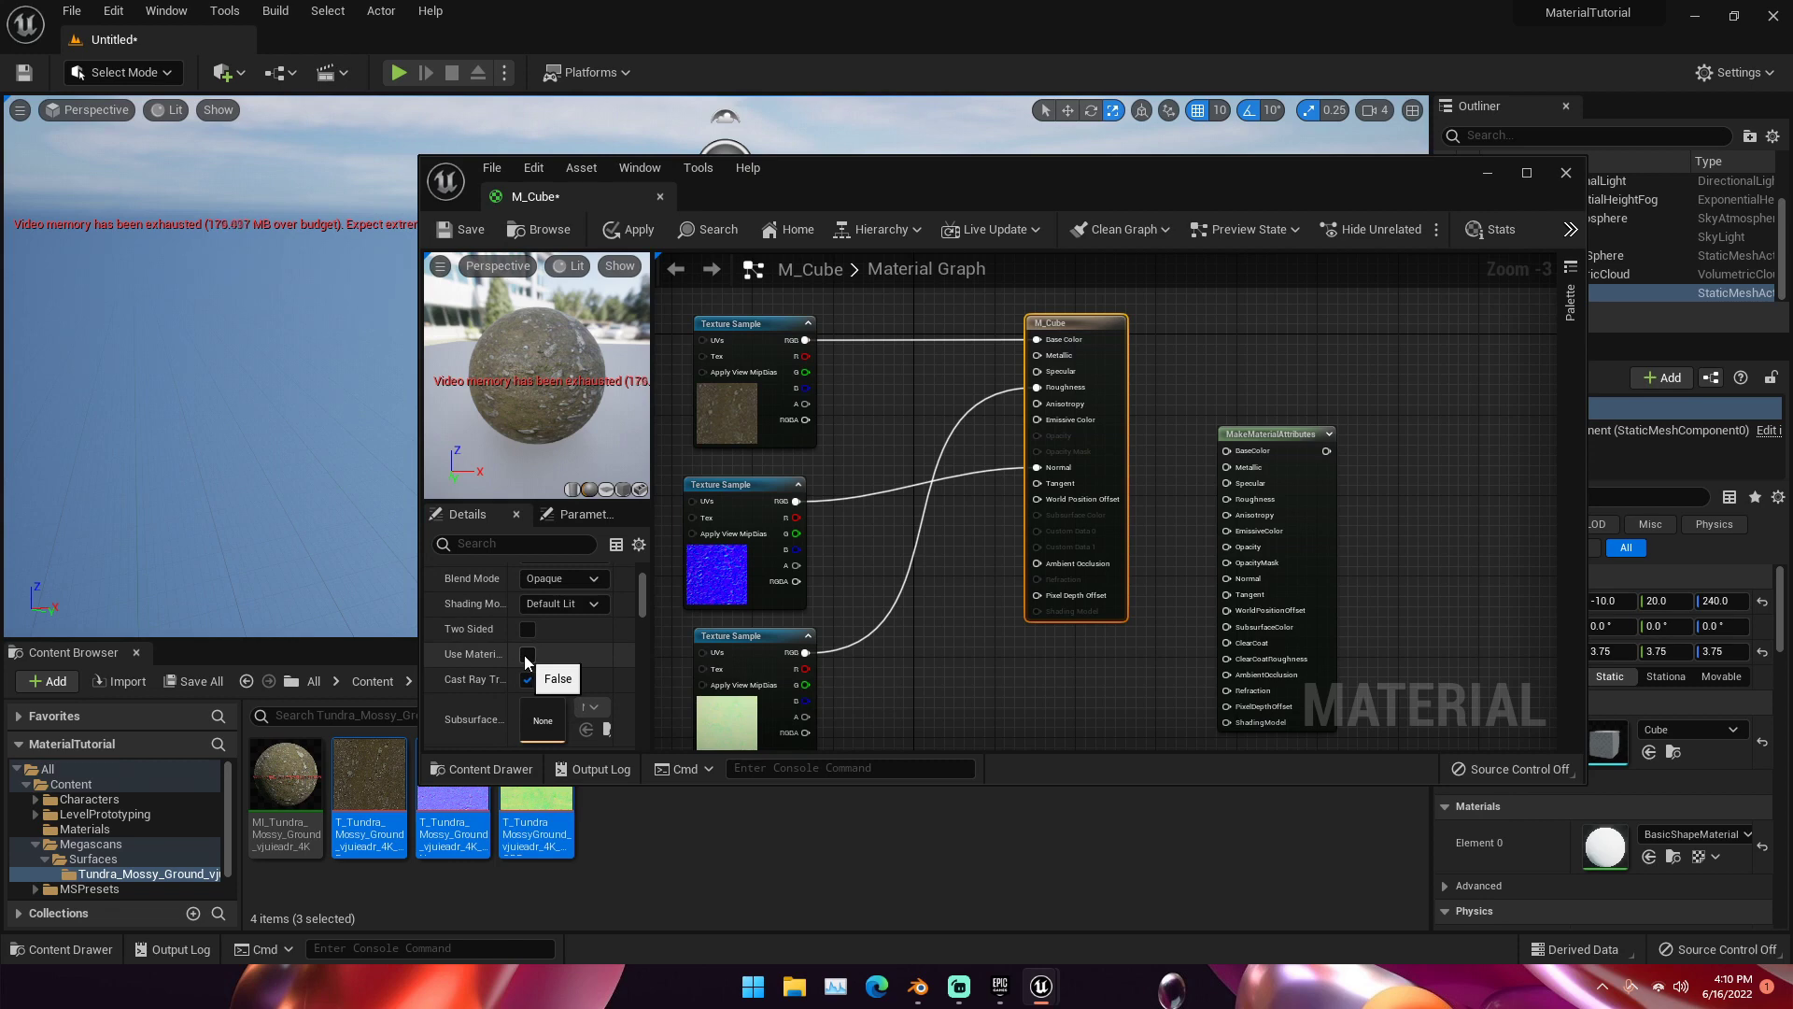
click(524, 653)
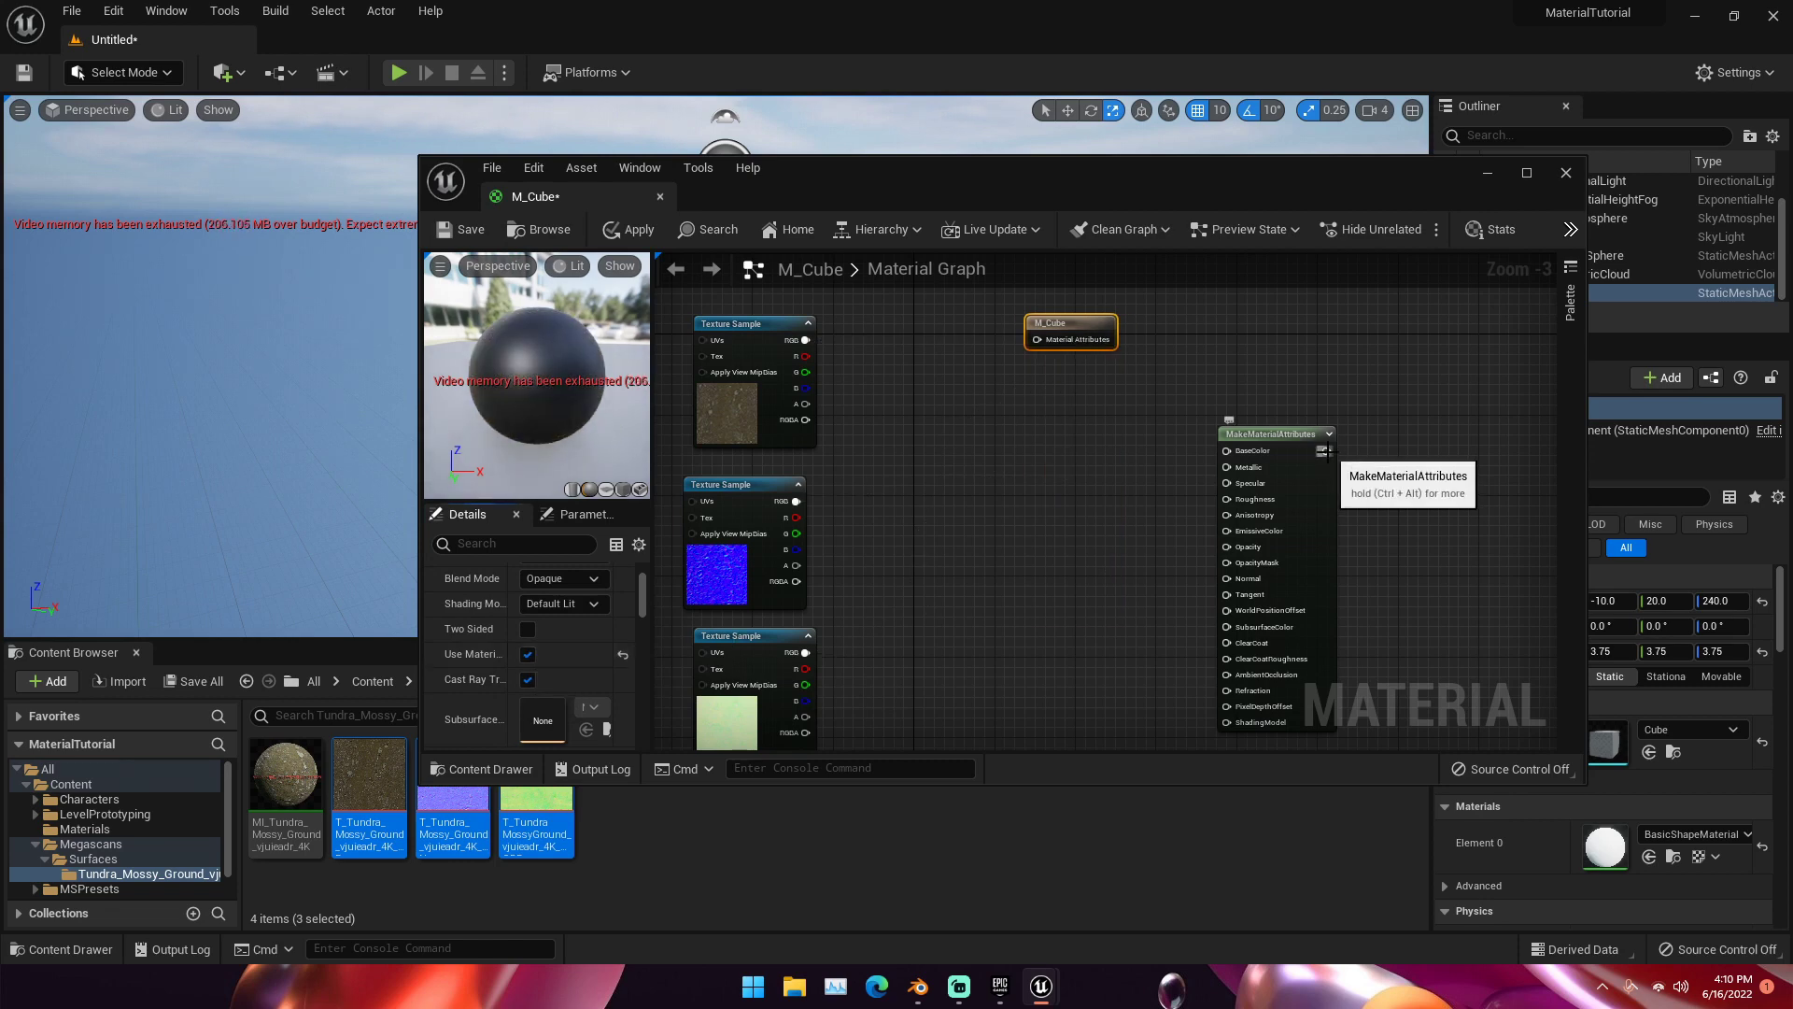
drag(1327, 452, 1036, 340)
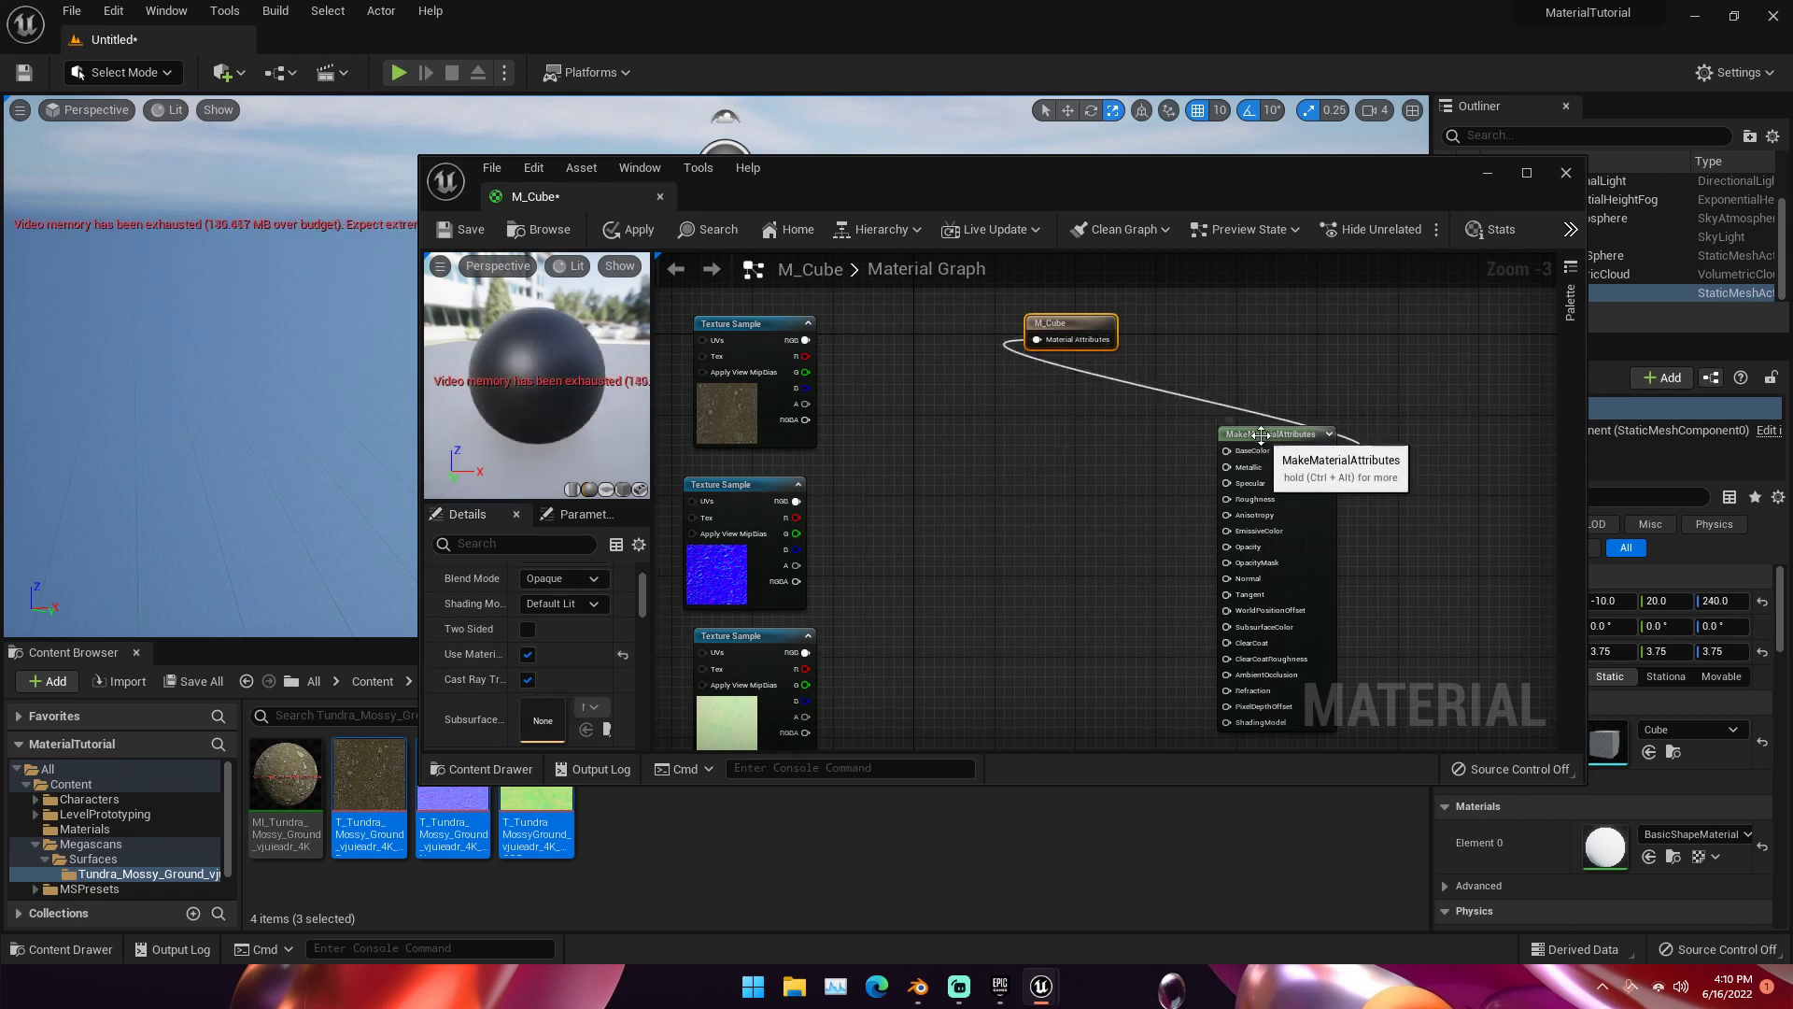
Step: Place MakeMaterialAttributes between the textures and M_Cube, and connect the colour texture to BaseColor, normal map to Normal and mask to Roughness
drag(1260, 437, 936, 389)
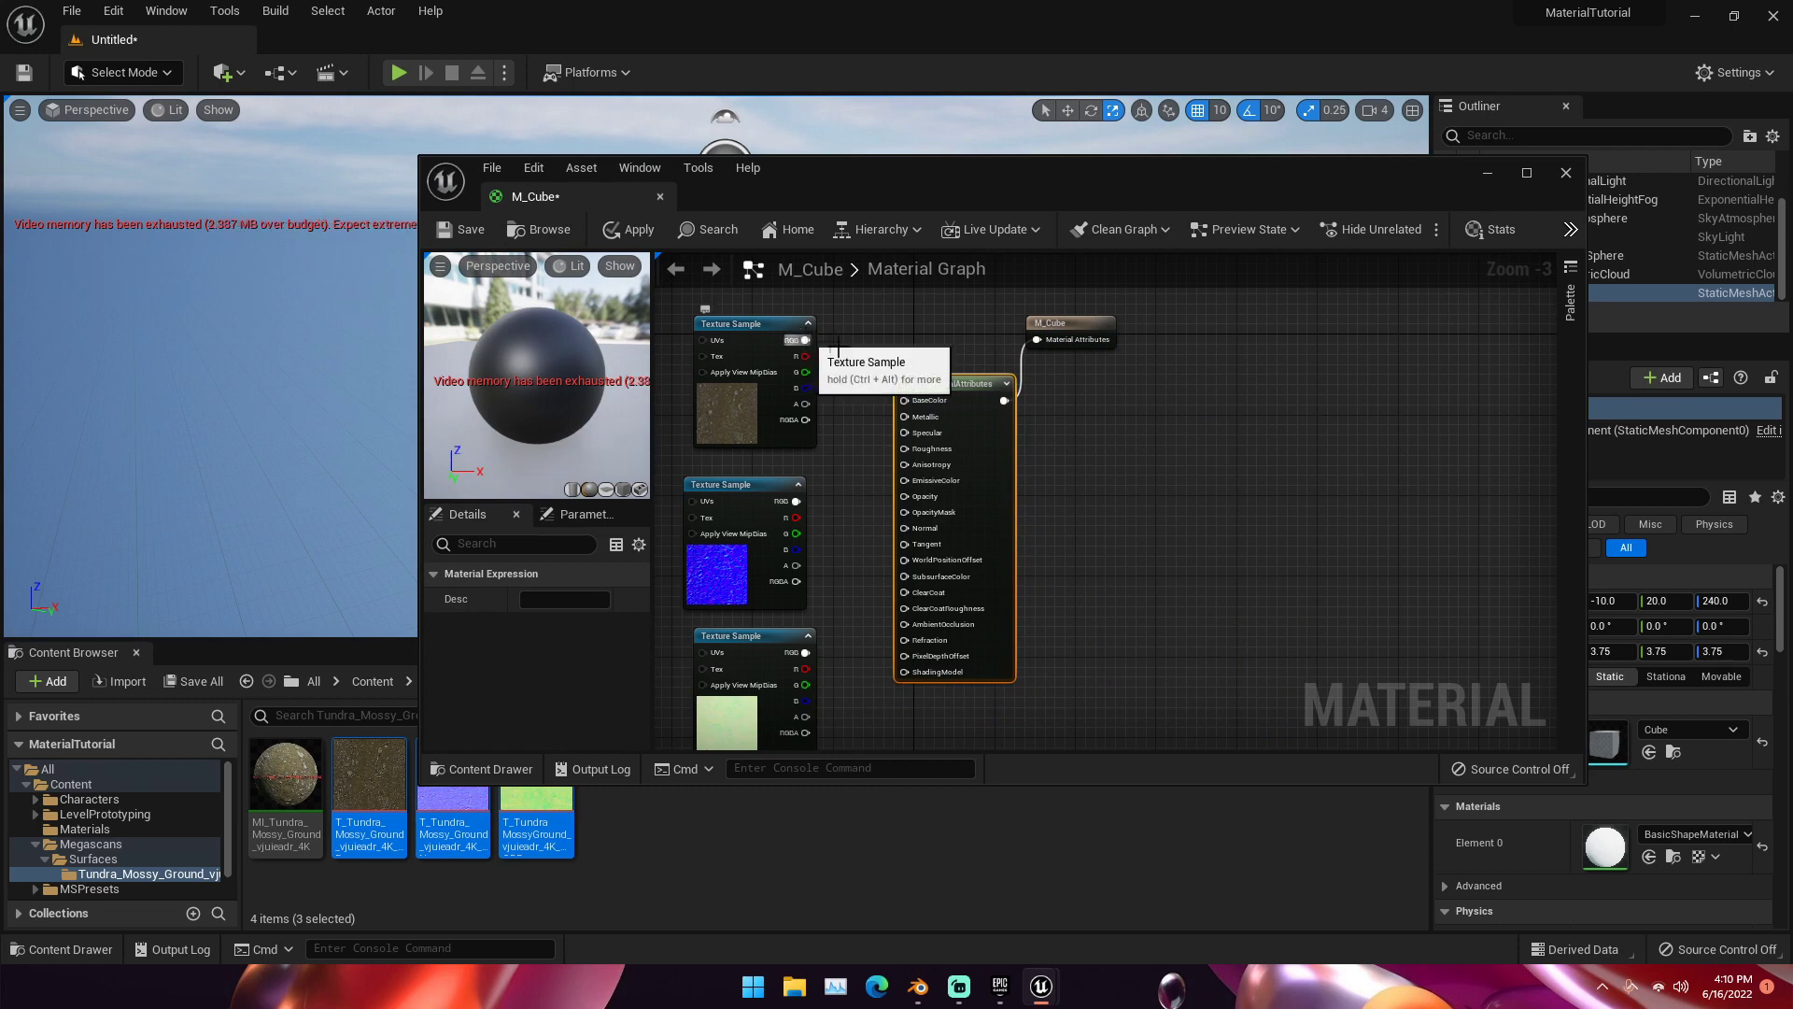
drag(802, 340, 904, 400)
drag(797, 501, 904, 528)
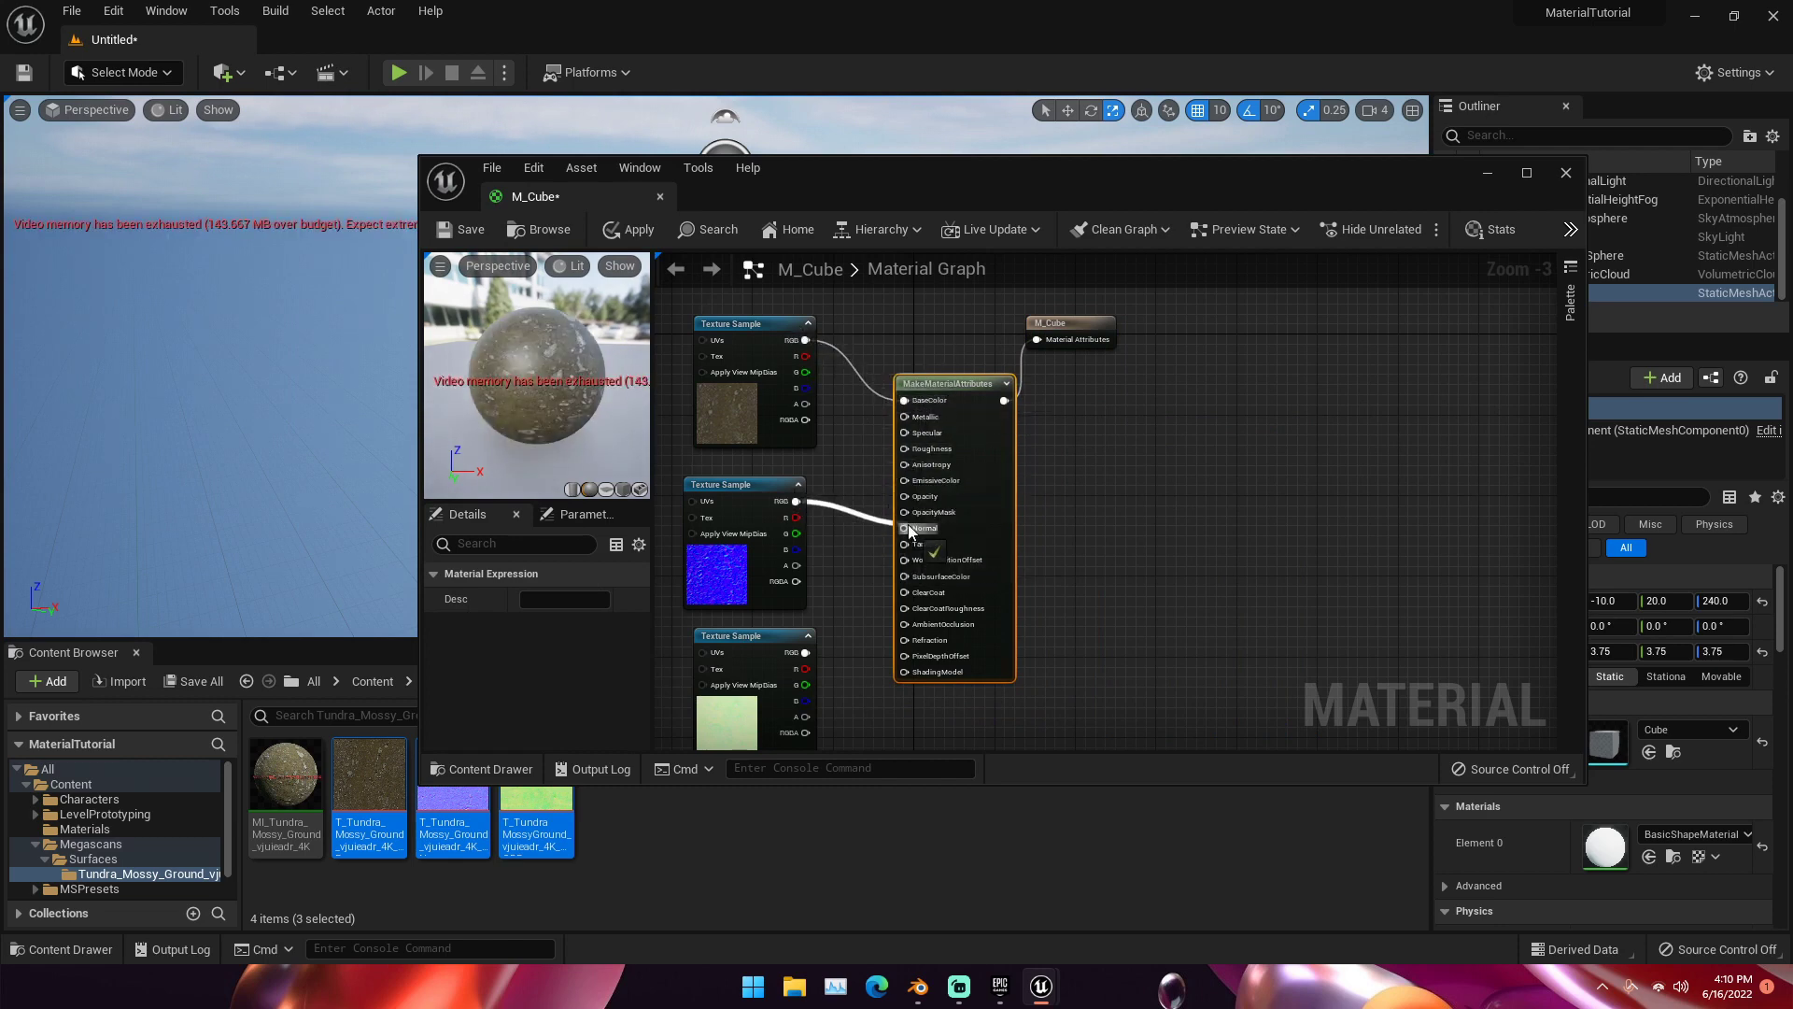
drag(805, 652, 904, 448)
drag(580, 378, 504, 391)
scroll(581, 377, down, 3)
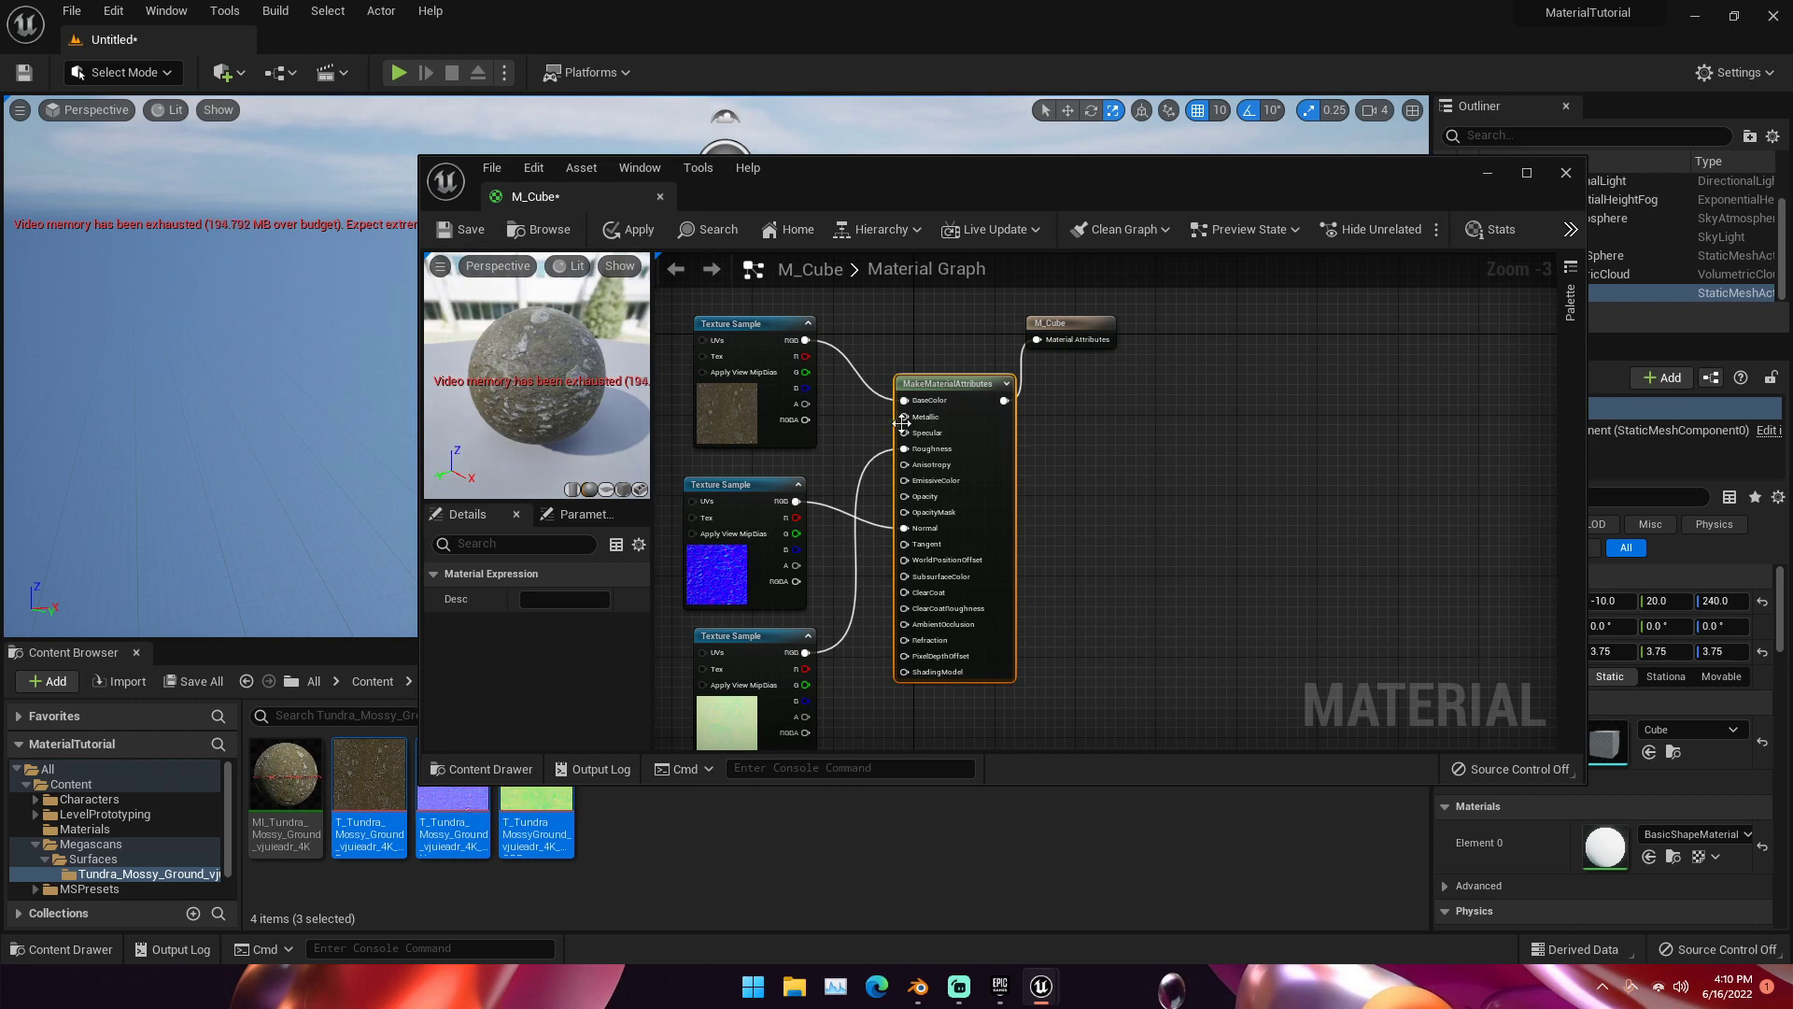
mouse_move(941, 402)
mouse_down()
mouse_move(962, 443)
mouse_move(981, 420)
mouse_move(932, 400)
mouse_move(951, 410)
mouse_move(957, 391)
mouse_up()
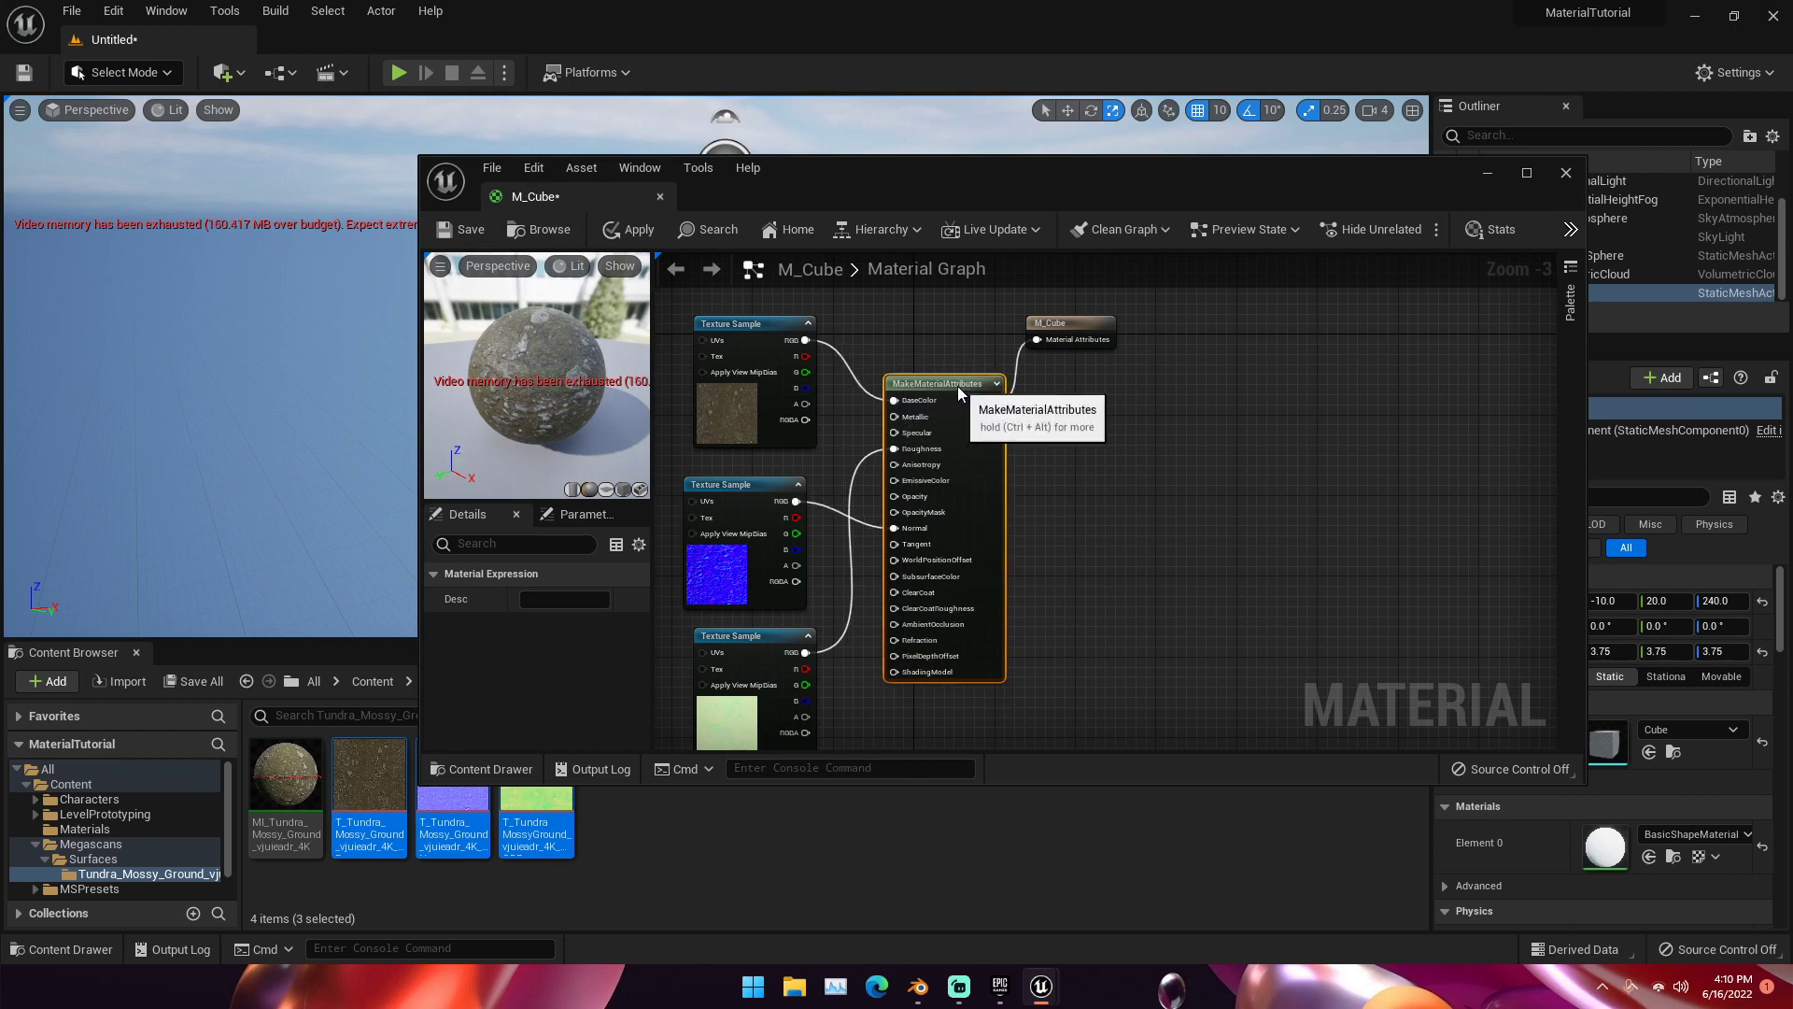
right_click(1145, 403)
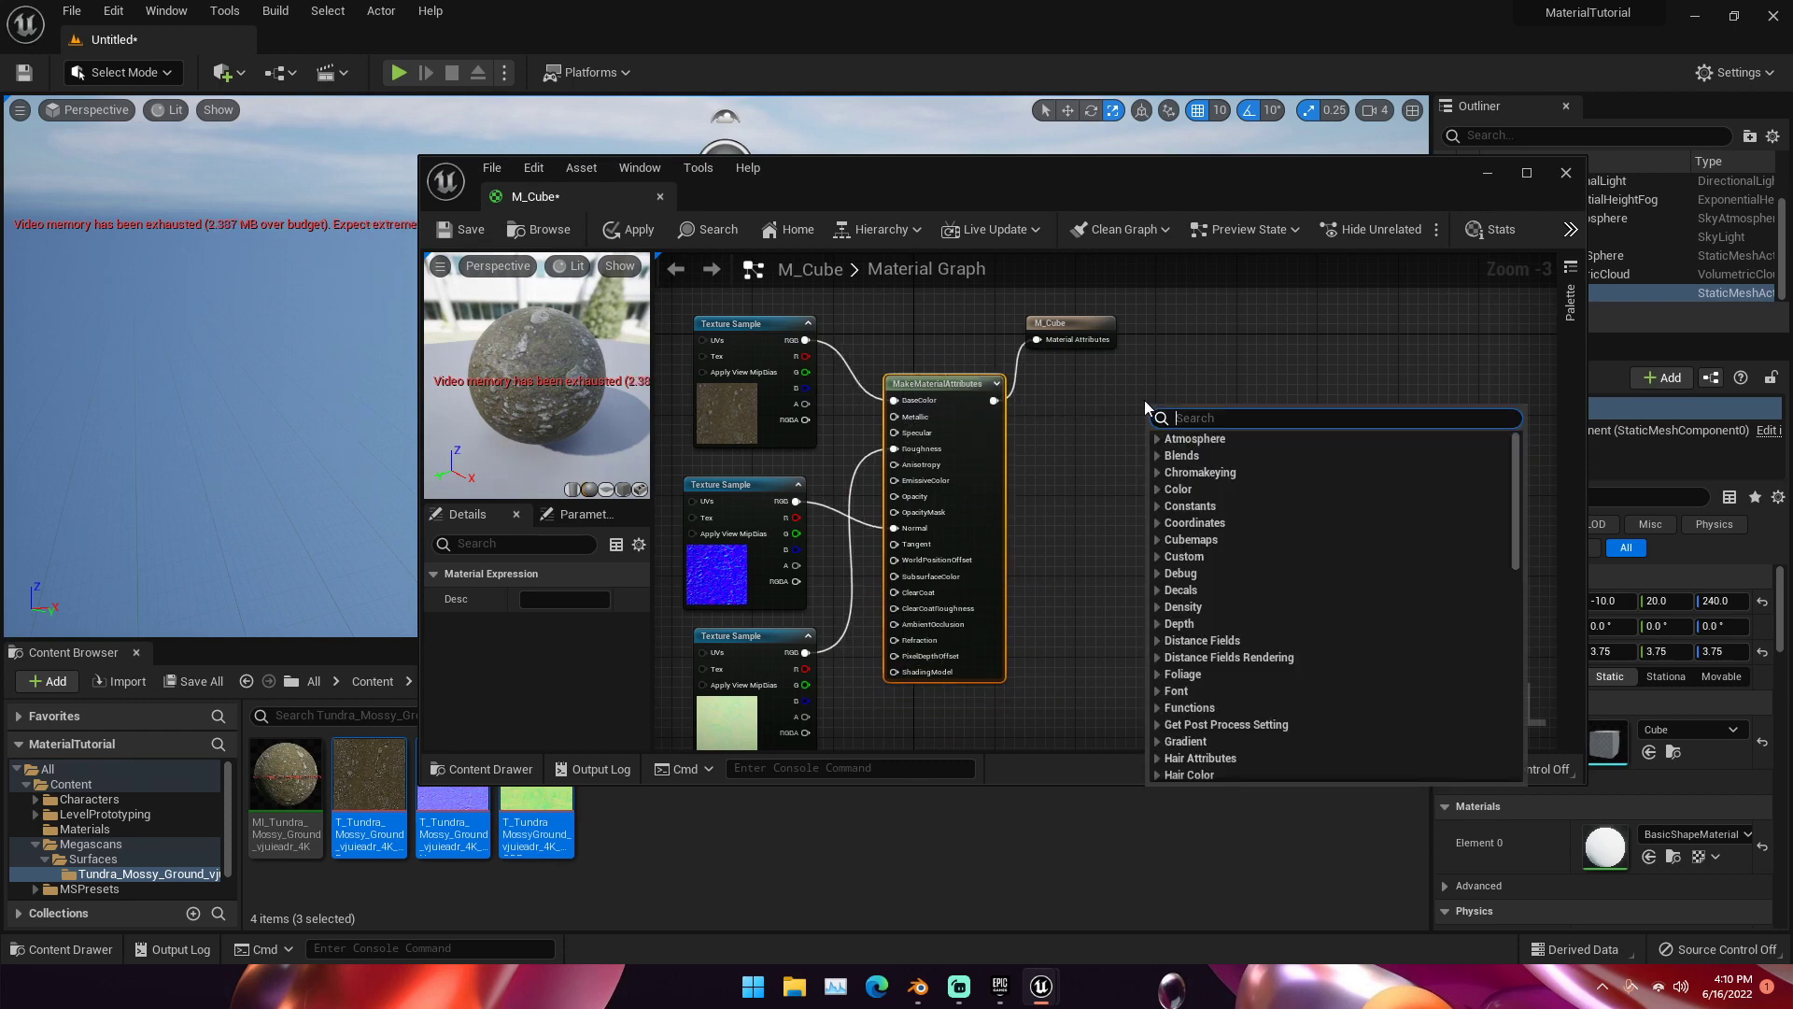
text(layer)
key(BackSpace)
key(BackSpace)
key(BackSpace)
key(BackSpace)
key(BackSpace)
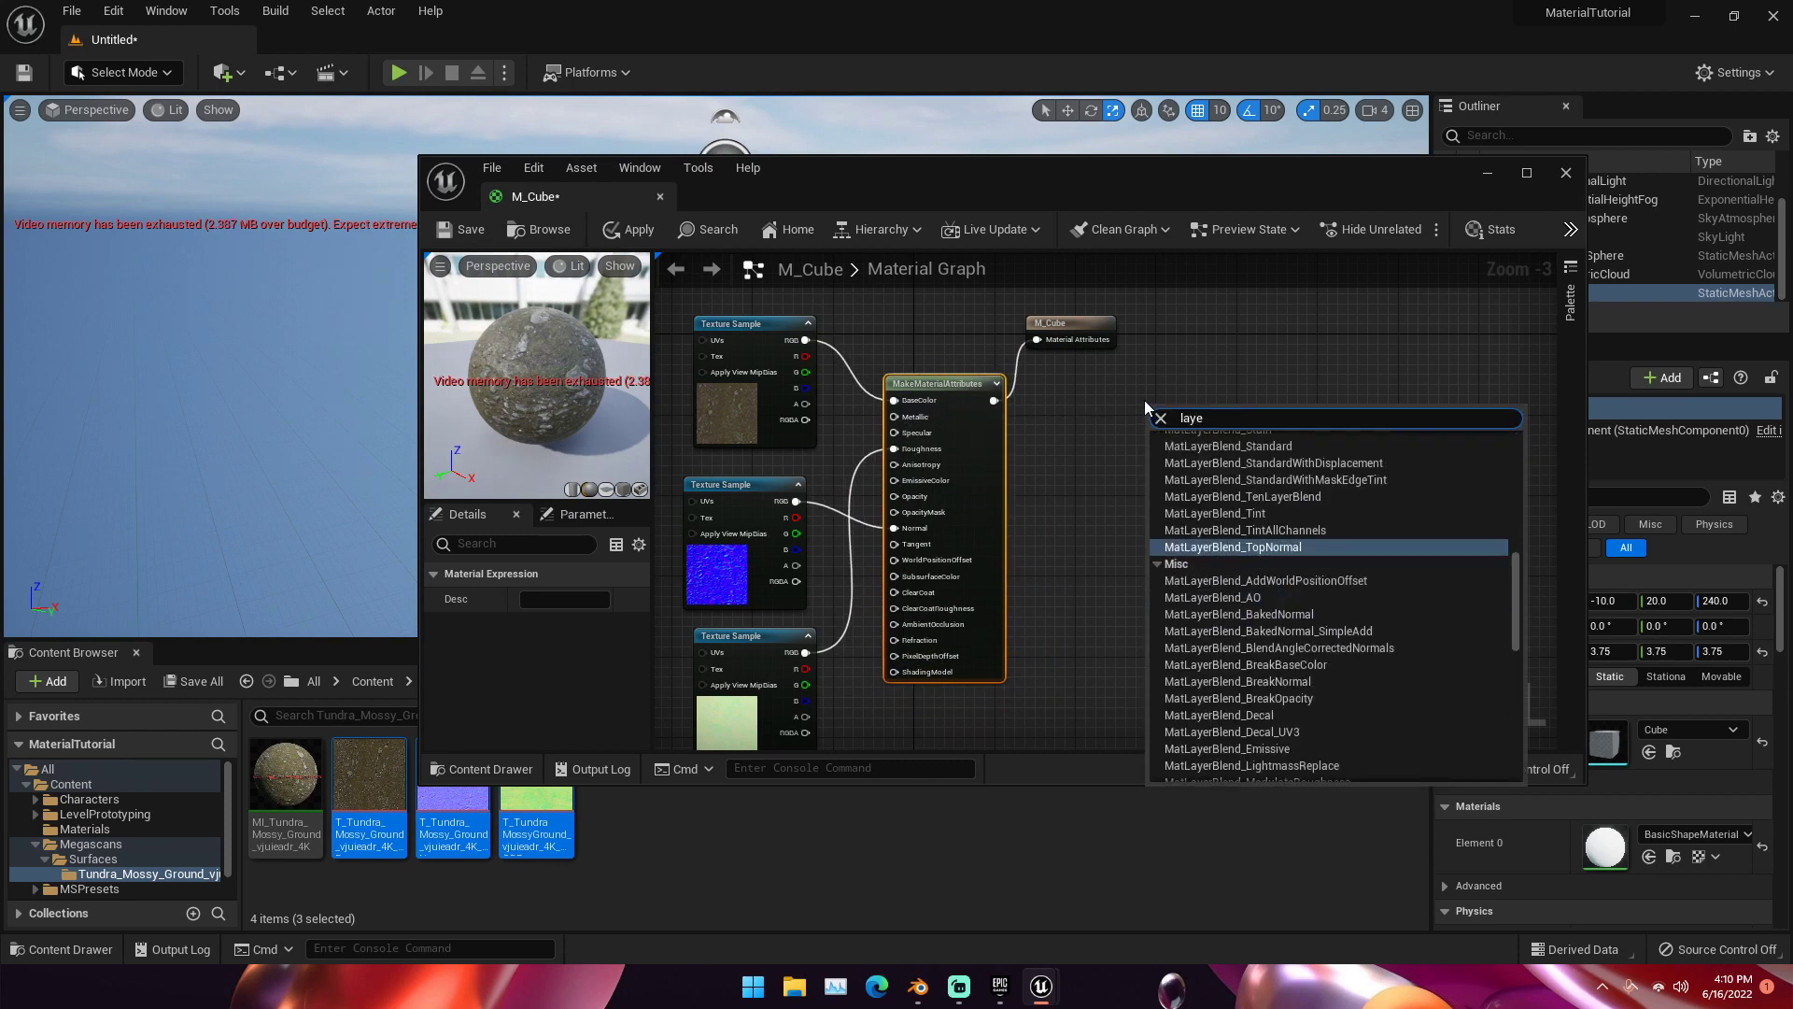
text(blend)
key(BackSpace)
key(BackSpace)
key(BackSpace)
key(BackSpace)
key(BackSpace)
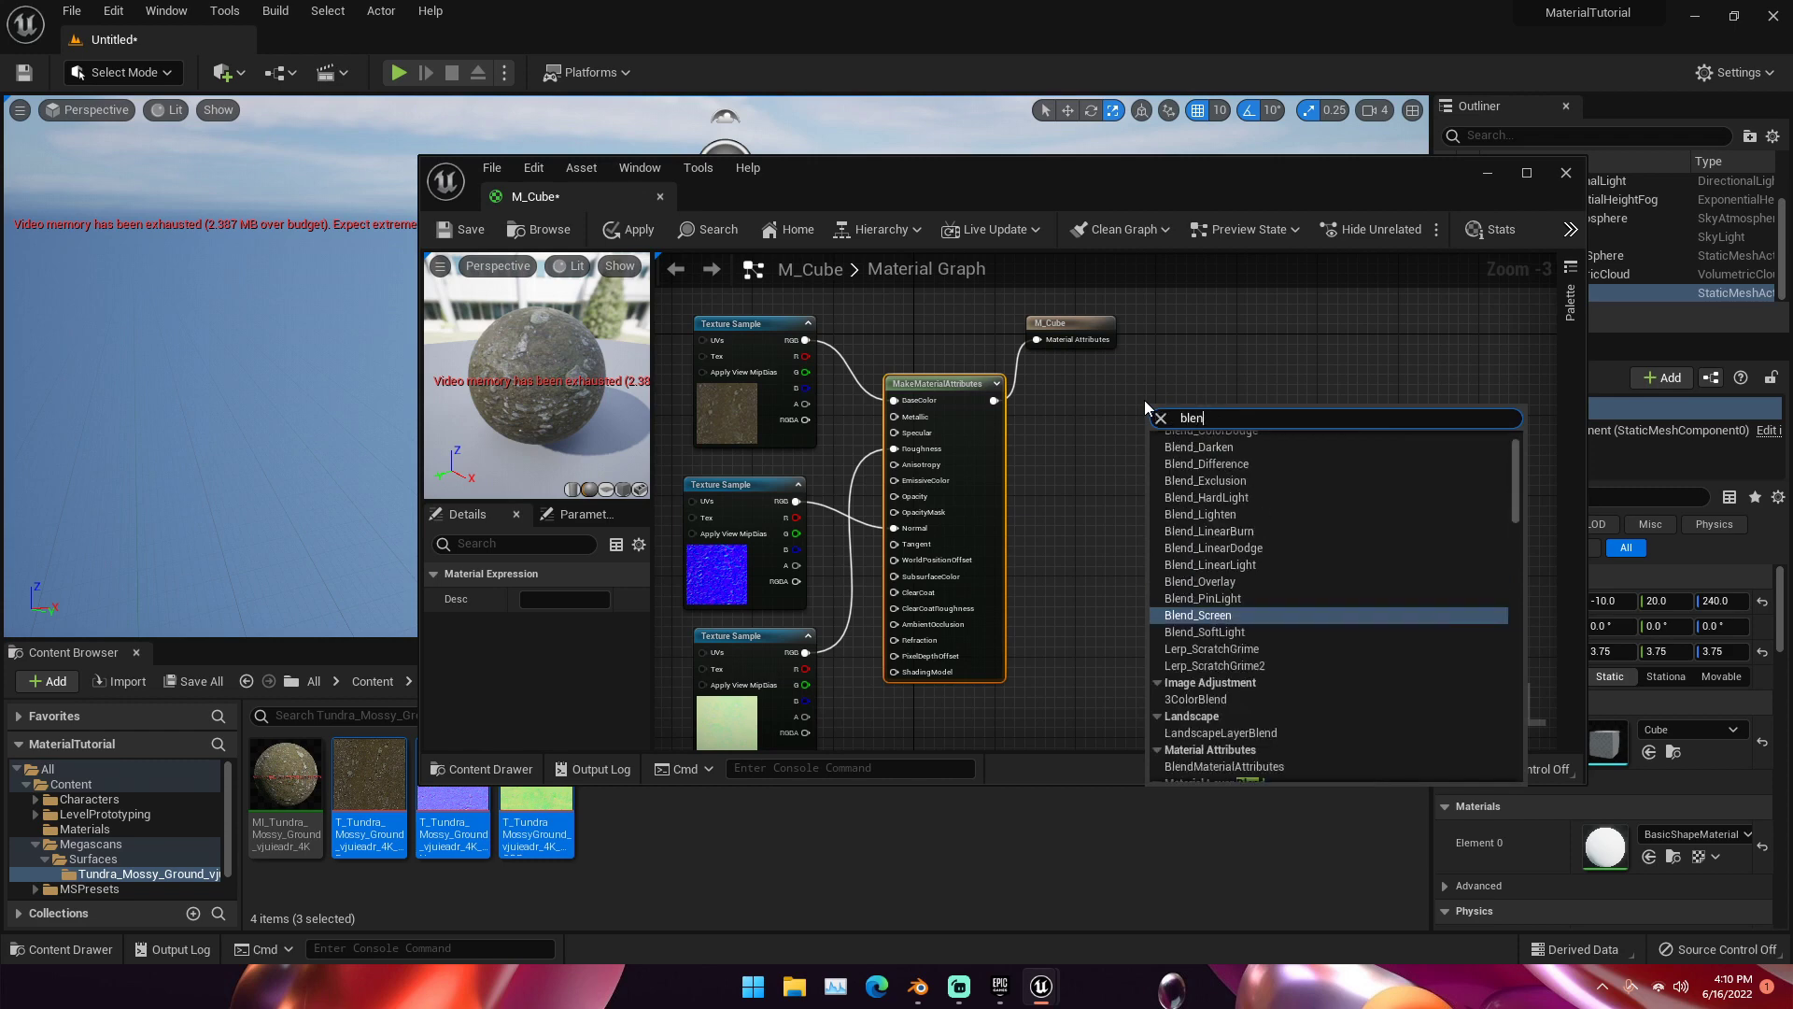
text(la)
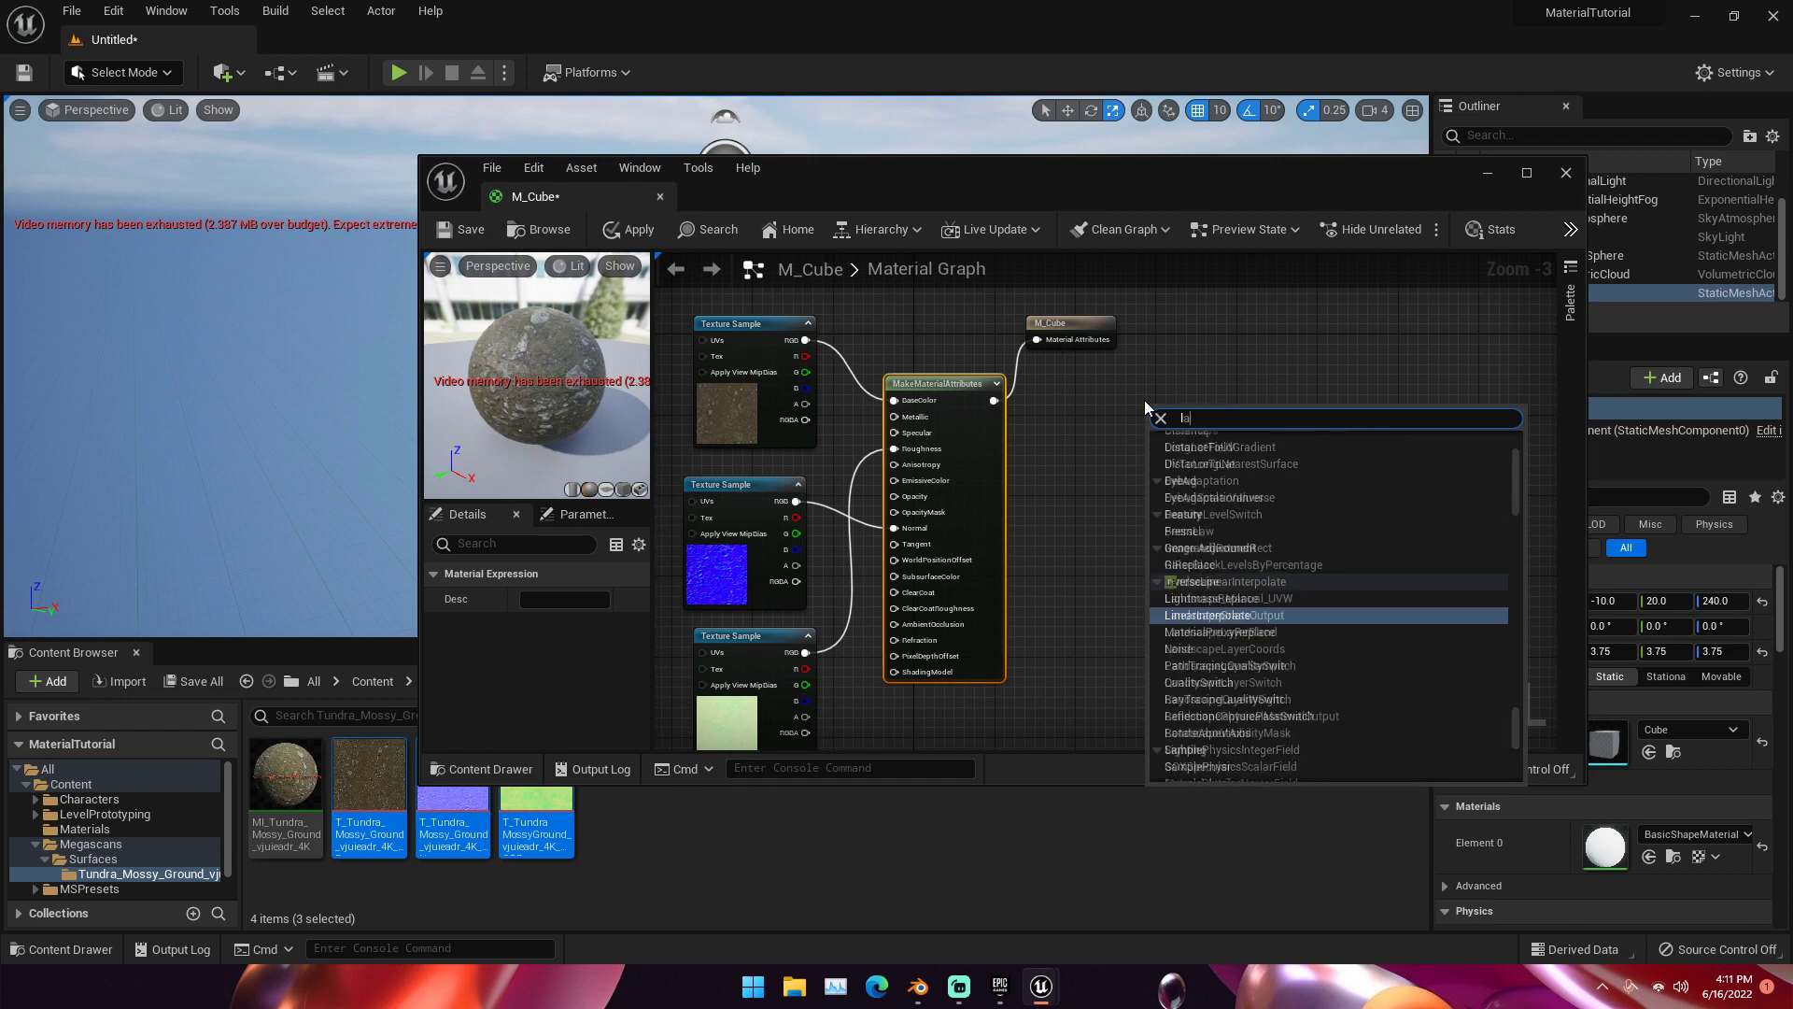
text(yerblend)
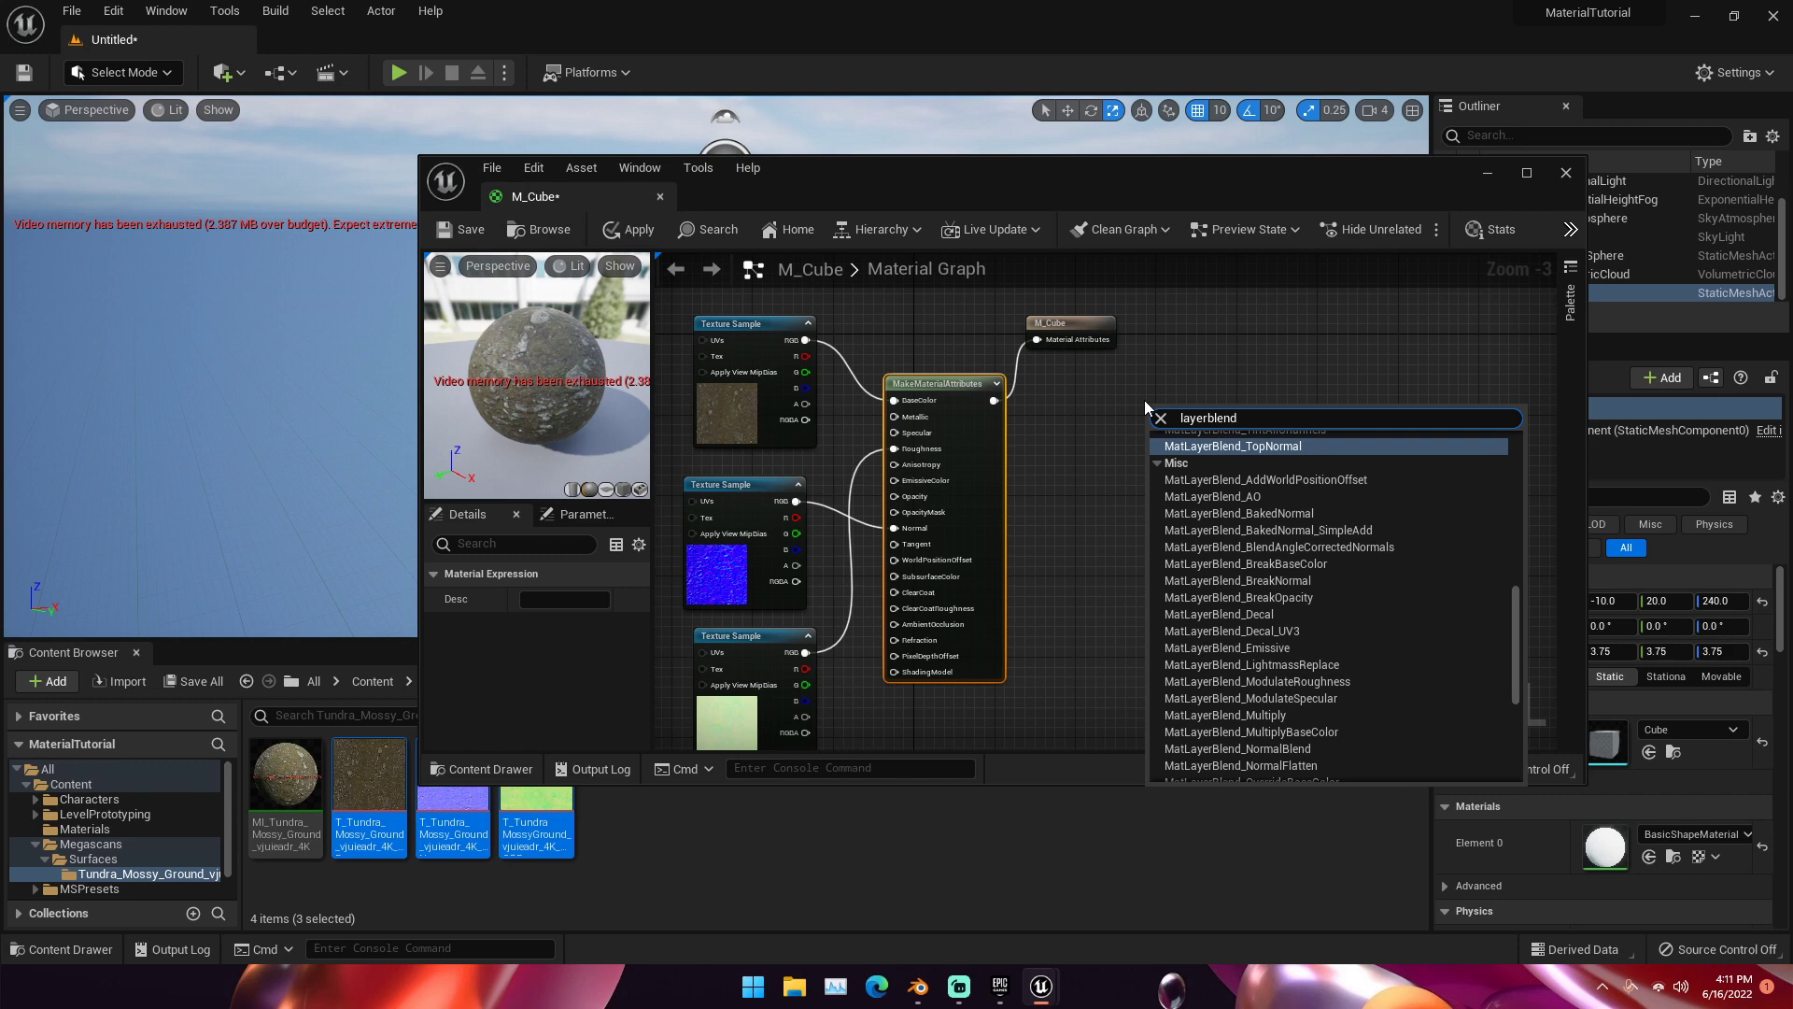
scroll(1197, 489, up, 3)
scroll(1197, 490, down, 5)
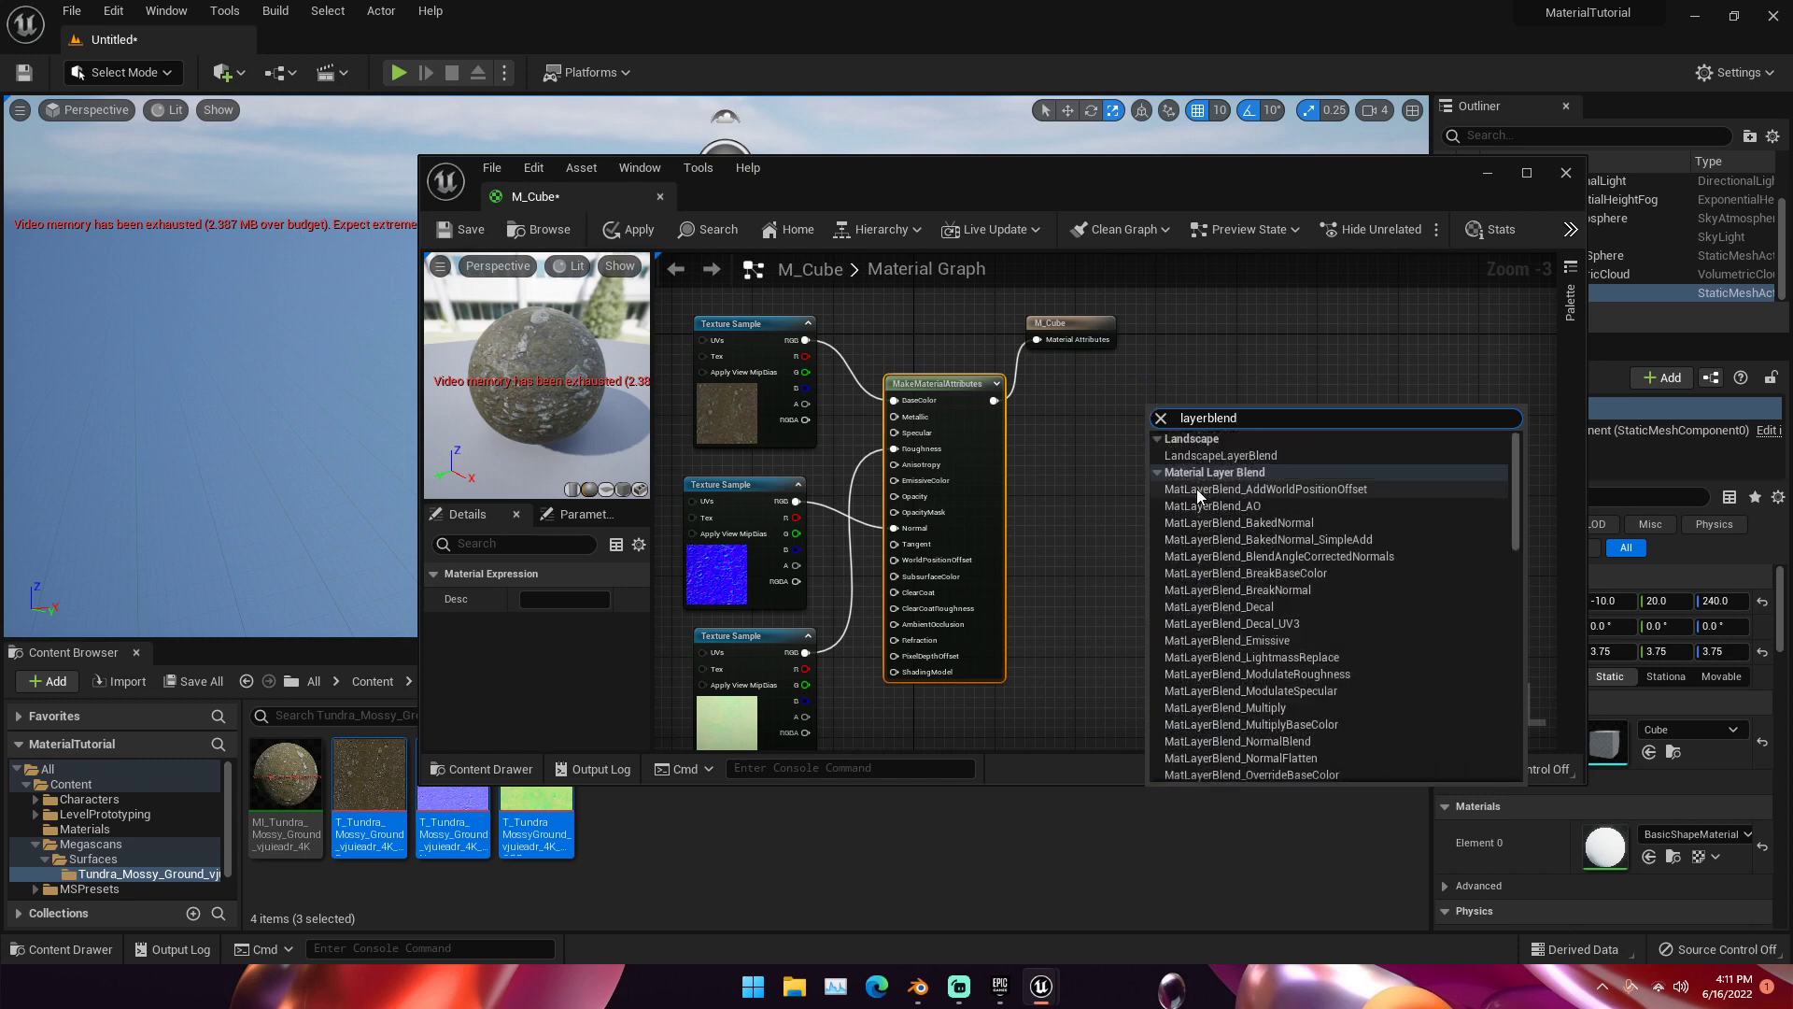
click(1216, 451)
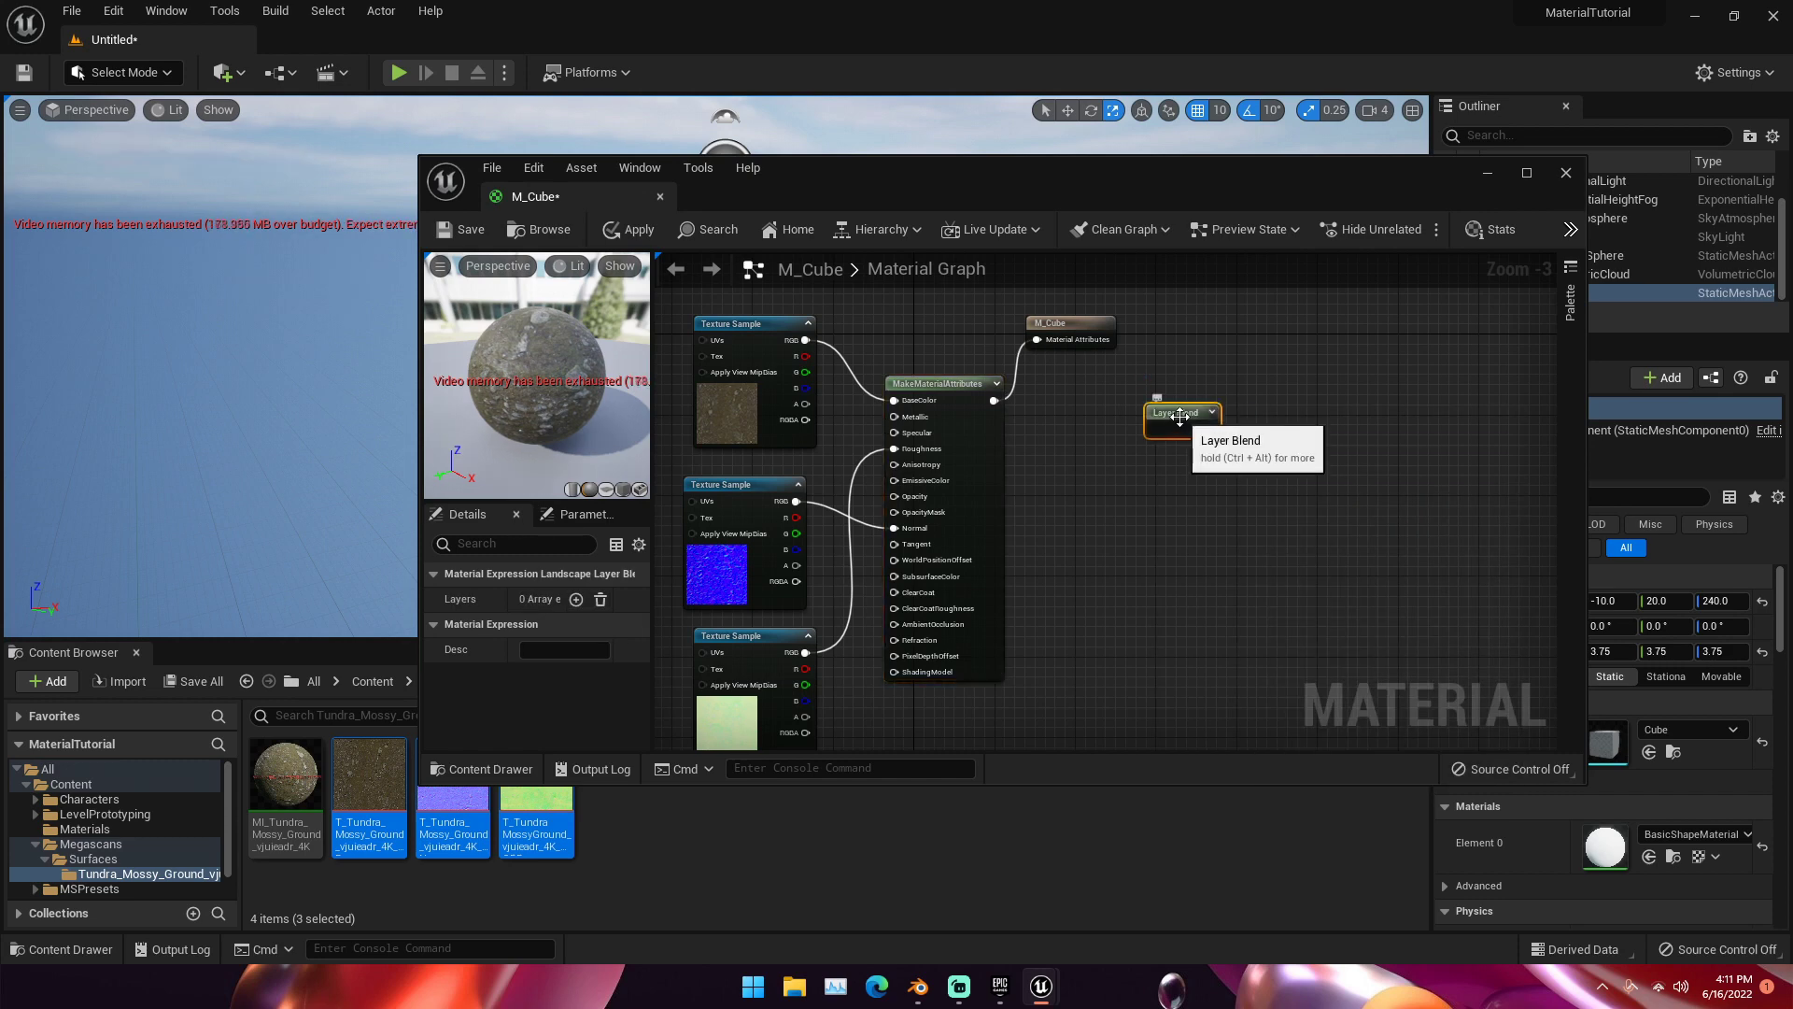
drag(1182, 413, 1110, 414)
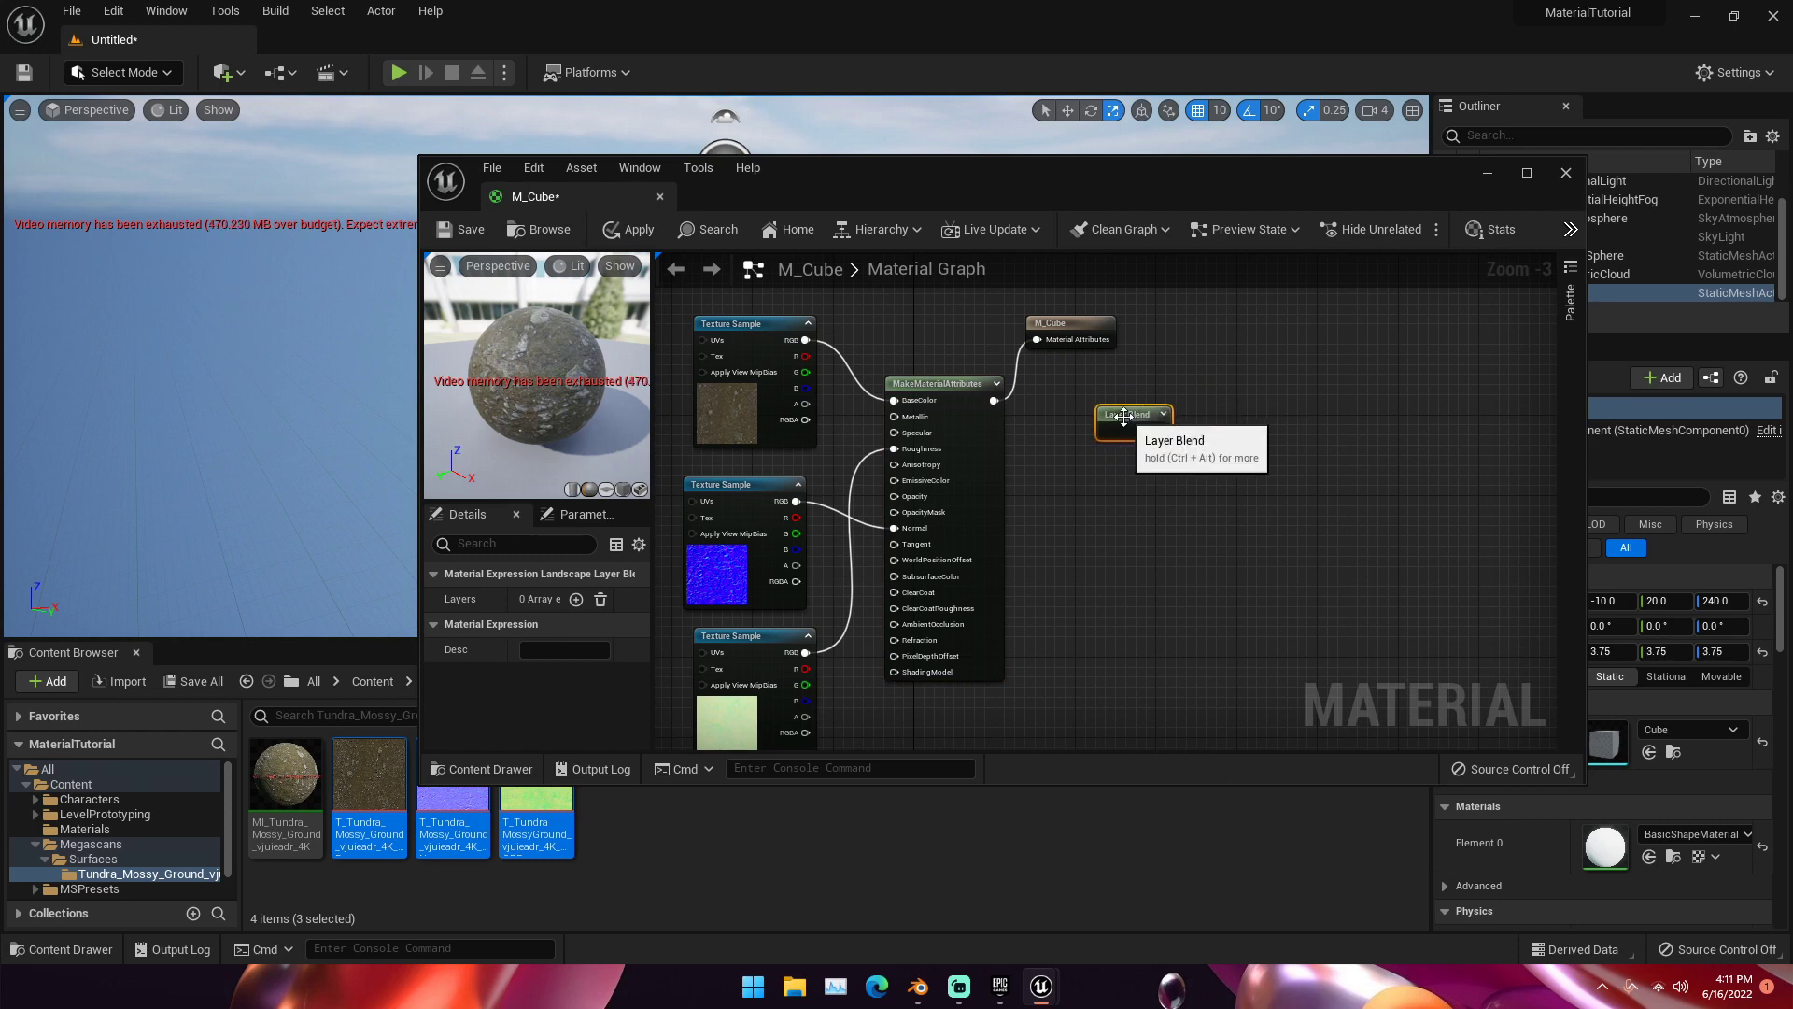
key(Delete)
Step: Add a LandscapeLayerBlend node and place it beside the MakeMaterialAttributes node
right_click(1124, 421)
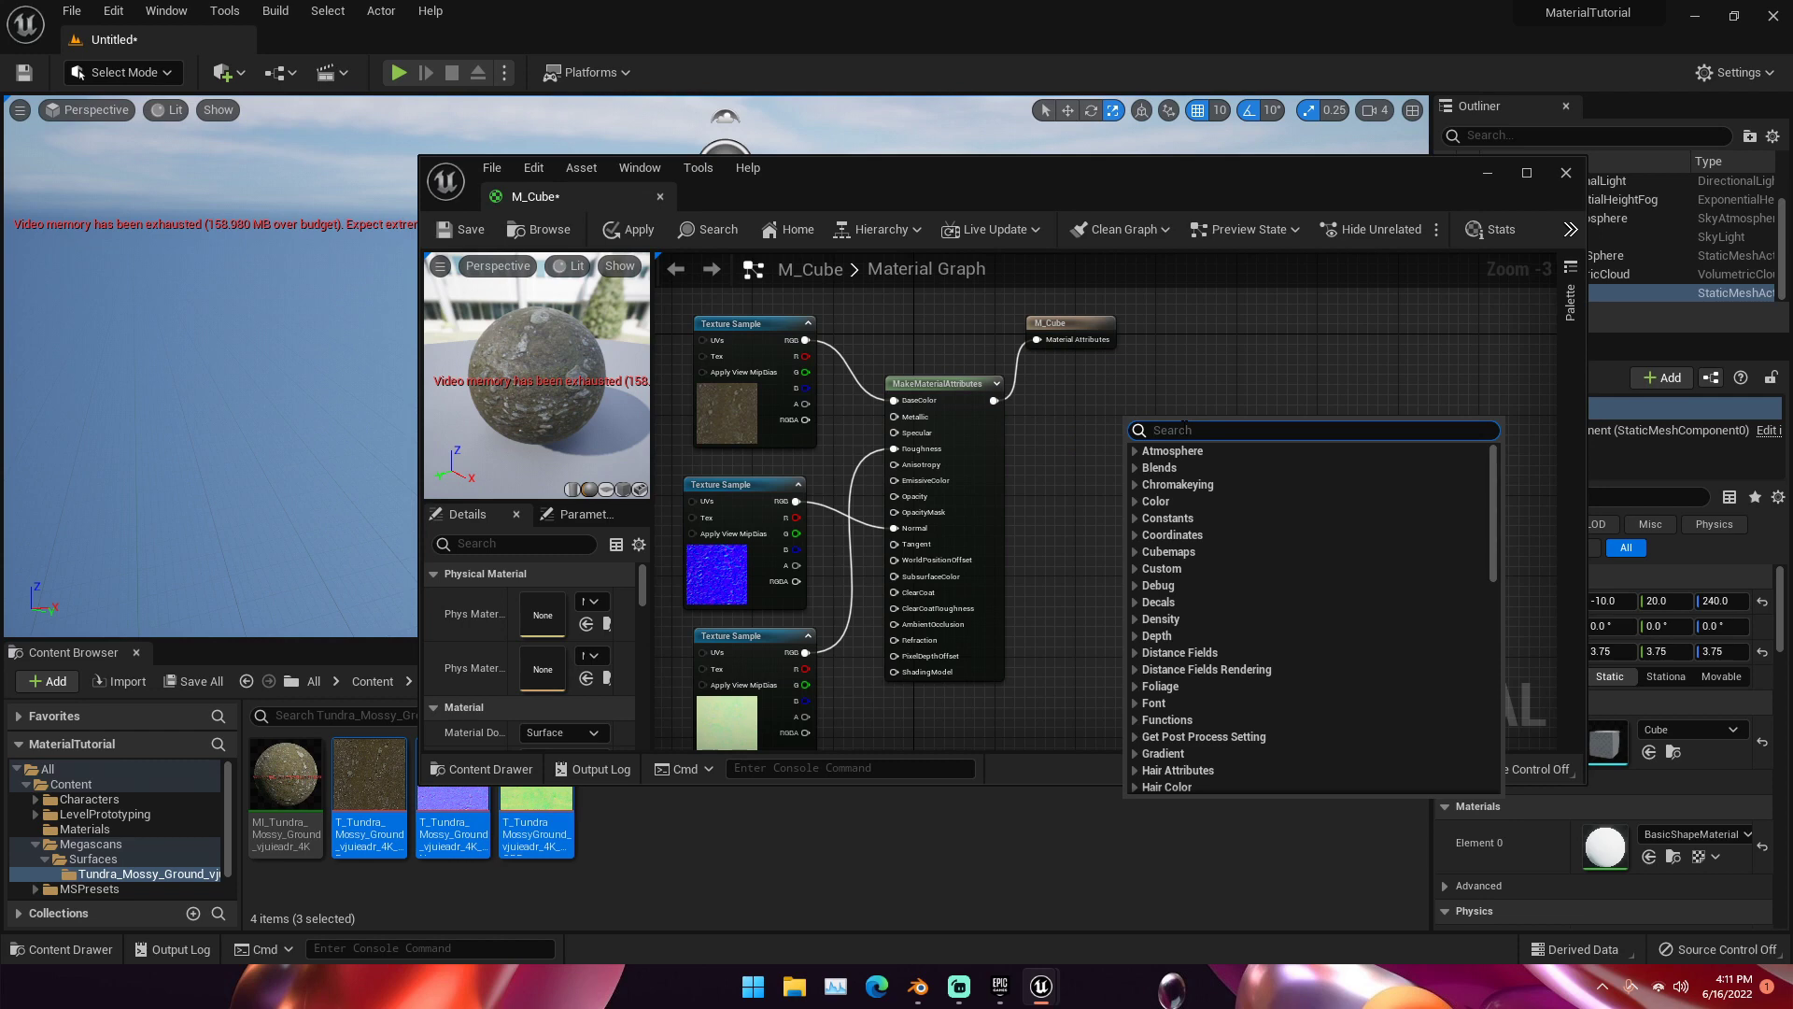
text(te)
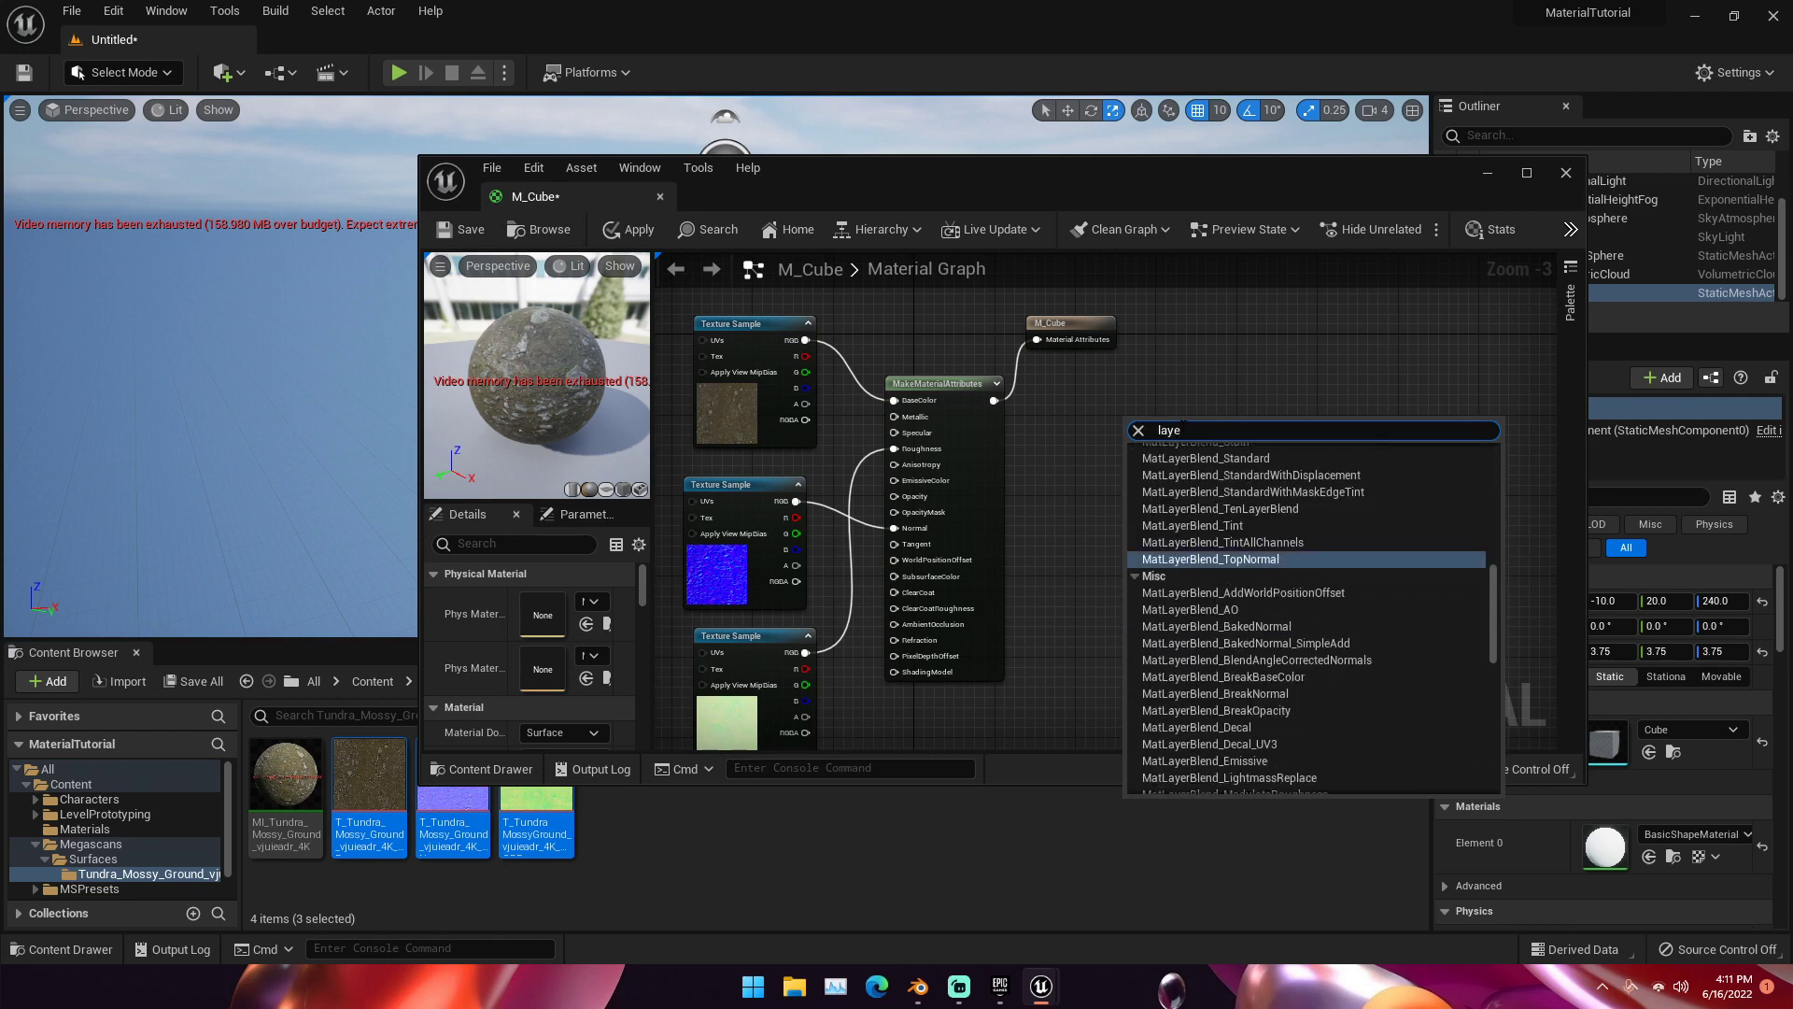
text(rrain)
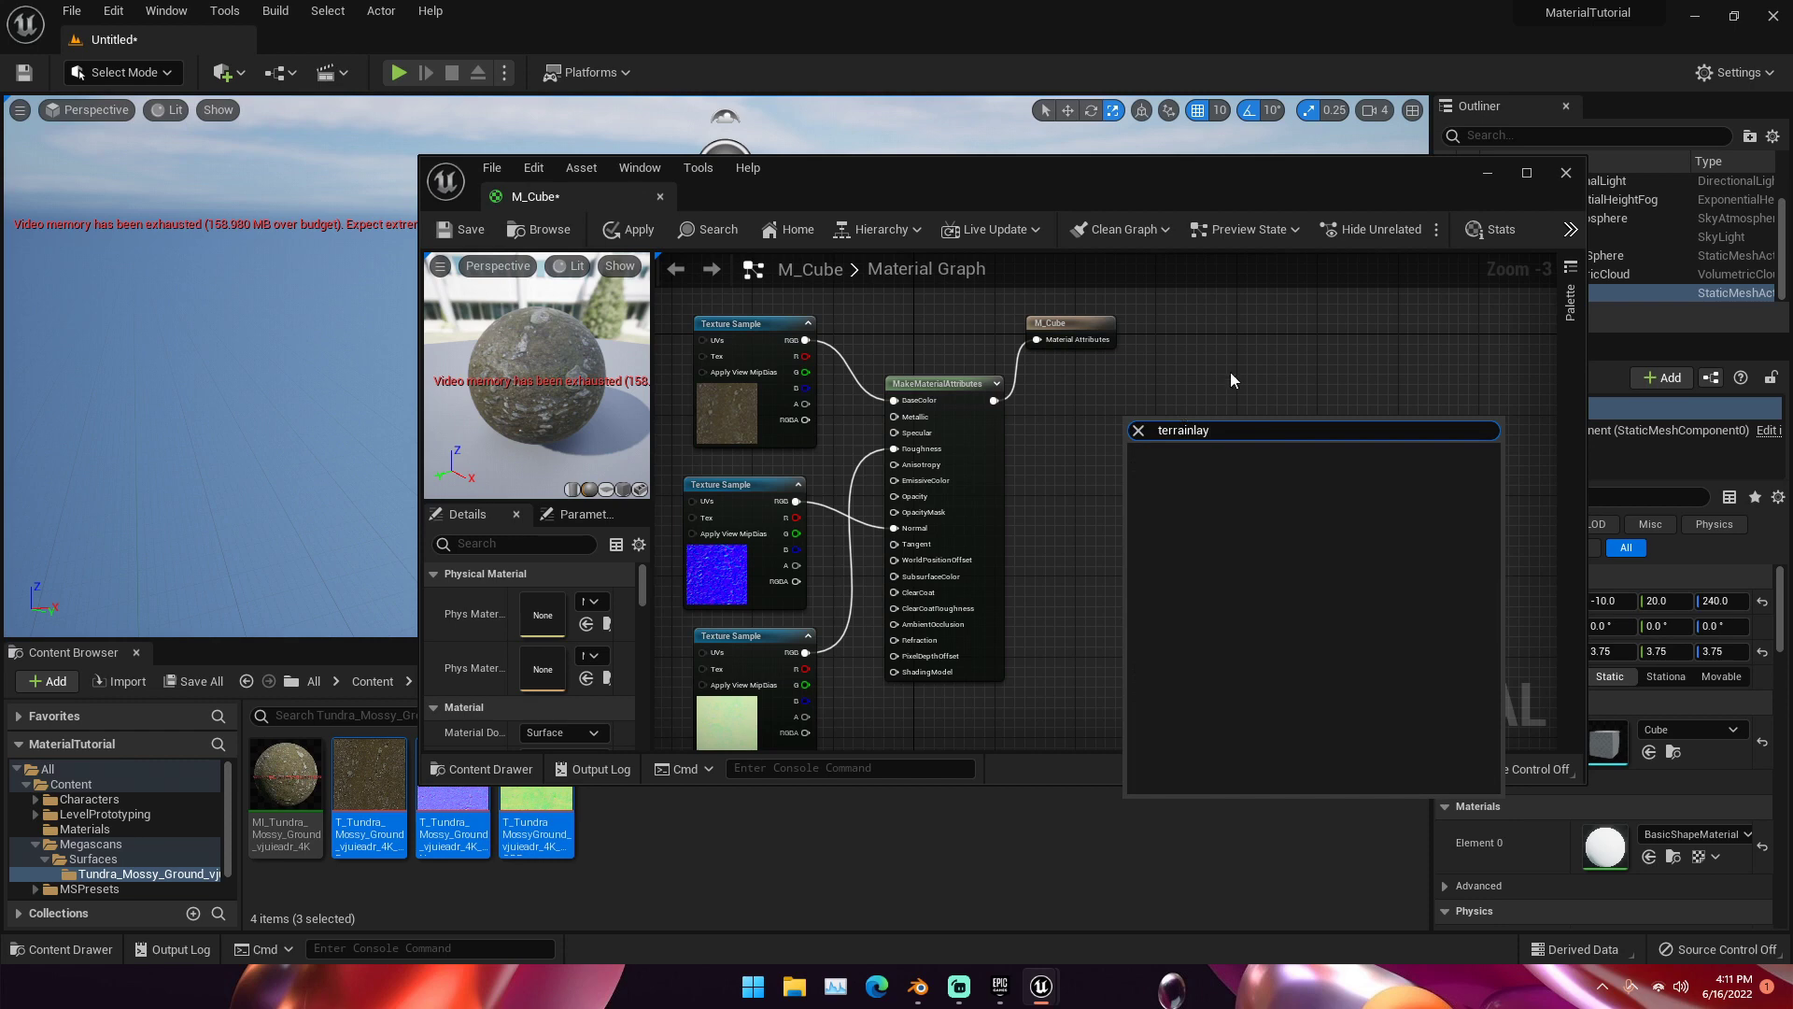
text(lay)
key(BackSpace)
key(BackSpace)
key(BackSpace)
key(BackSpace)
key(BackSpace)
key(BackSpace)
key(BackSpace)
key(BackSpace)
key(BackSpace)
key(BackSpace)
text(laye)
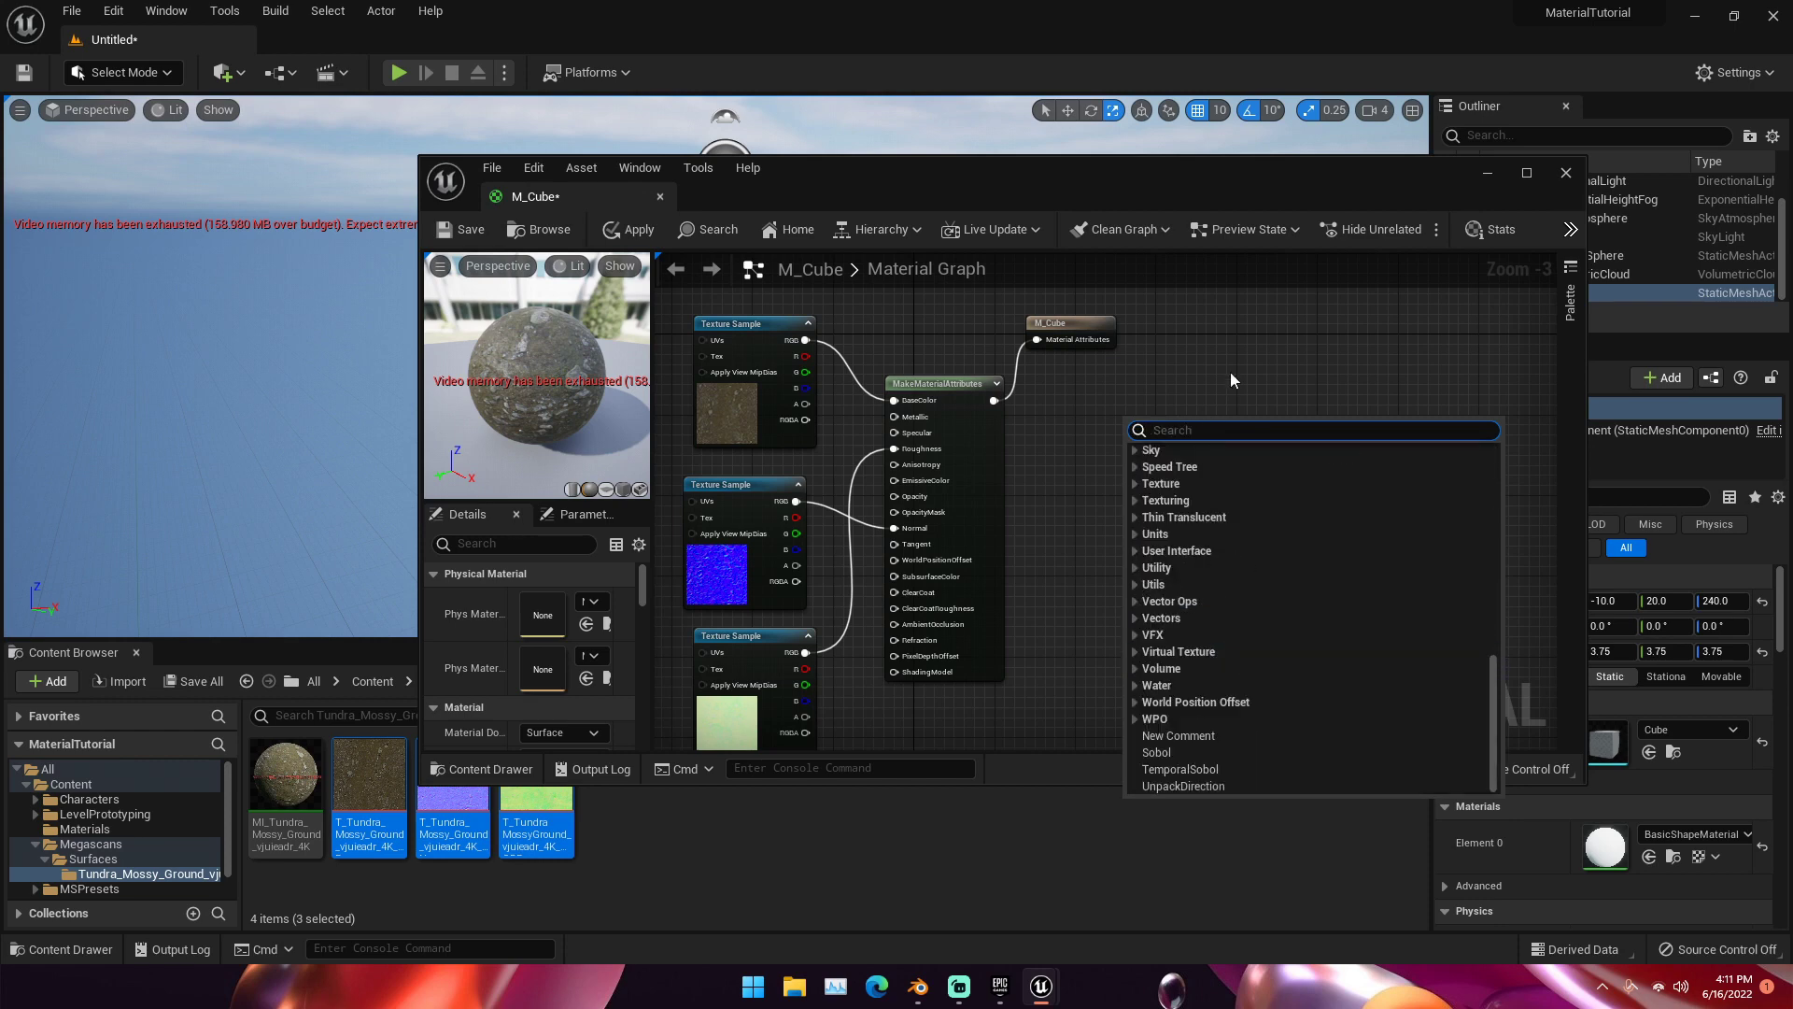
key(BackSpace)
key(BackSpace)
text(nds)
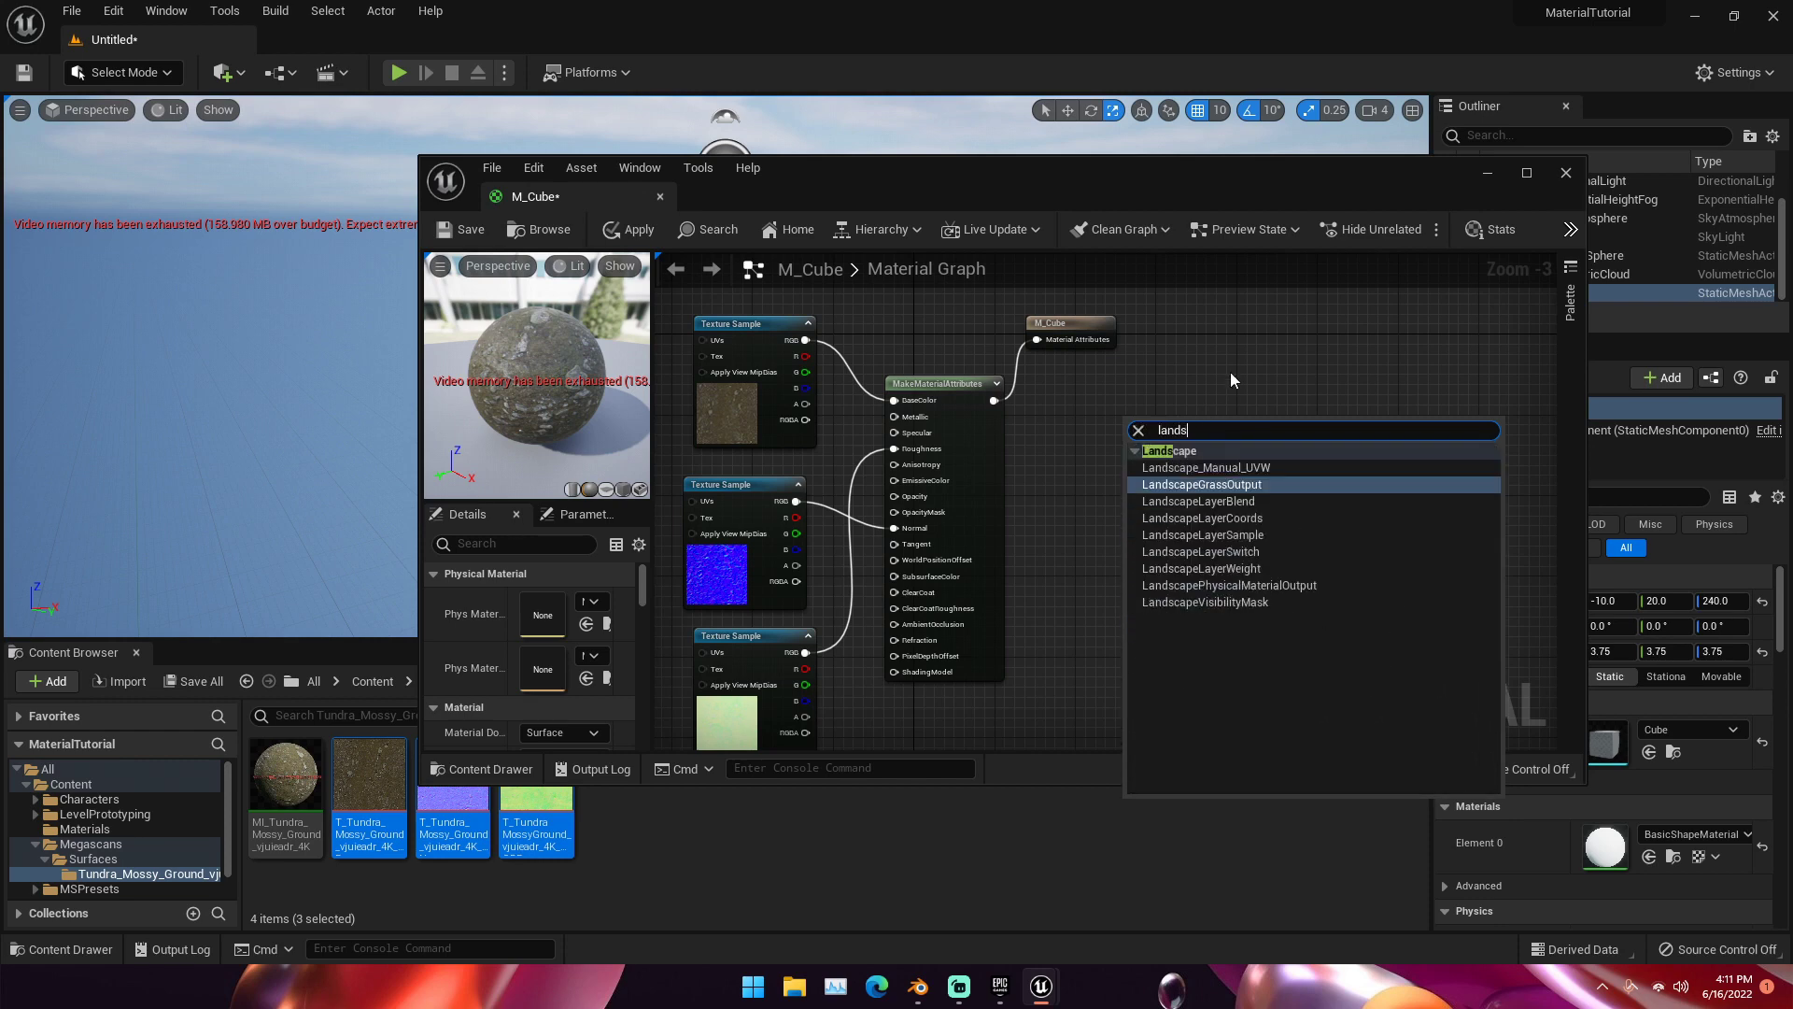
key(Down)
key(Return)
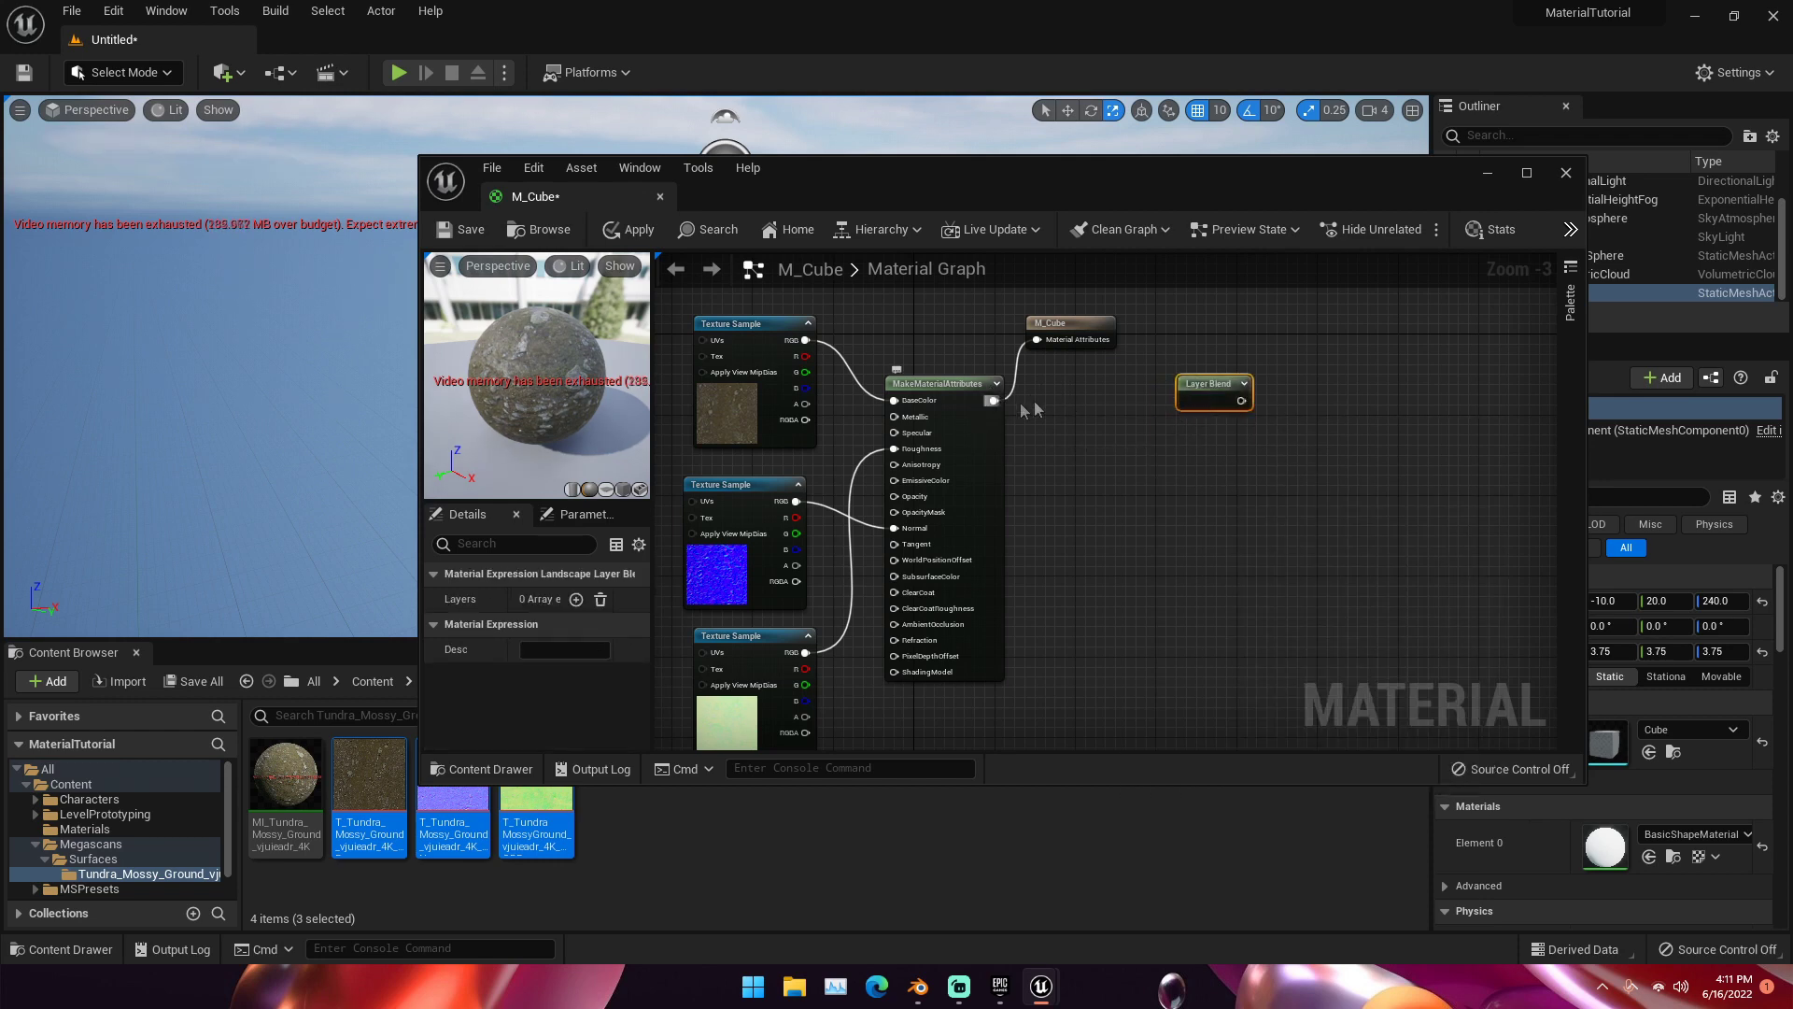
drag(1220, 383, 1159, 403)
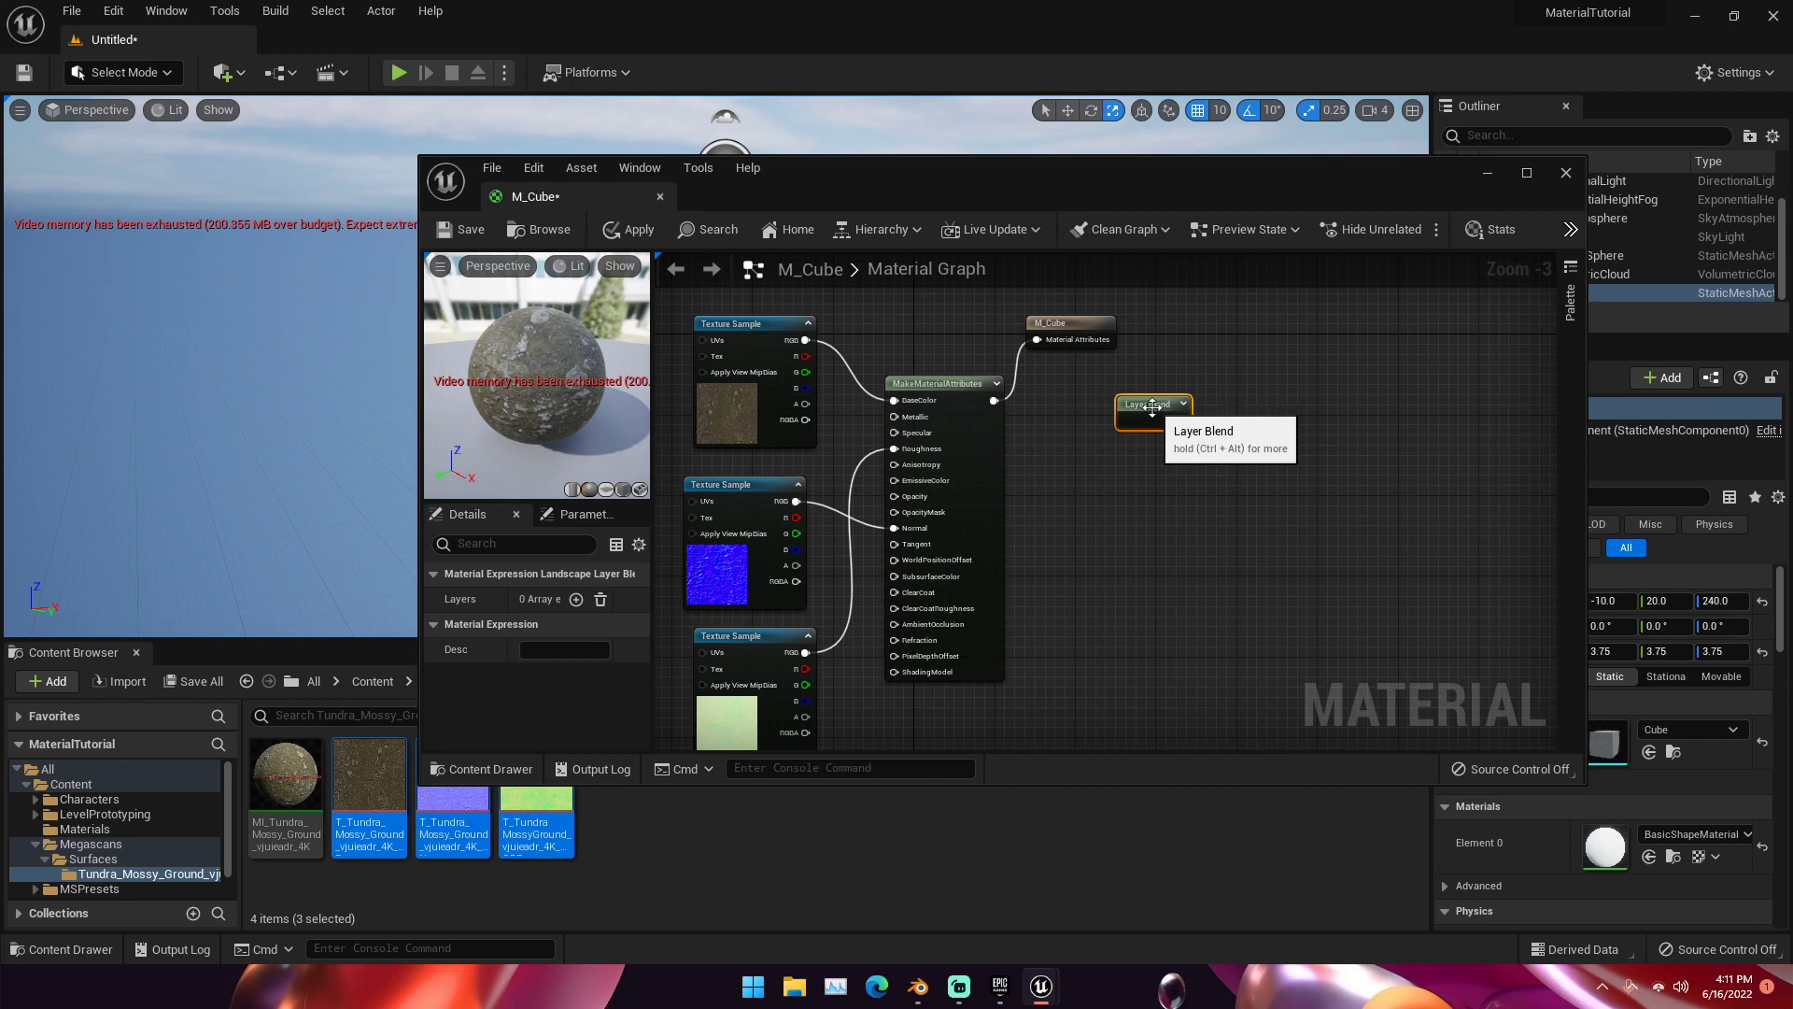
Step: Add two layers to the Layer Blend node and connect the MakeMaterialAttributes output to its first layer input
click(575, 599)
click(575, 599)
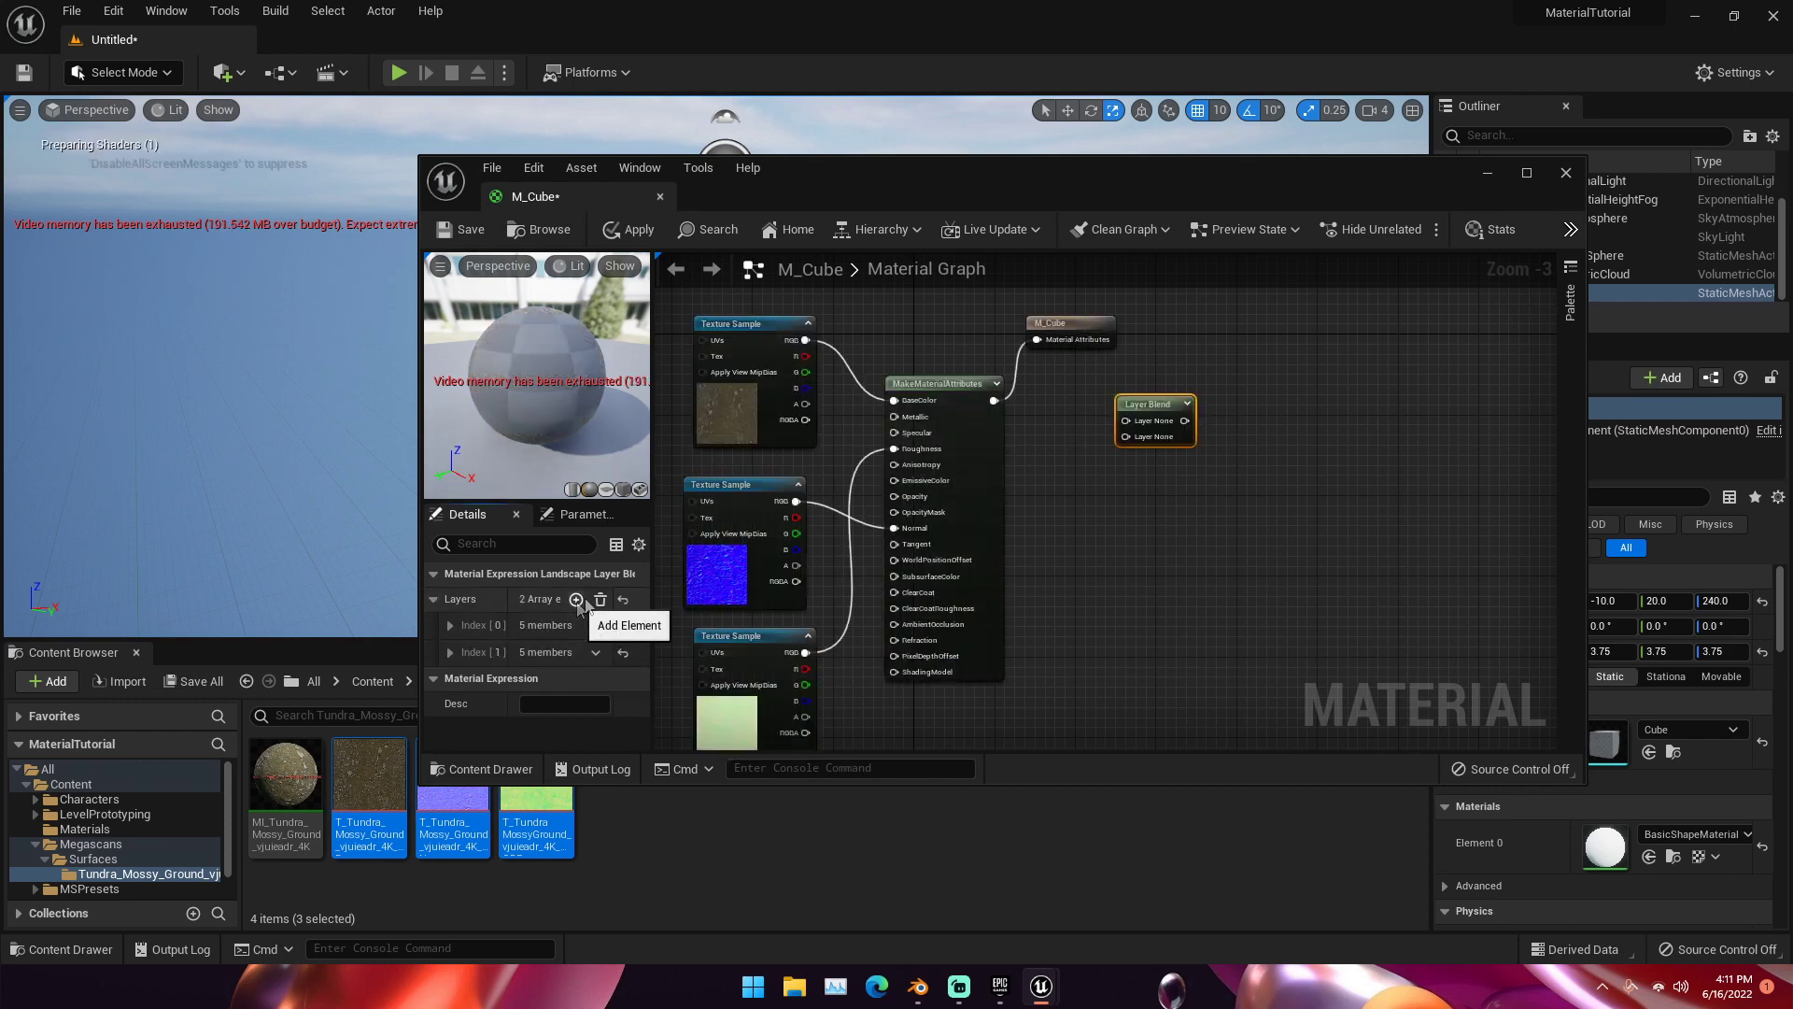
drag(1141, 405, 1035, 441)
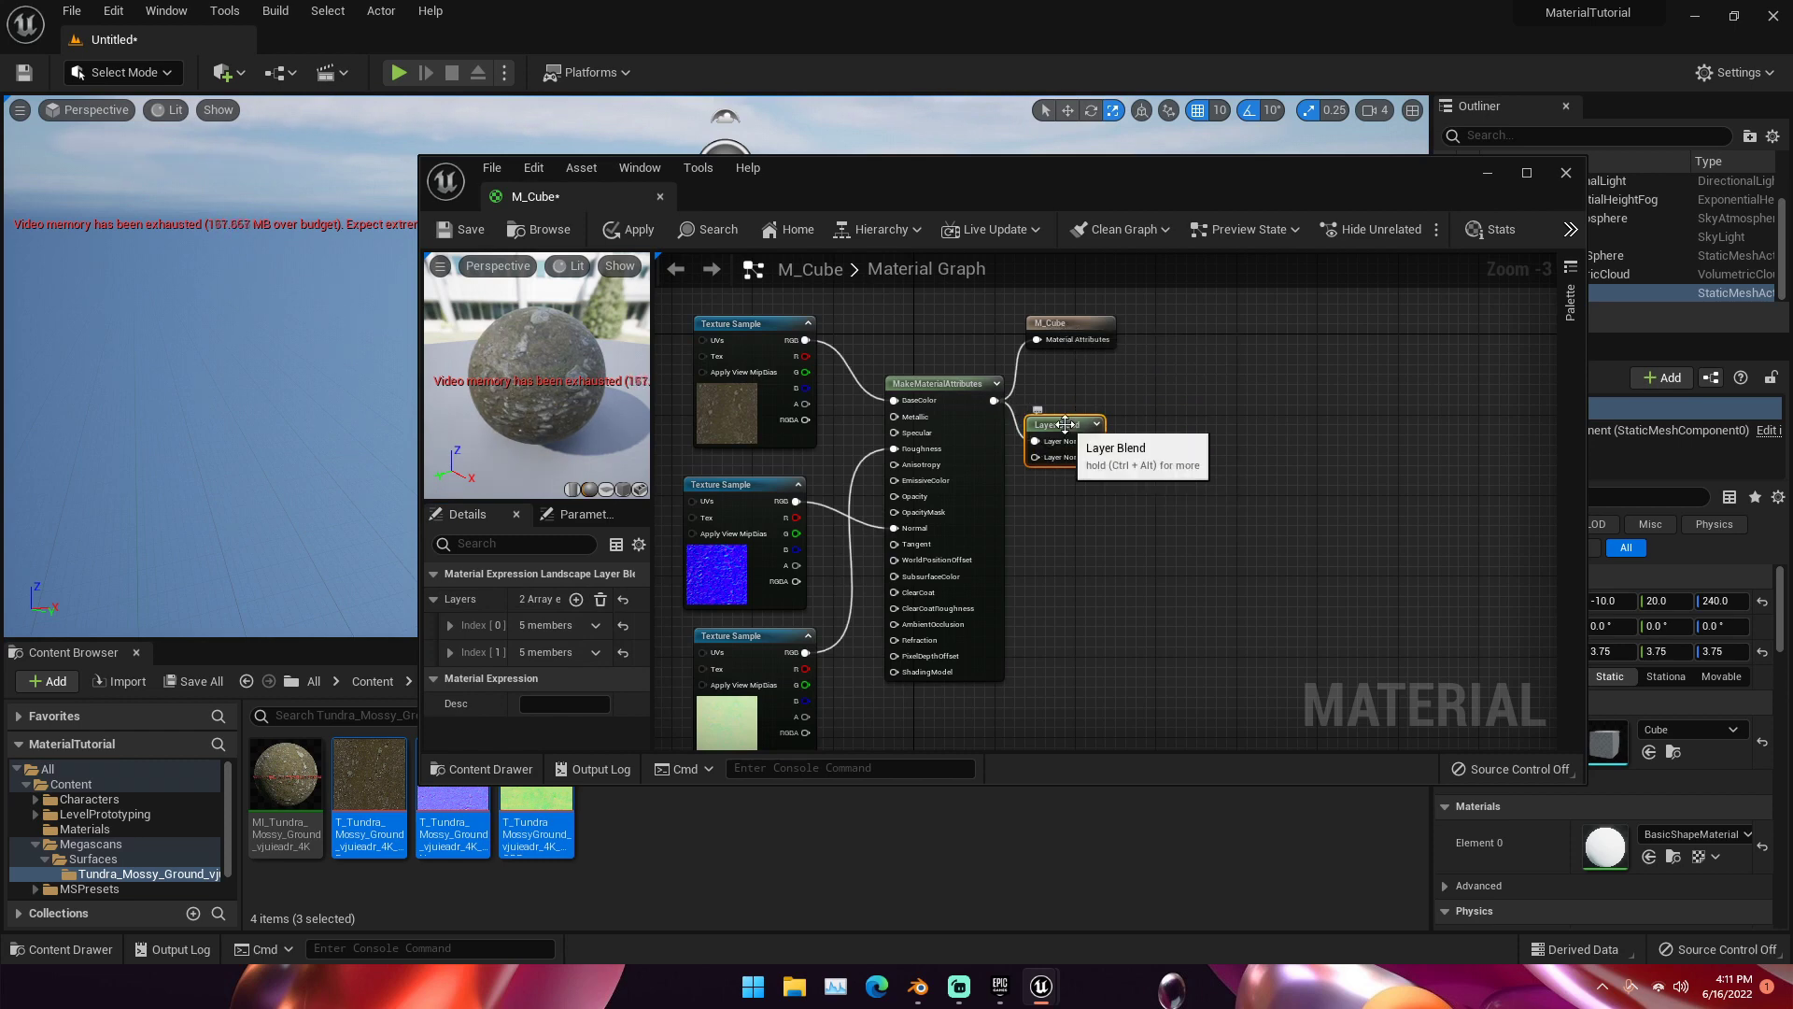
Step: Delete the Layer Blend and MakeMaterialAttributes nodes from the M_Cube graph
key(Delete)
click(954, 389)
key(Delete)
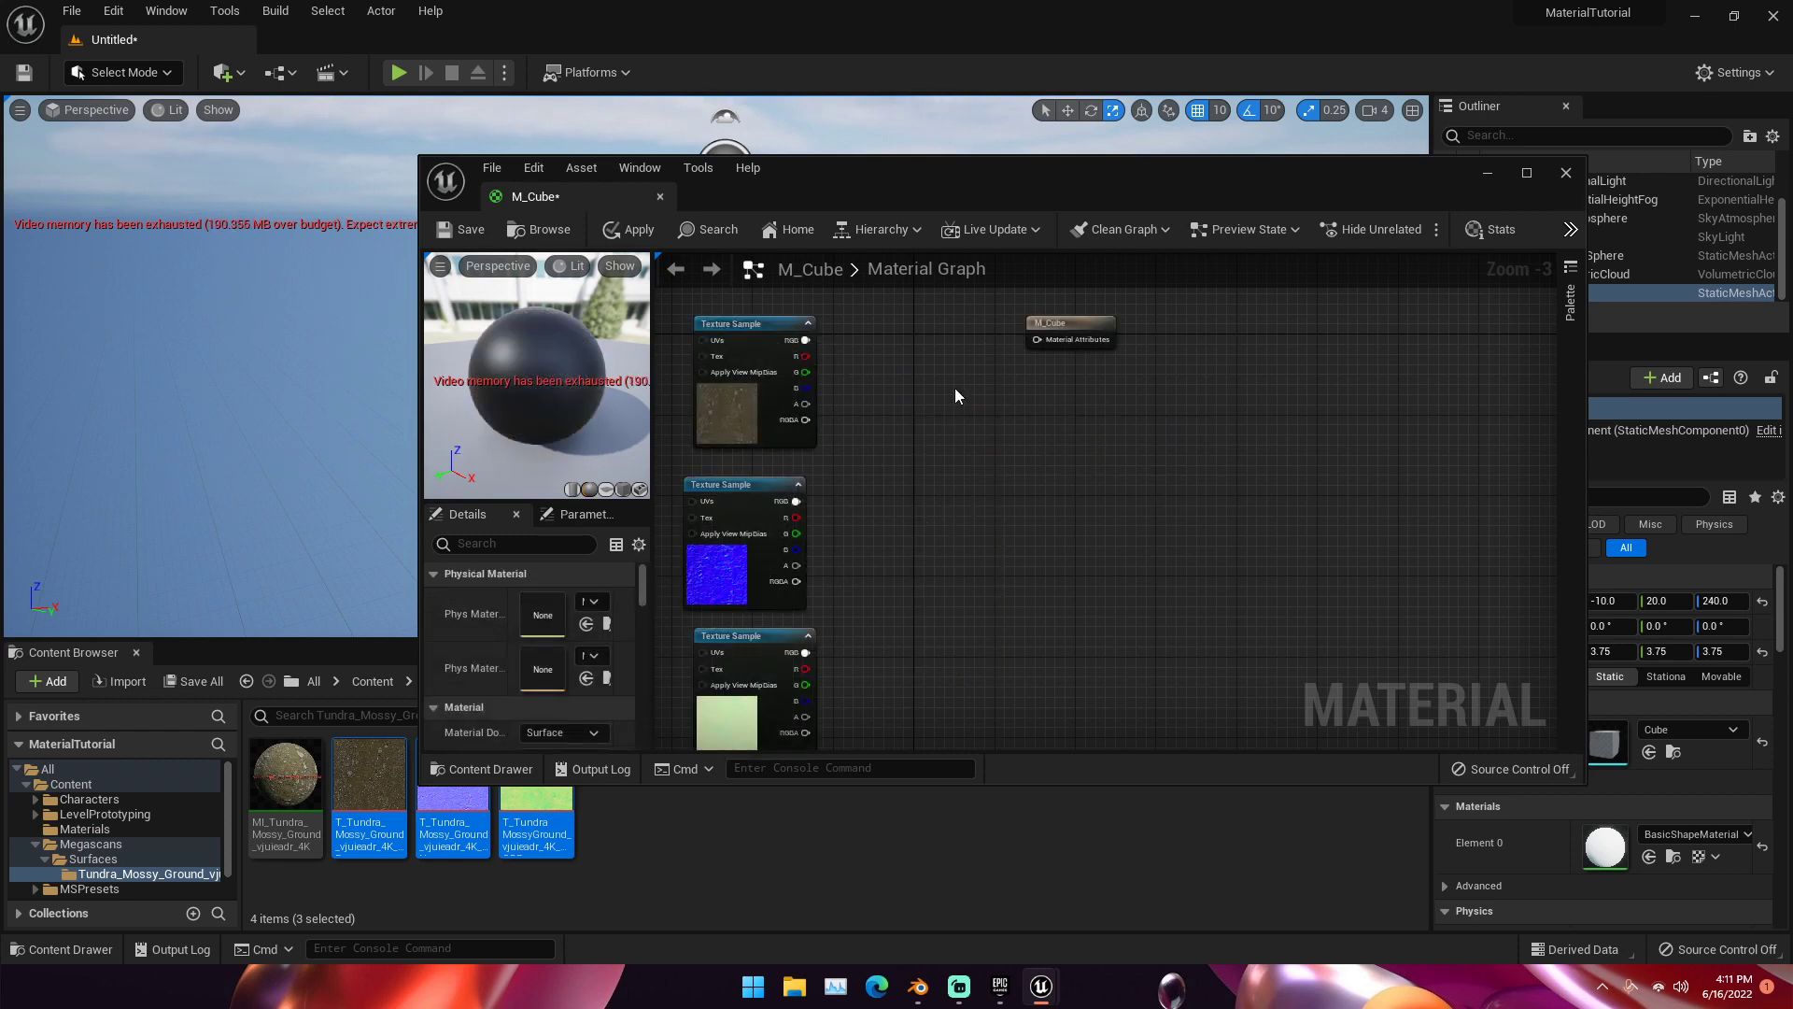
Step: Disable Use Material Attributes on the M_Cube node
click(1067, 323)
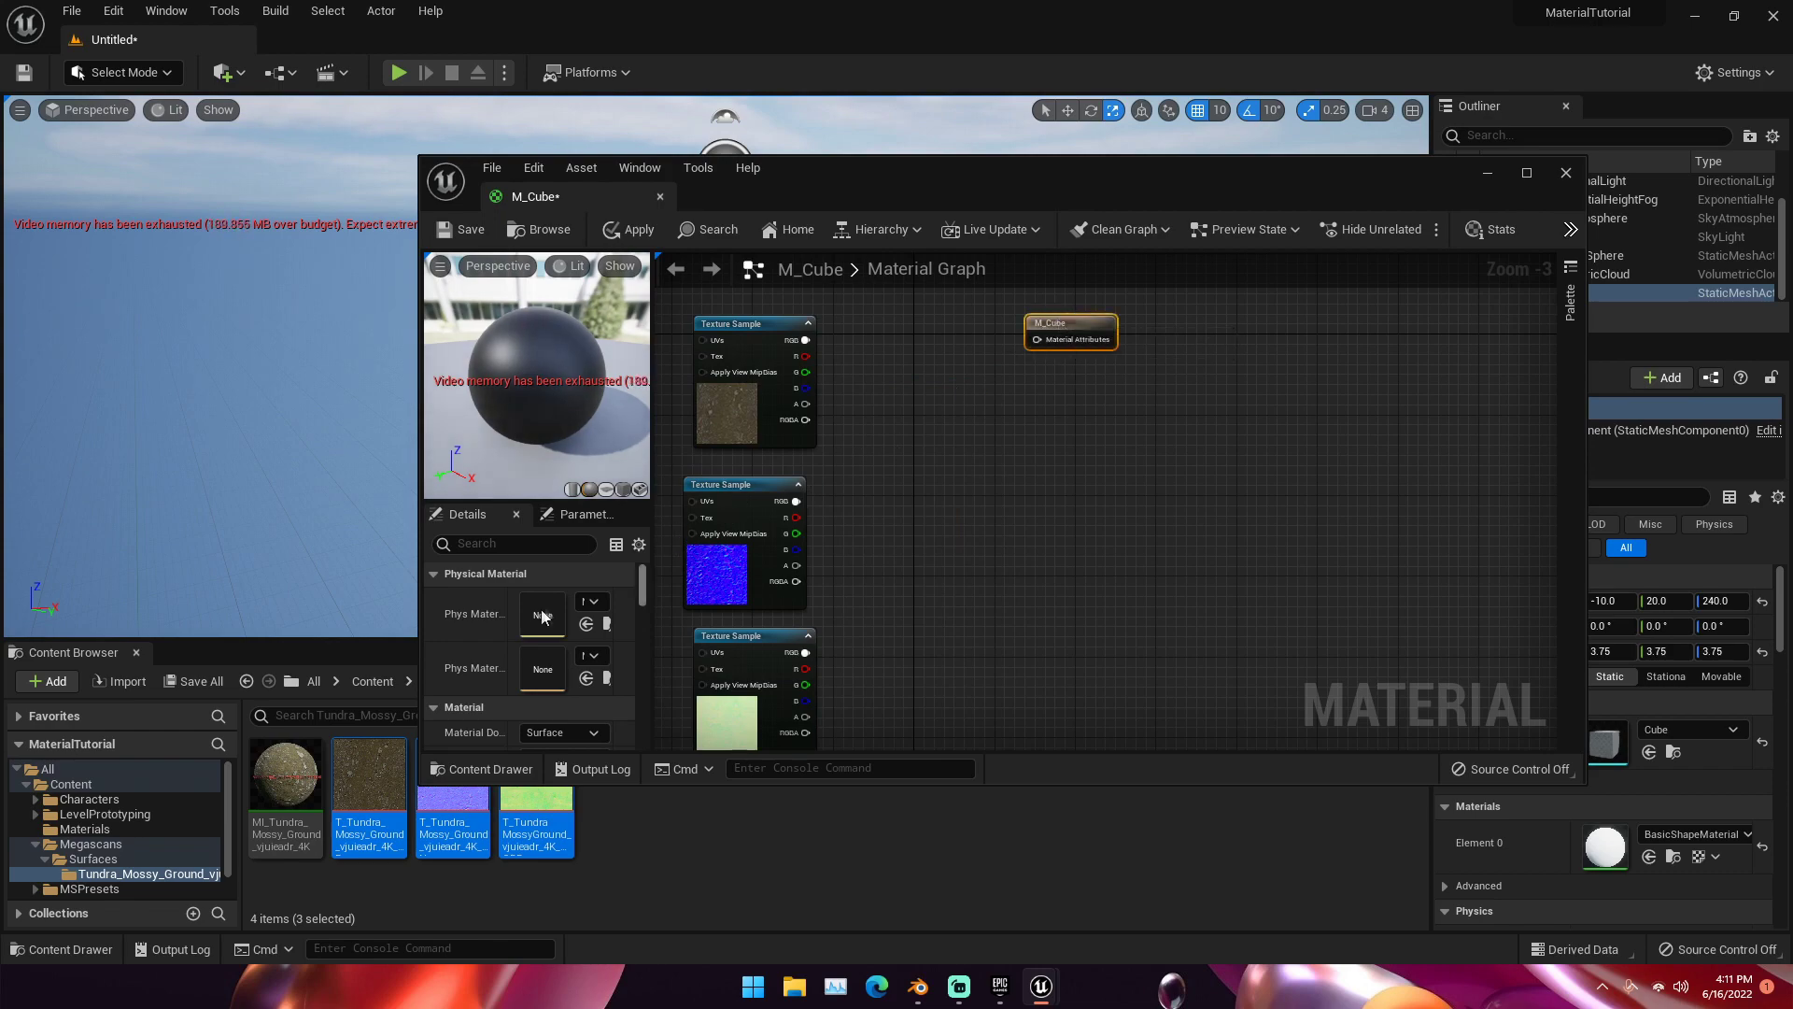
scroll(542, 616, down, 3)
click(528, 715)
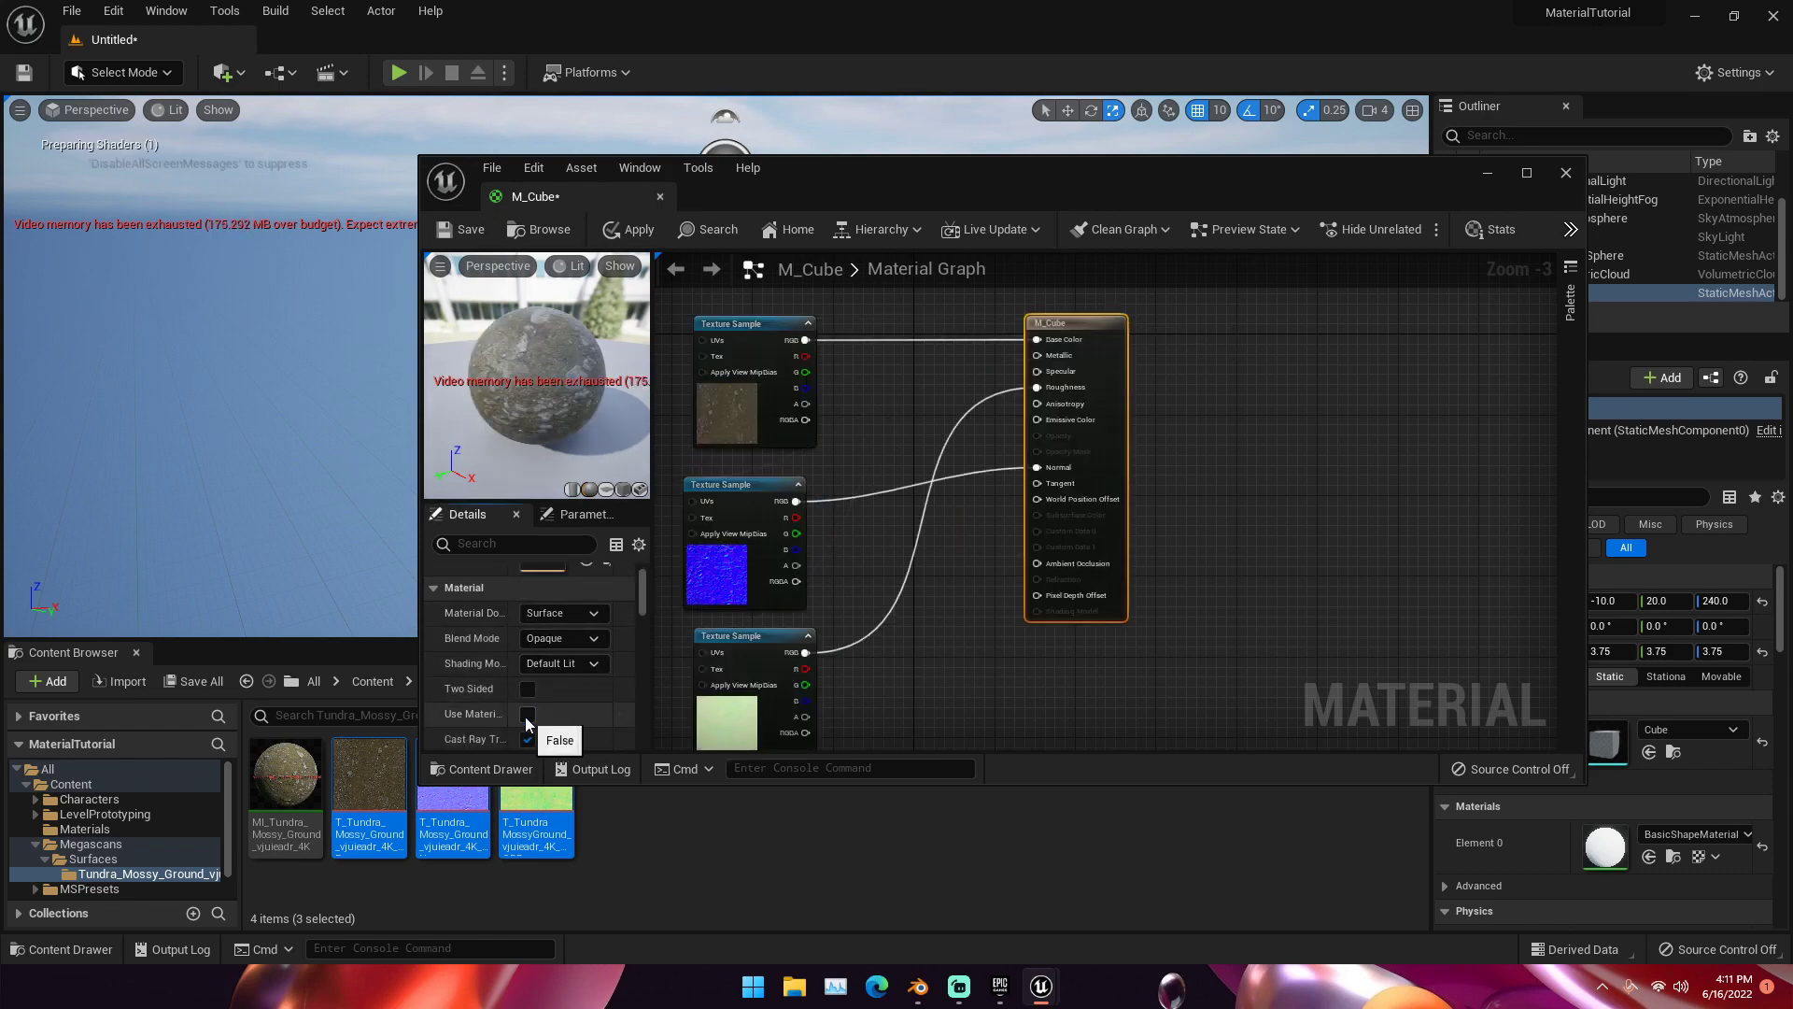
Step: Check the M_Cube preview sphere, save the material and close its editor
scroll(782, 420, up, 2)
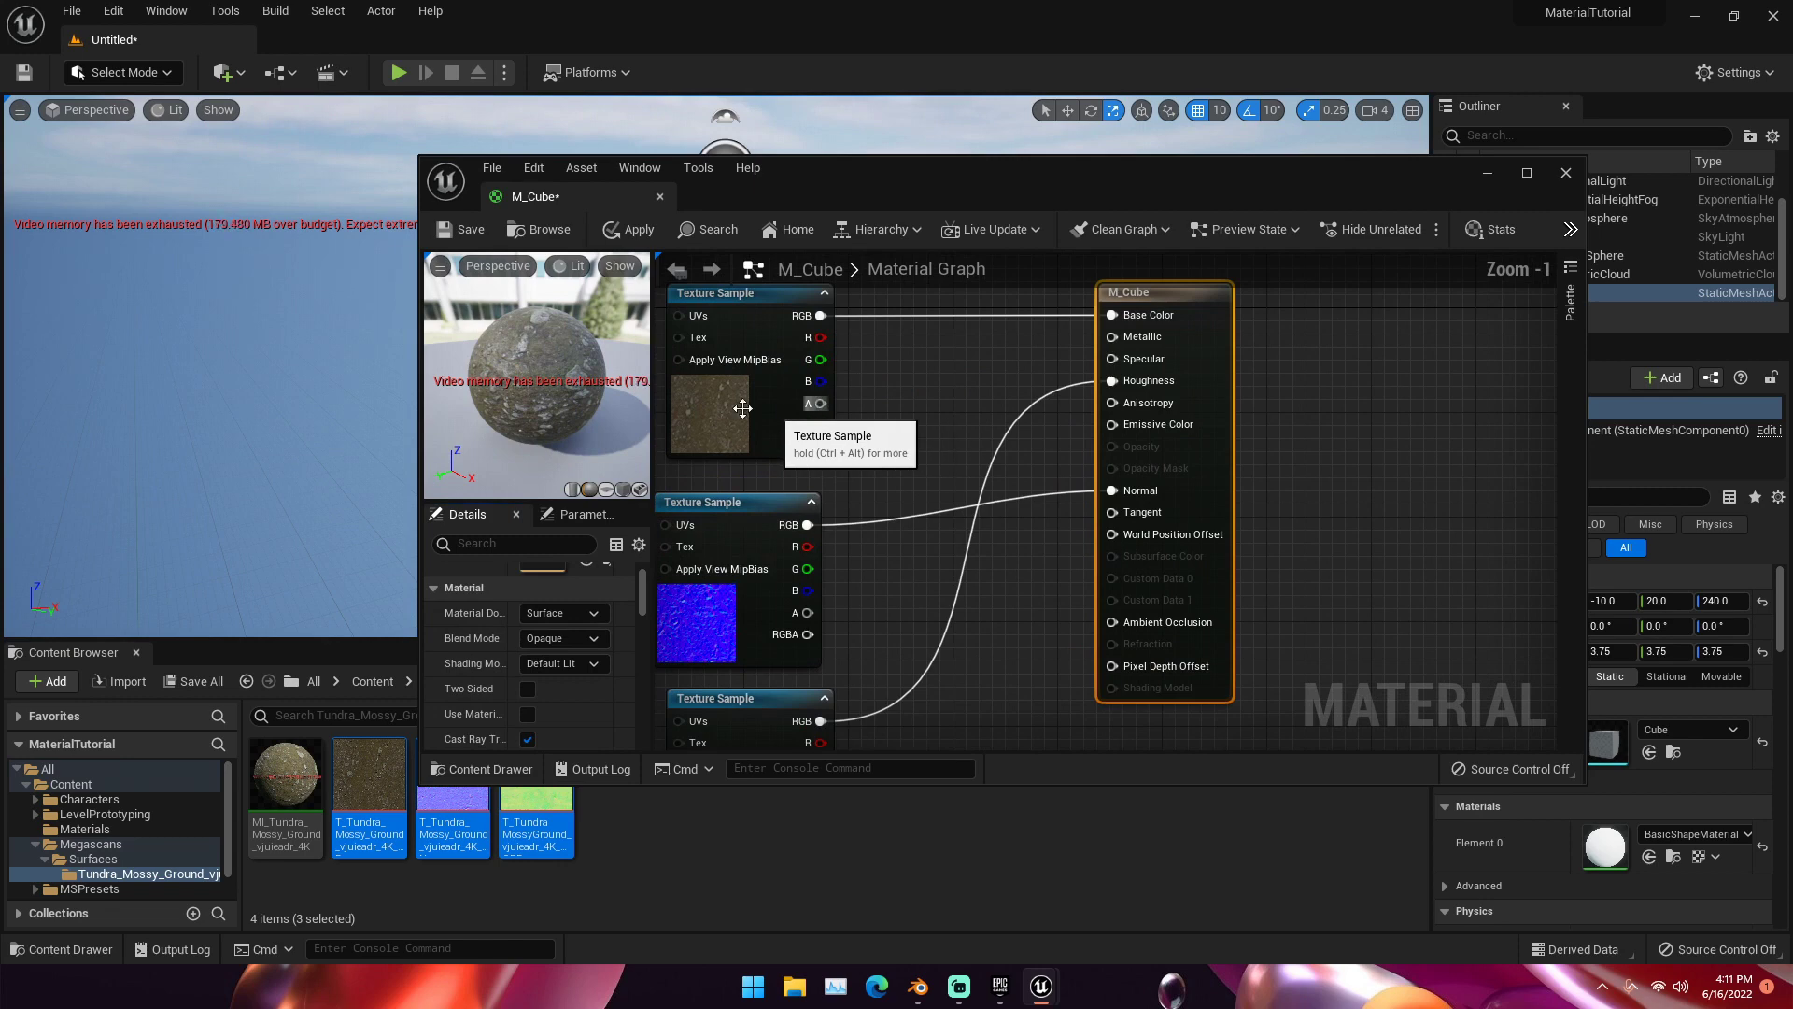
drag(579, 362, 635, 359)
scroll(579, 361, up, 5)
scroll(579, 361, down, 5)
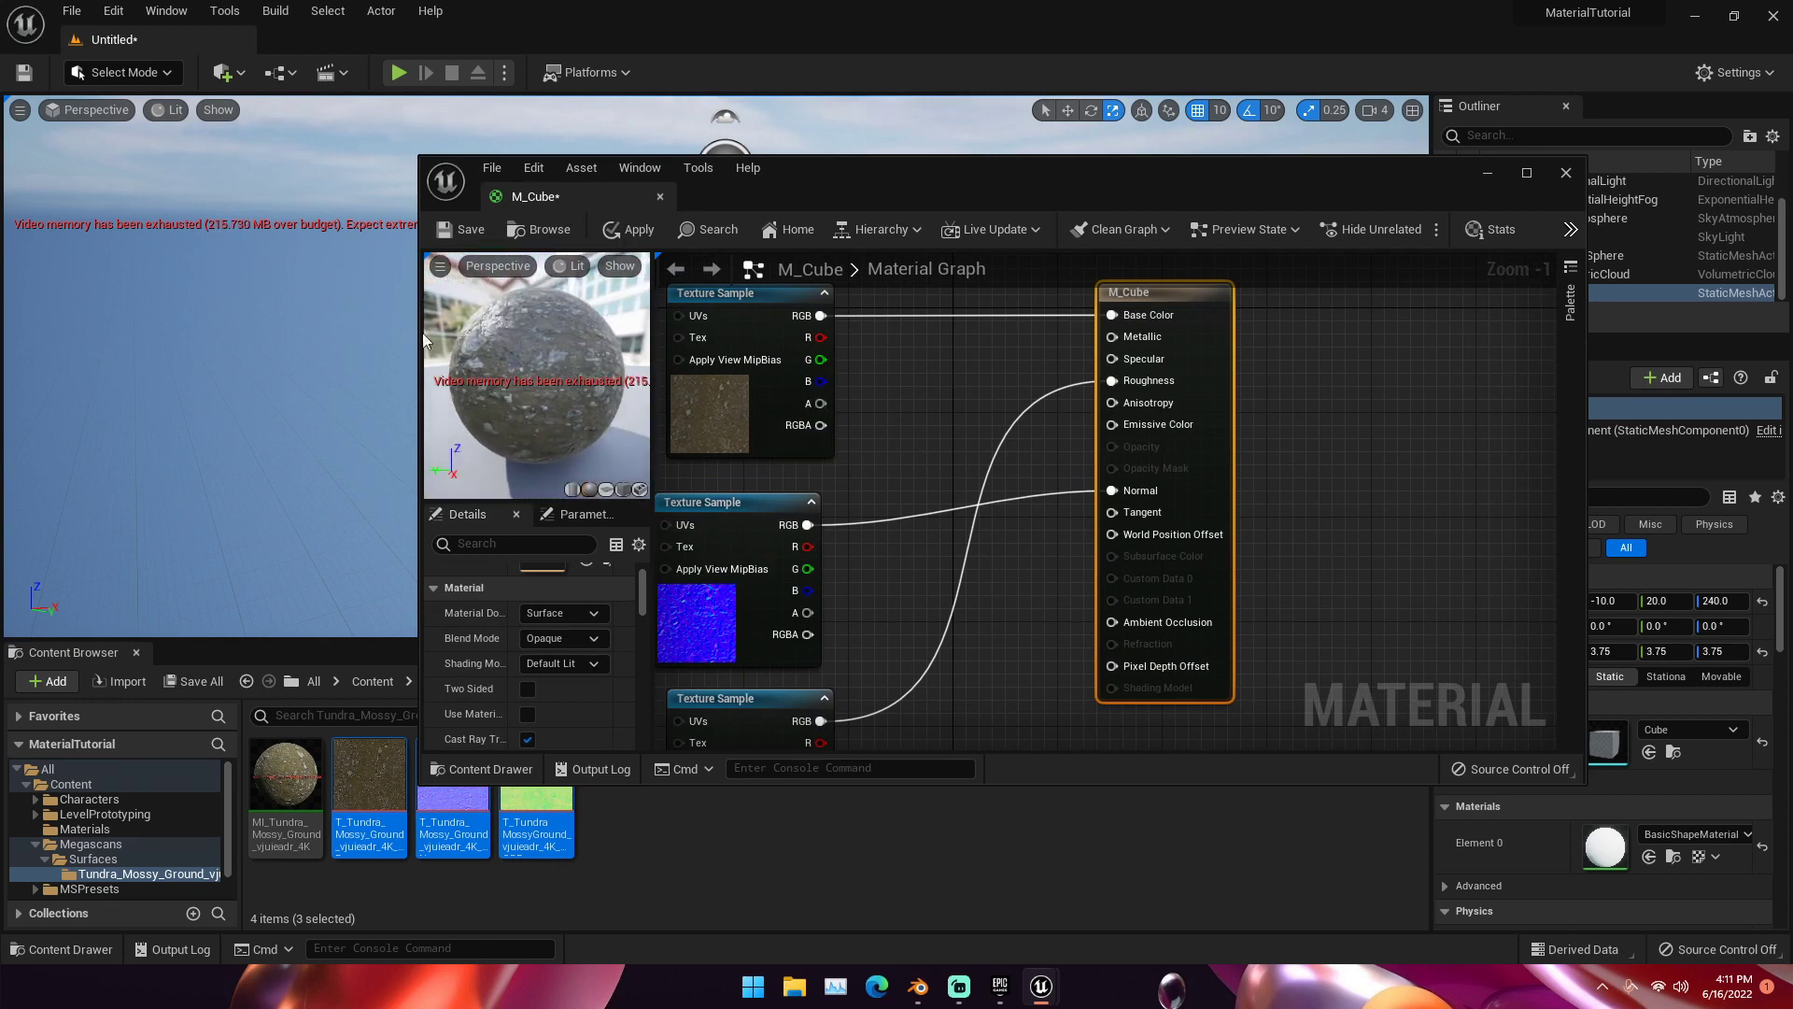
click(462, 234)
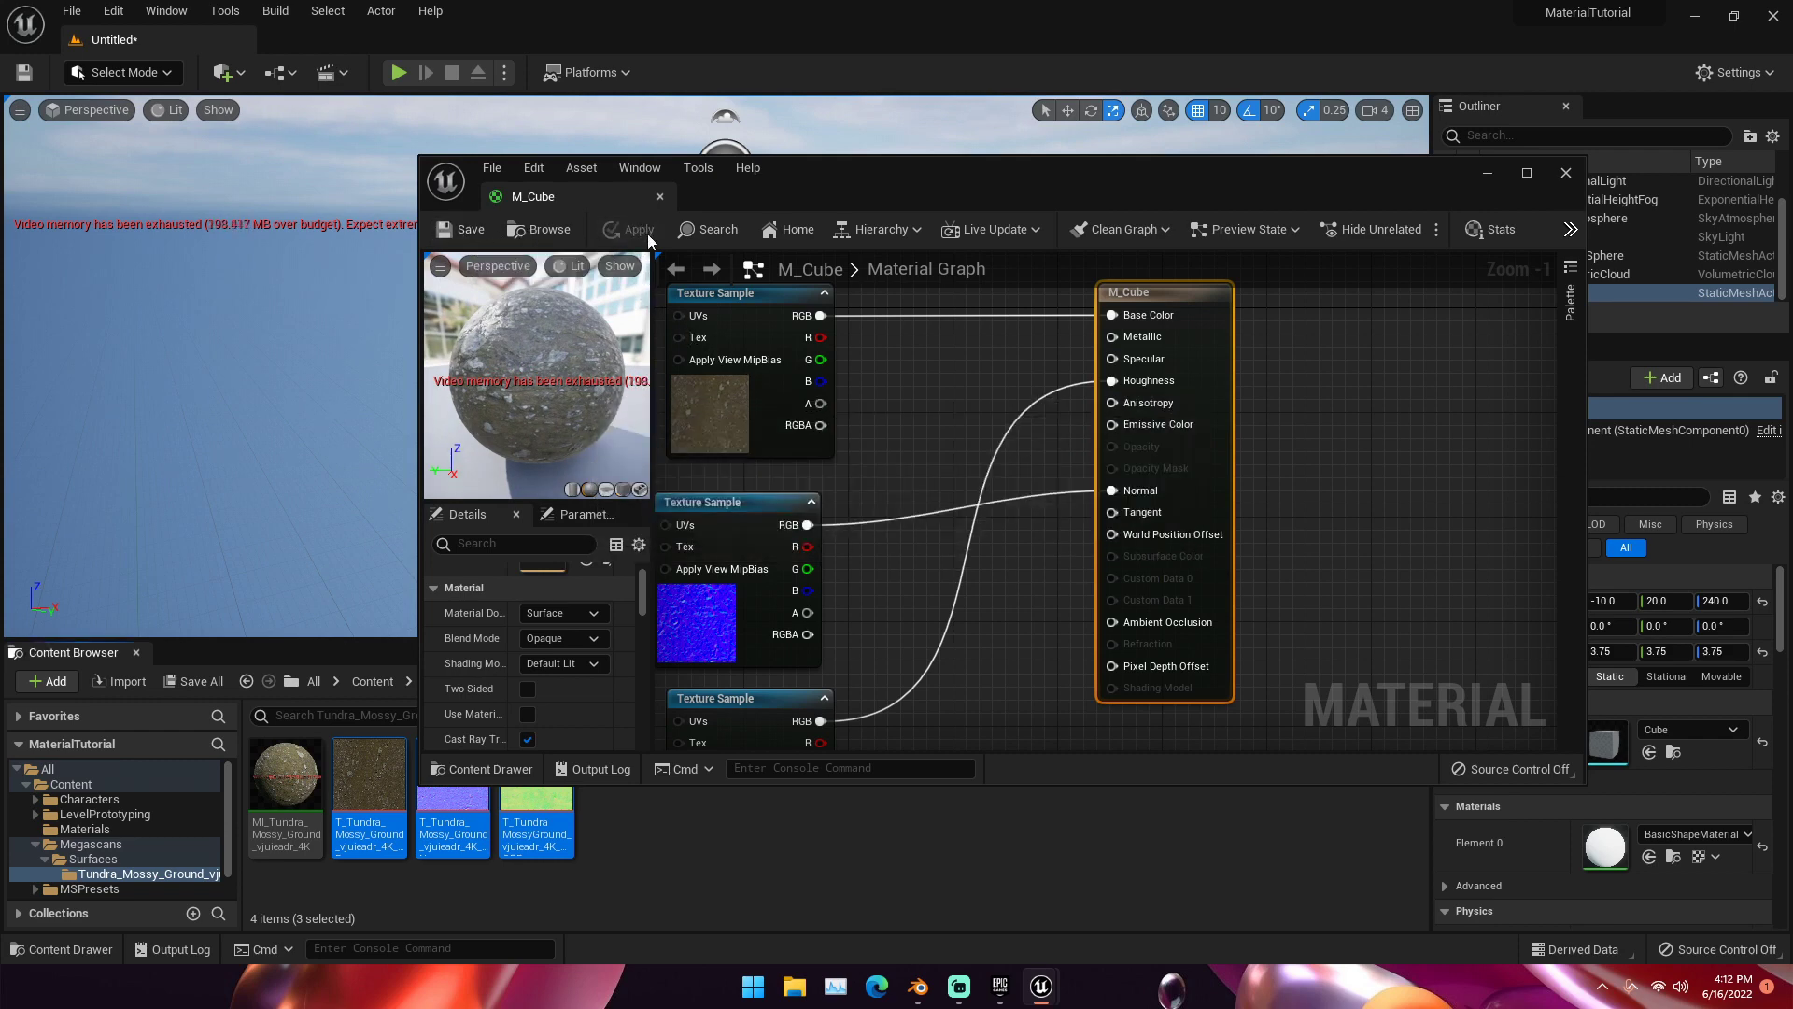
click(1567, 175)
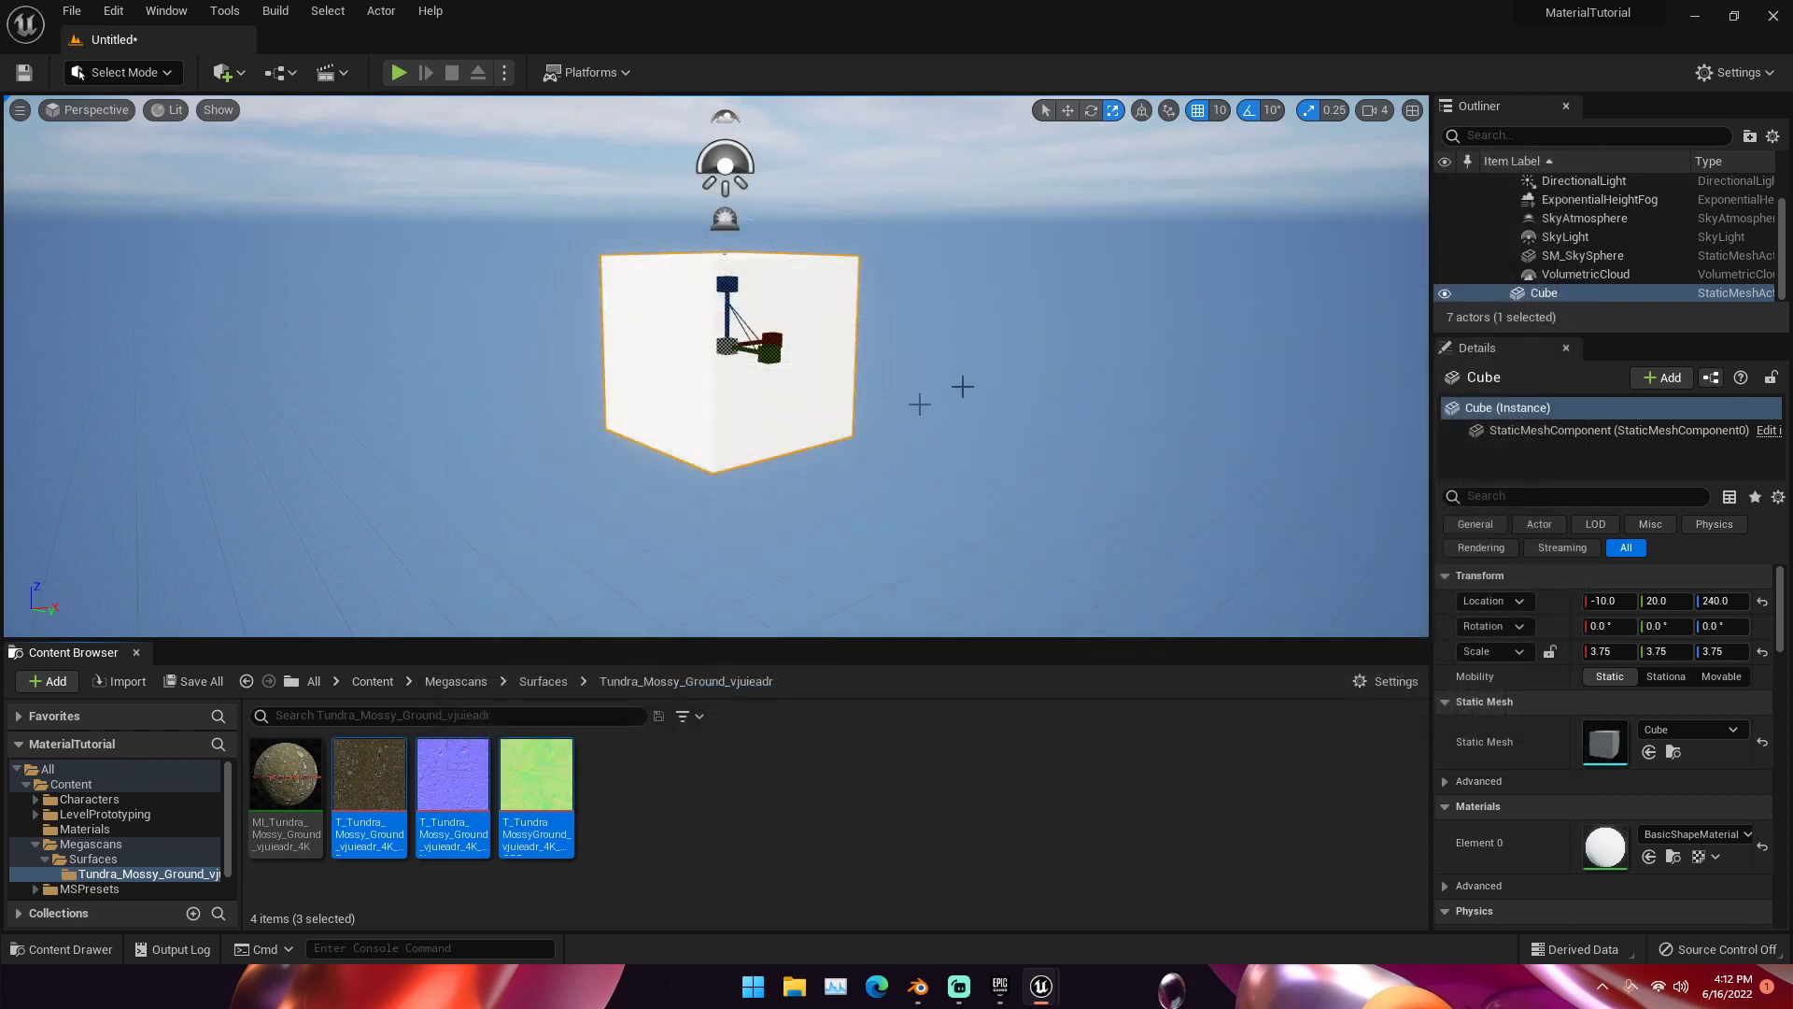
Step: Open the Materials folder in Content and apply the M_Cube material to the large cube
click(382, 681)
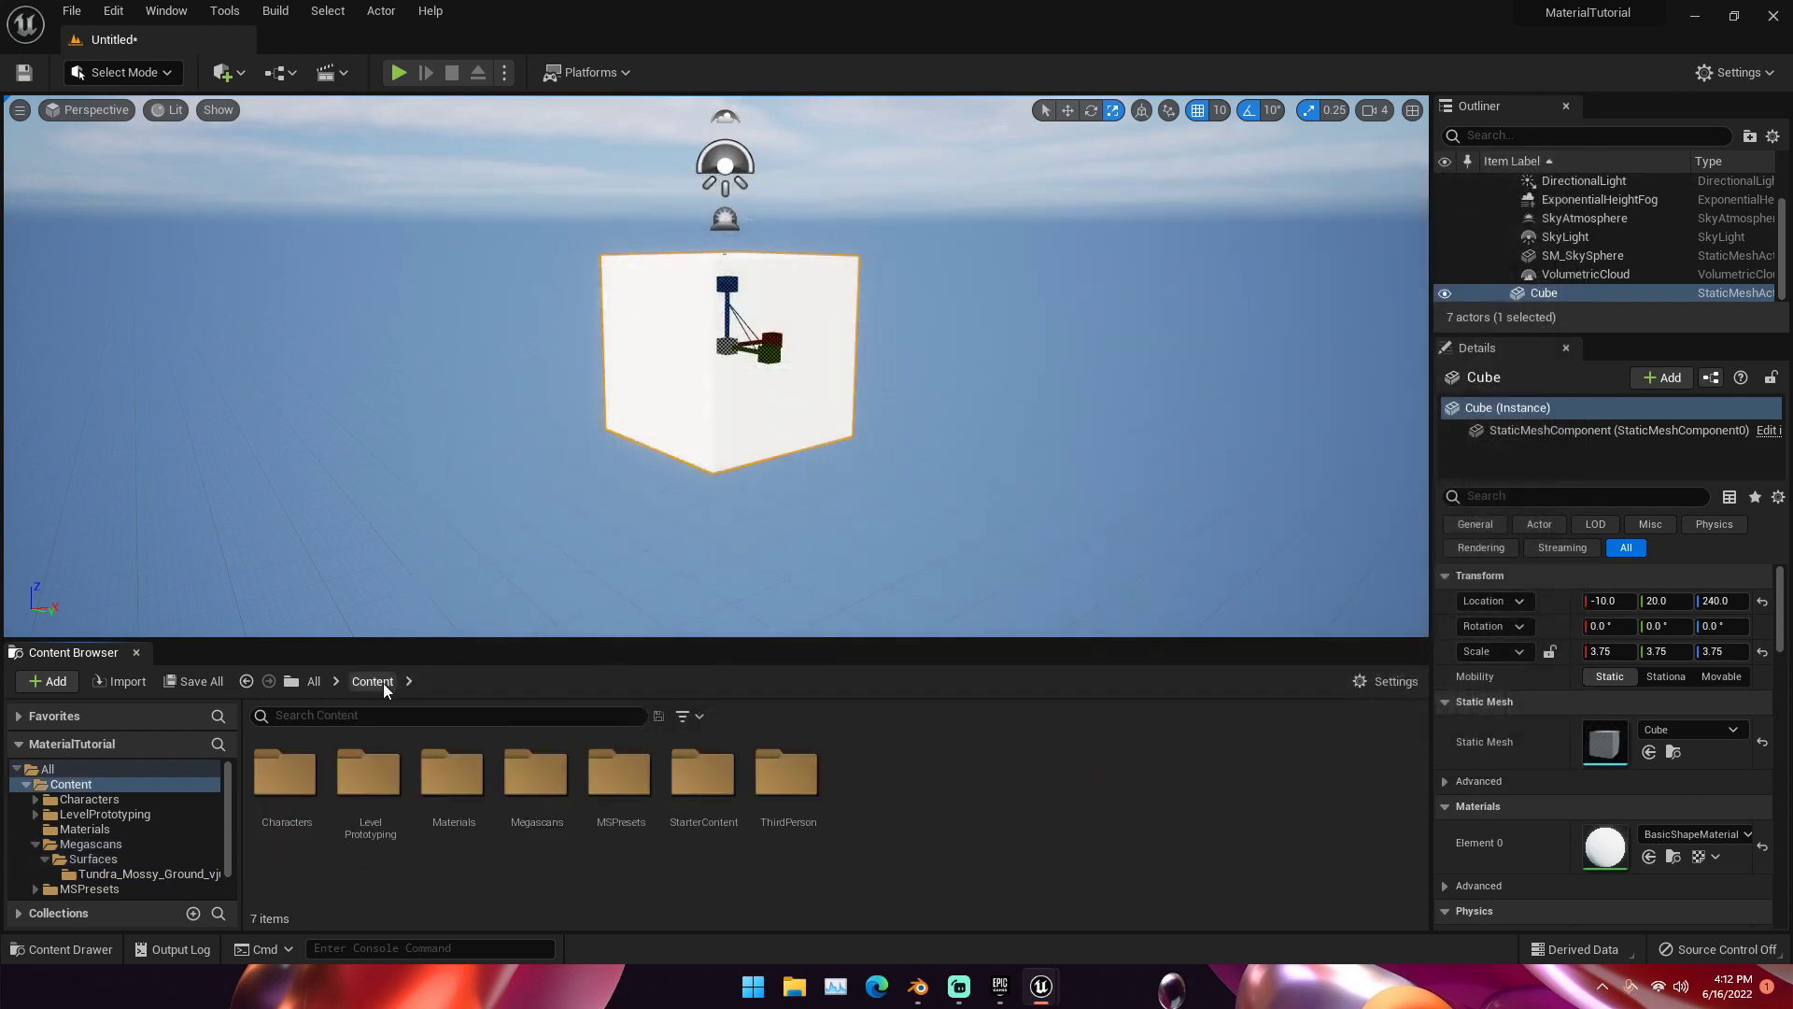
double_click(456, 770)
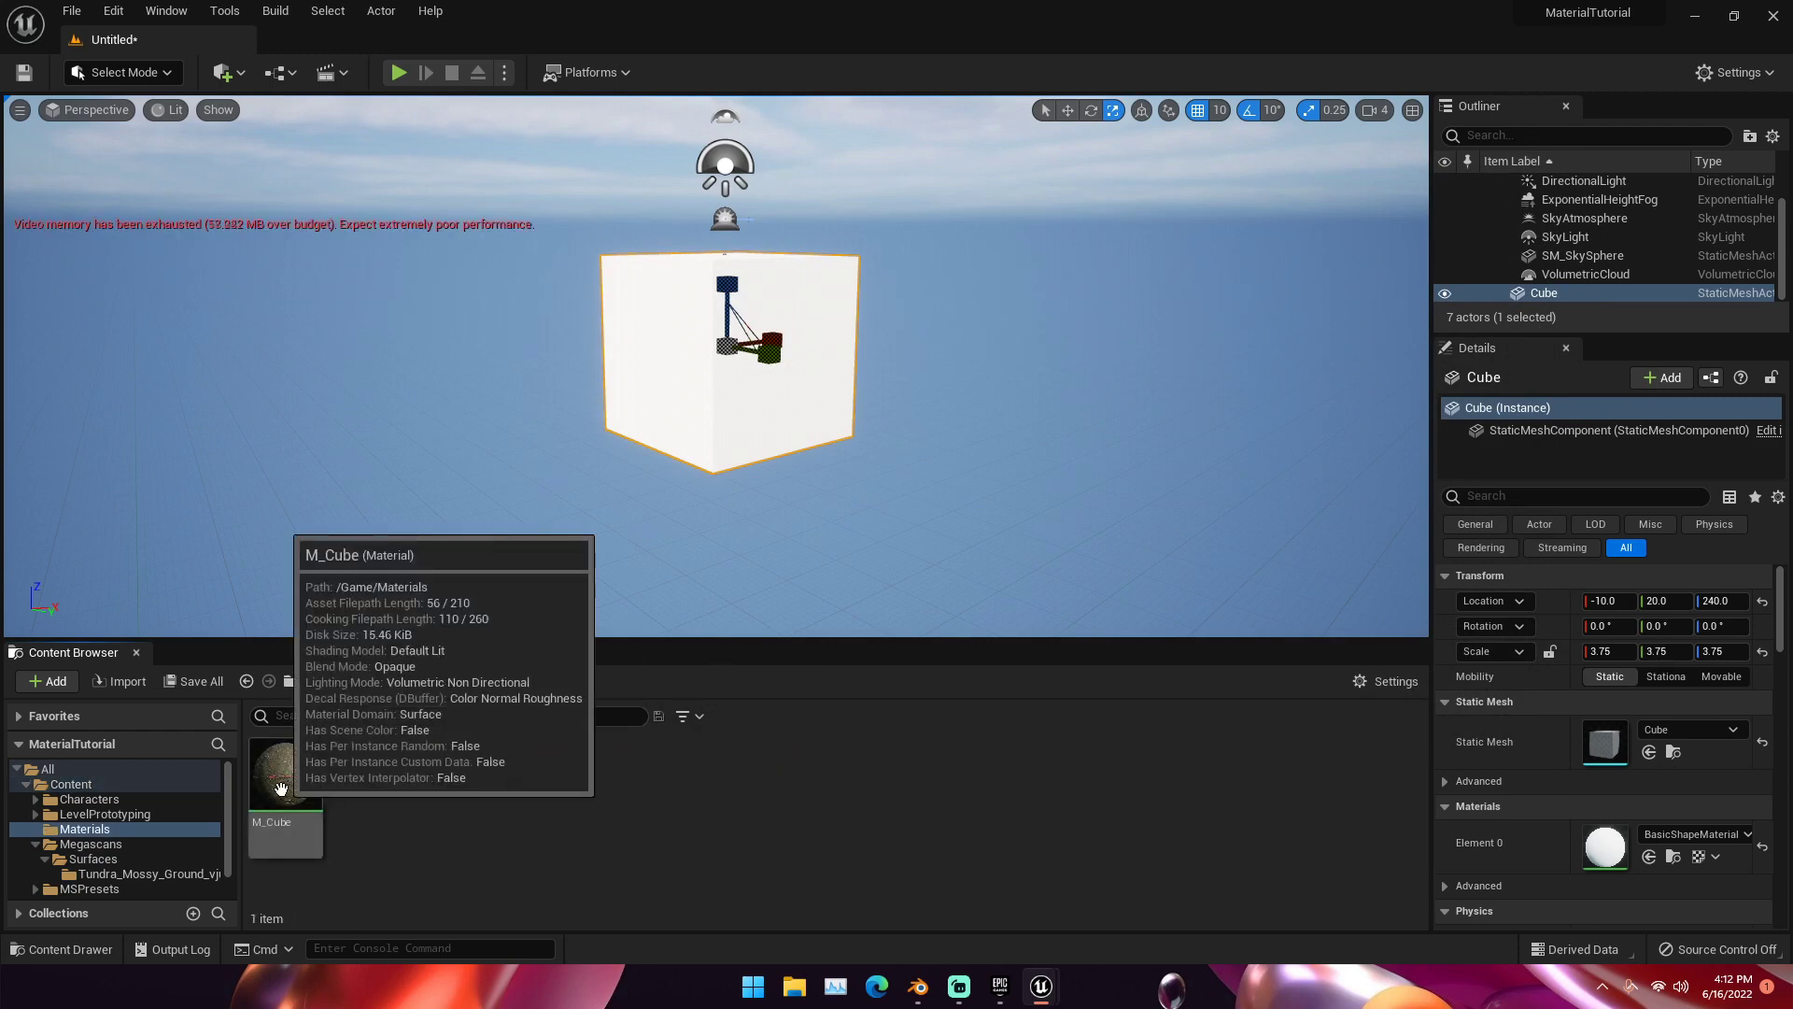
drag(280, 789, 661, 354)
Step: Examine the mossy ground material on the large cube from several sides
right_drag(662, 354, 761, 399)
key(a)
key(w)
key(s)
key(a)
key(w)
key(s)
key(d)
key(s)
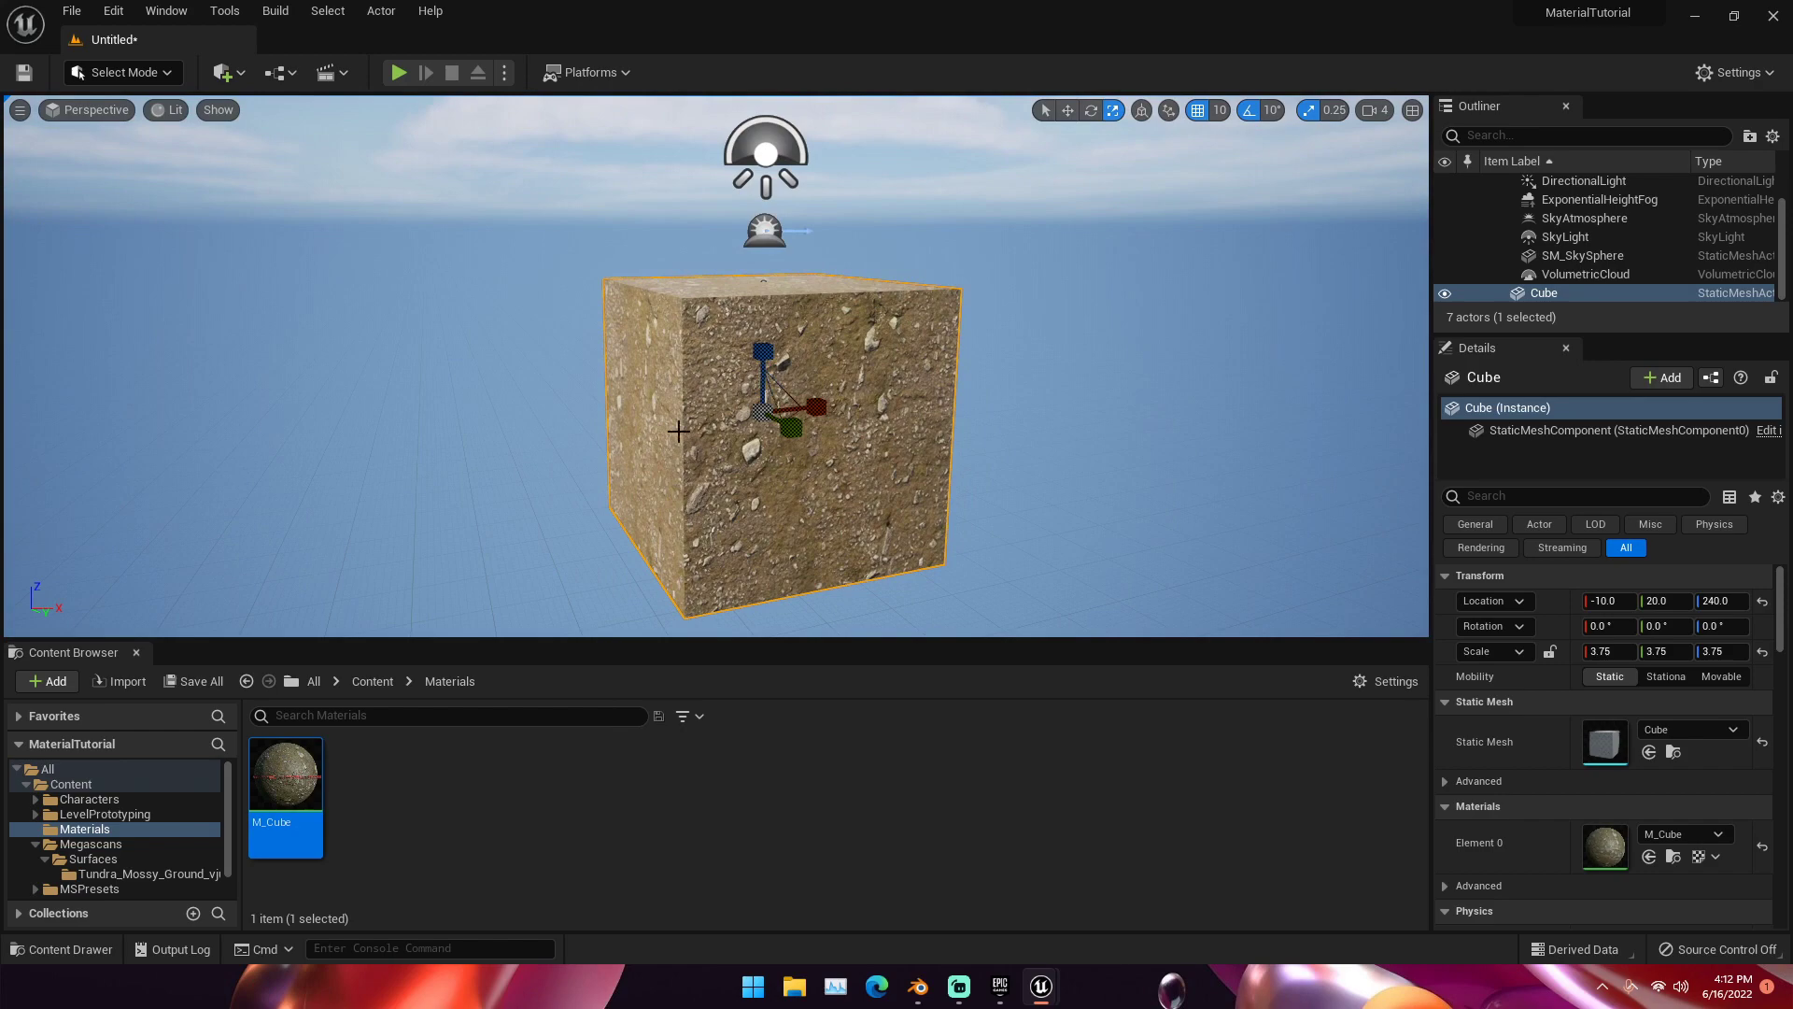
right_drag(704, 435, 704, 435)
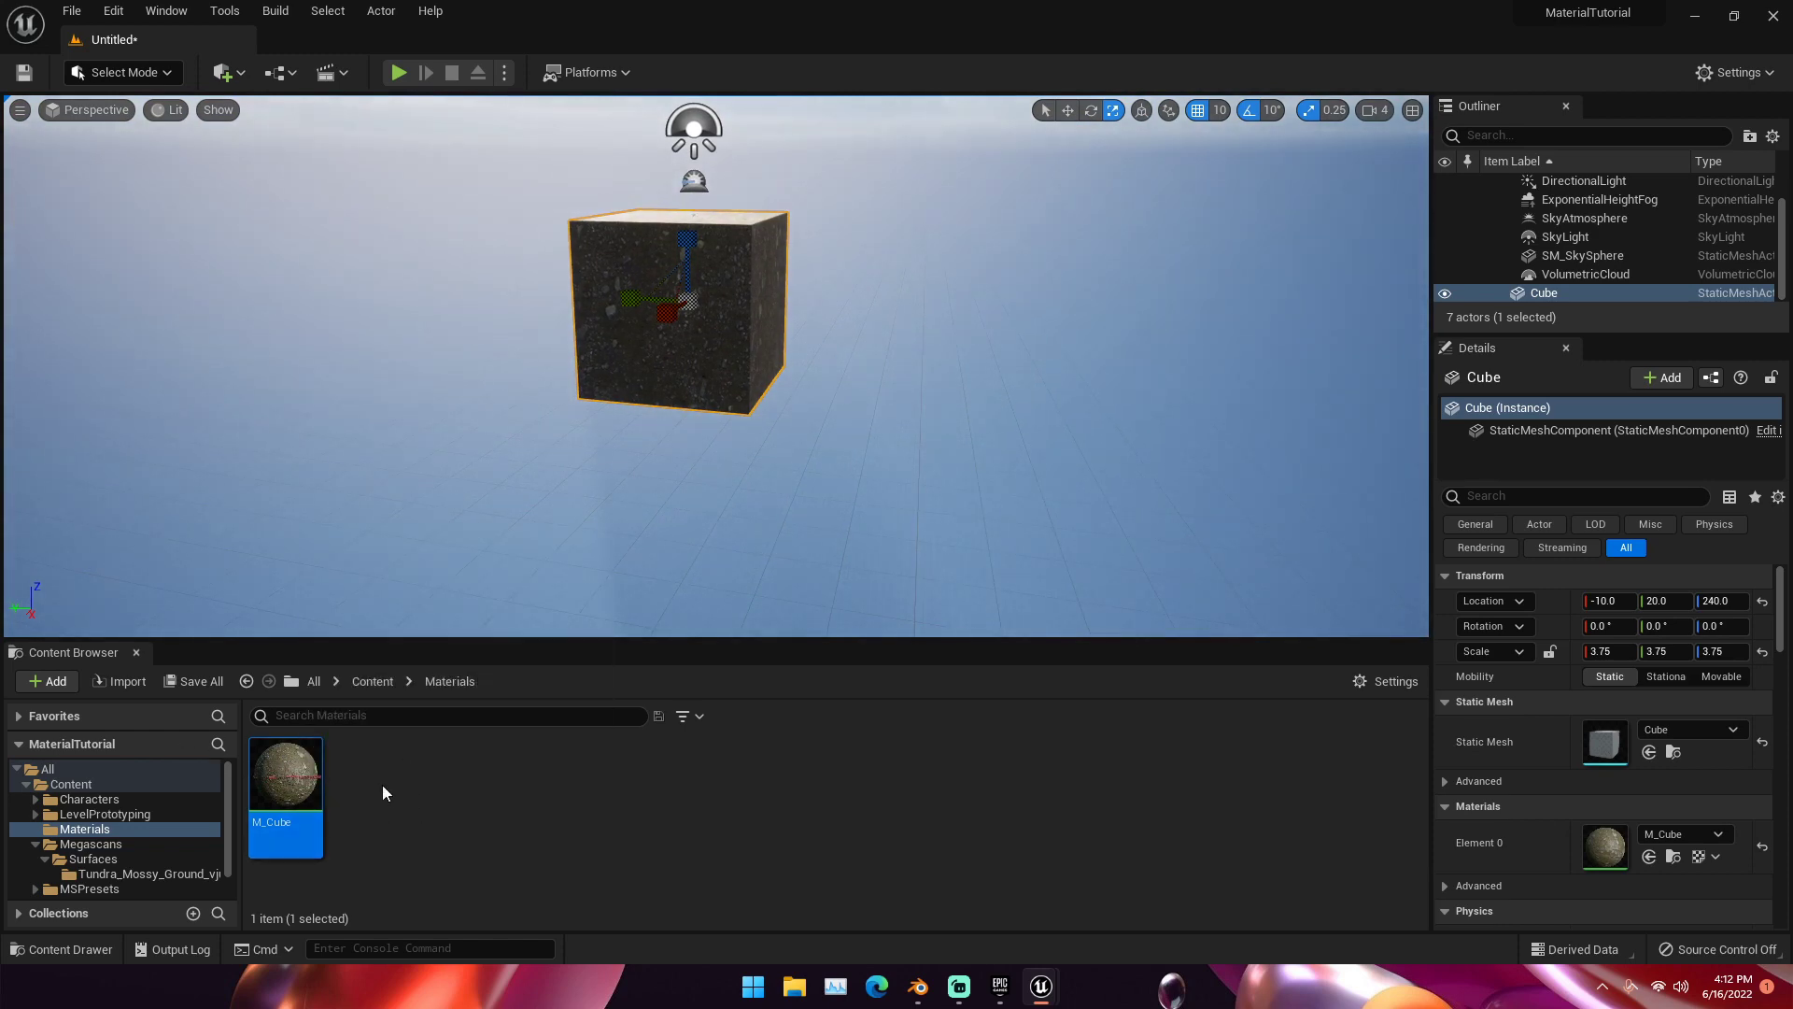
Step: Create a material instance of M_Cube and name it MI_Cube
mouse_move(315, 778)
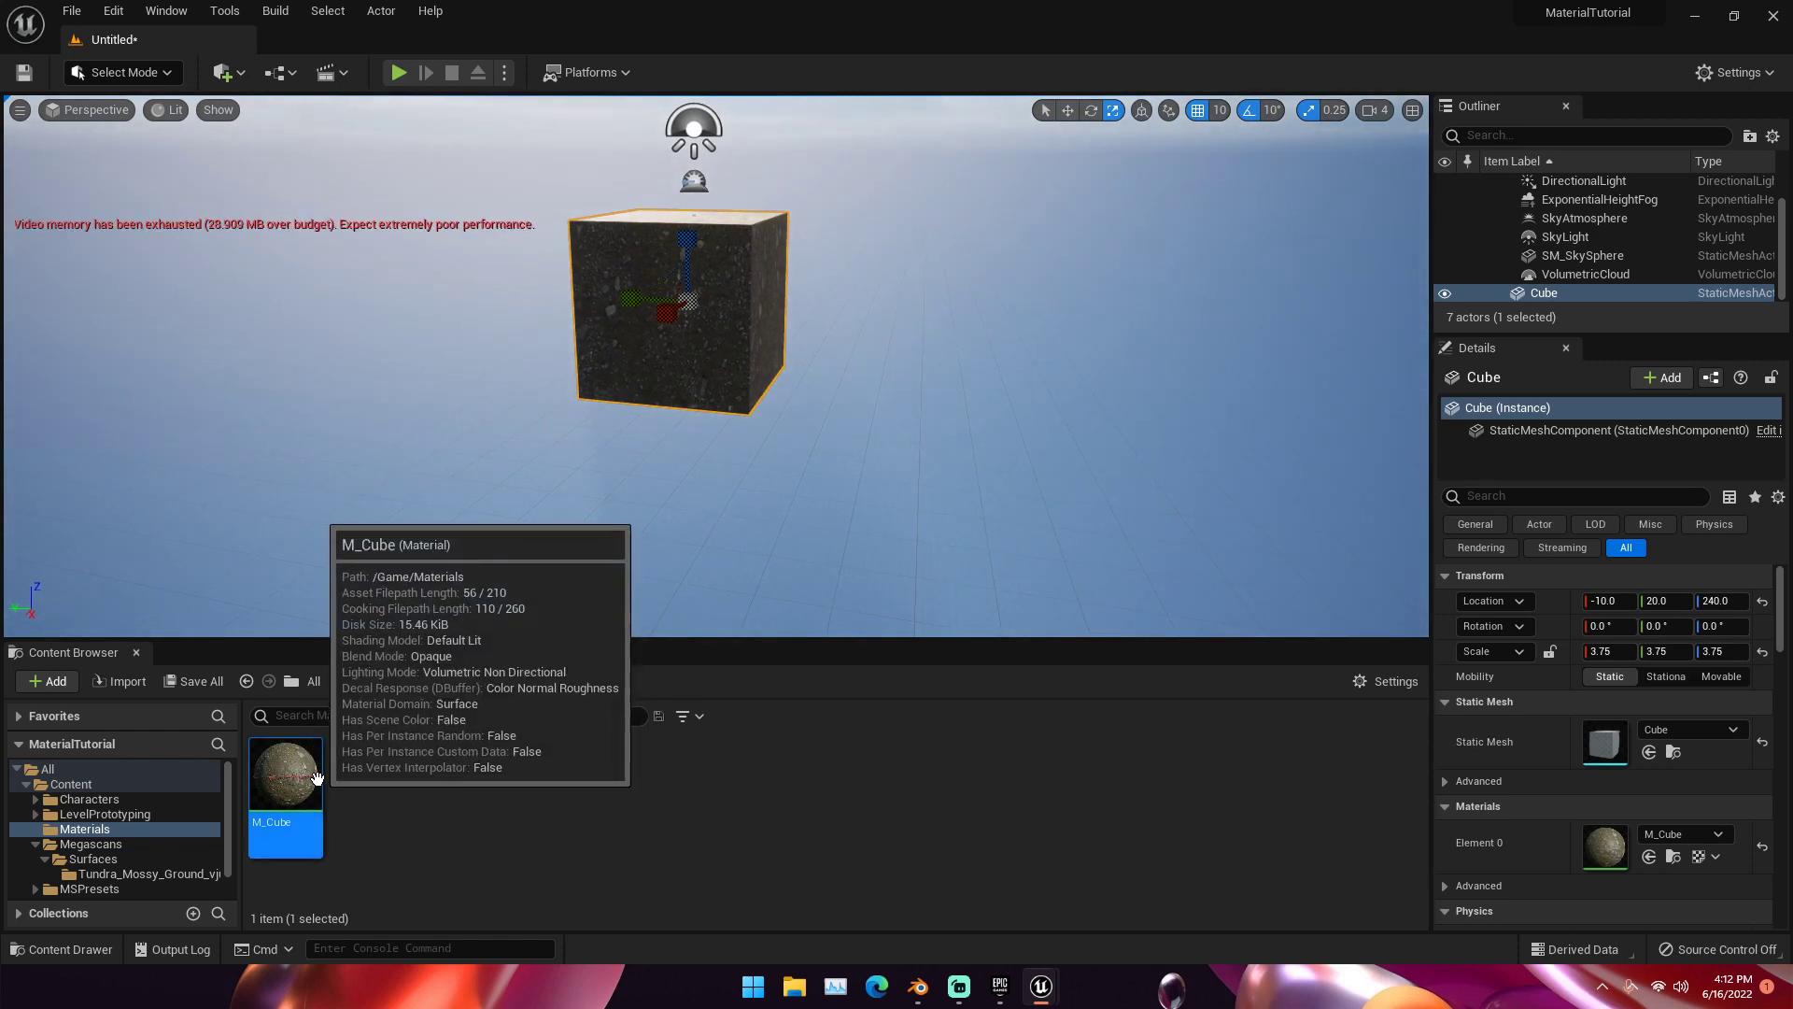
right_click(294, 794)
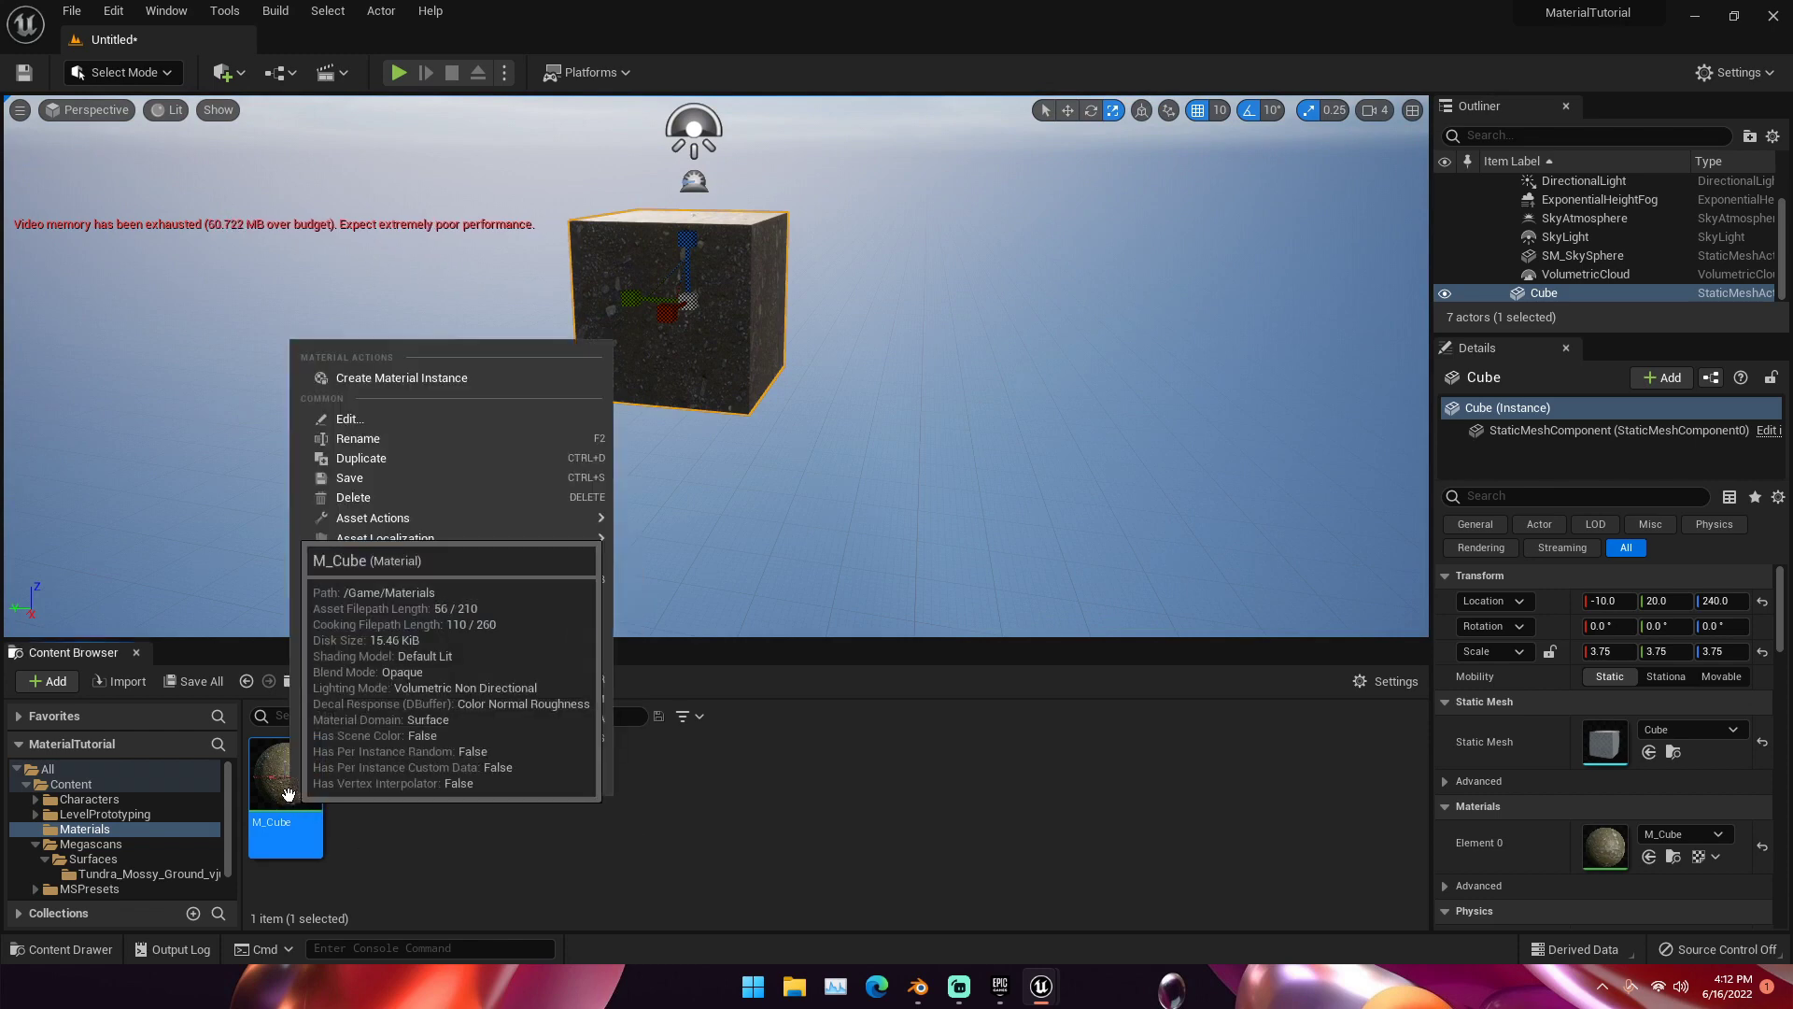
click(401, 378)
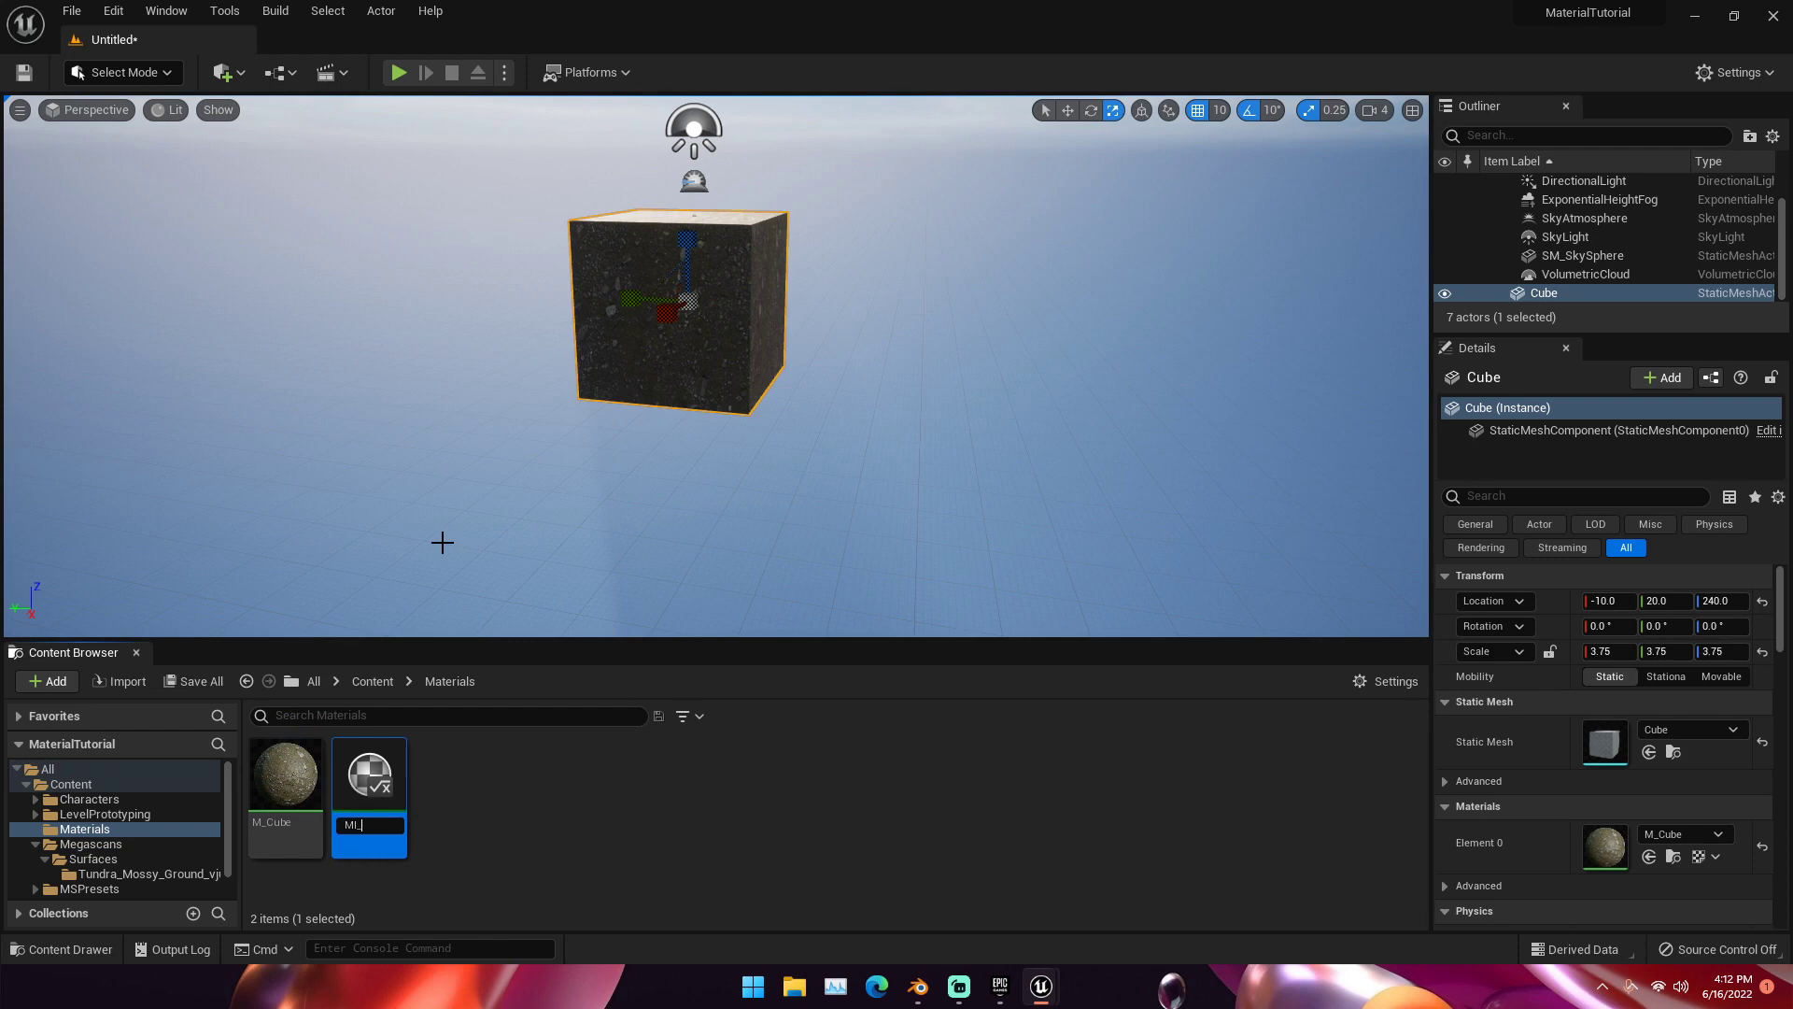
key(Return)
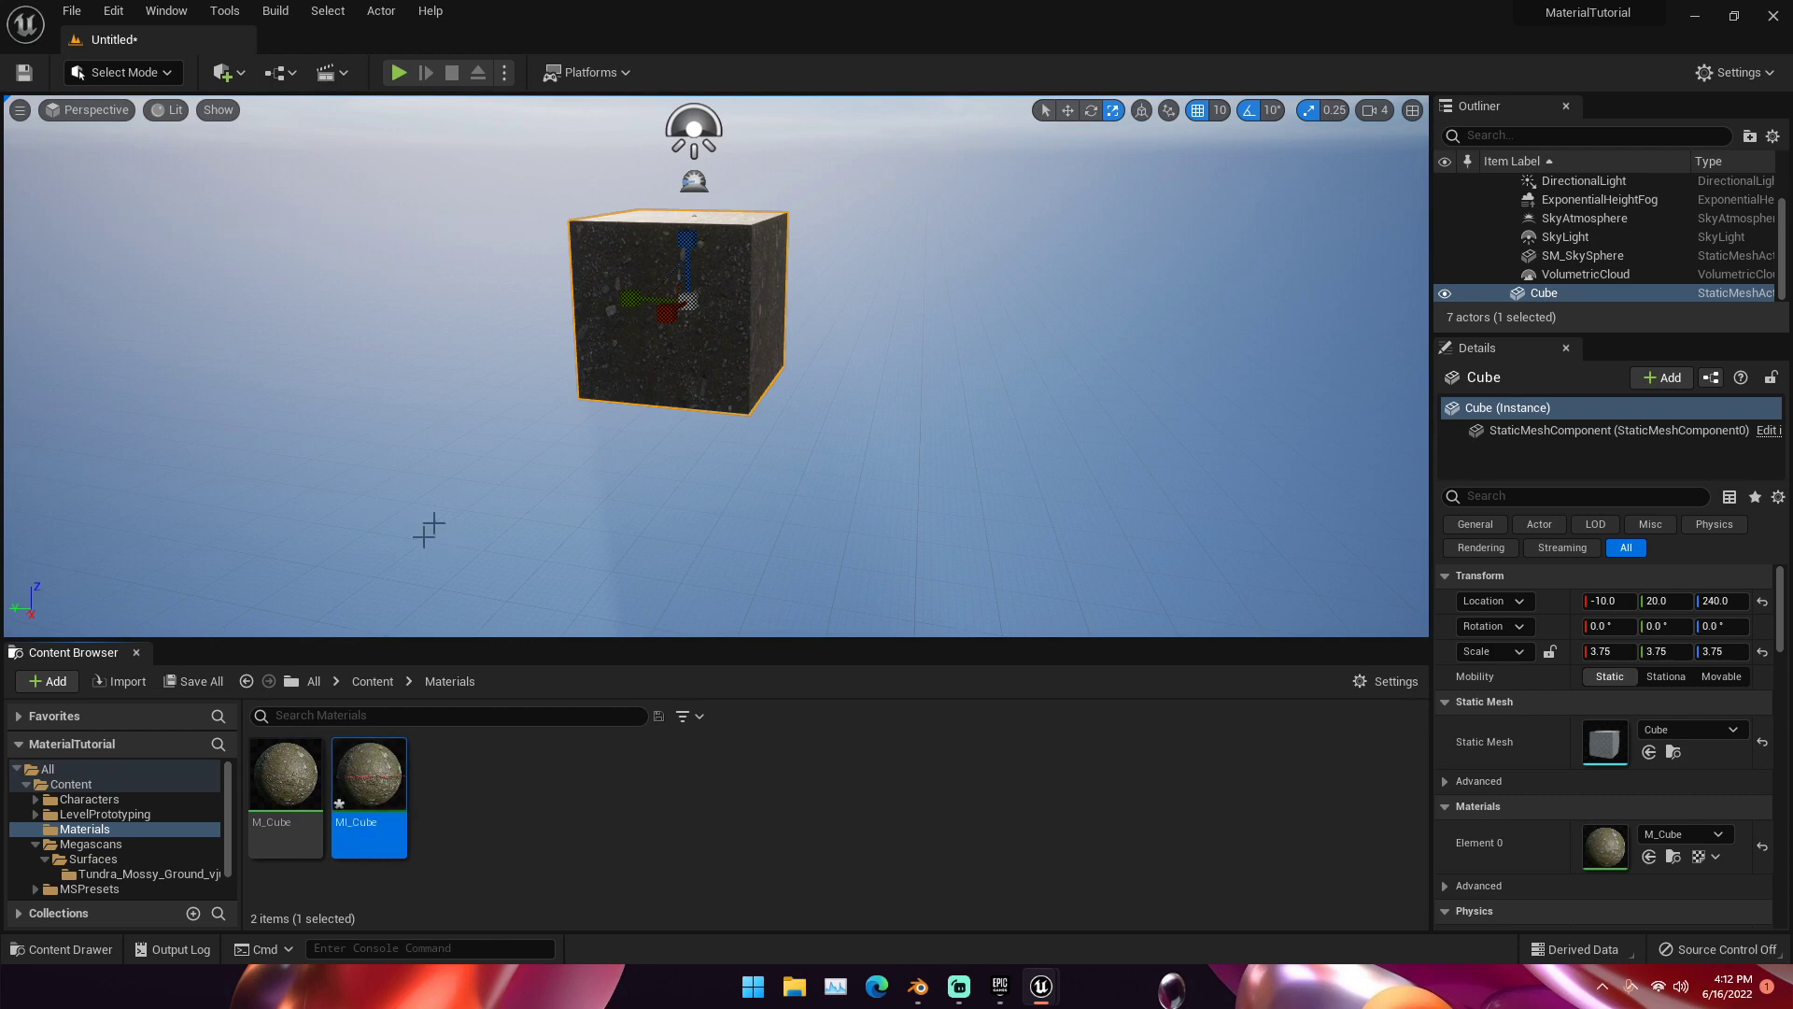
Step: Apply the MI_Cube instance to the large cube and open MI_Cube in its editor
drag(369, 775, 612, 332)
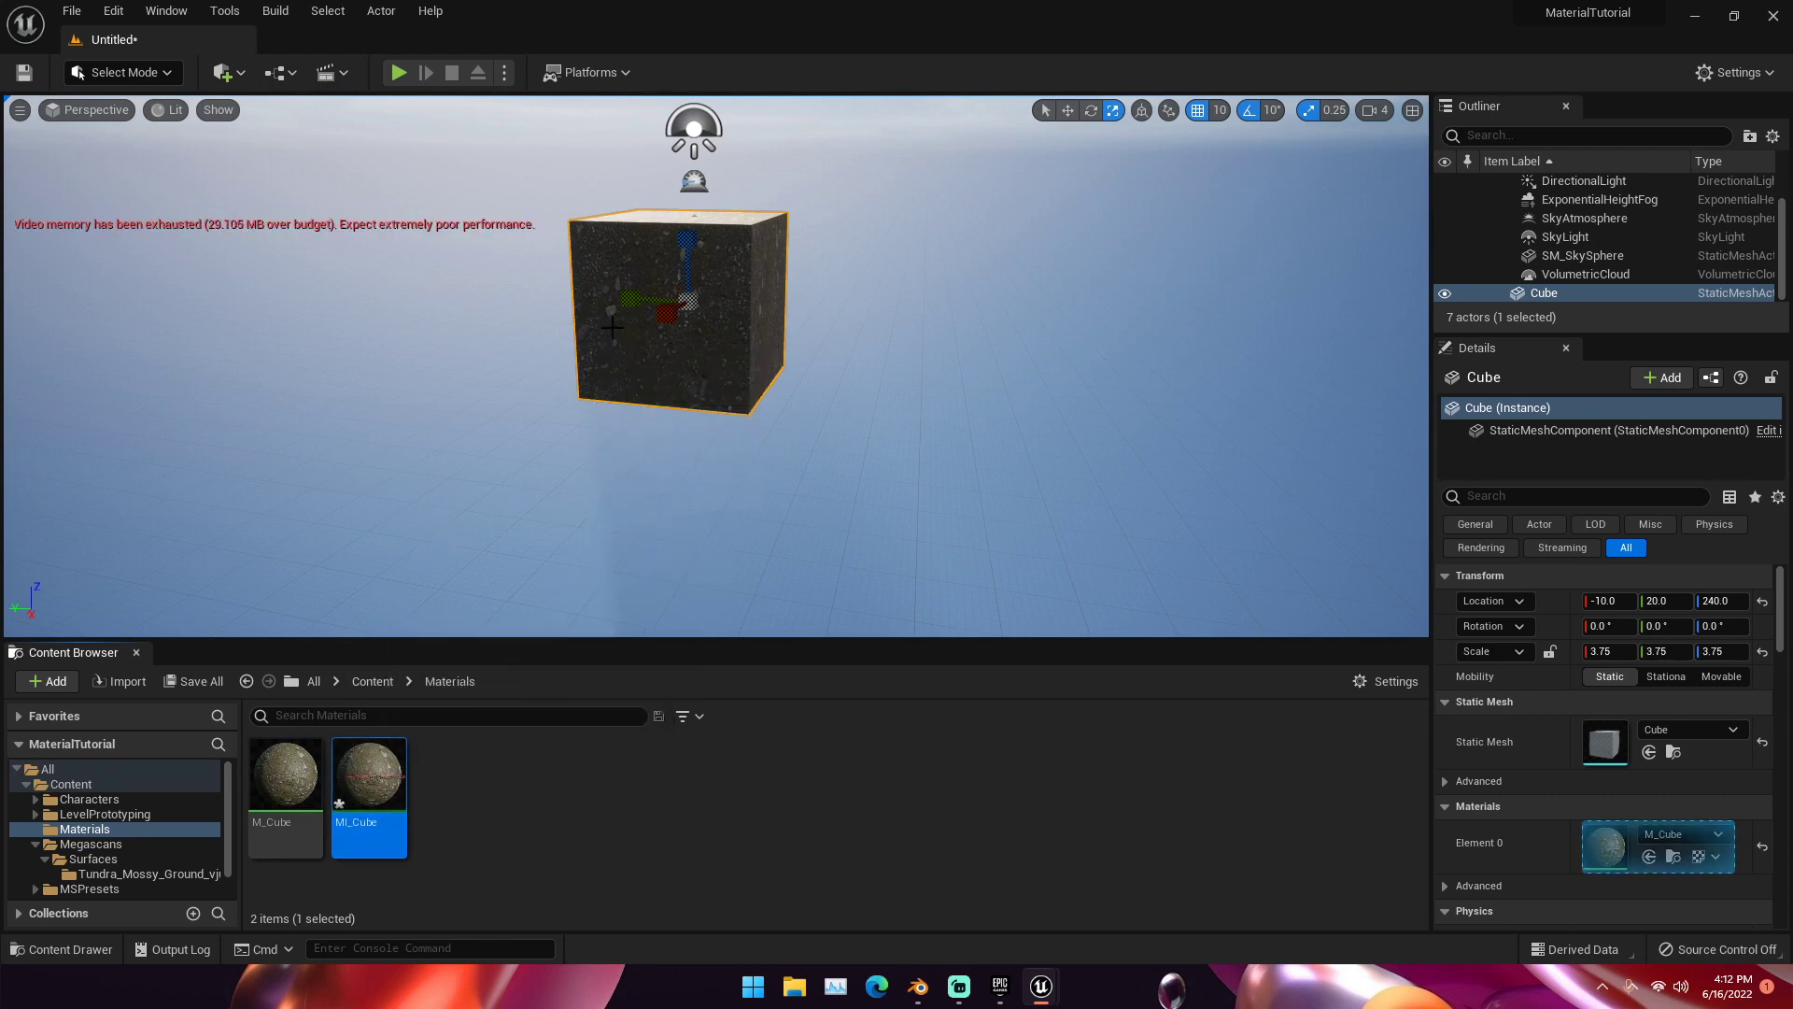
right_drag(605, 380, 604, 284)
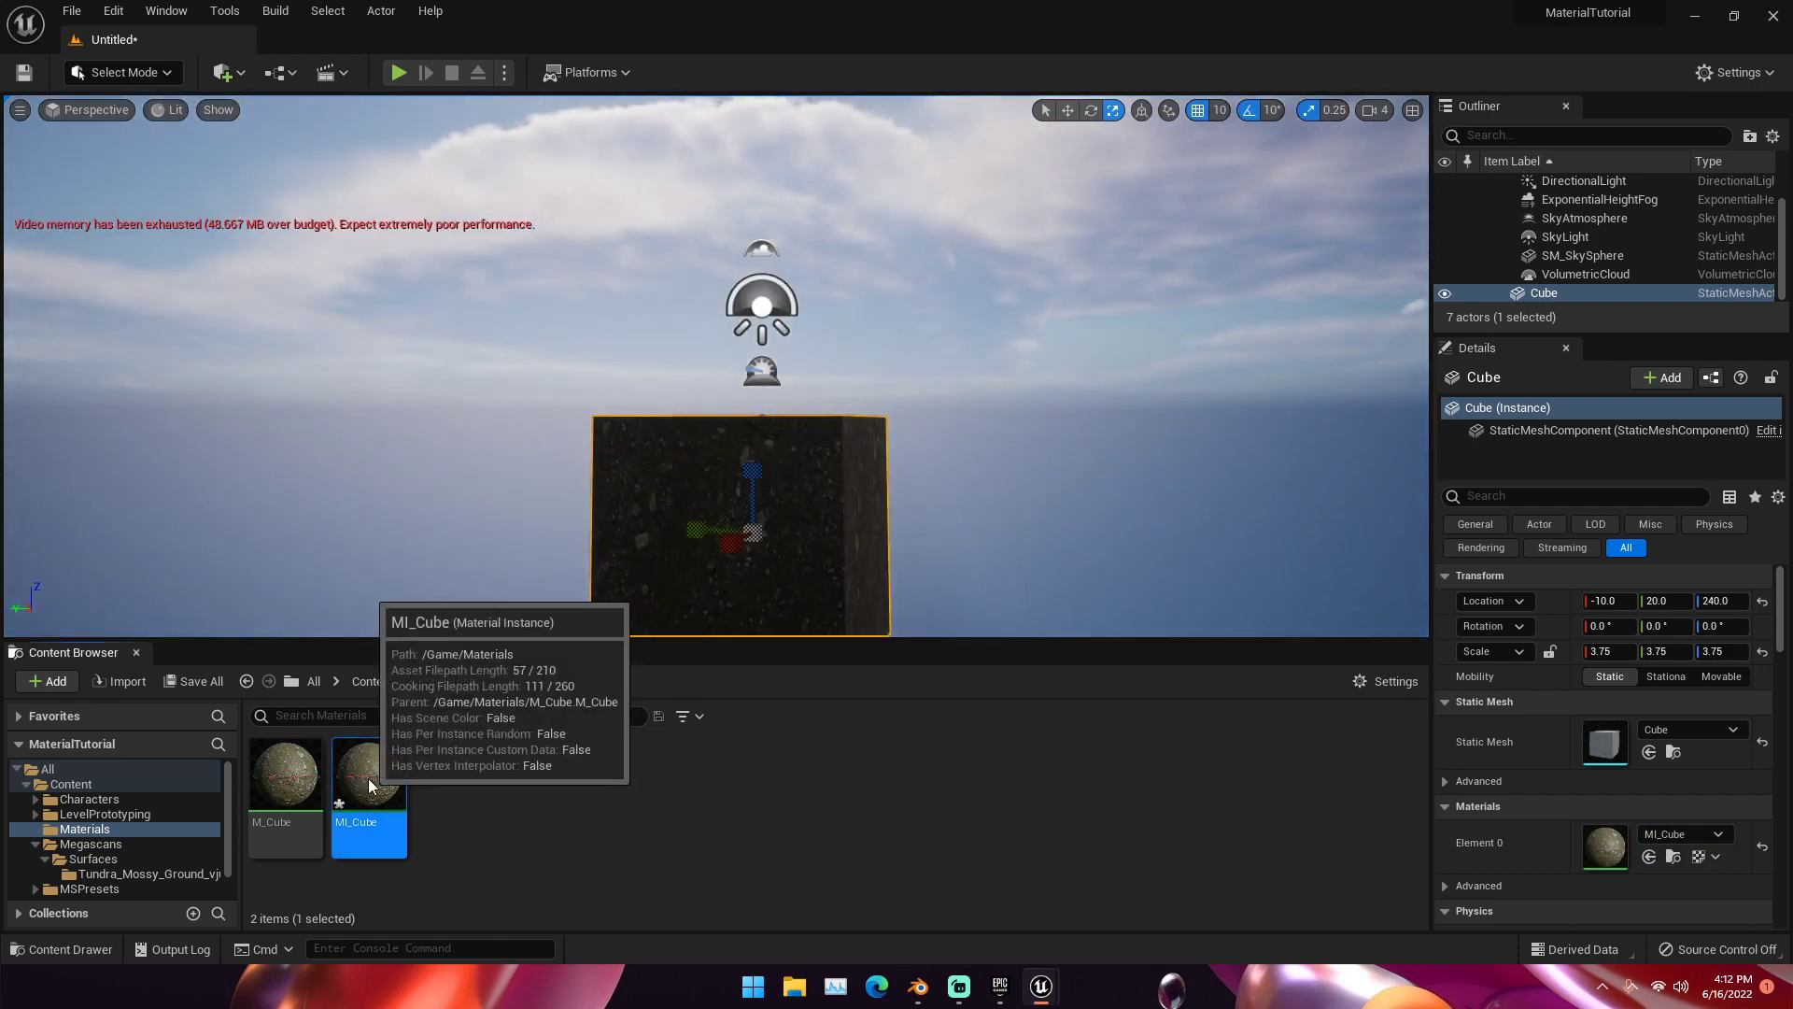
double_click(340, 782)
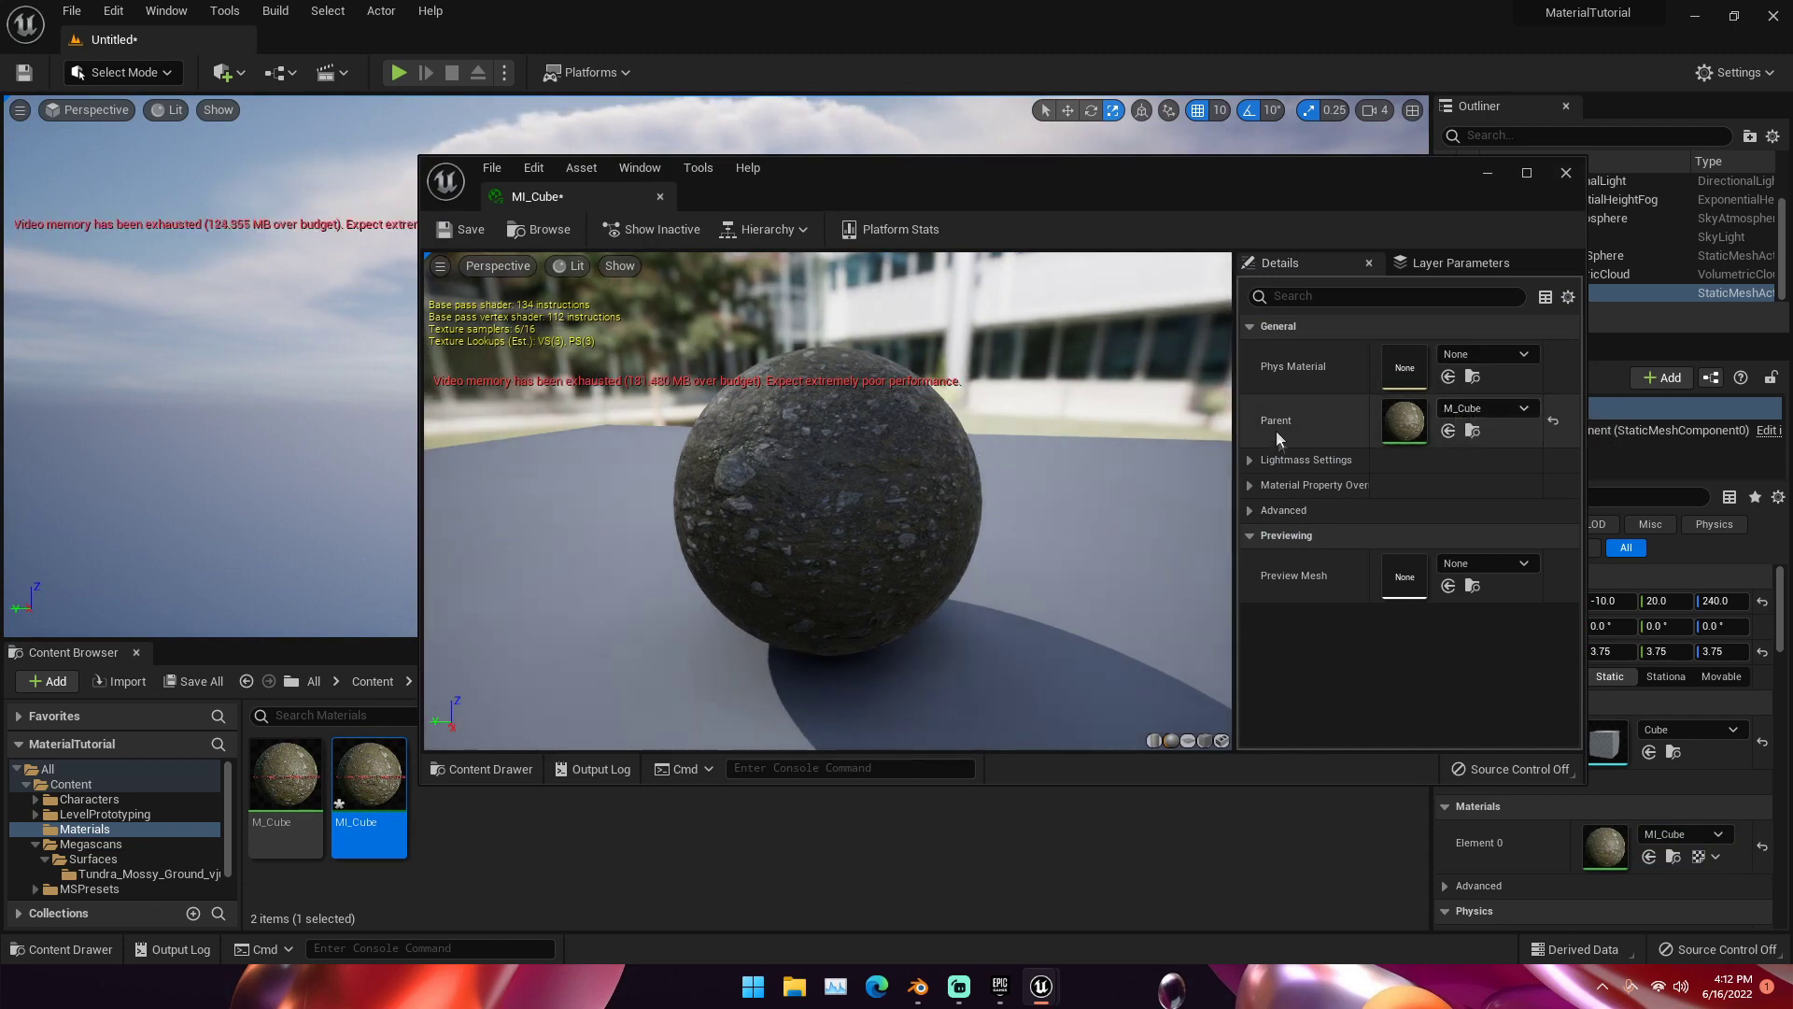
Step: Check the material property overrides of MI_Cube and close its editor
click(1249, 489)
click(1250, 489)
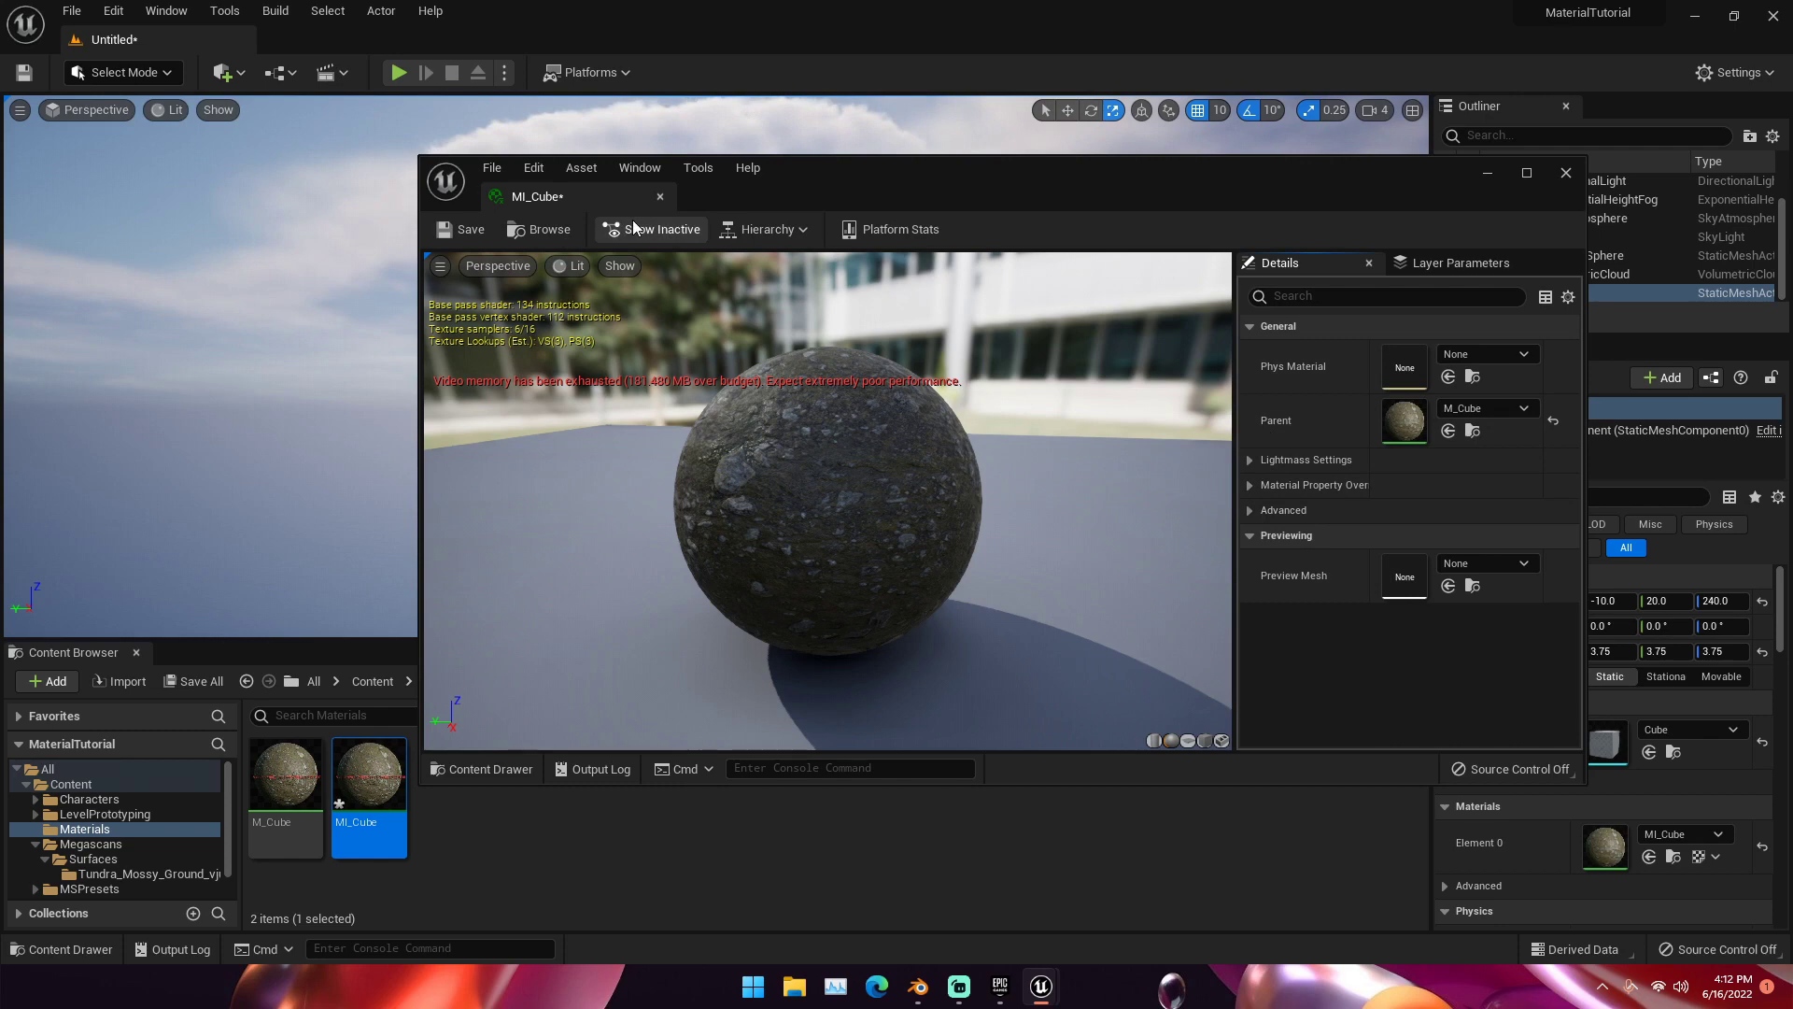
click(1573, 177)
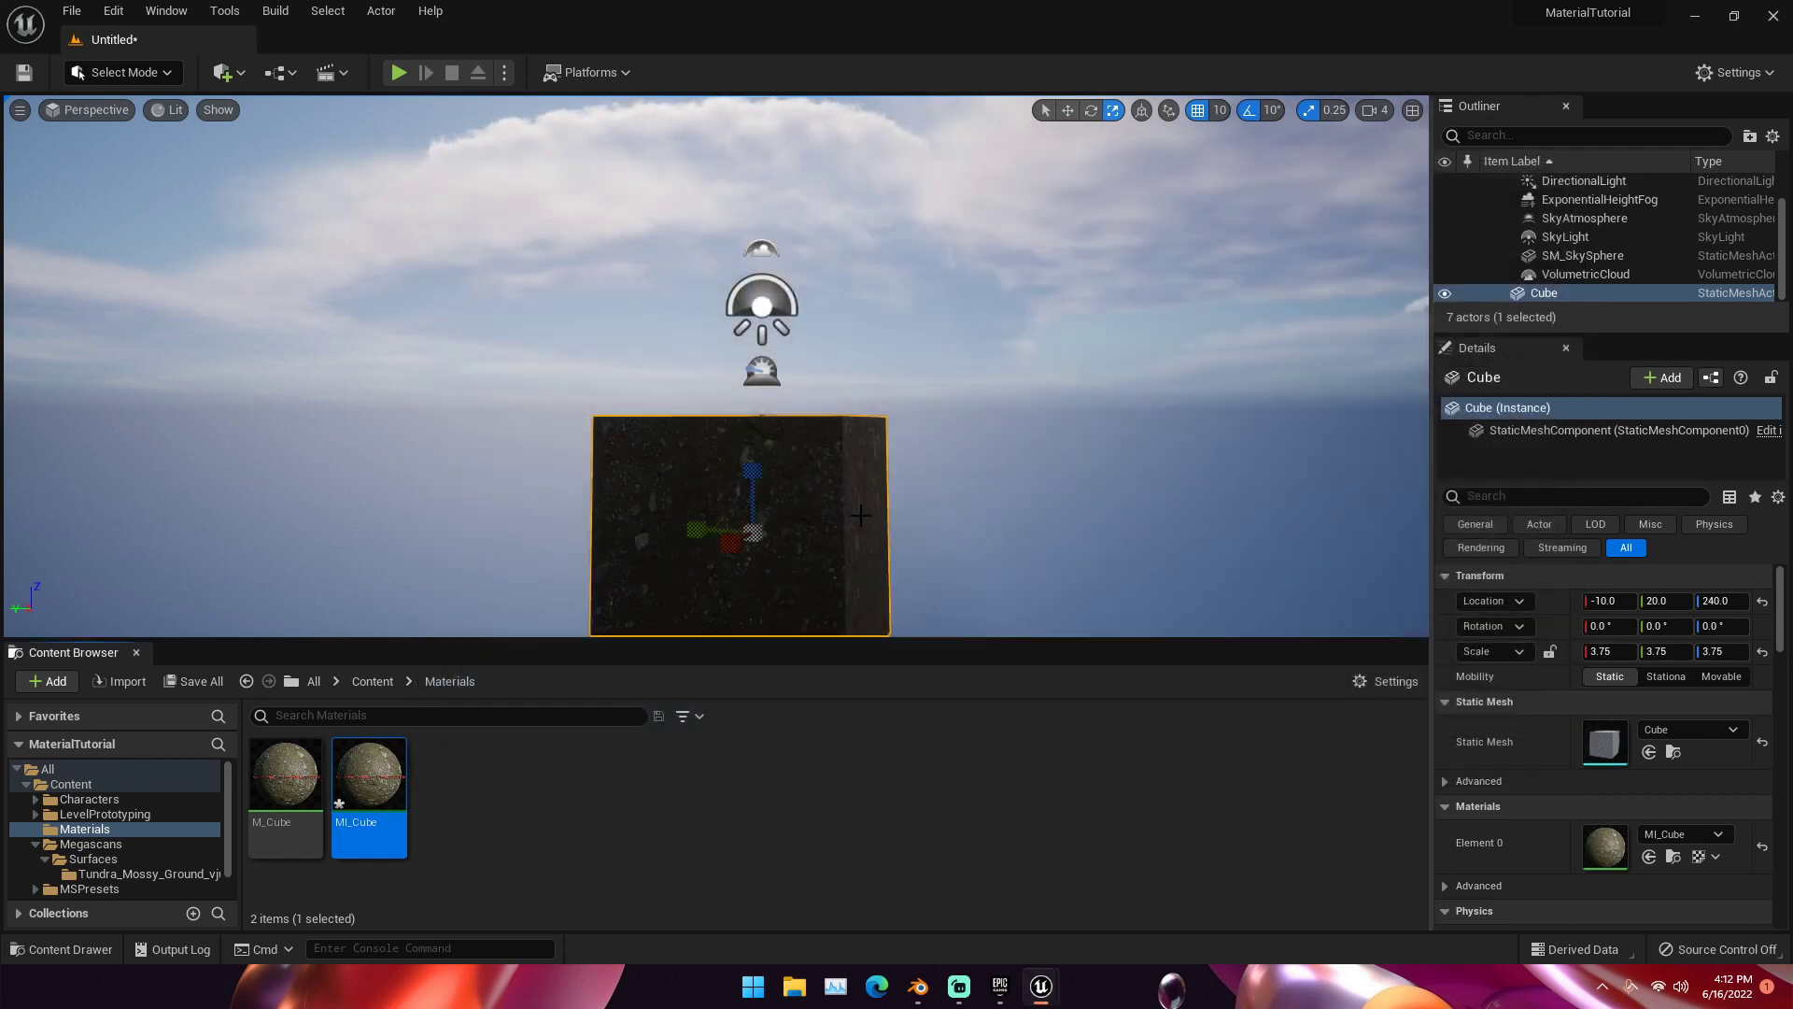
Step: Examine the mossy ground texture's scale on the large cube from several angles and distances
click(283, 758)
mouse_move(715, 392)
right_down()
mouse_move(716, 467)
mouse_move(716, 374)
mouse_move(653, 402)
mouse_move(715, 402)
mouse_move(716, 341)
mouse_move(766, 346)
mouse_move(747, 383)
mouse_move(716, 341)
mouse_move(715, 373)
right_up()
key(w)
key(s)
key(w)
key(w)
key(w)
key(s)
key(w)
key(a)
key(s)
key(w)
right_drag(648, 521, 649, 521)
mouse_move(824, 517)
right_down()
mouse_move(672, 516)
mouse_move(825, 516)
right_up()
key(s)
key(d)
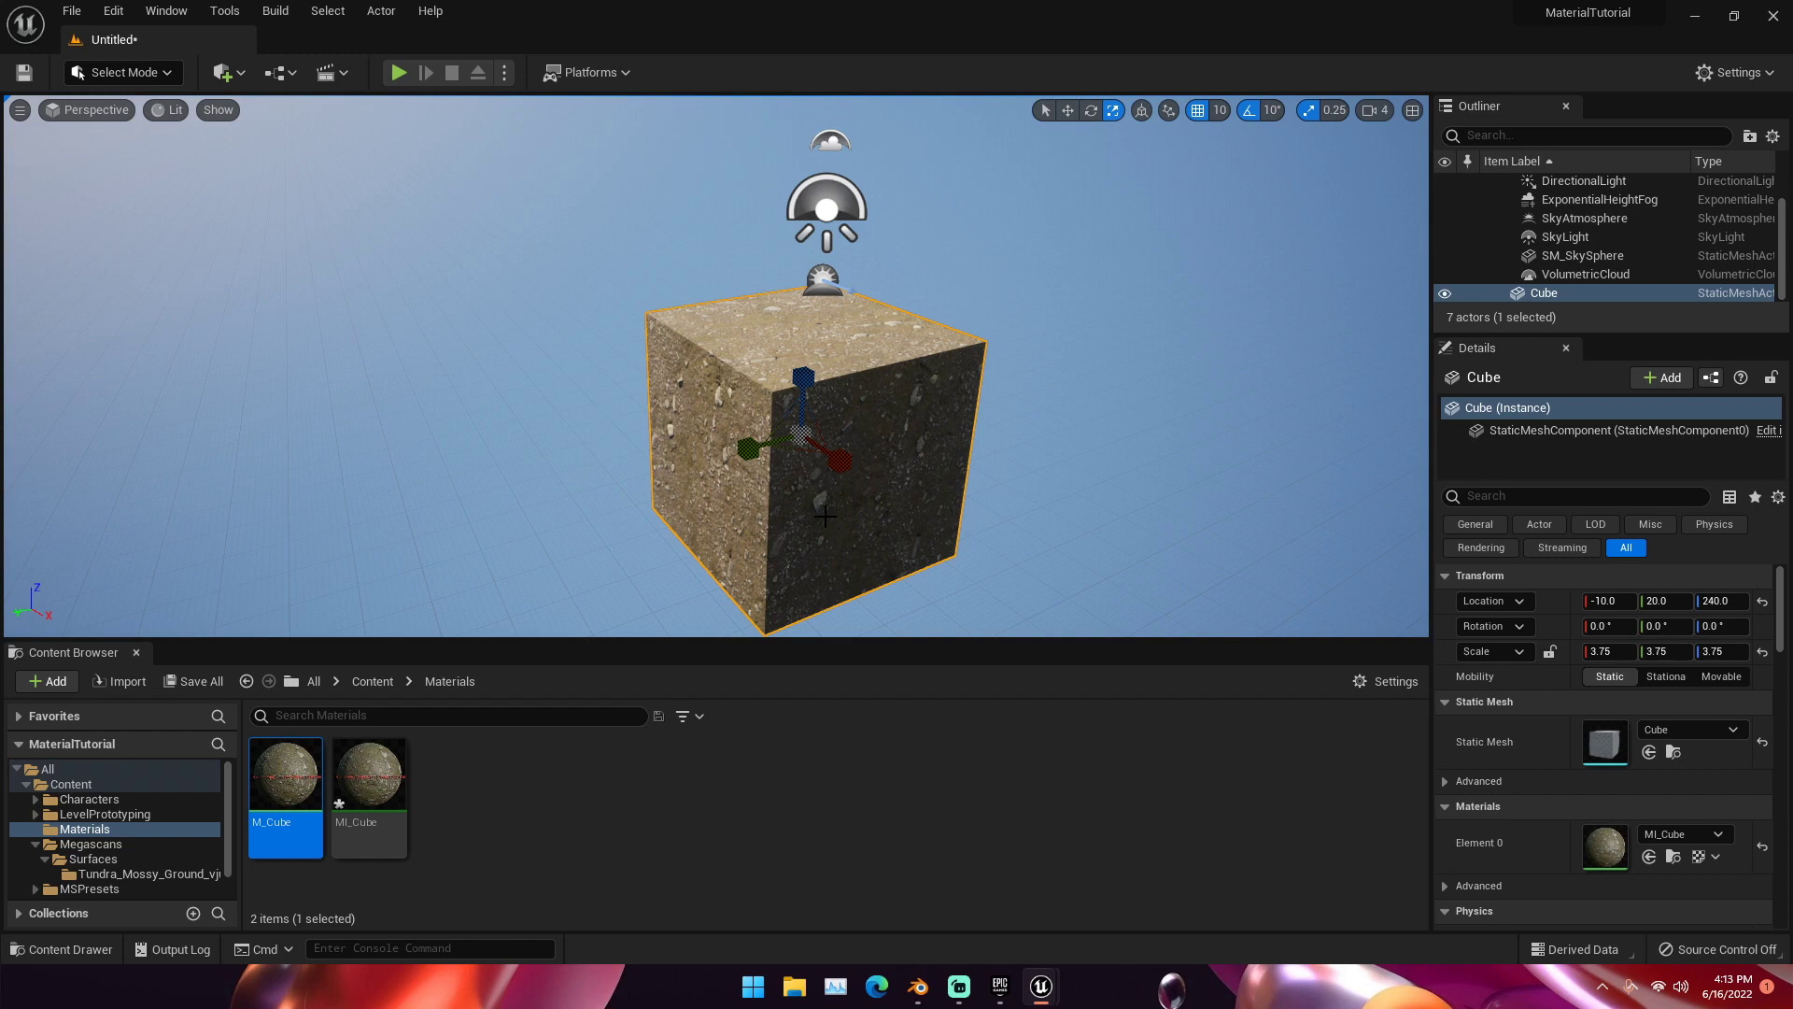
mouse_move(298, 772)
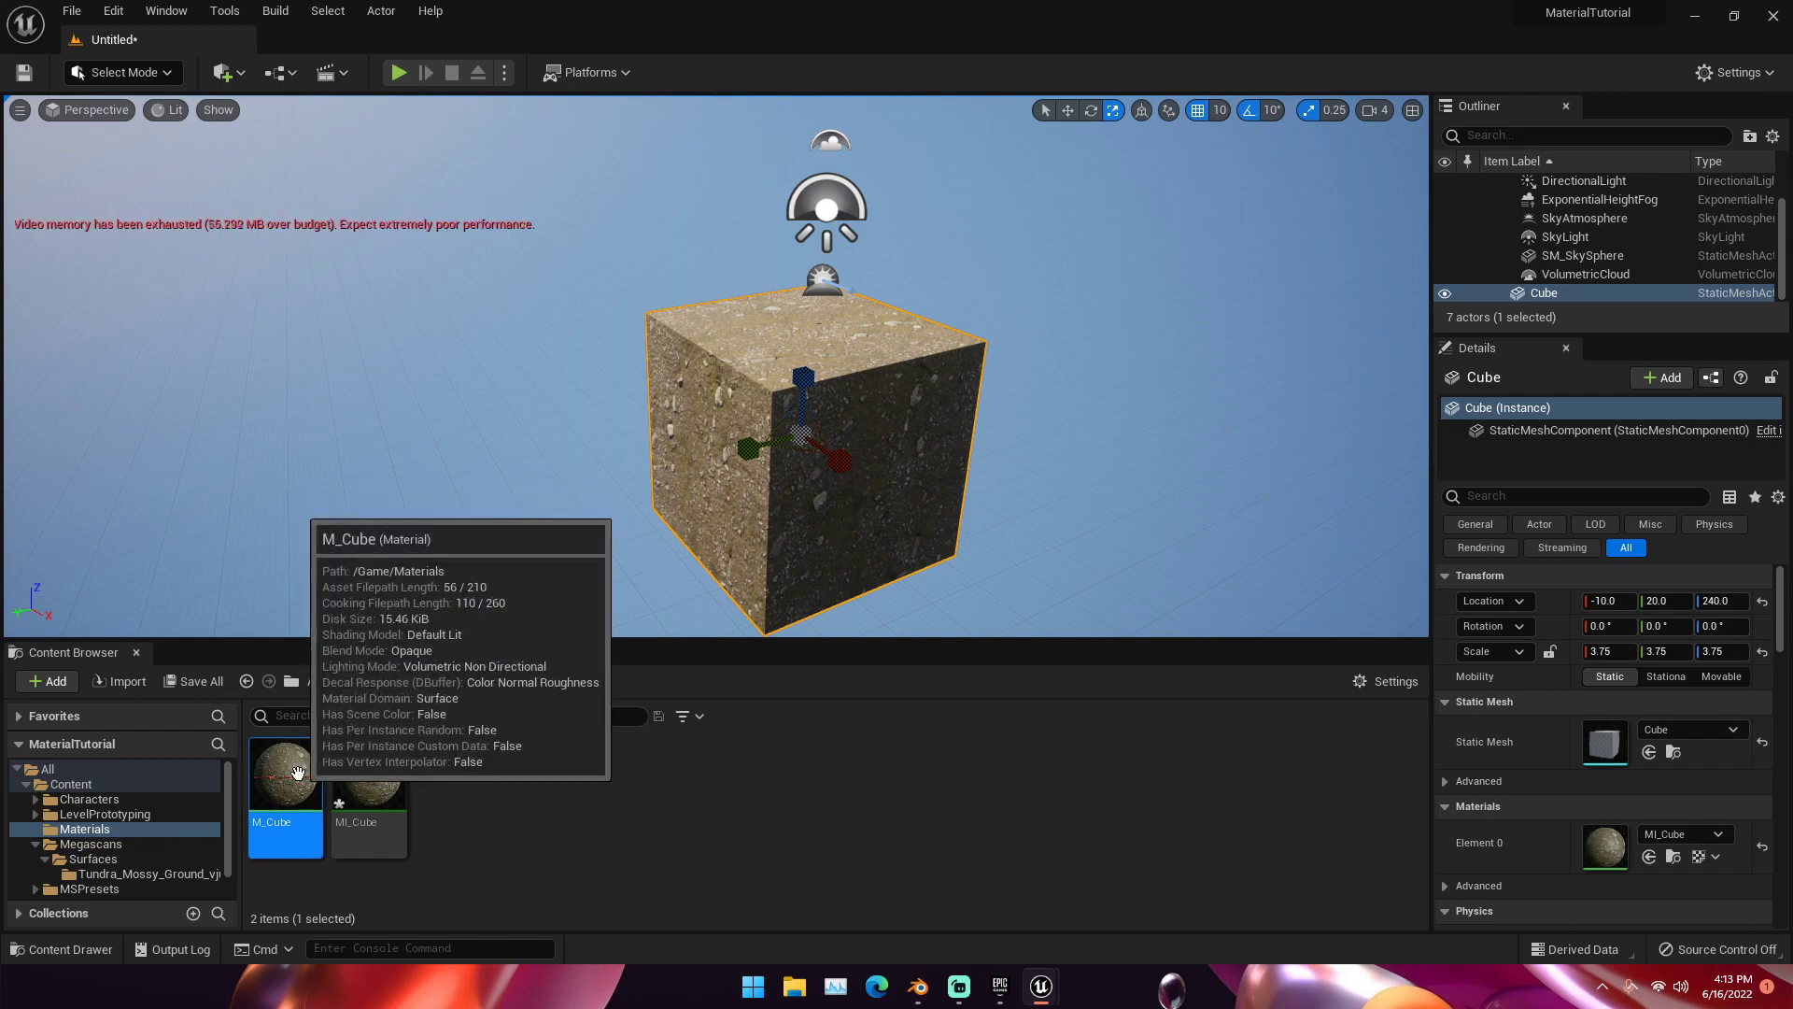
right_drag(624, 512, 536, 536)
key(w)
key(s)
key(a)
key(w)
key(s)
key(d)
key(s)
key(w)
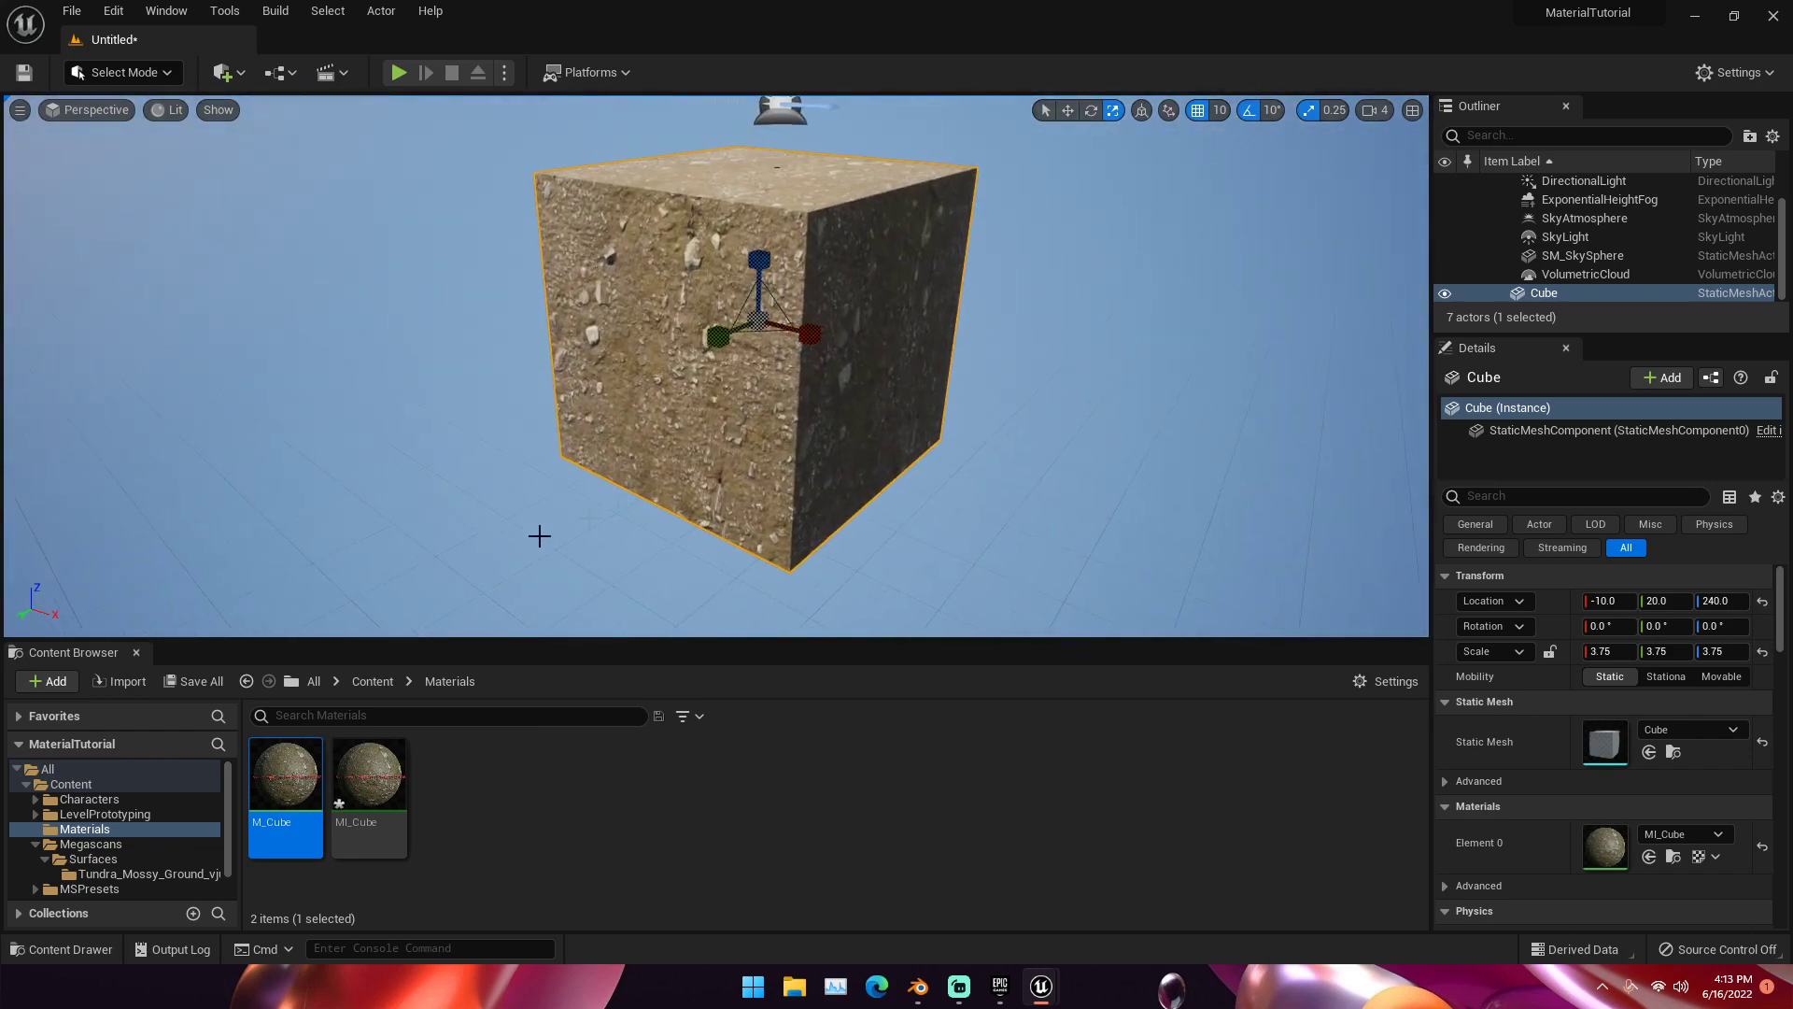
Step: Open the M_Cube material graph and add a TextureCoordinate node in front of the base colour Texture Sample
double_click(302, 768)
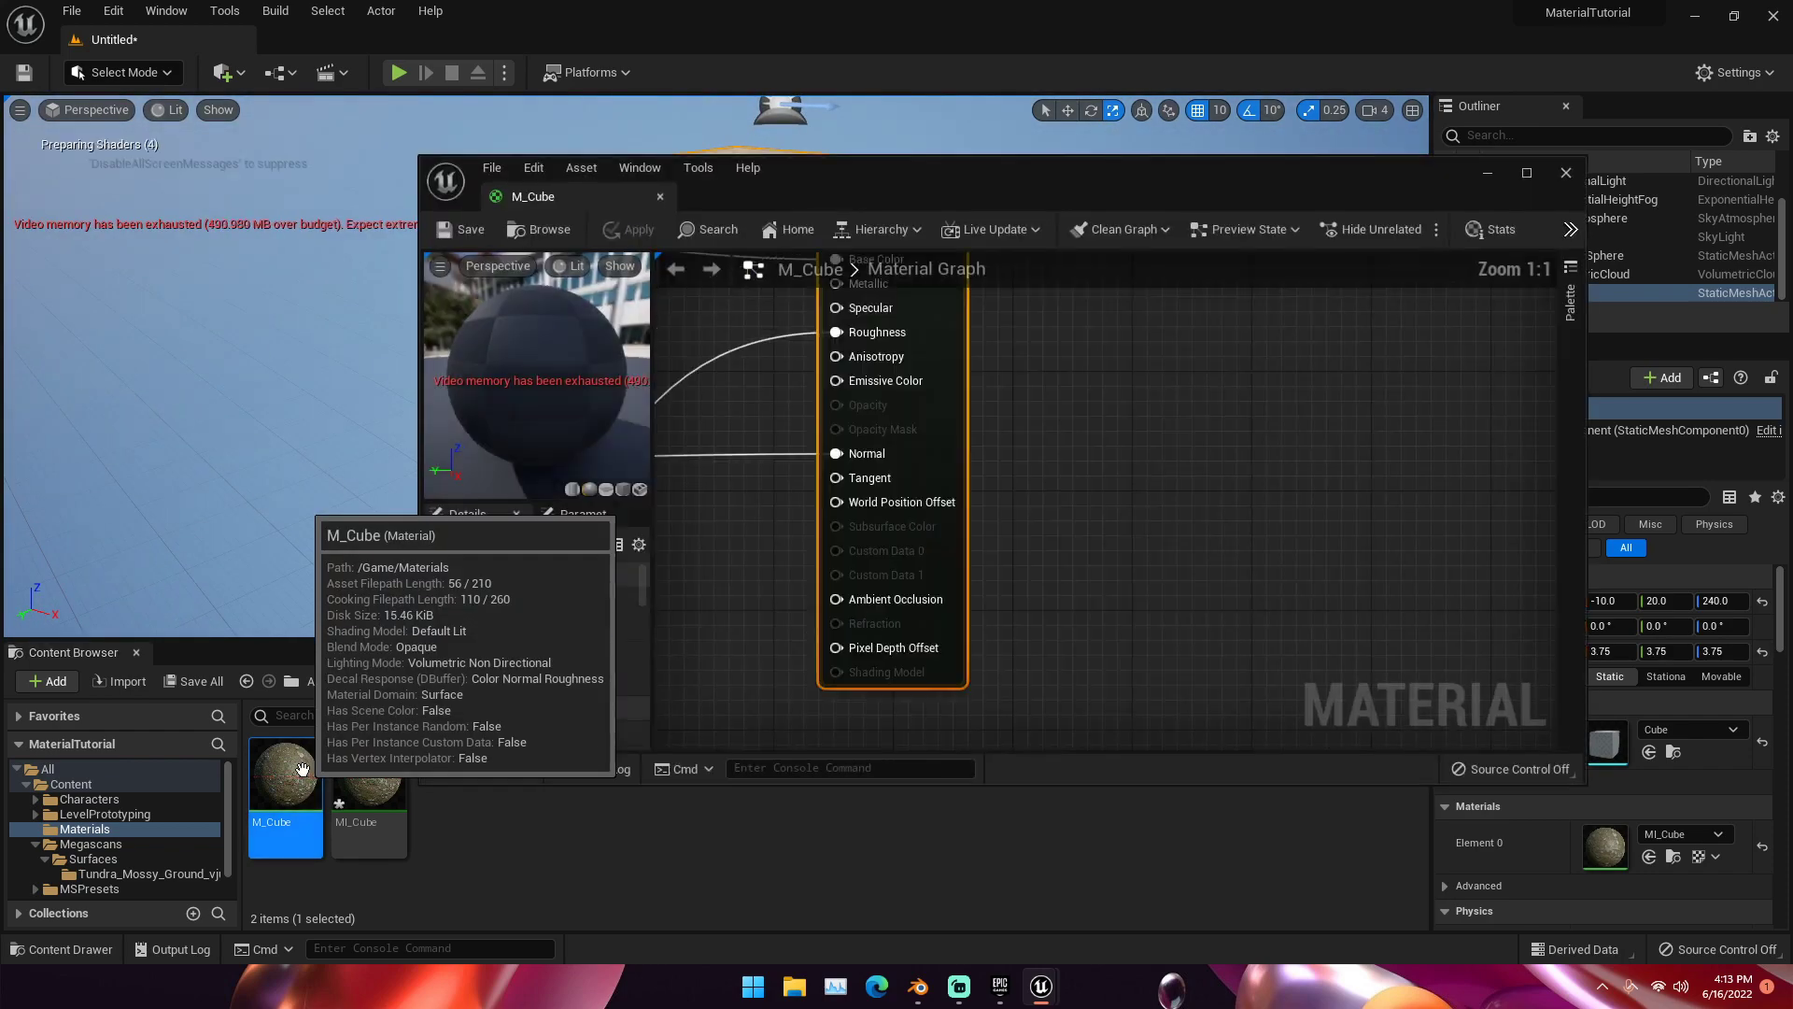
right_drag(885, 411, 1286, 483)
scroll(898, 489, down, 3)
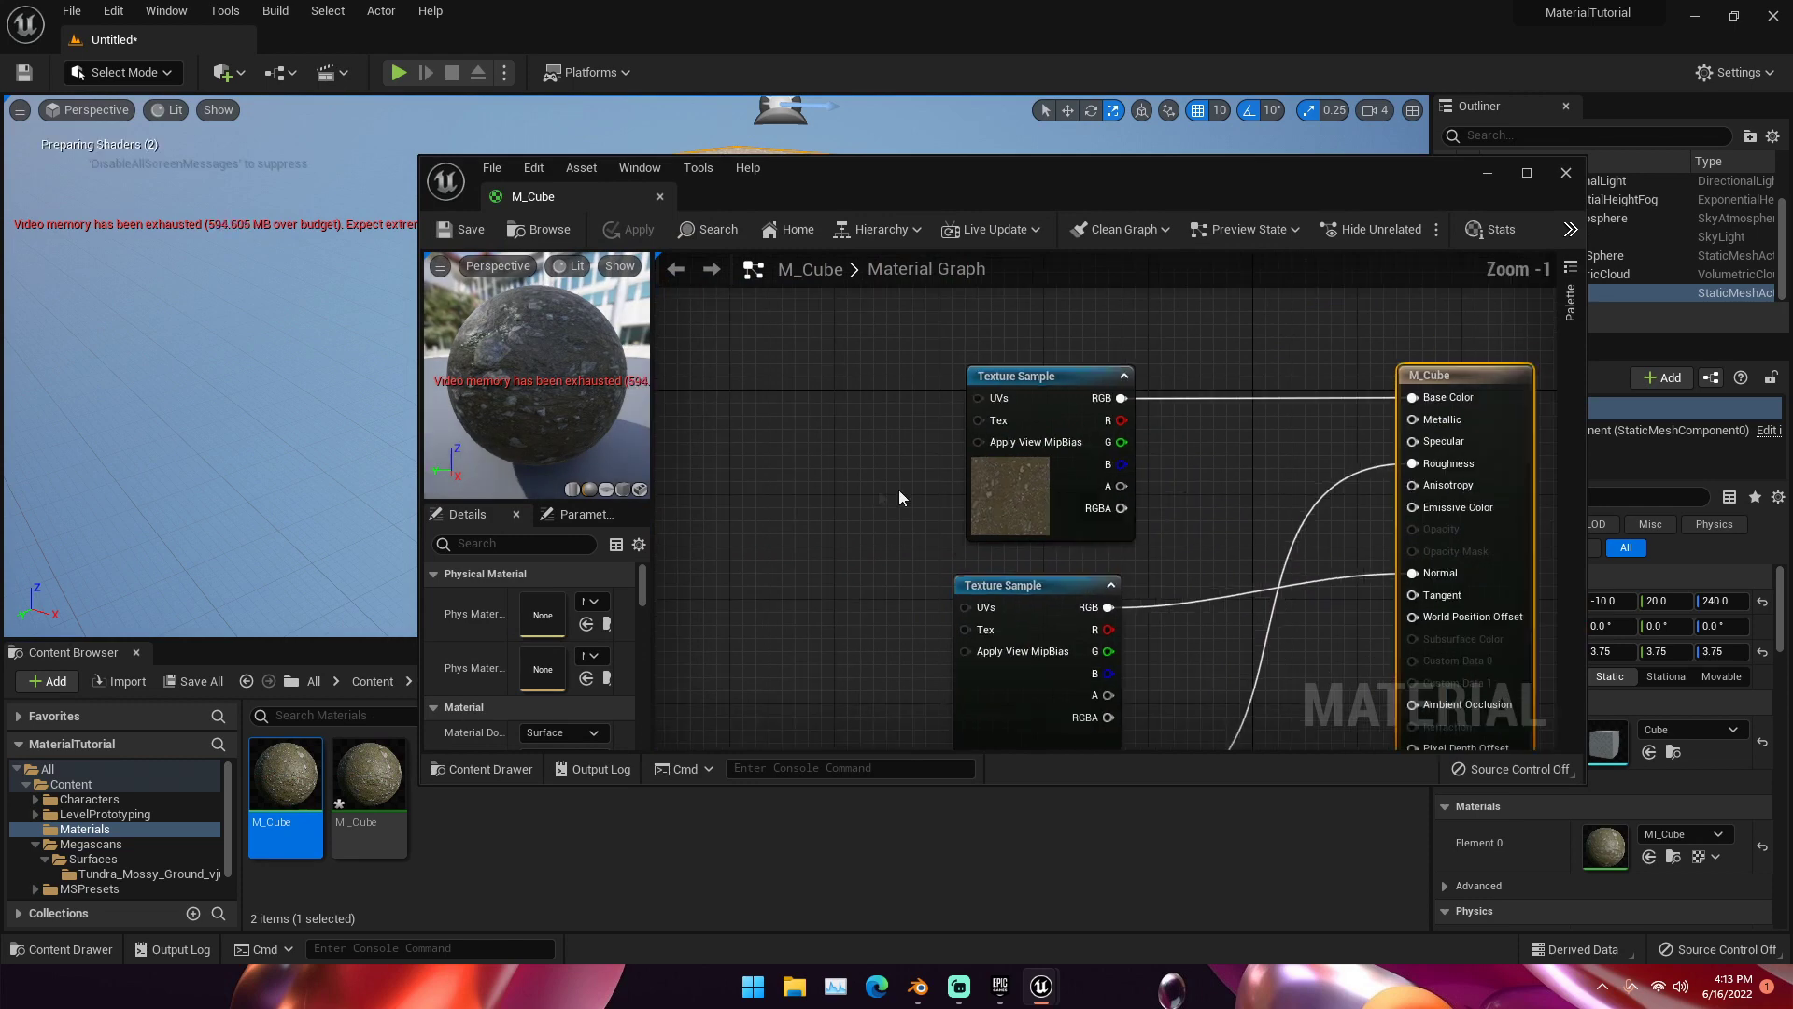
right_click(787, 473)
text(texturco)
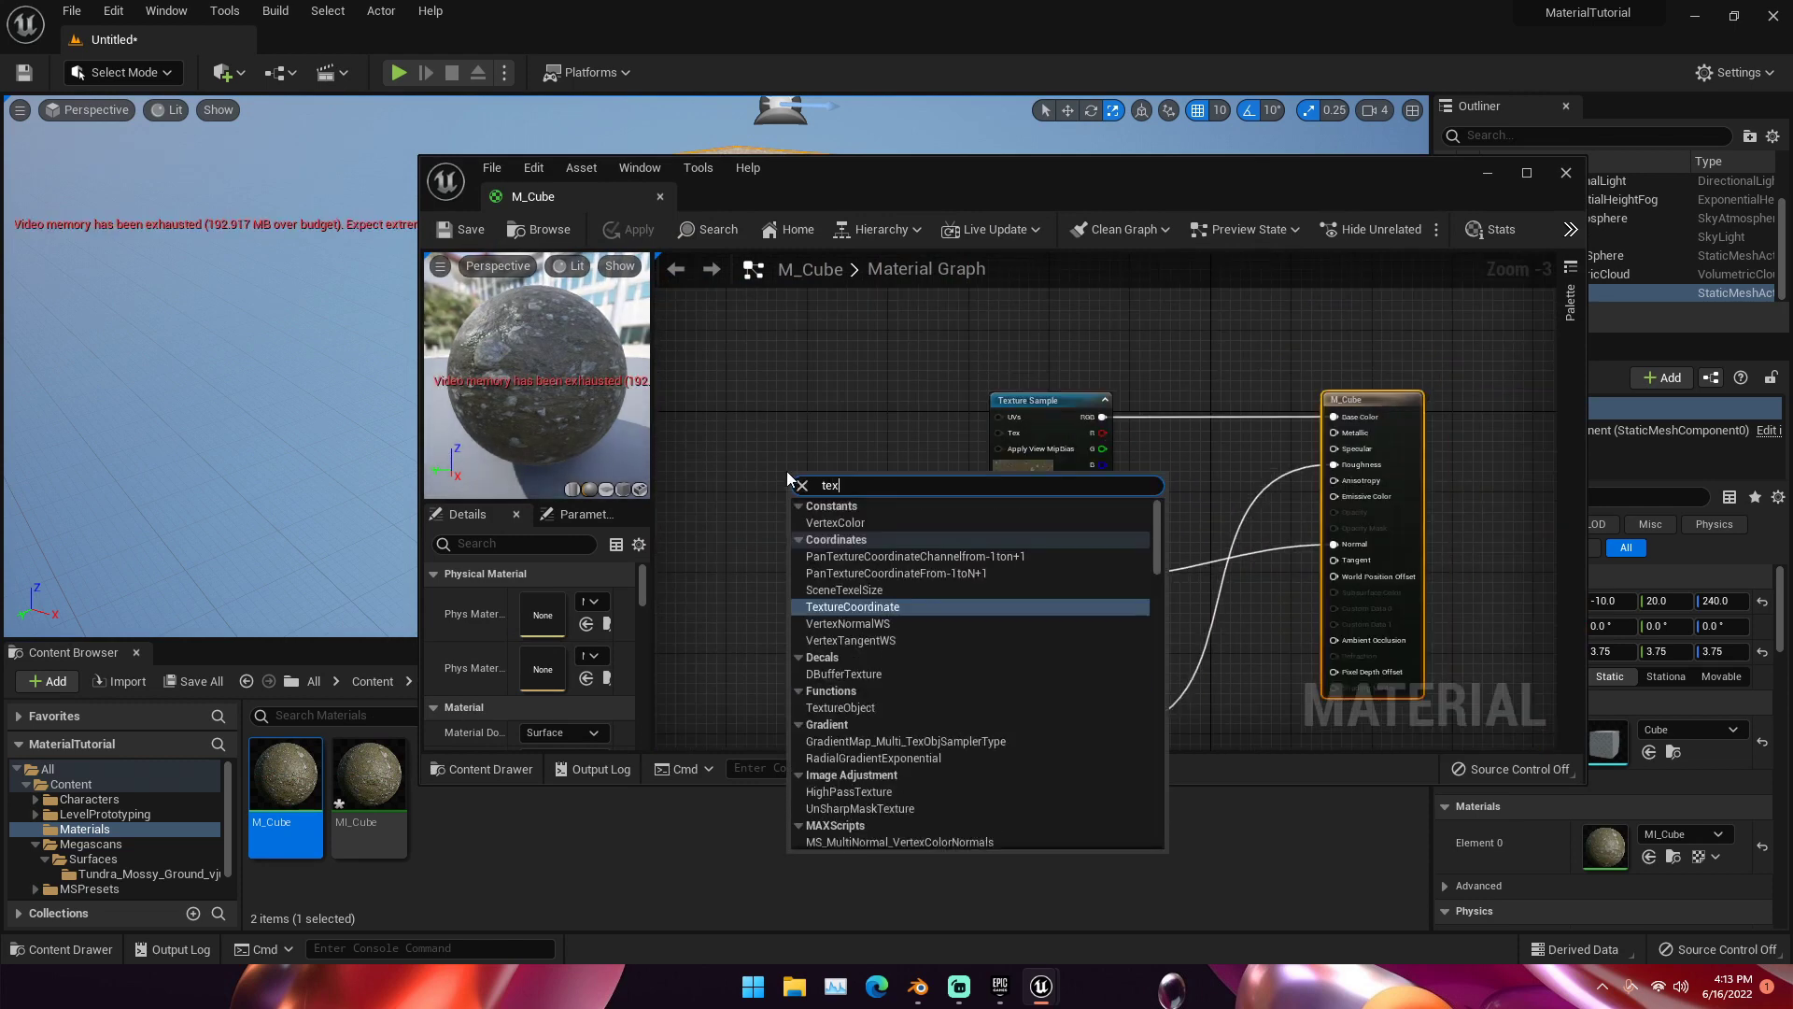
key(BackSpace)
key(BackSpace)
text(eco)
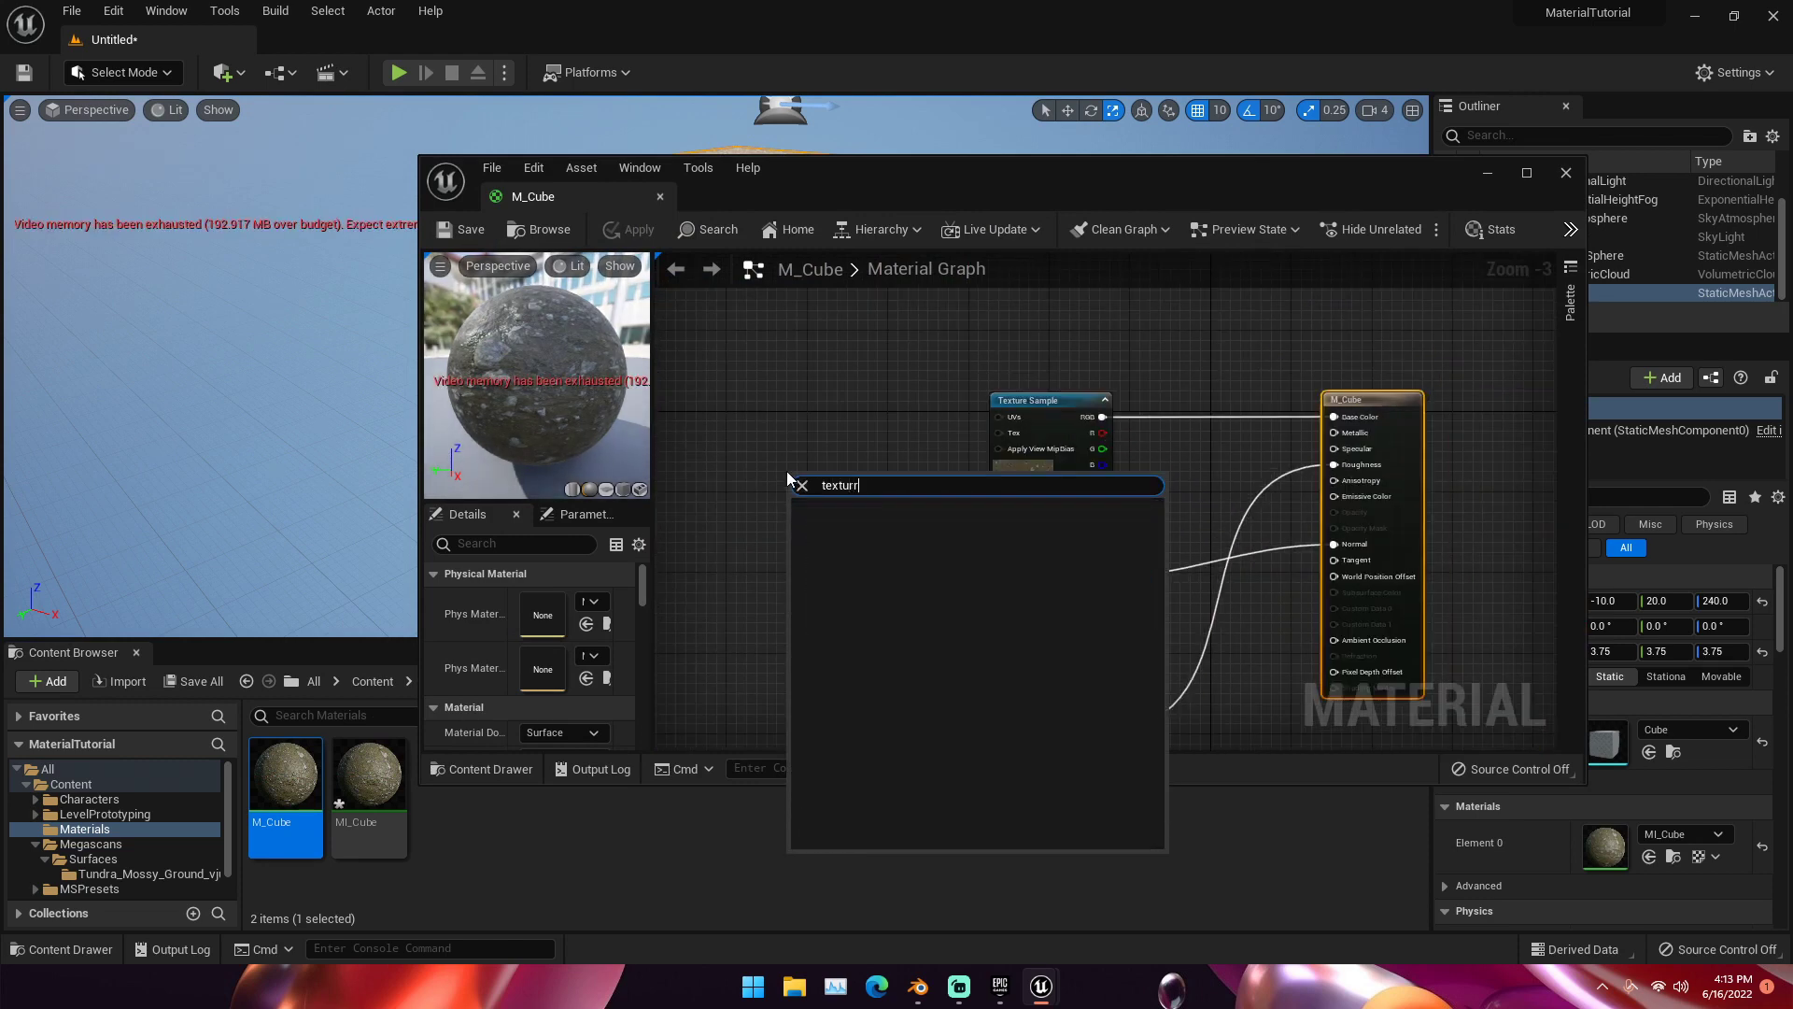
key(Return)
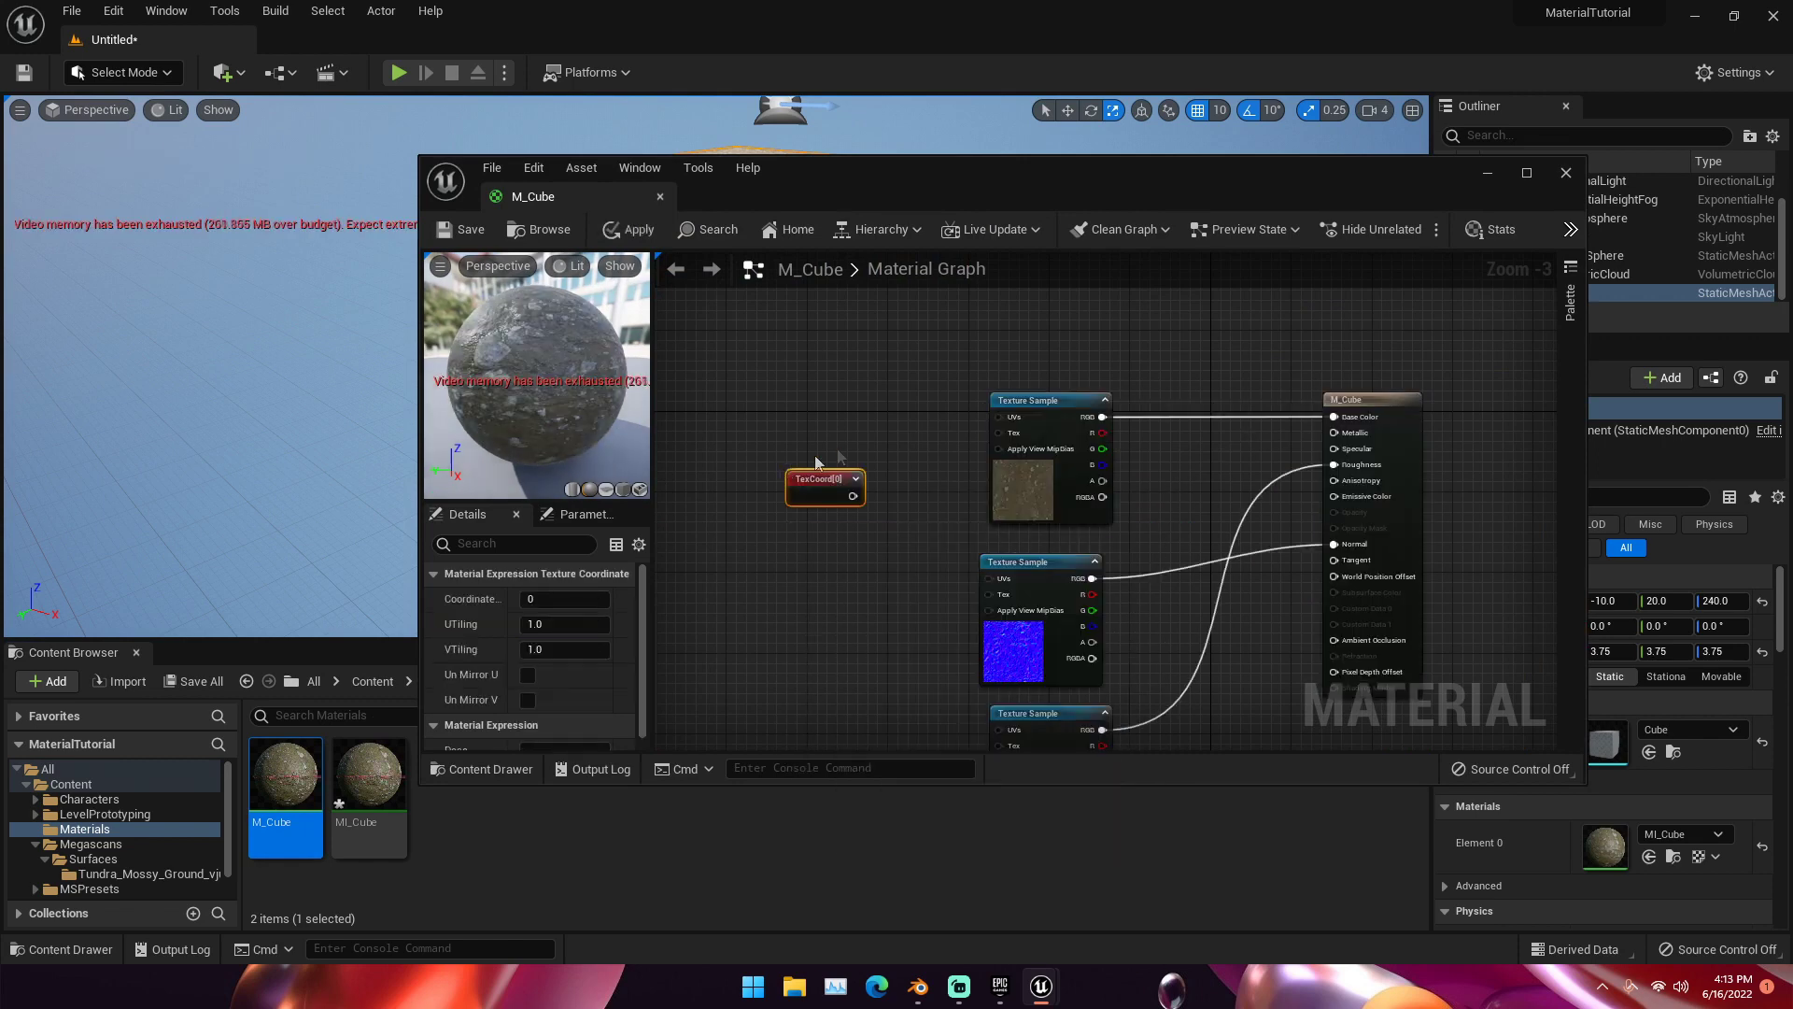
drag(820, 475, 834, 402)
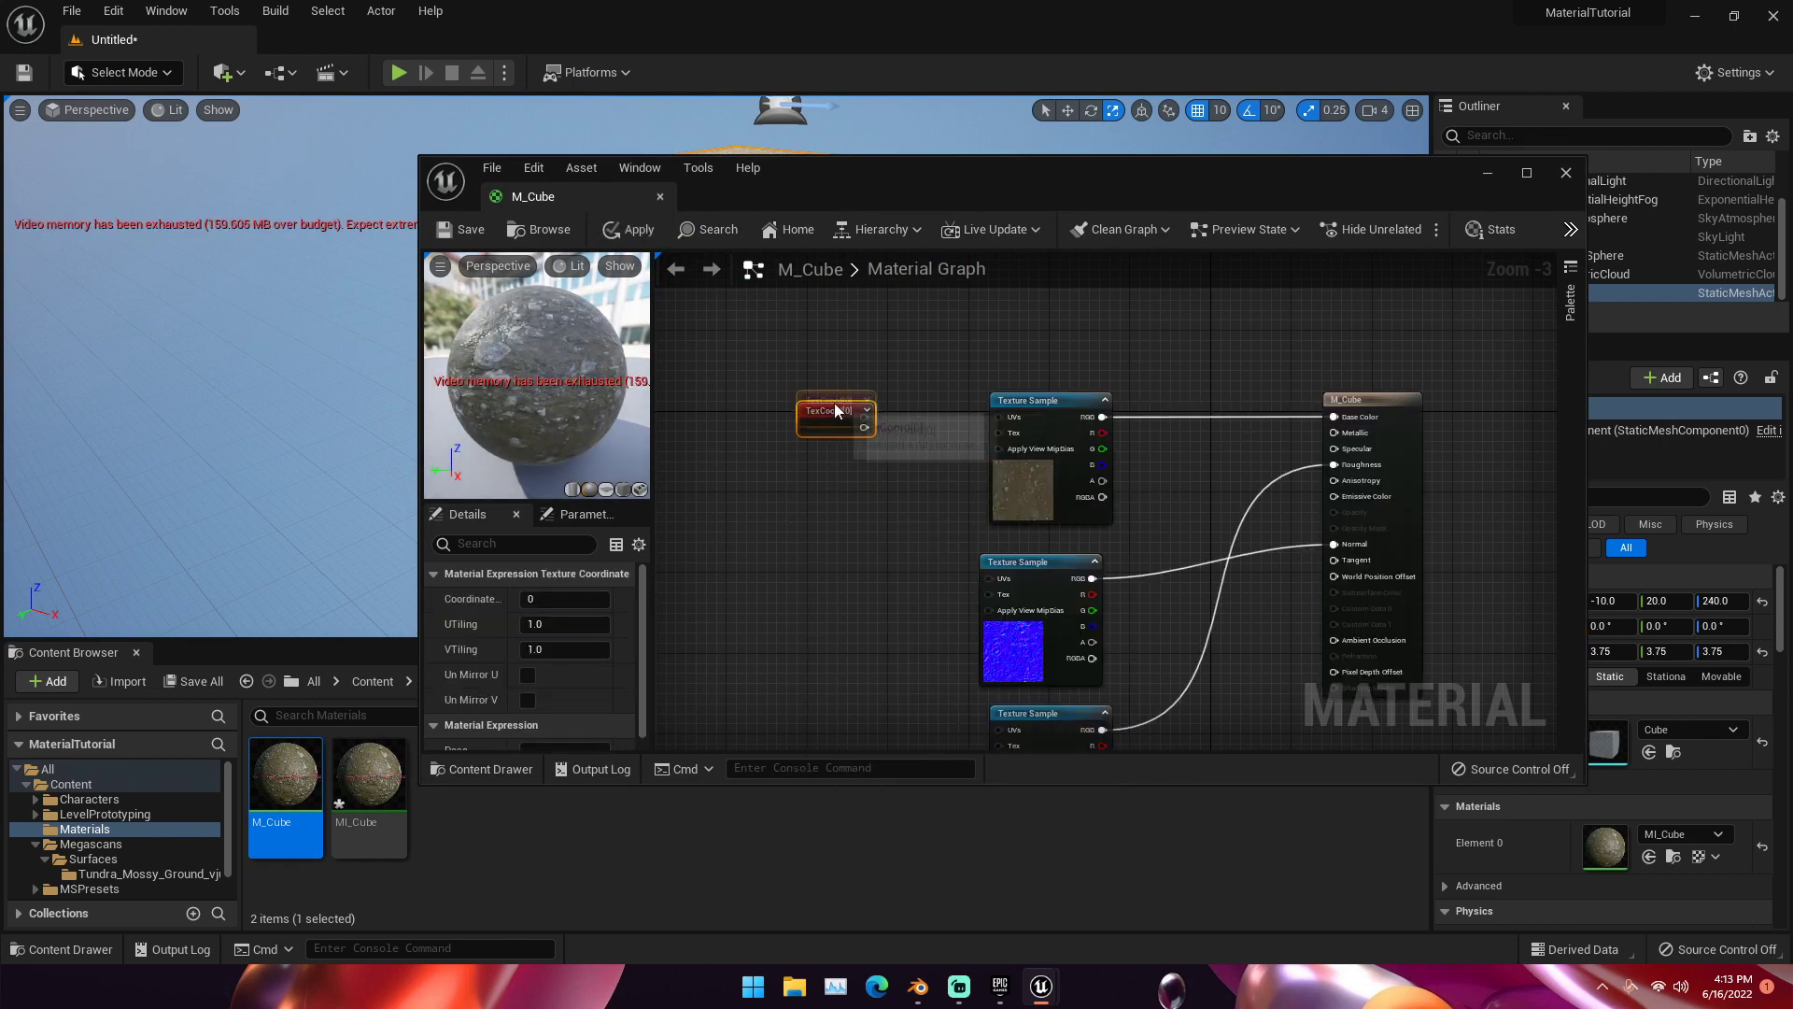
Step: Add a Constant node below TexCoord, convert it to a parameter named Tiling, and set its default value to 0.5
right_click(755, 493)
text(const)
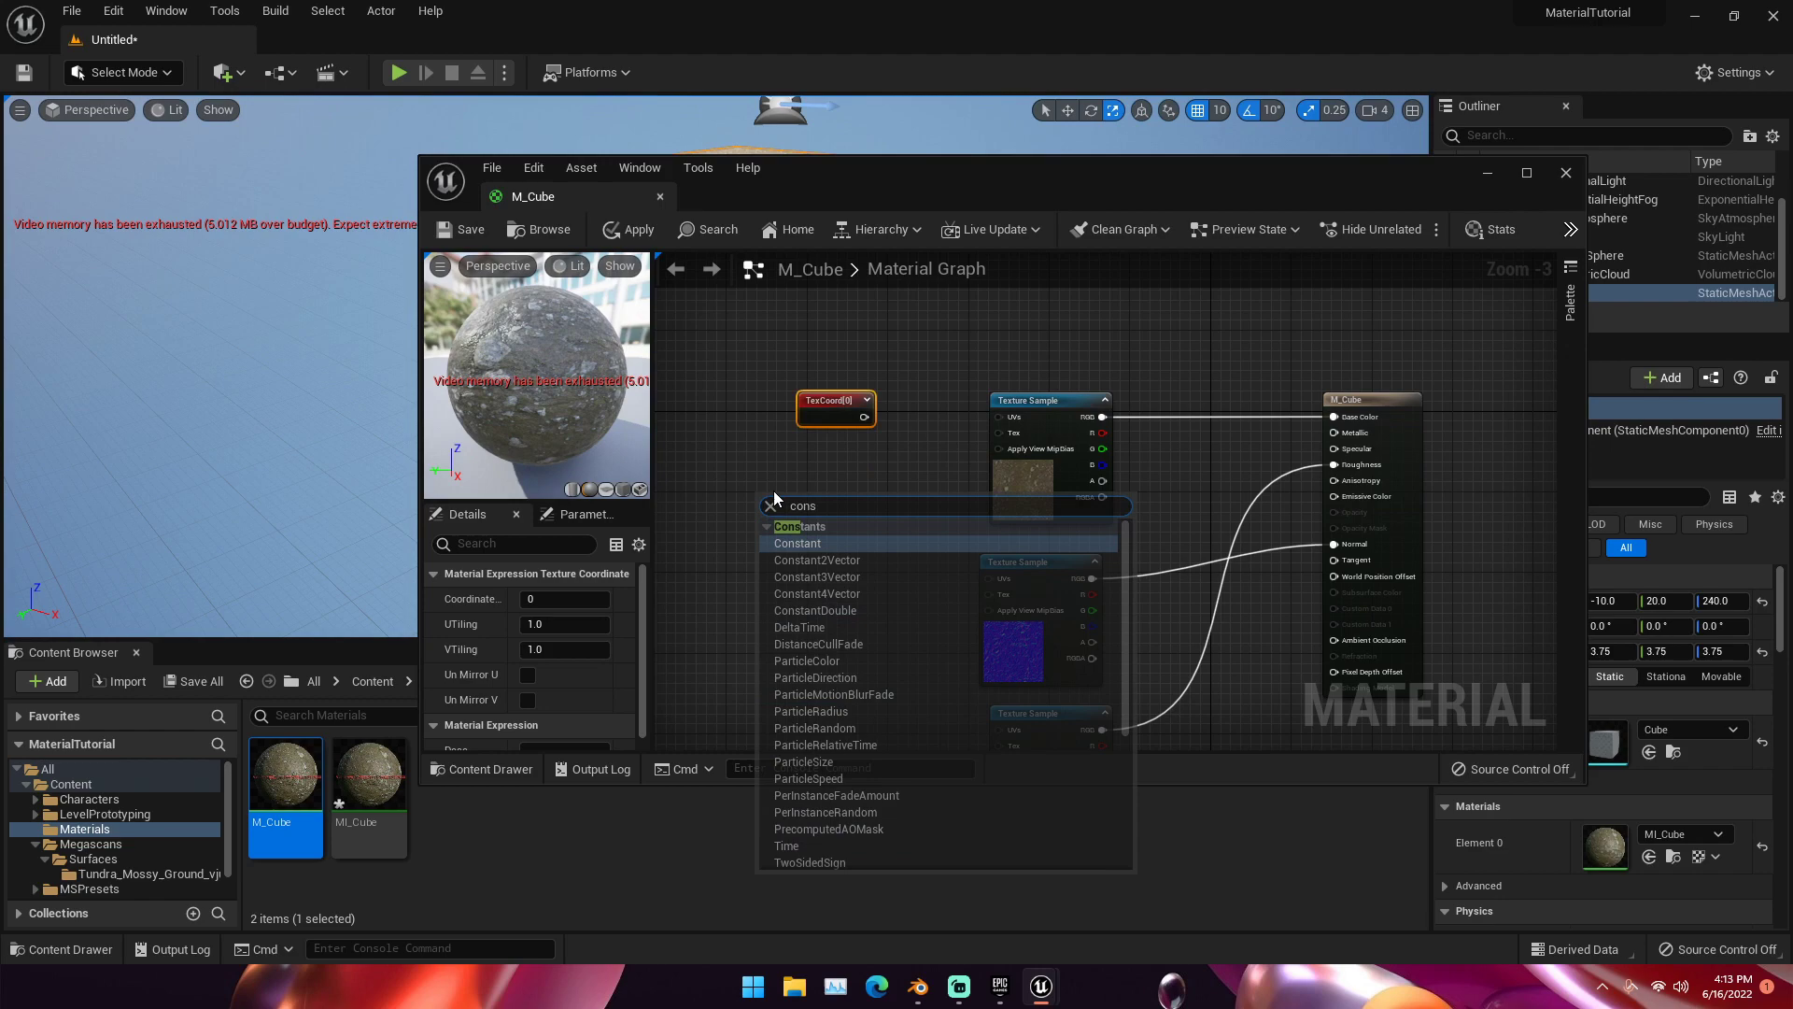
key(Return)
scroll(801, 499, up, 2)
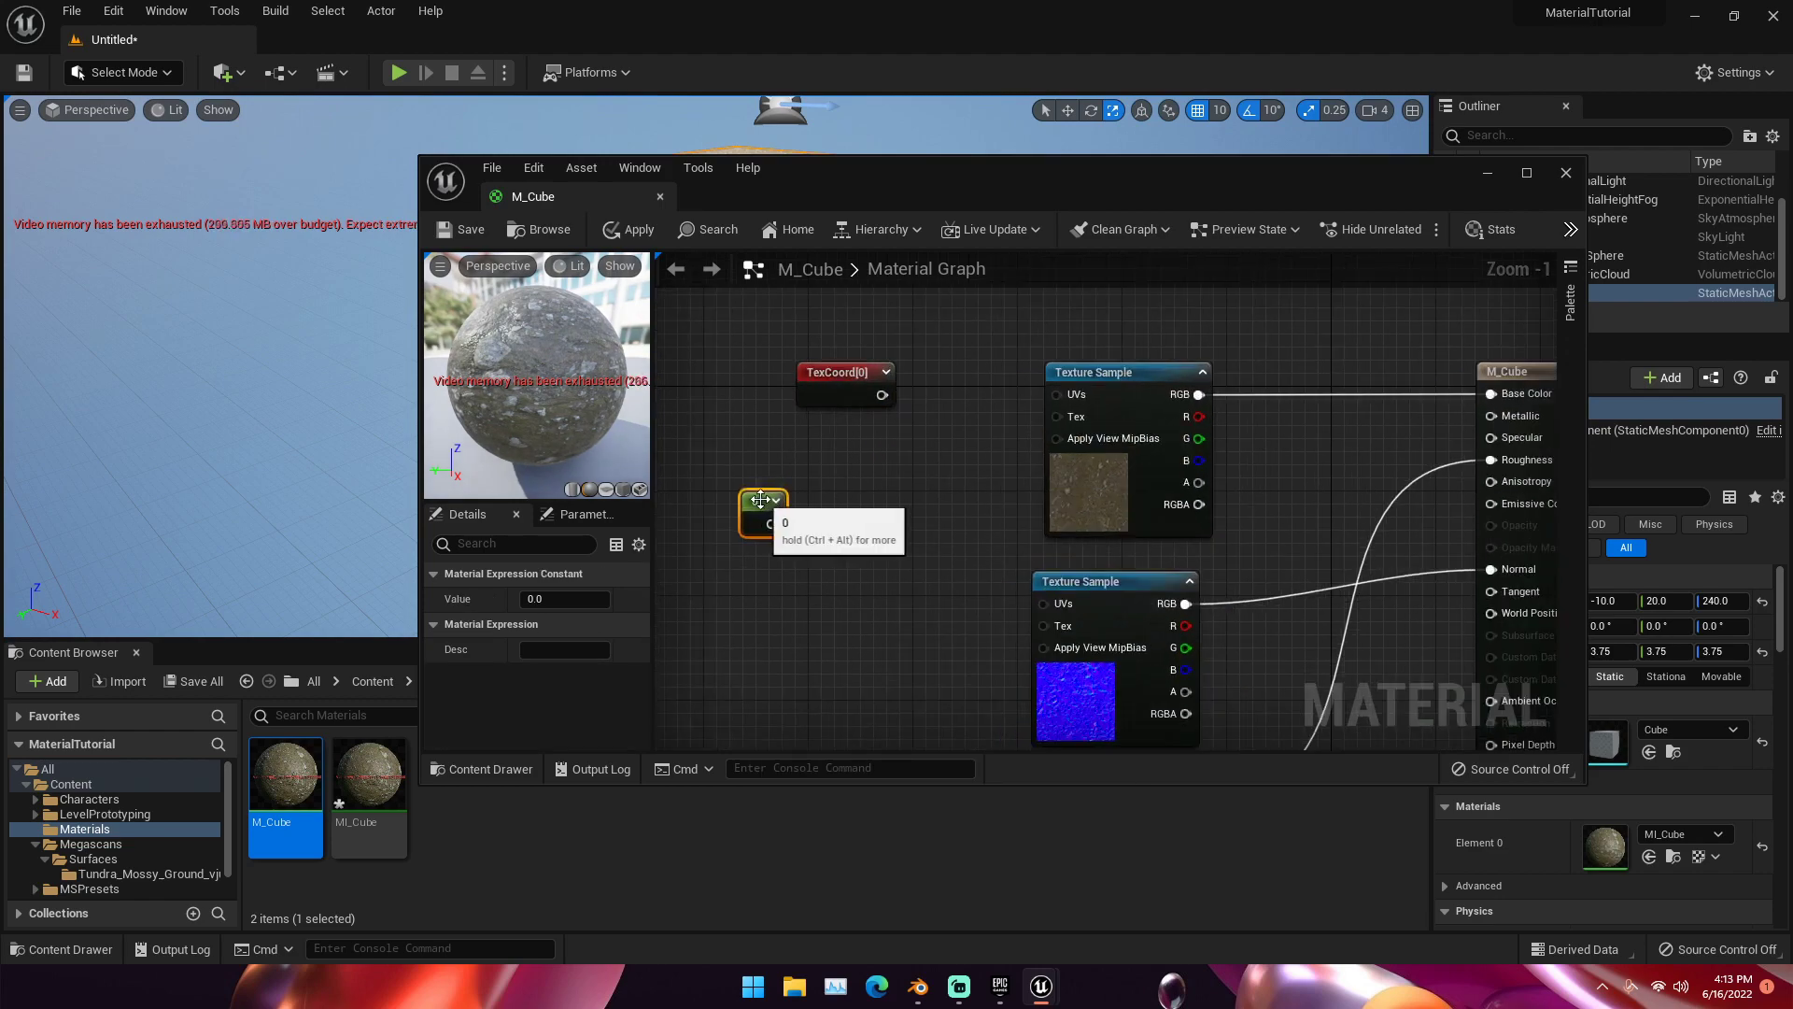
right_click(759, 499)
click(800, 537)
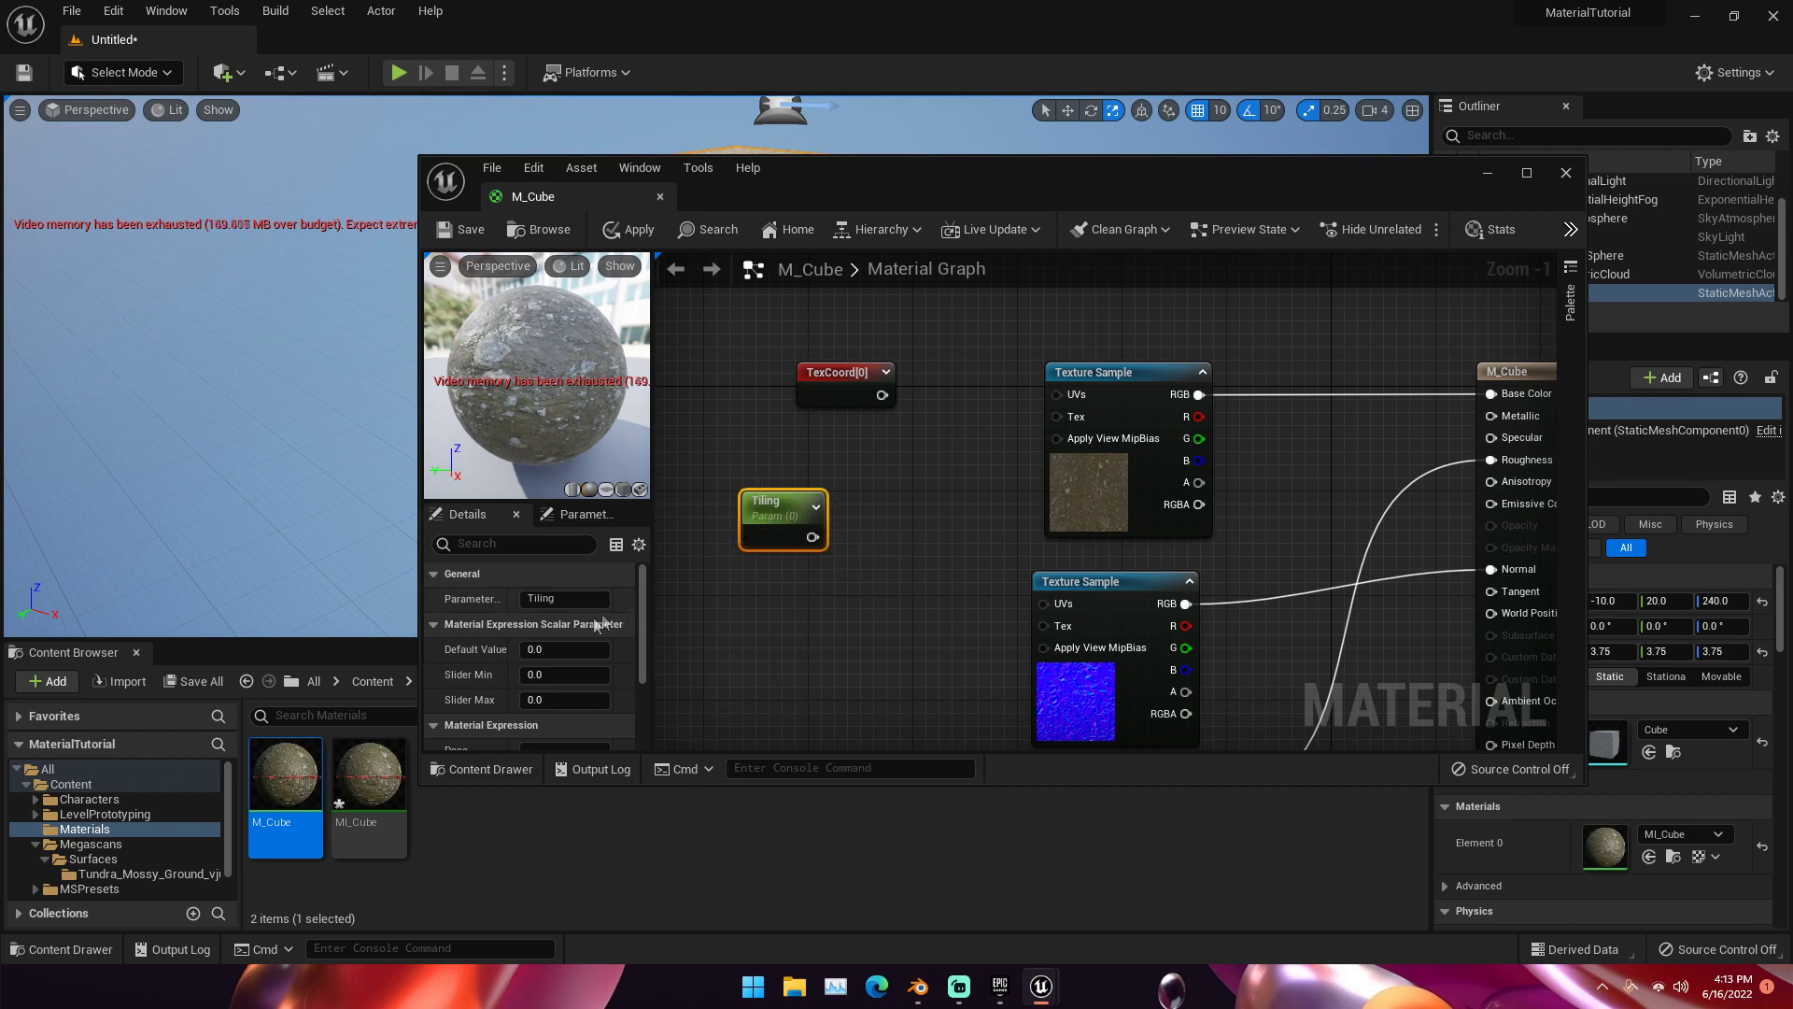
text(0.5)
key(Return)
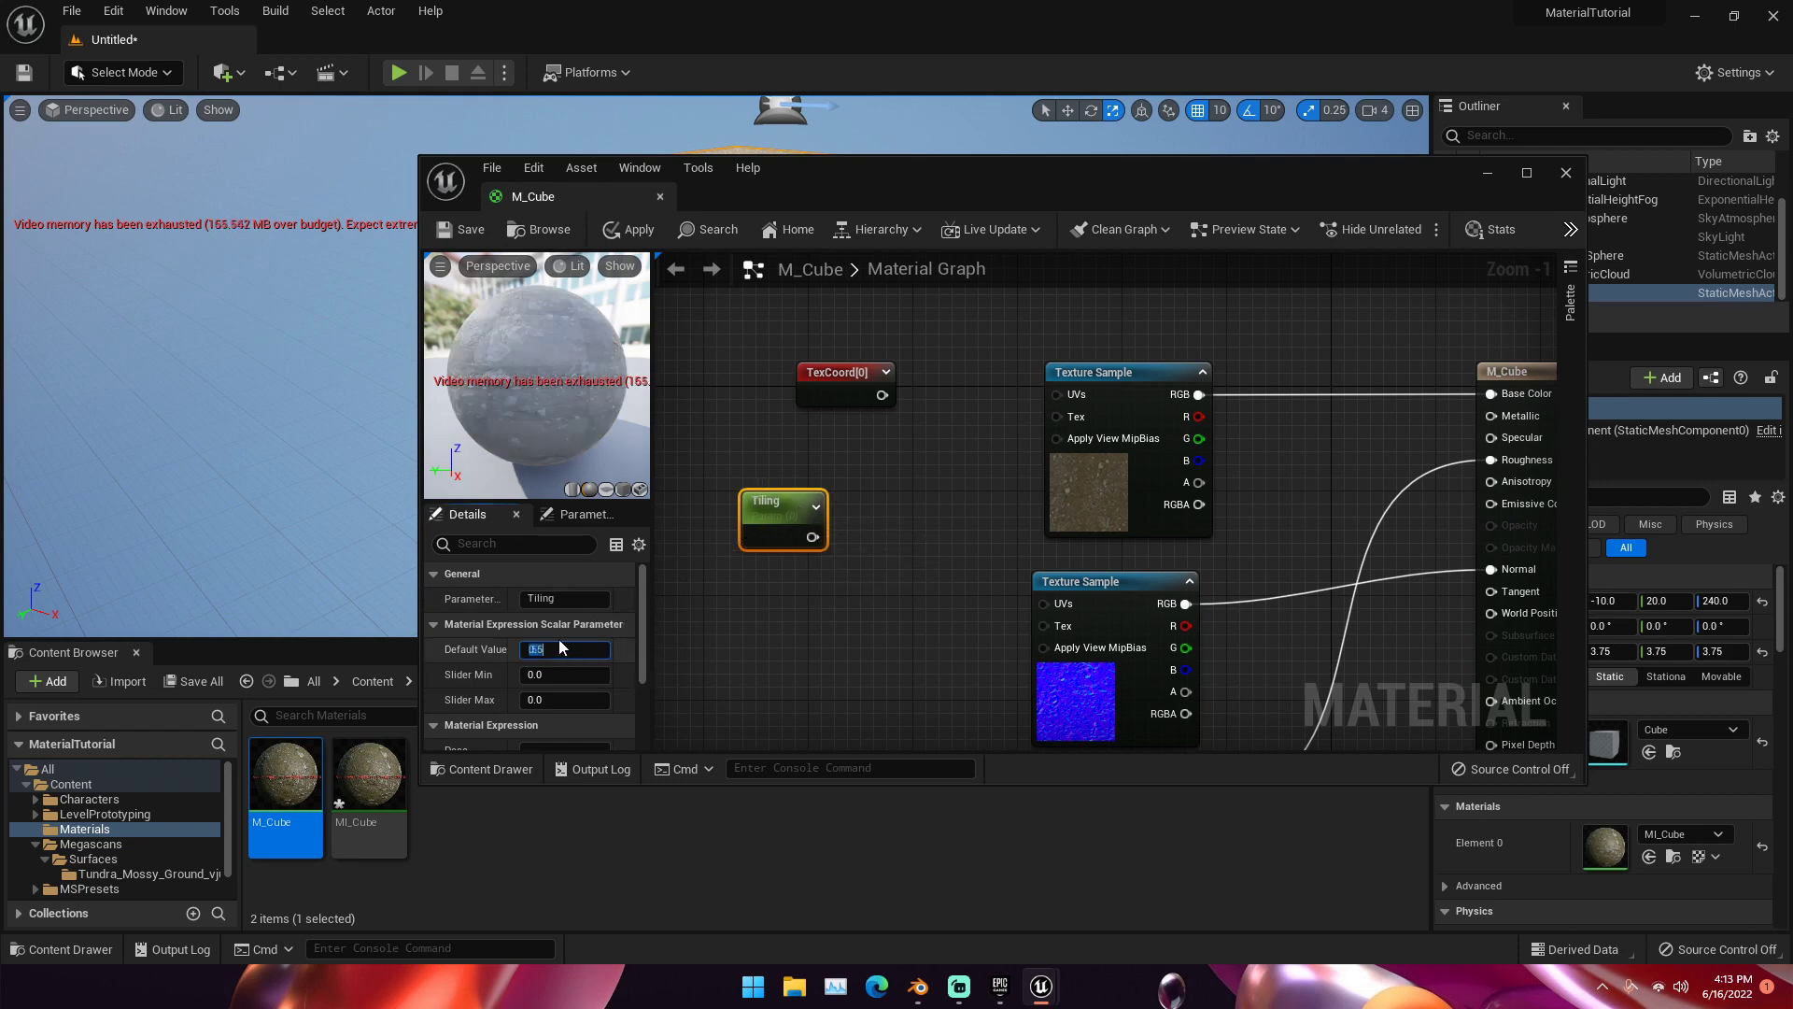
Step: Move TexCoord away from the texture samples and place a Multiply node in the space between them
drag(839, 367, 759, 369)
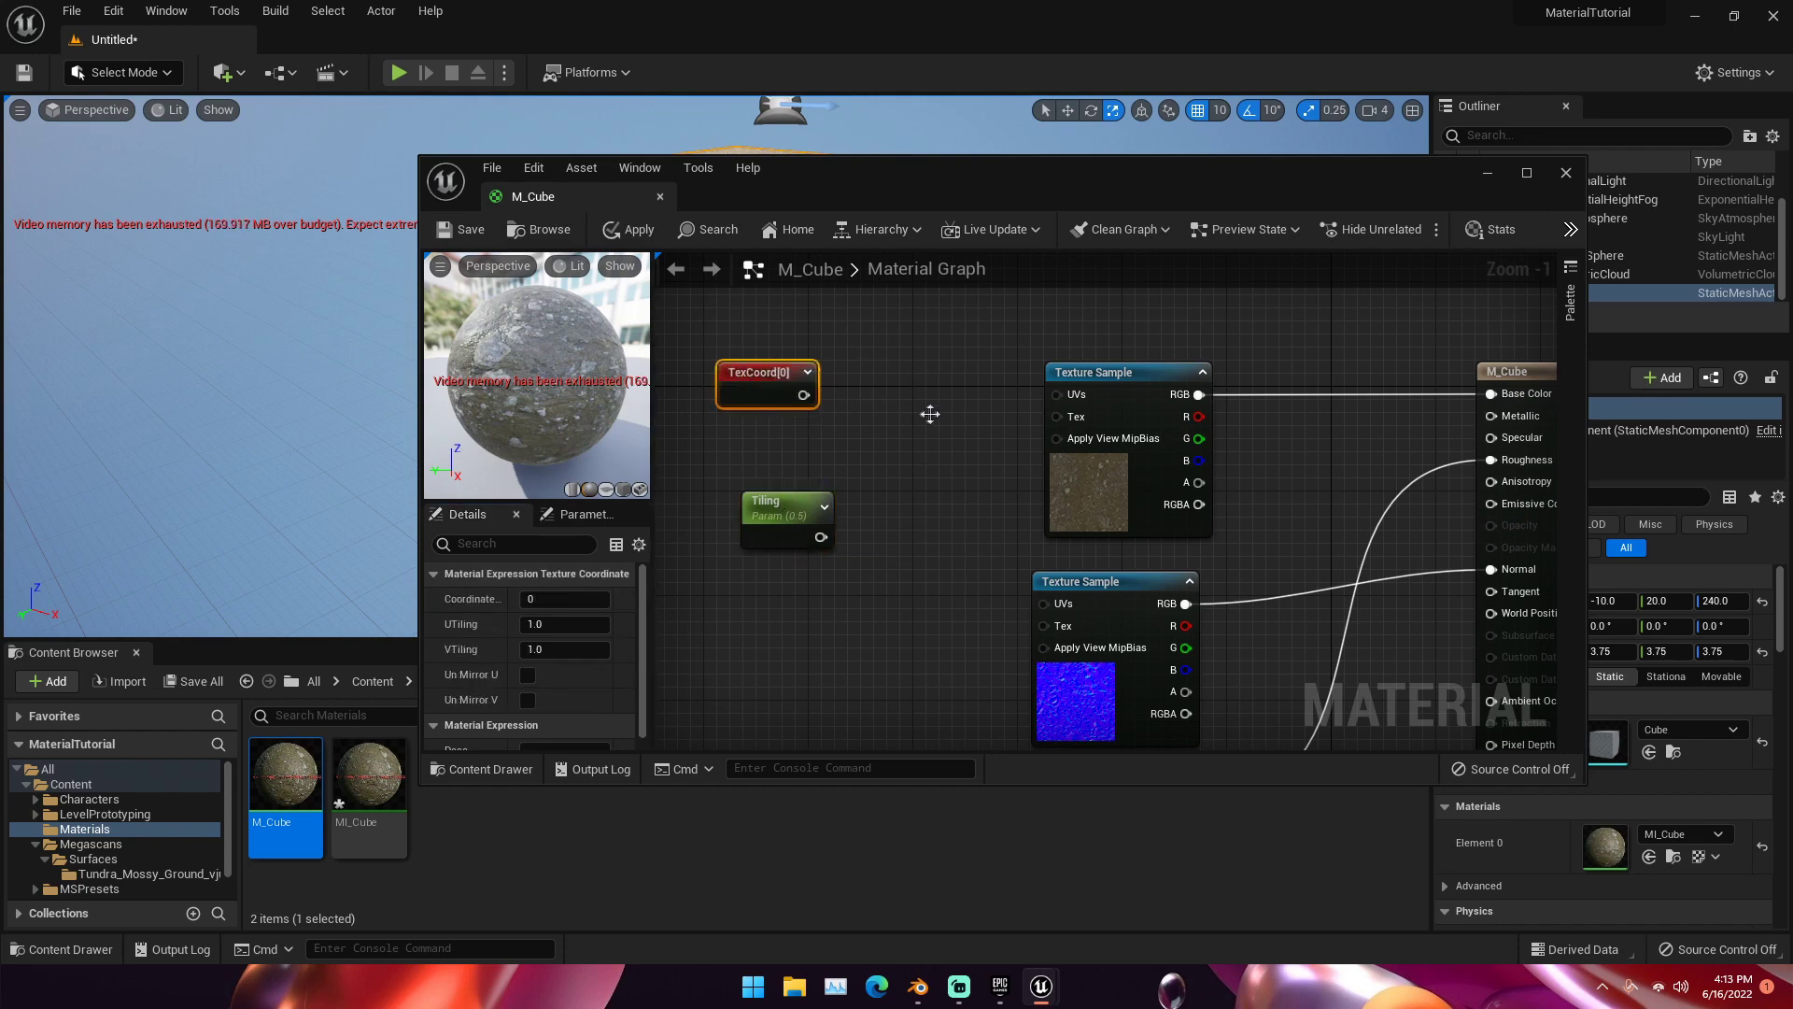
right_click(925, 420)
text(multiply)
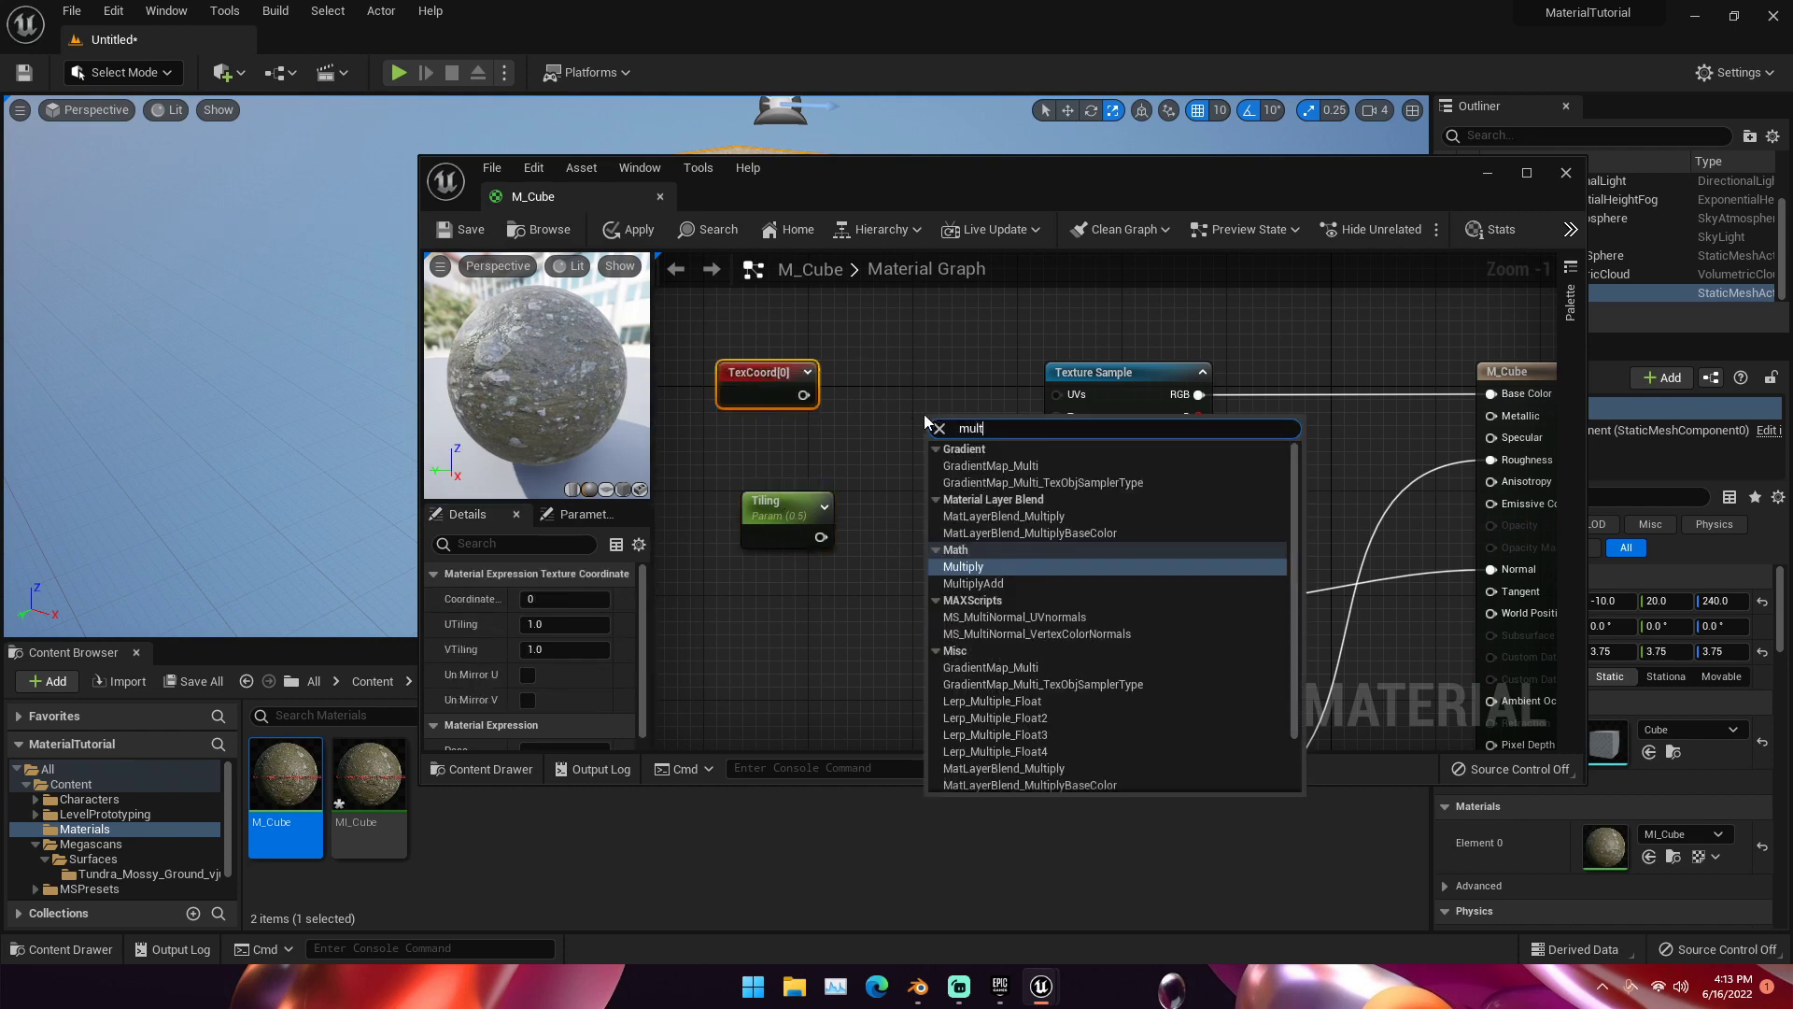
key(Return)
drag(964, 422, 900, 409)
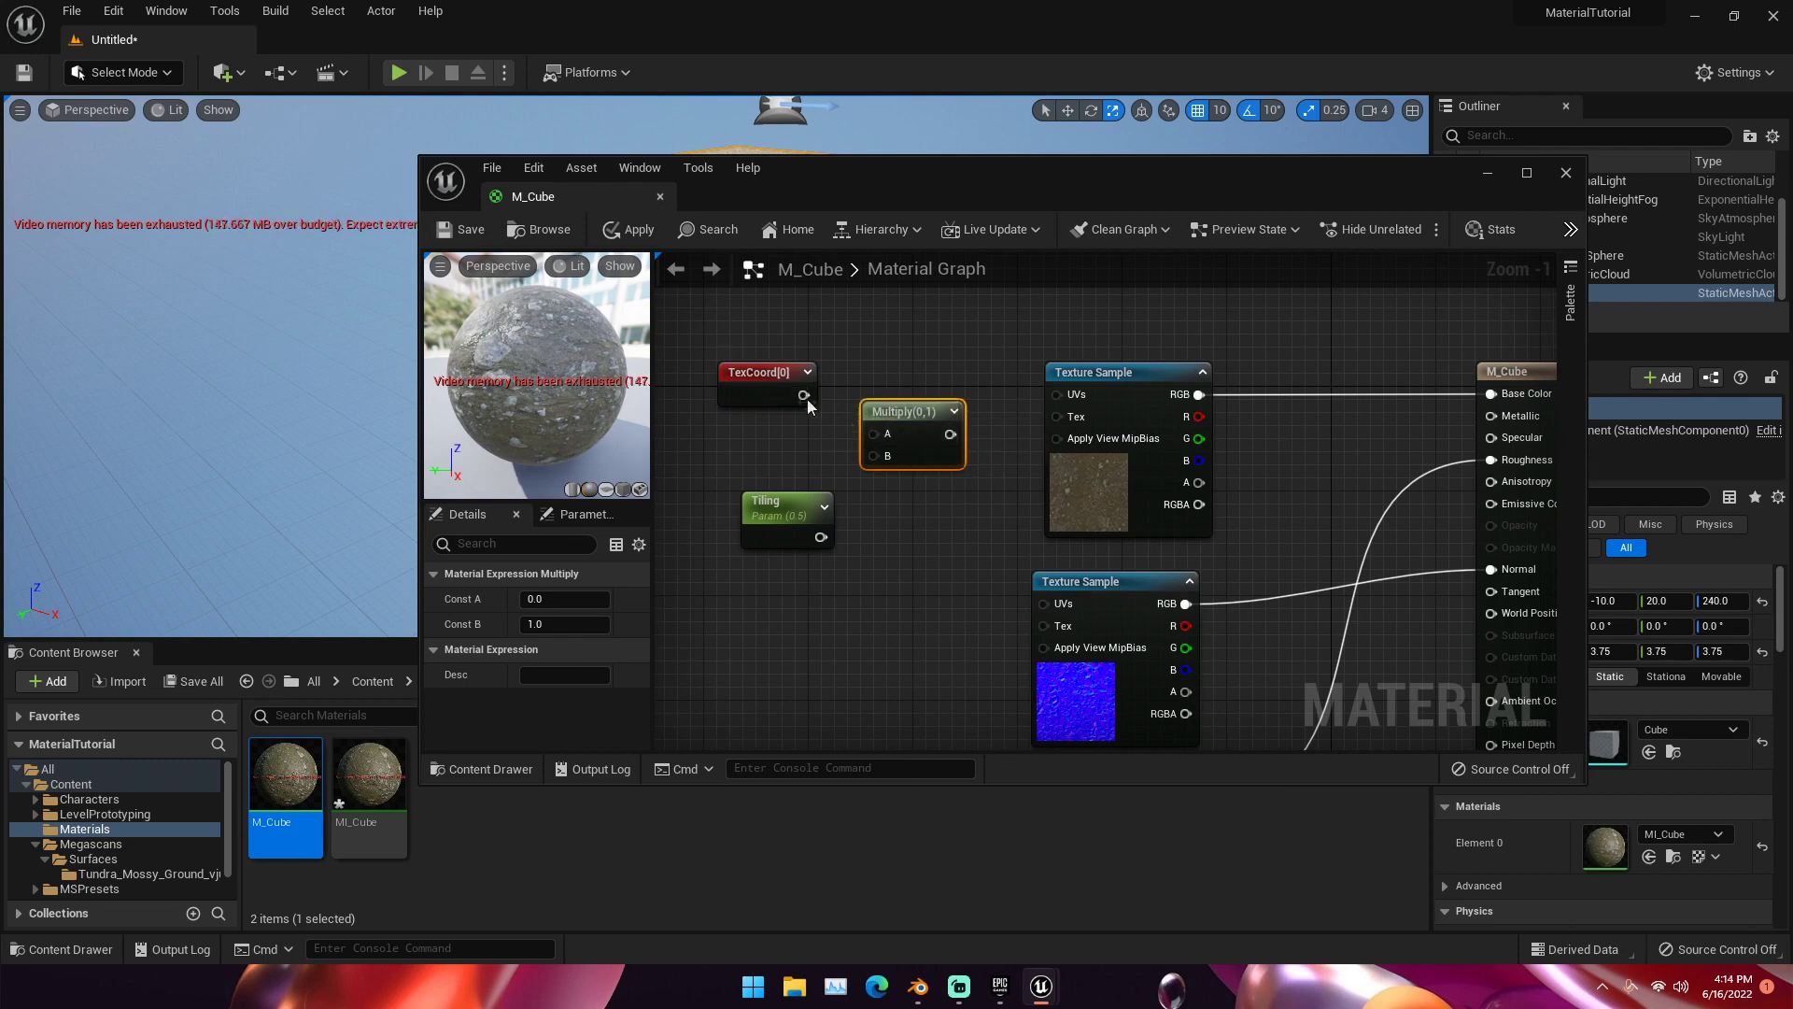
Step: Connect TexCoord to Multiply's A and Tiling to B, and feed the product into the UVs of all three Texture Samples
drag(803, 395, 874, 435)
drag(821, 537, 1060, 395)
drag(927, 434, 1048, 601)
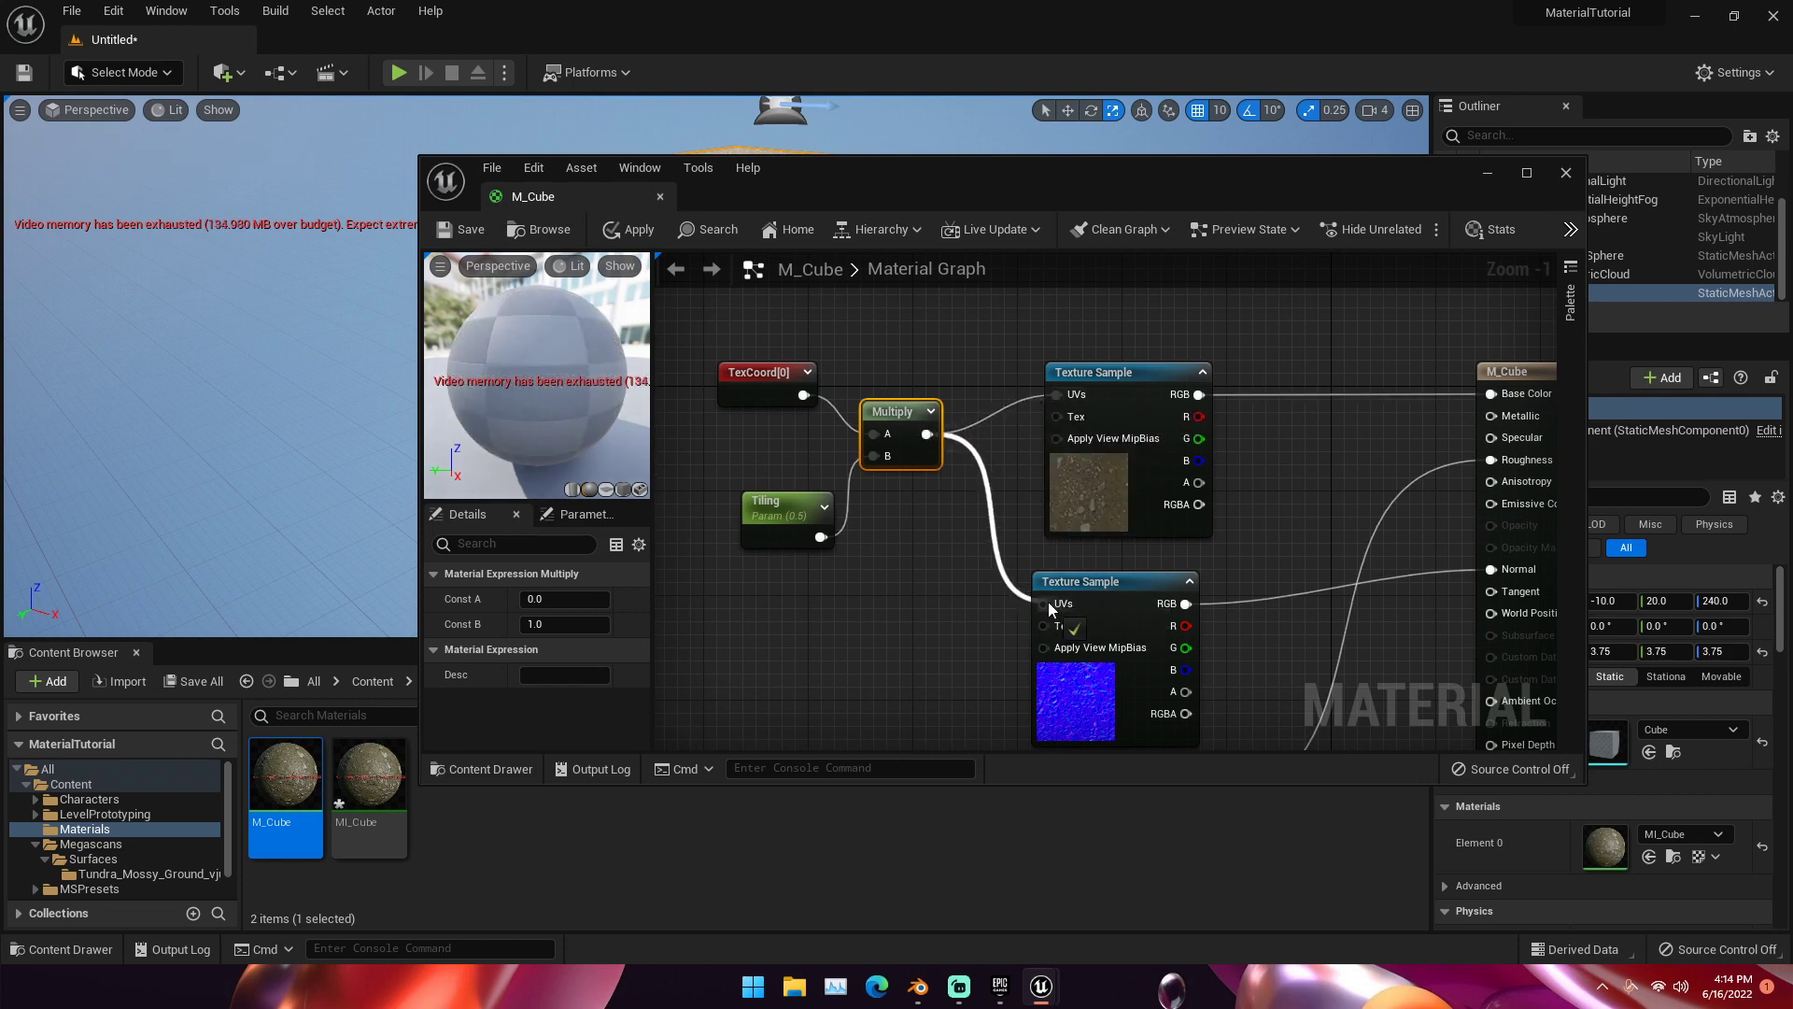
scroll(984, 602, down, 3)
drag(956, 506, 1033, 718)
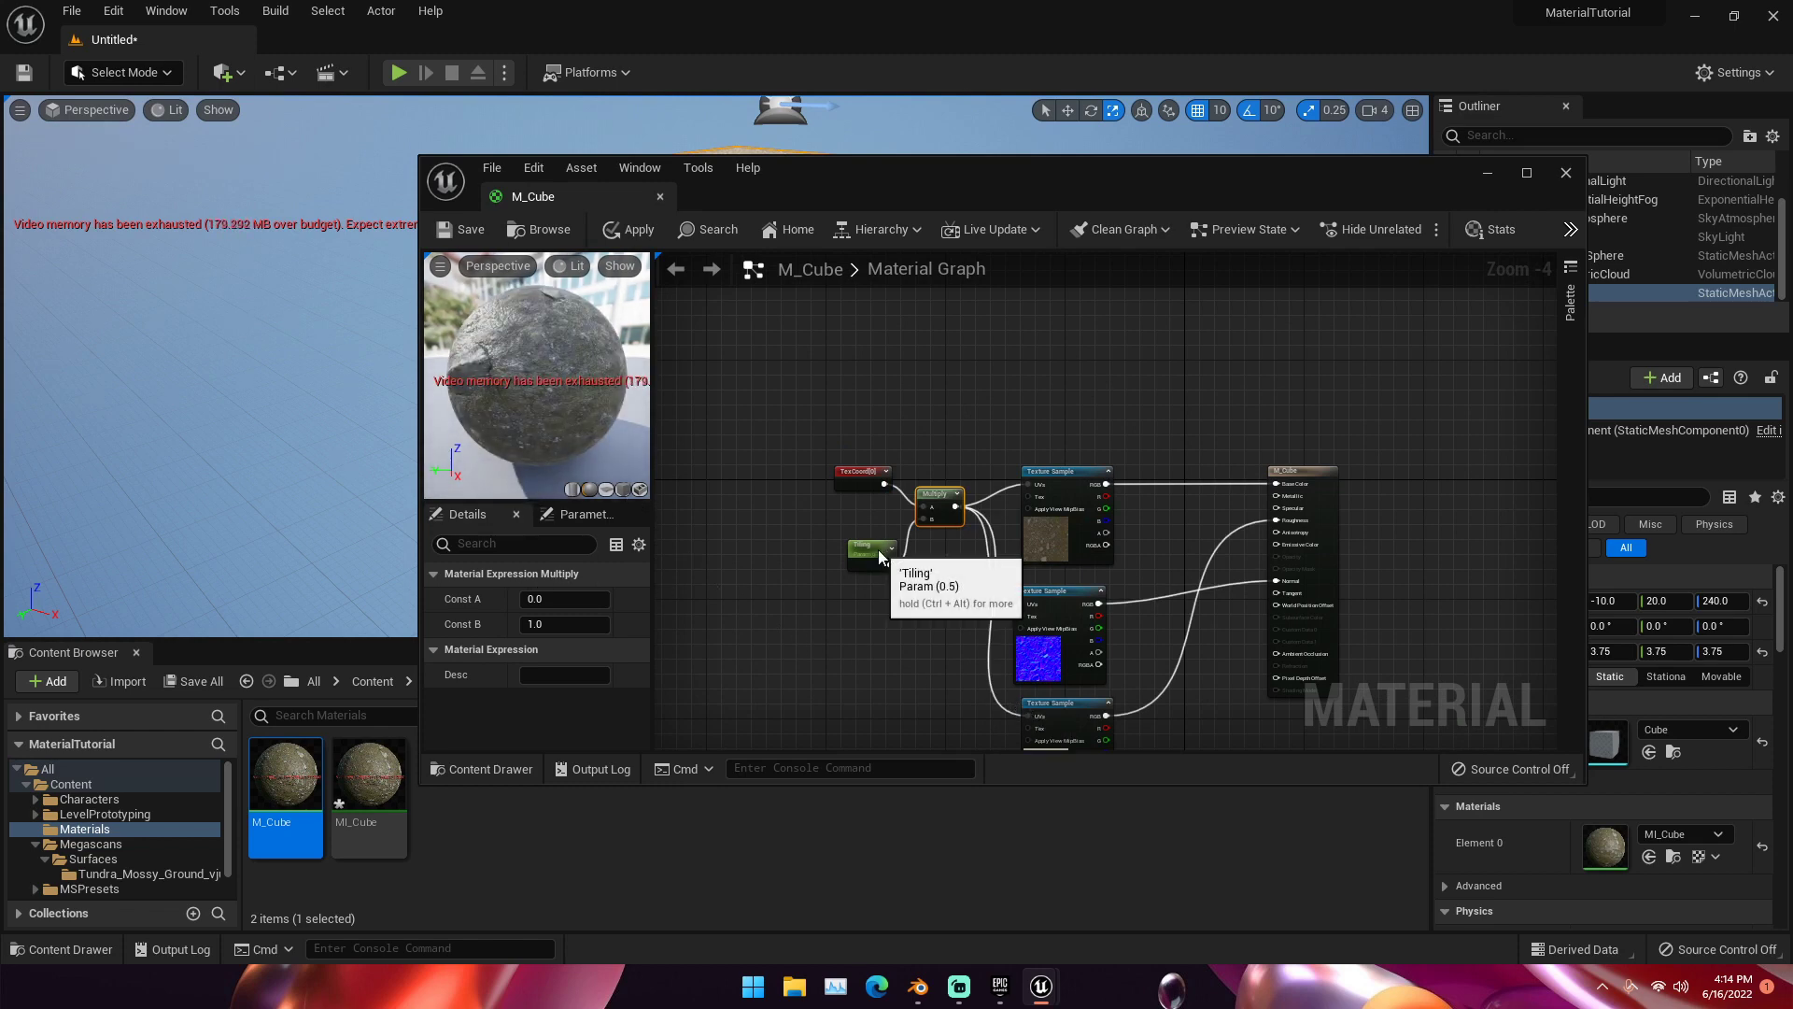
Step: Try default values of 2 and 5 for the Tiling parameter
click(867, 547)
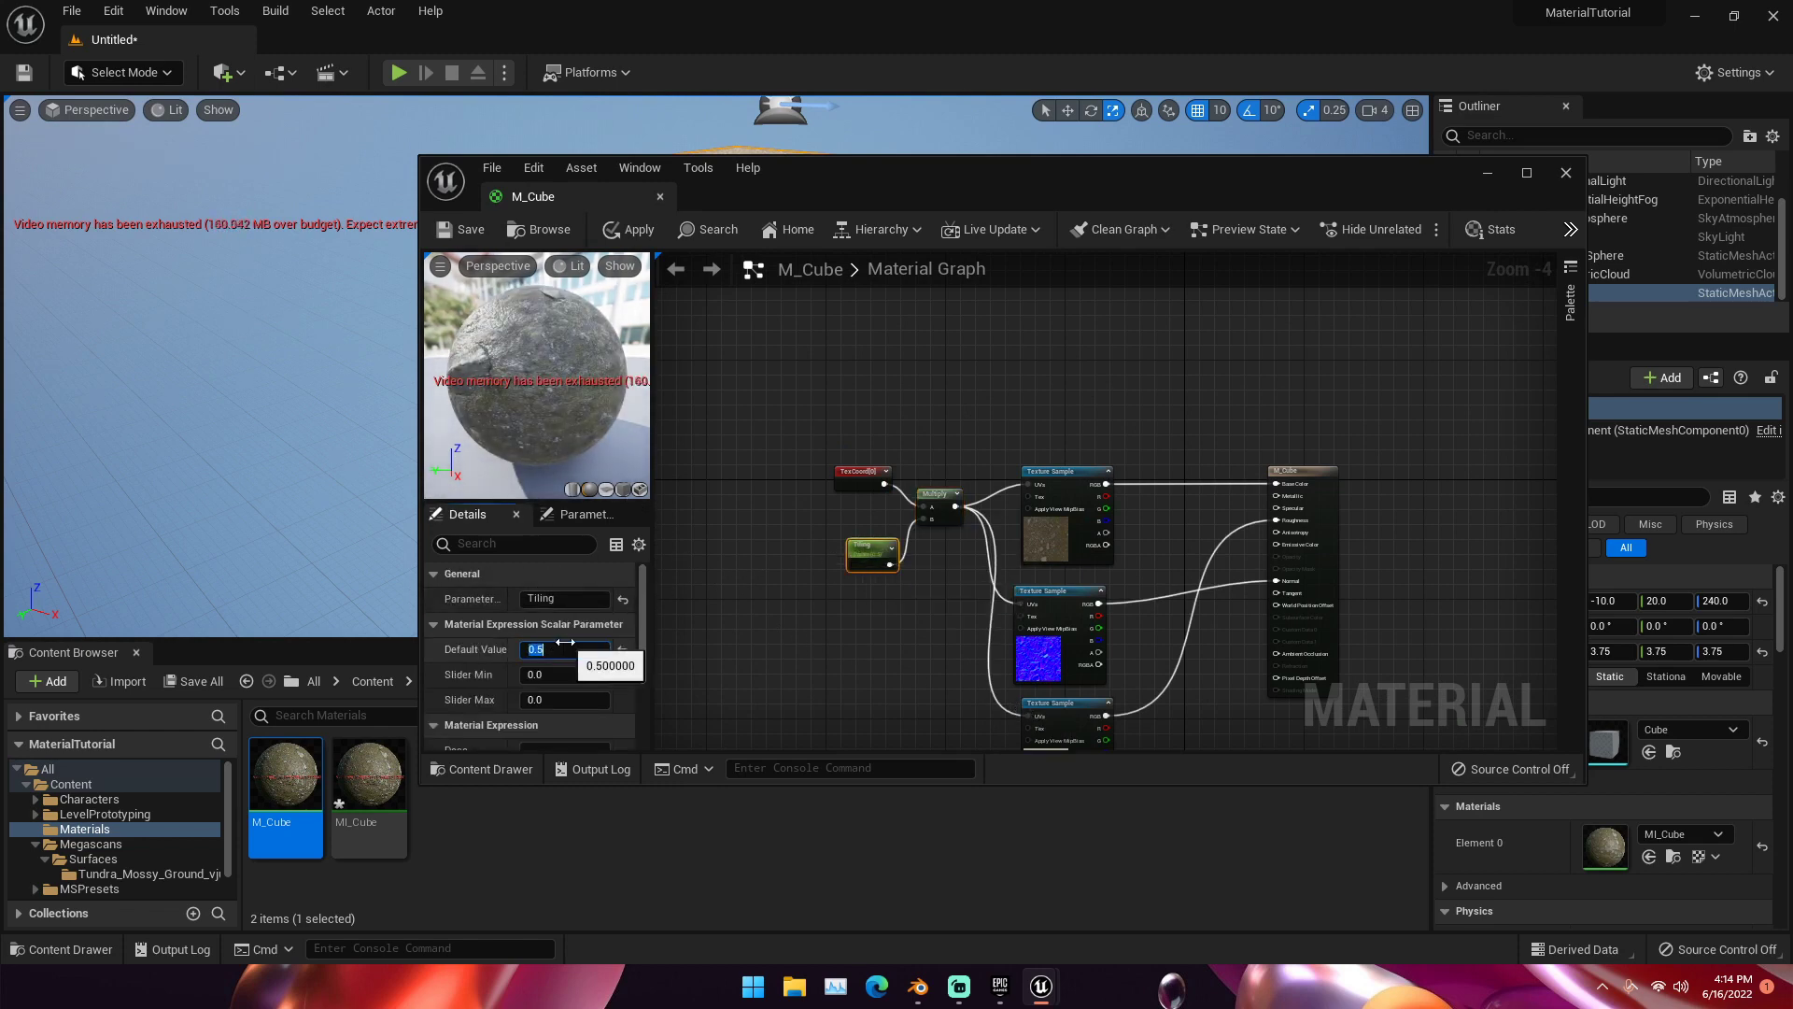
text(2)
key(Return)
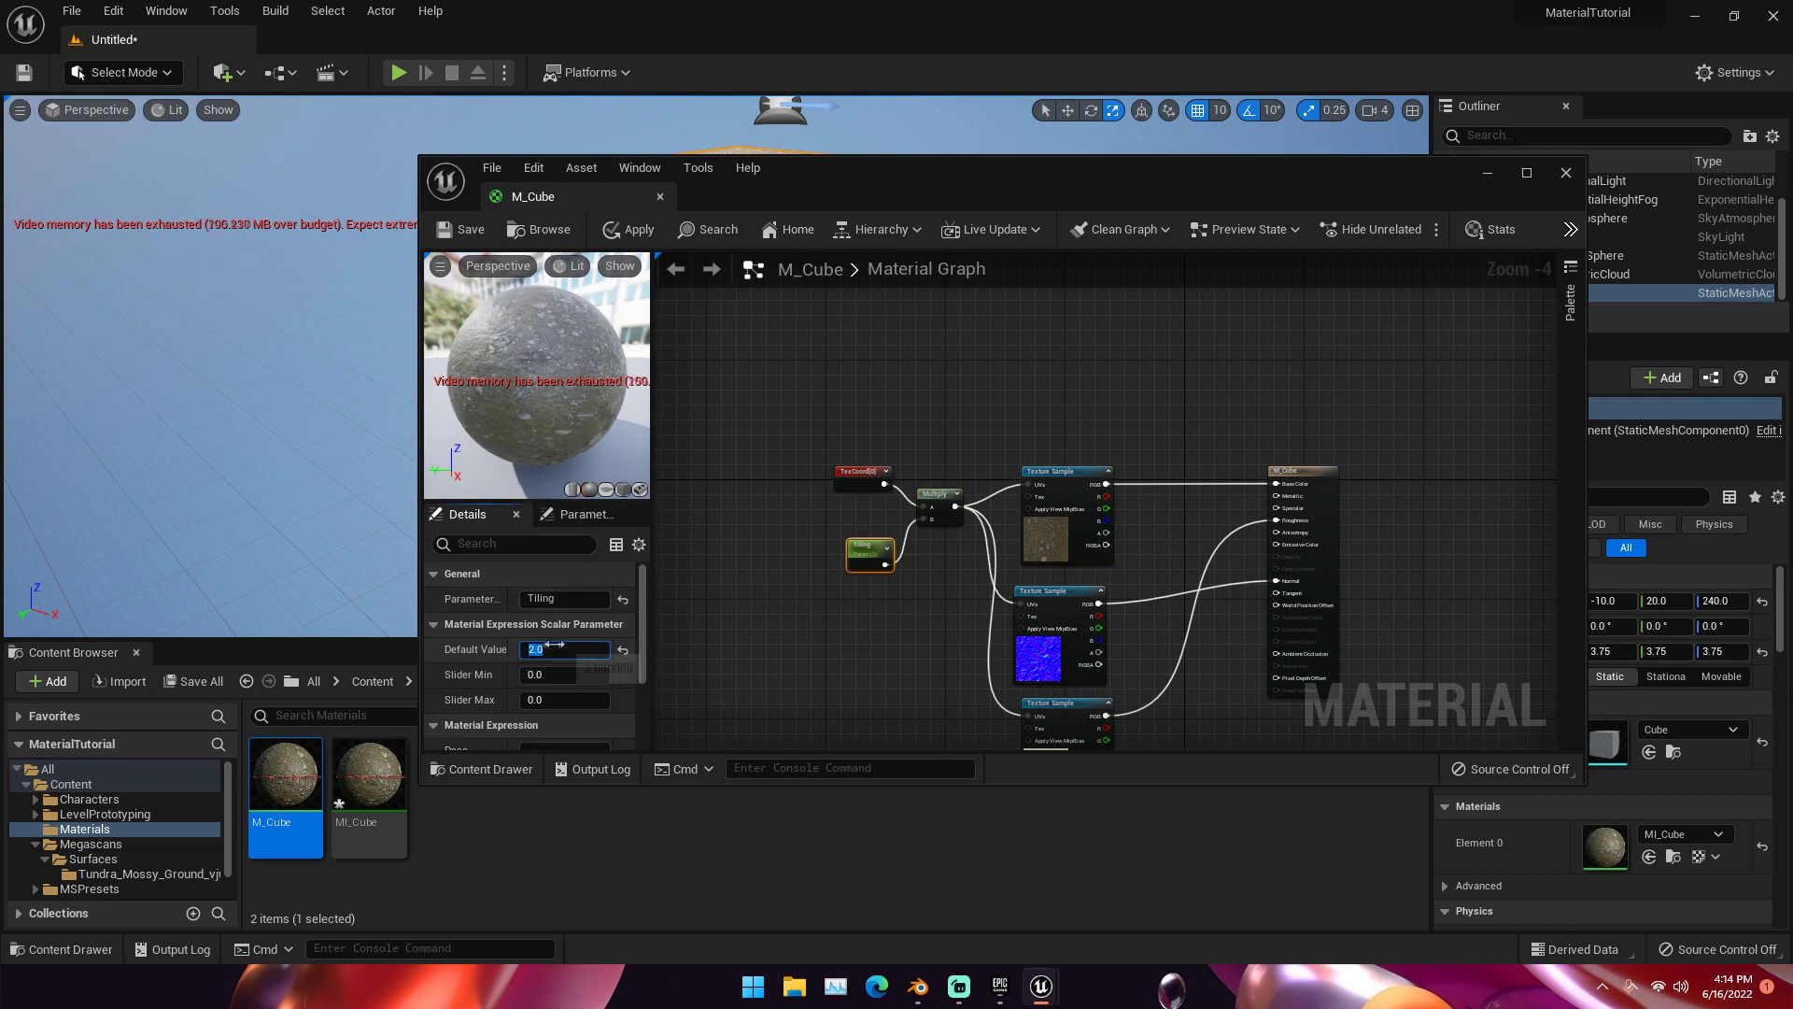
text(5)
key(Return)
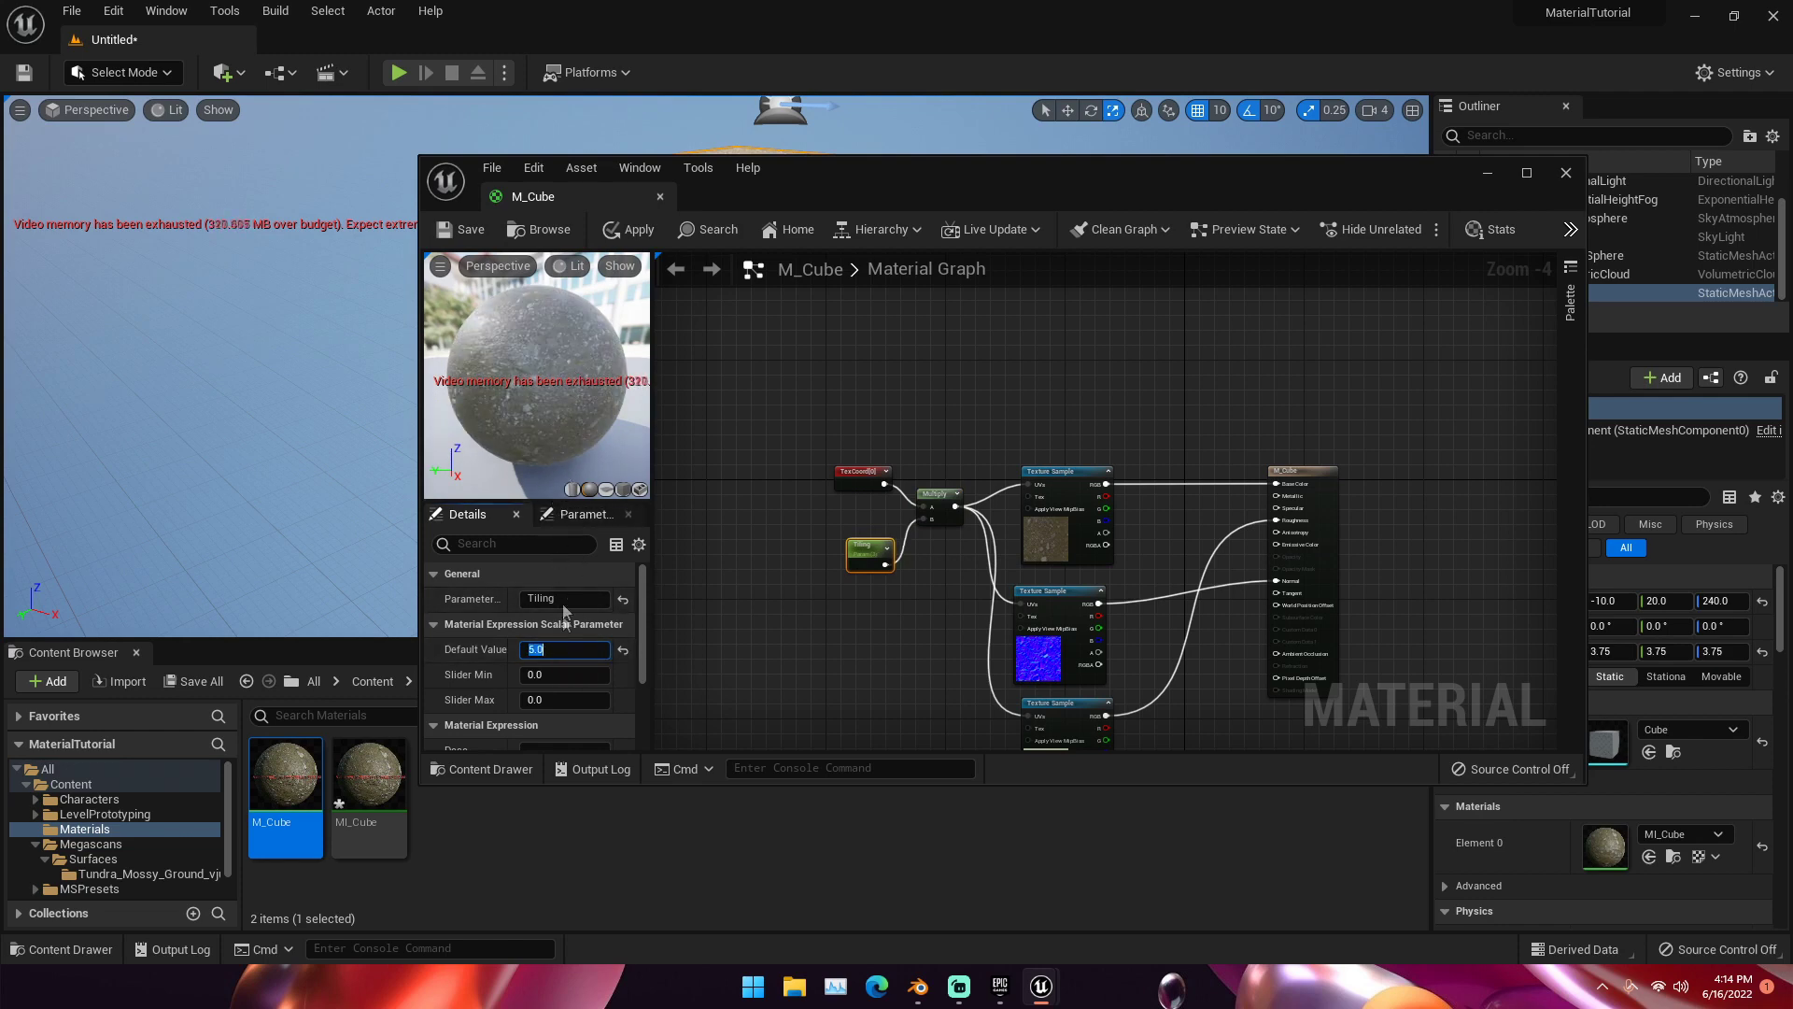
Step: Set the Tiling parameter's default value to 0.5, save M_Cube, and close its editor
text(0.5)
key(Return)
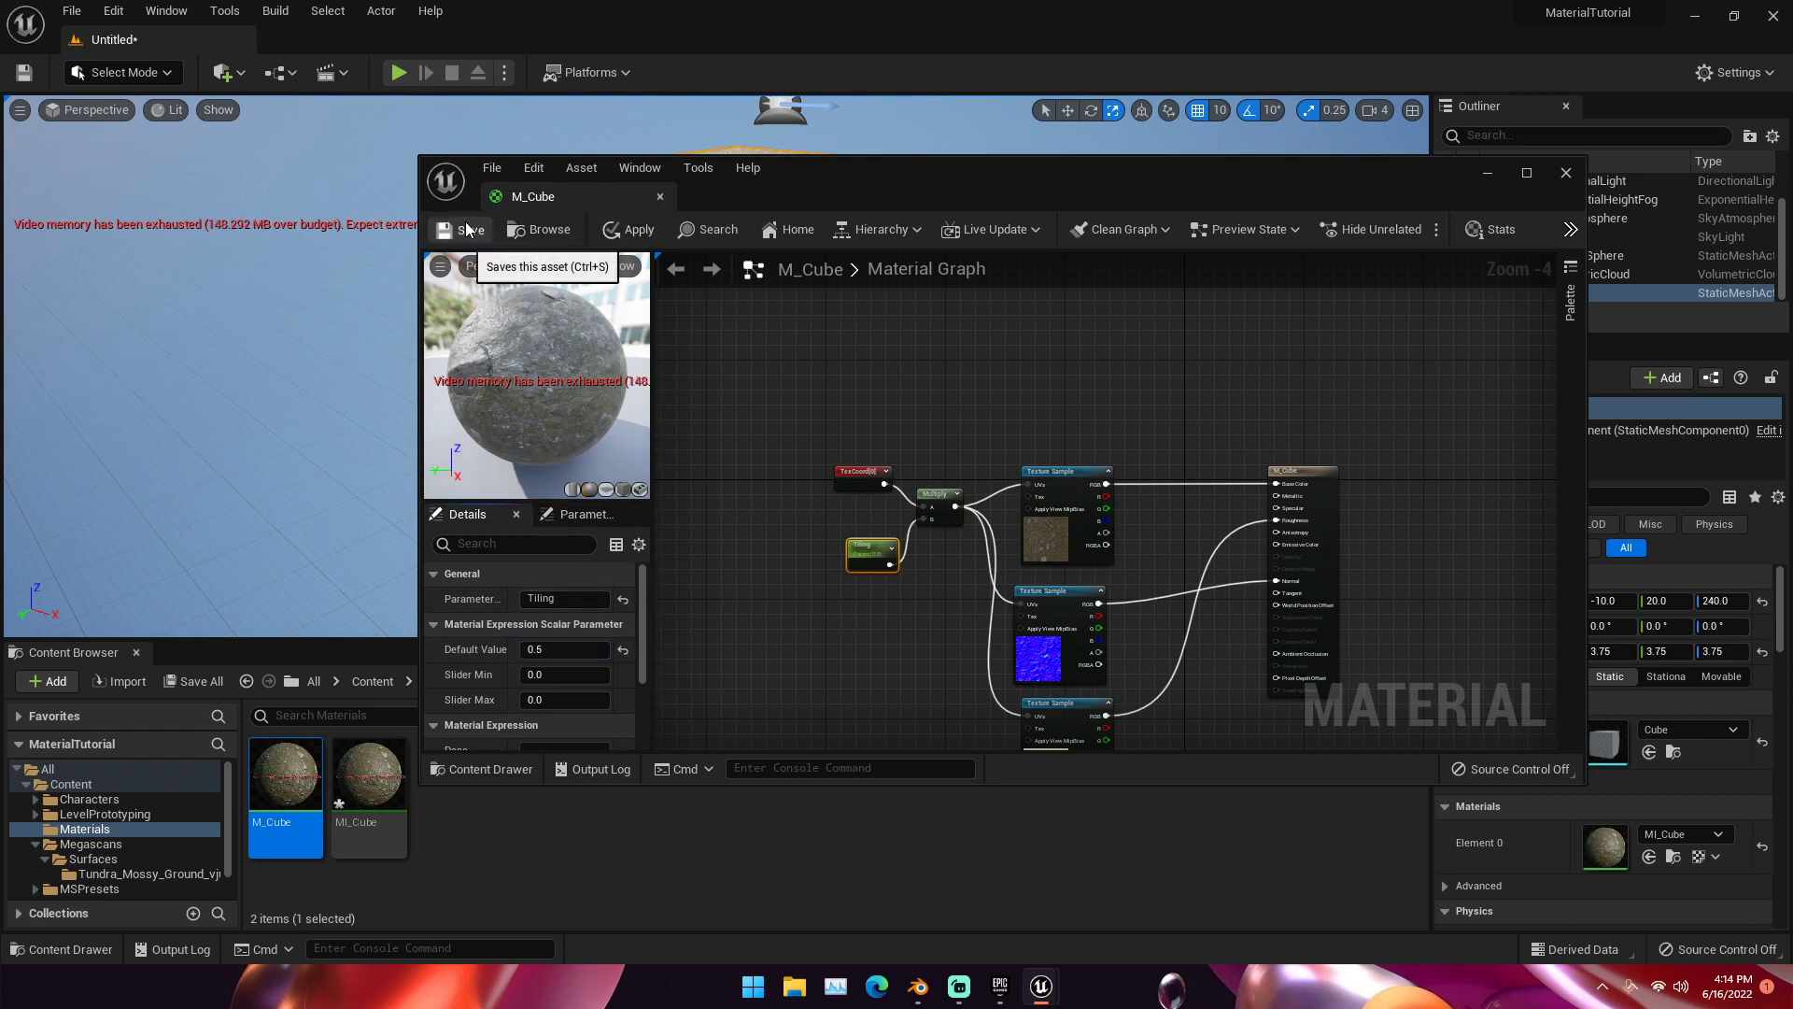
click(637, 231)
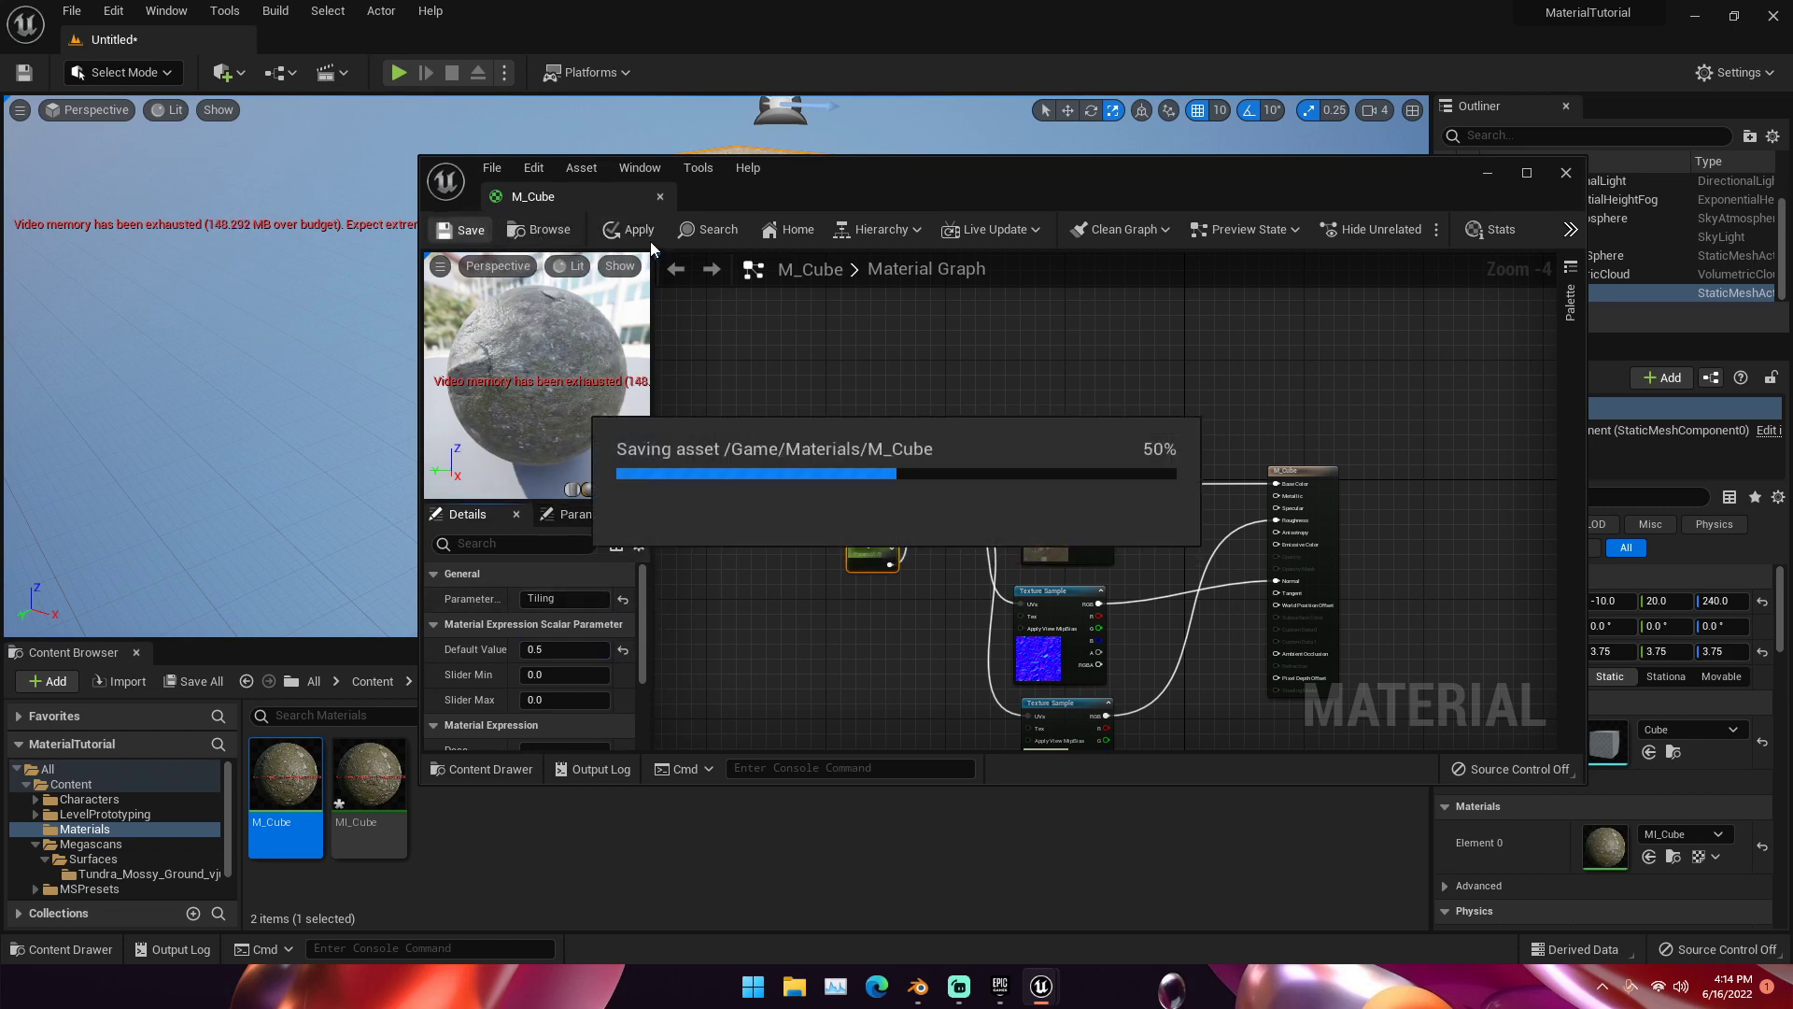
click(1566, 176)
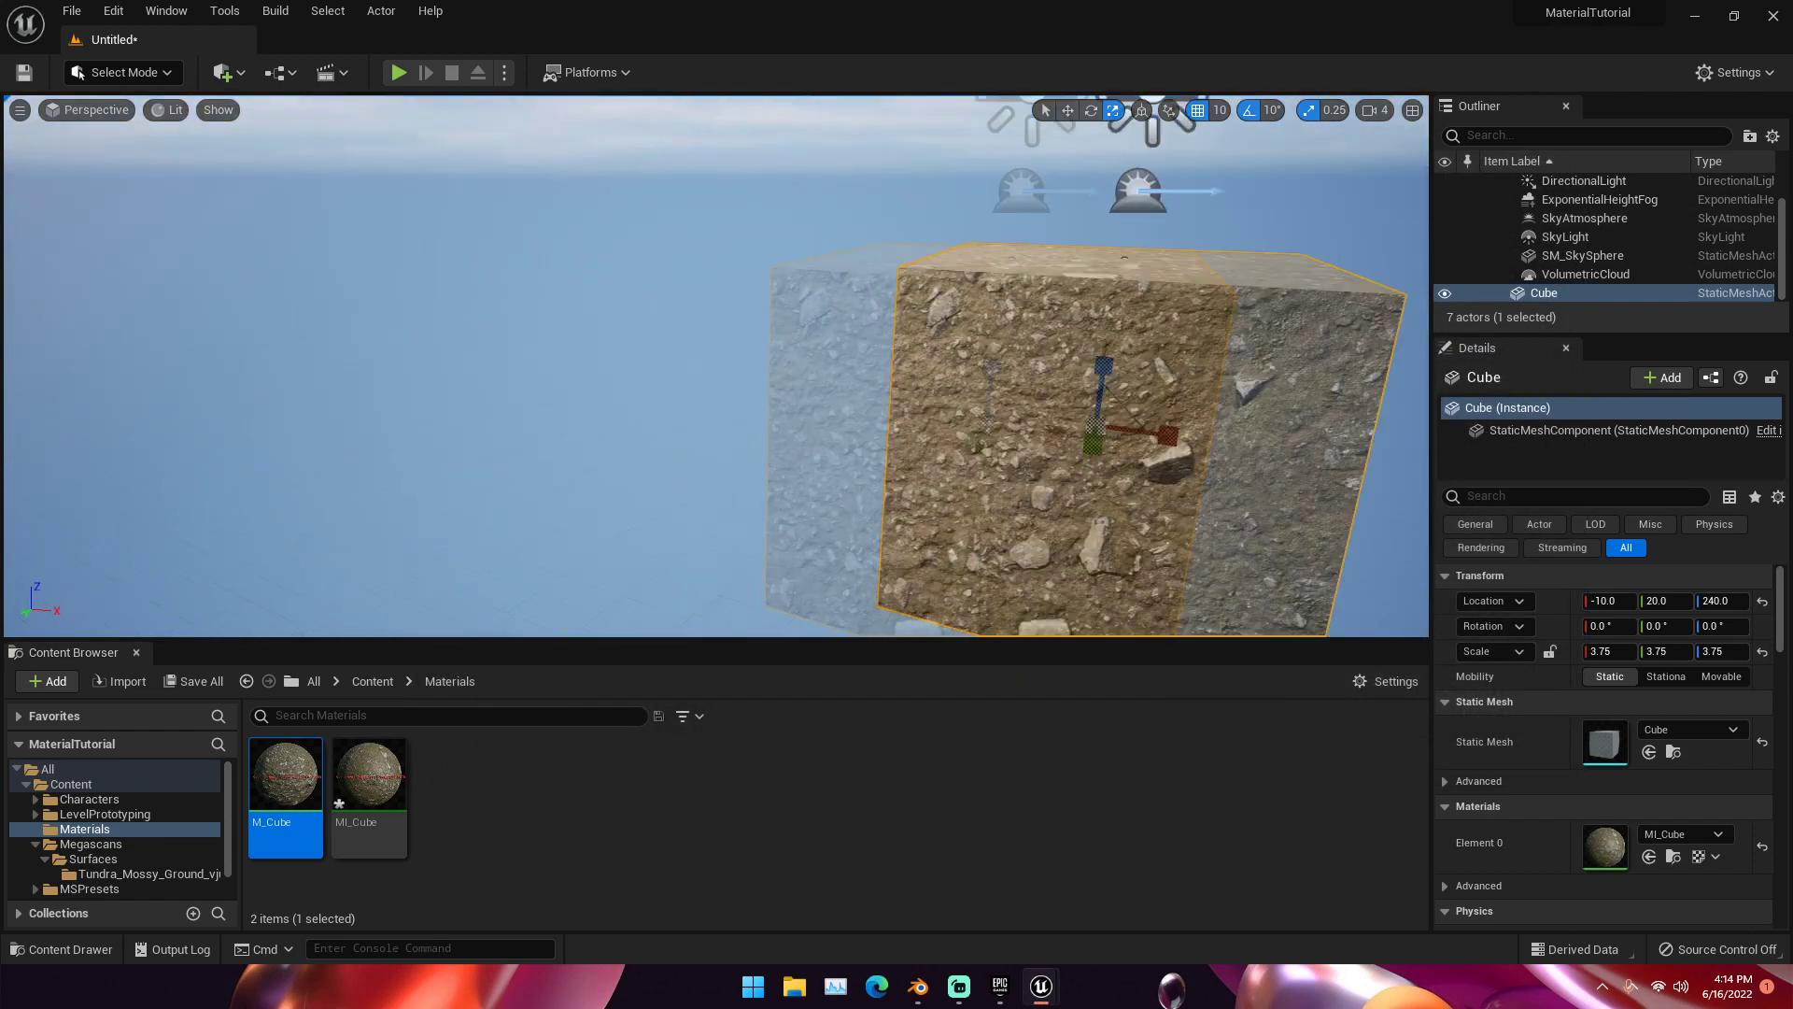
Step: Apply the M_Cube material to the large cube and view its surface up close
right_drag(576, 464, 654, 504)
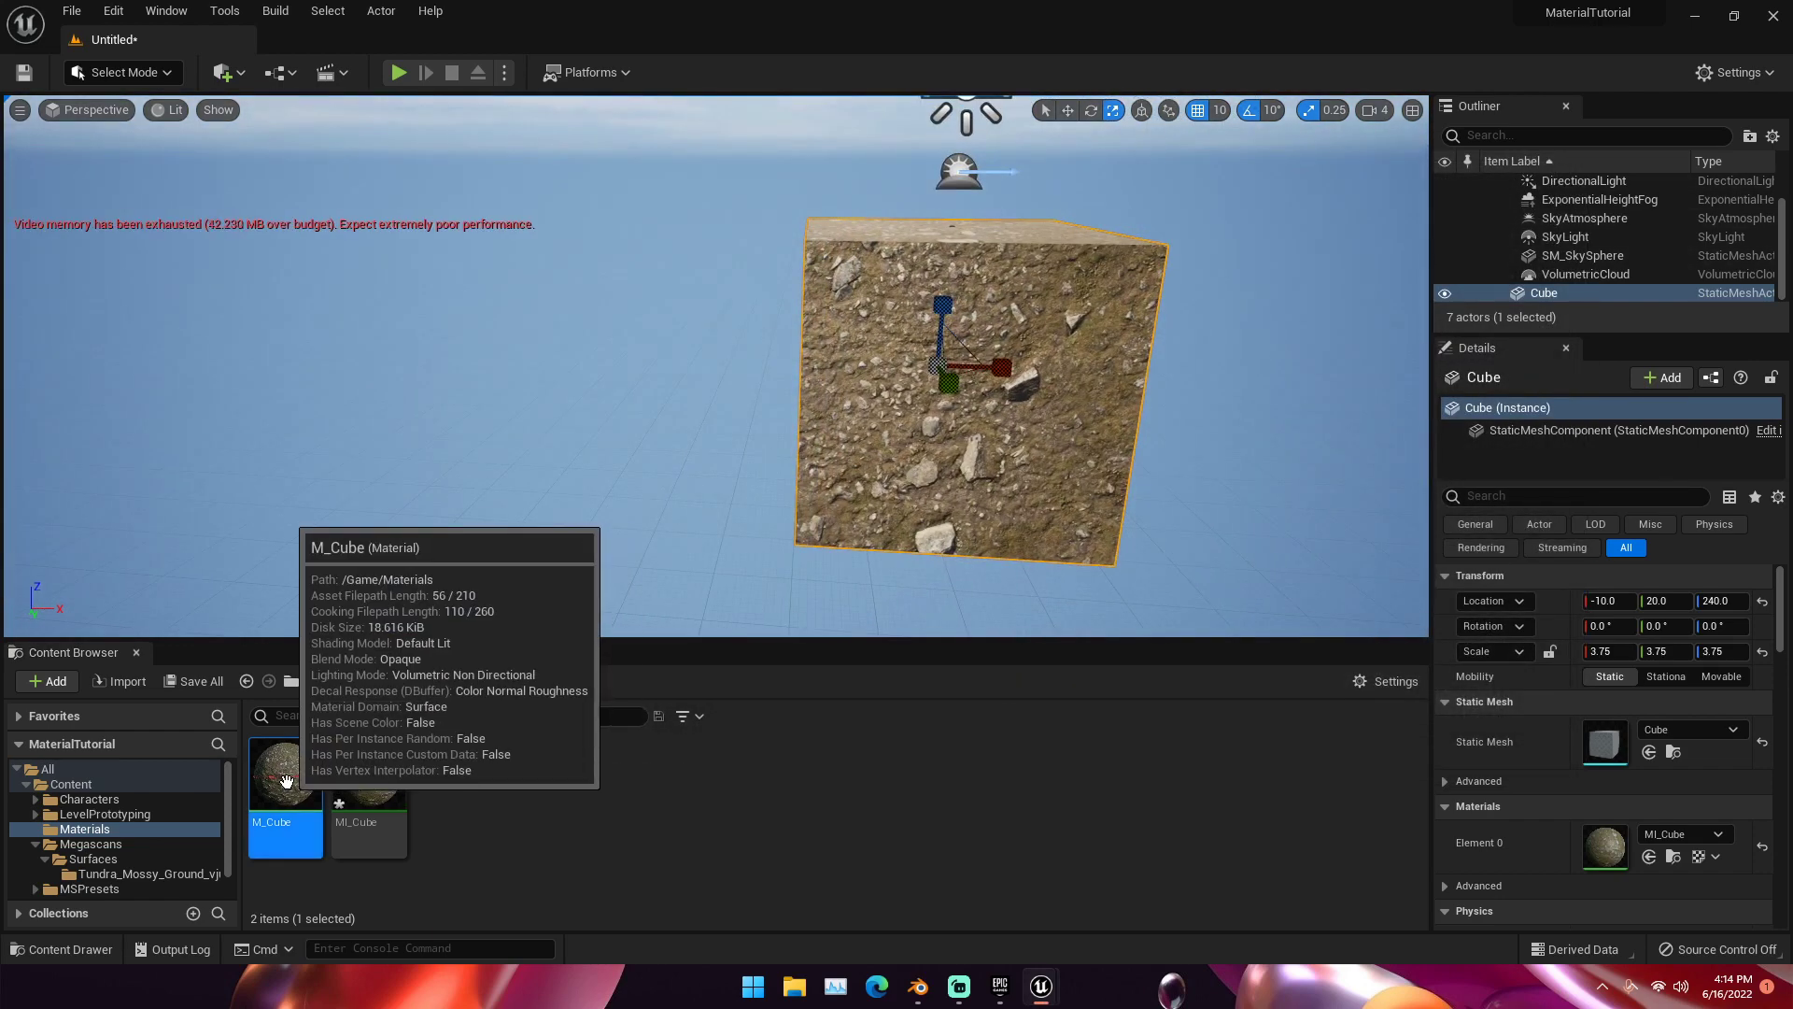
drag(285, 779, 865, 427)
mouse_move(761, 392)
right_down()
mouse_move(841, 392)
mouse_move(761, 393)
right_up()
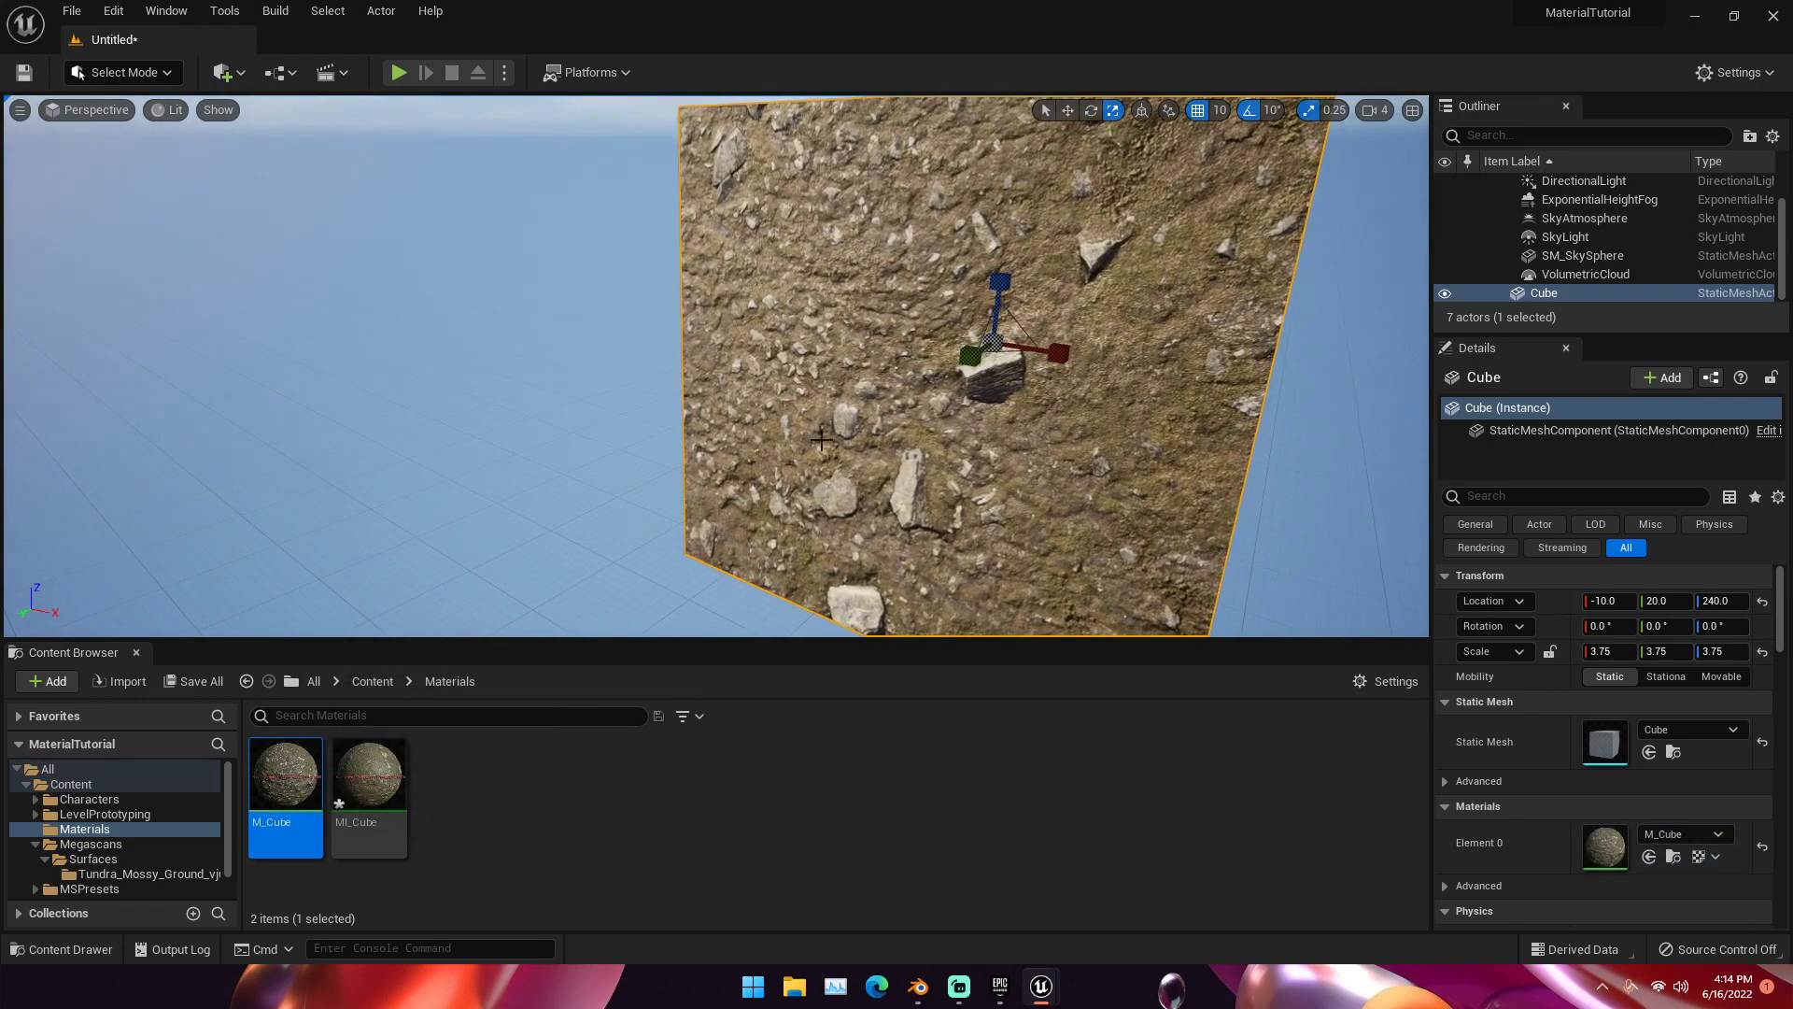
Step: Set M_Cube's Tiling default value to 10, save the material, and inspect the tiling on the cube
double_click(283, 765)
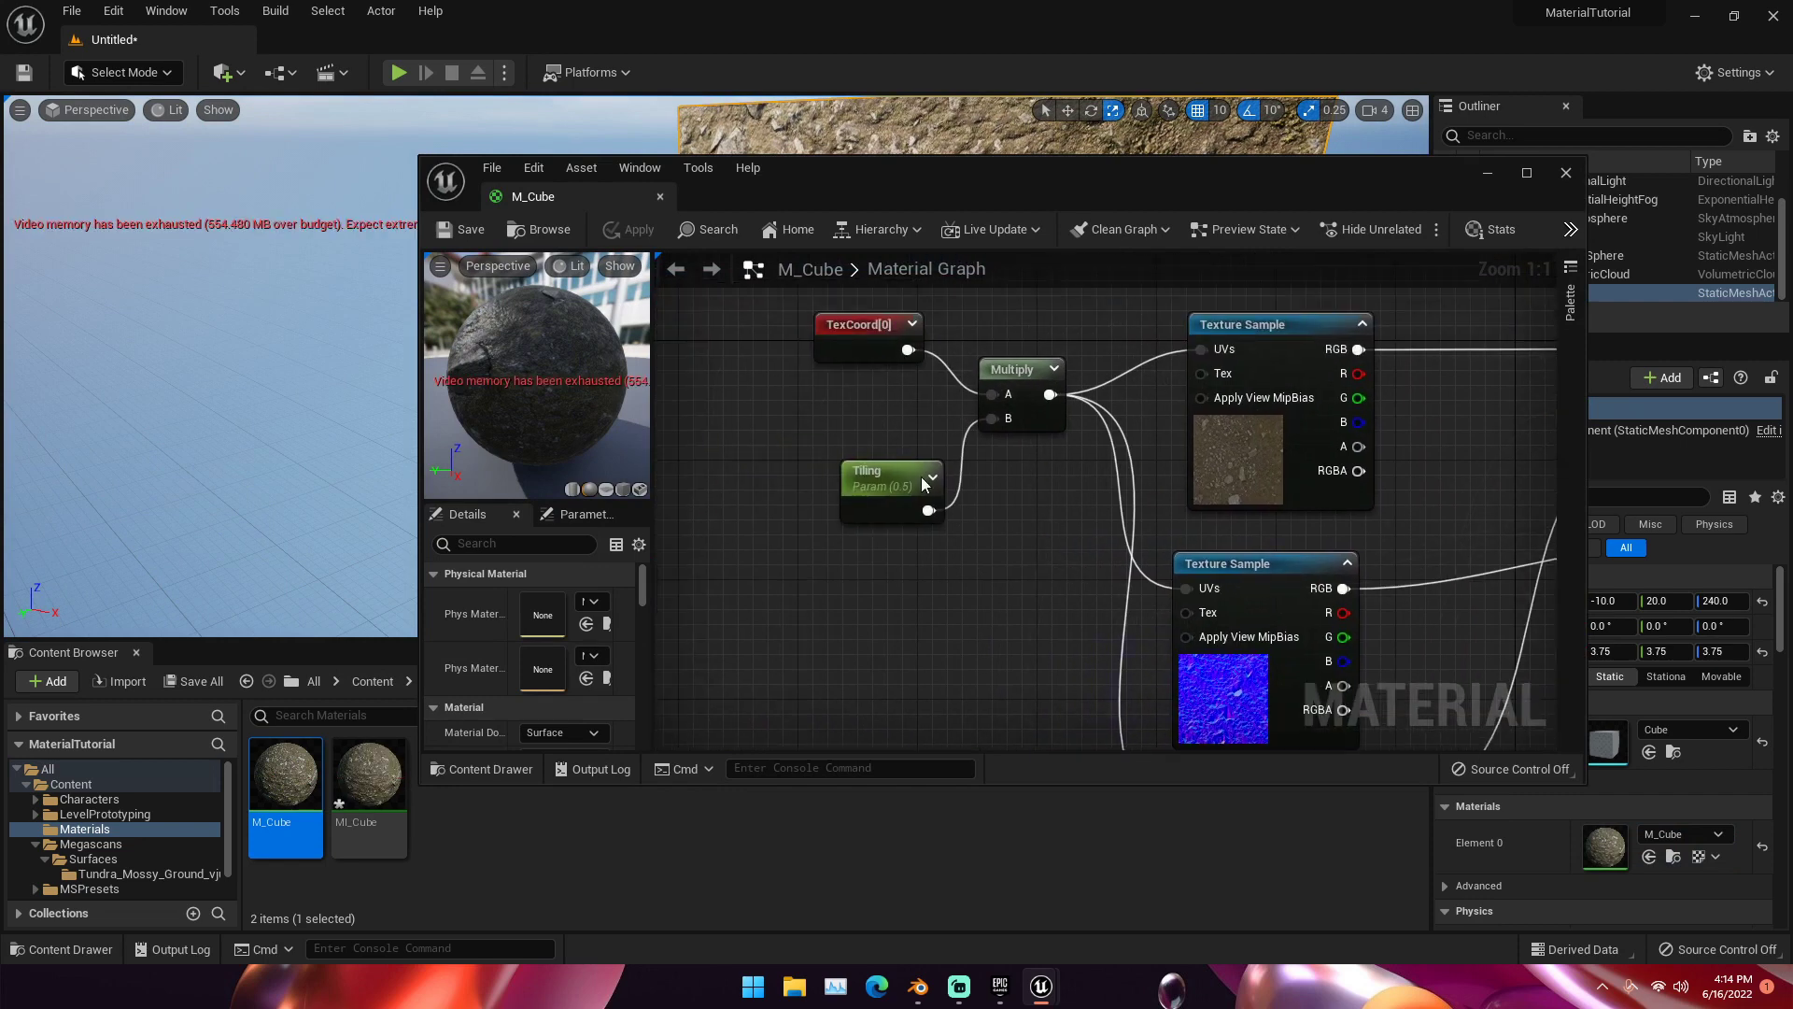
click(874, 478)
click(561, 648)
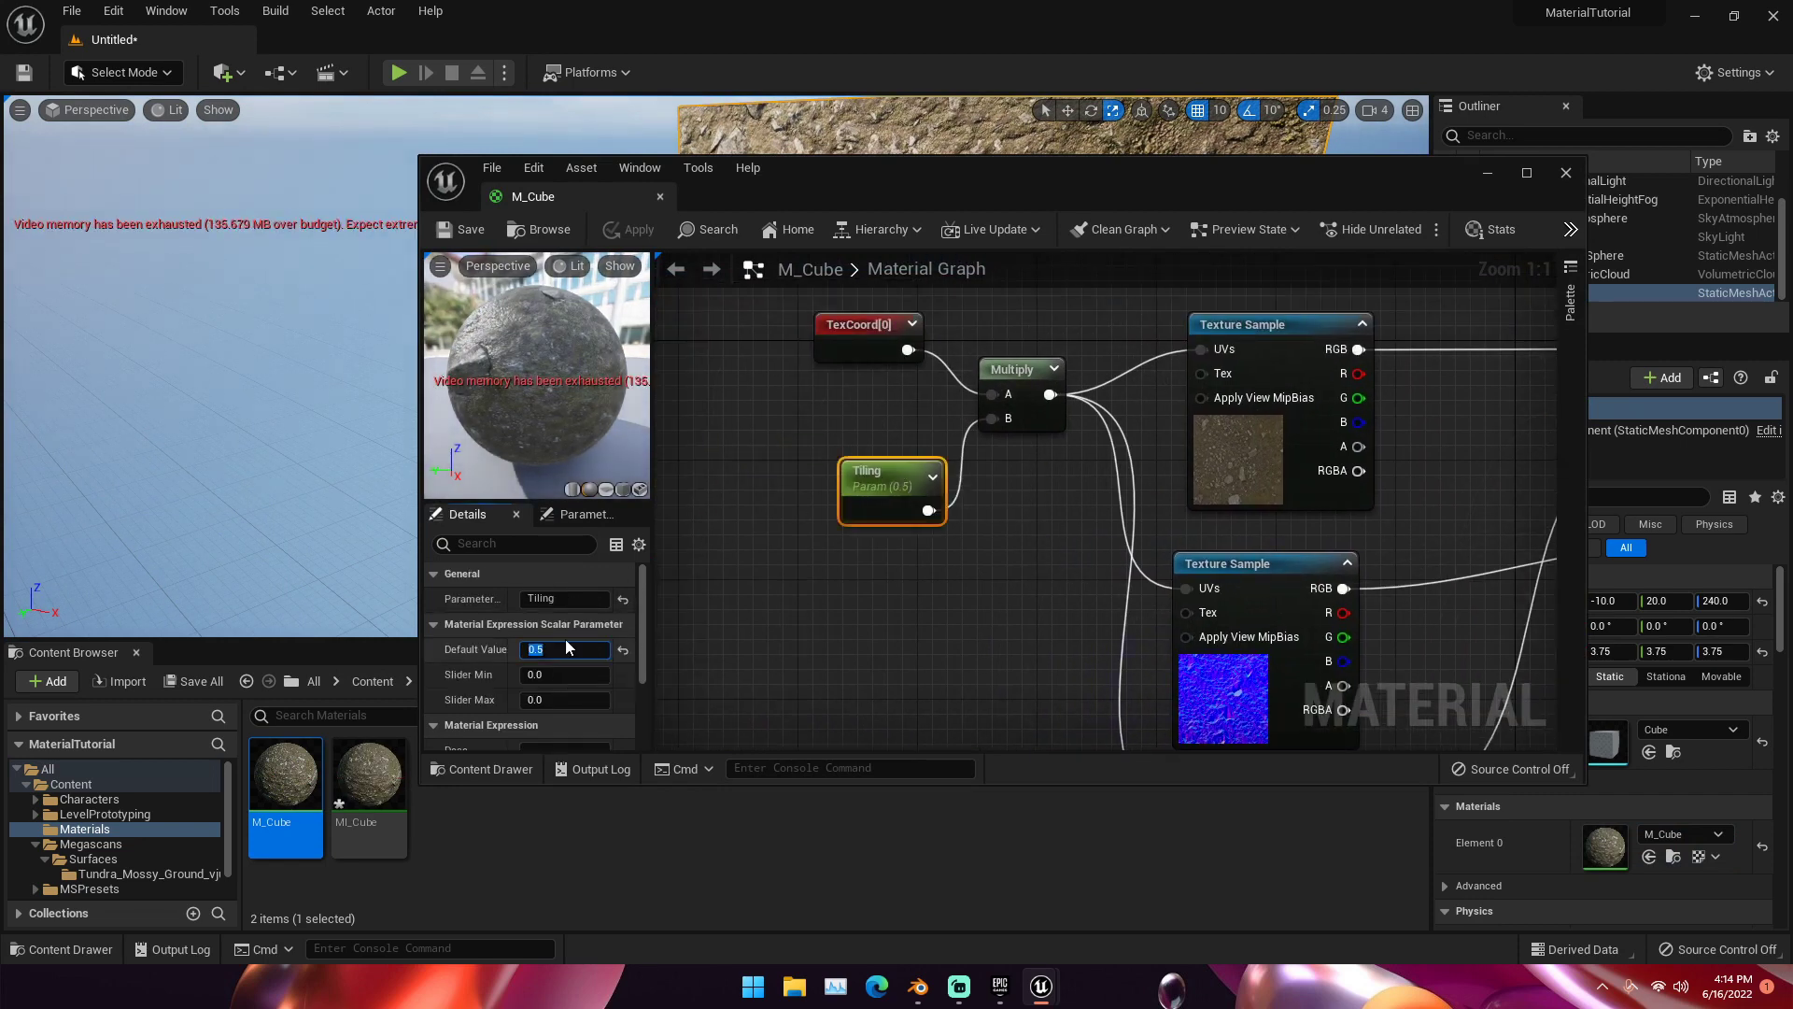
text(10)
key(Return)
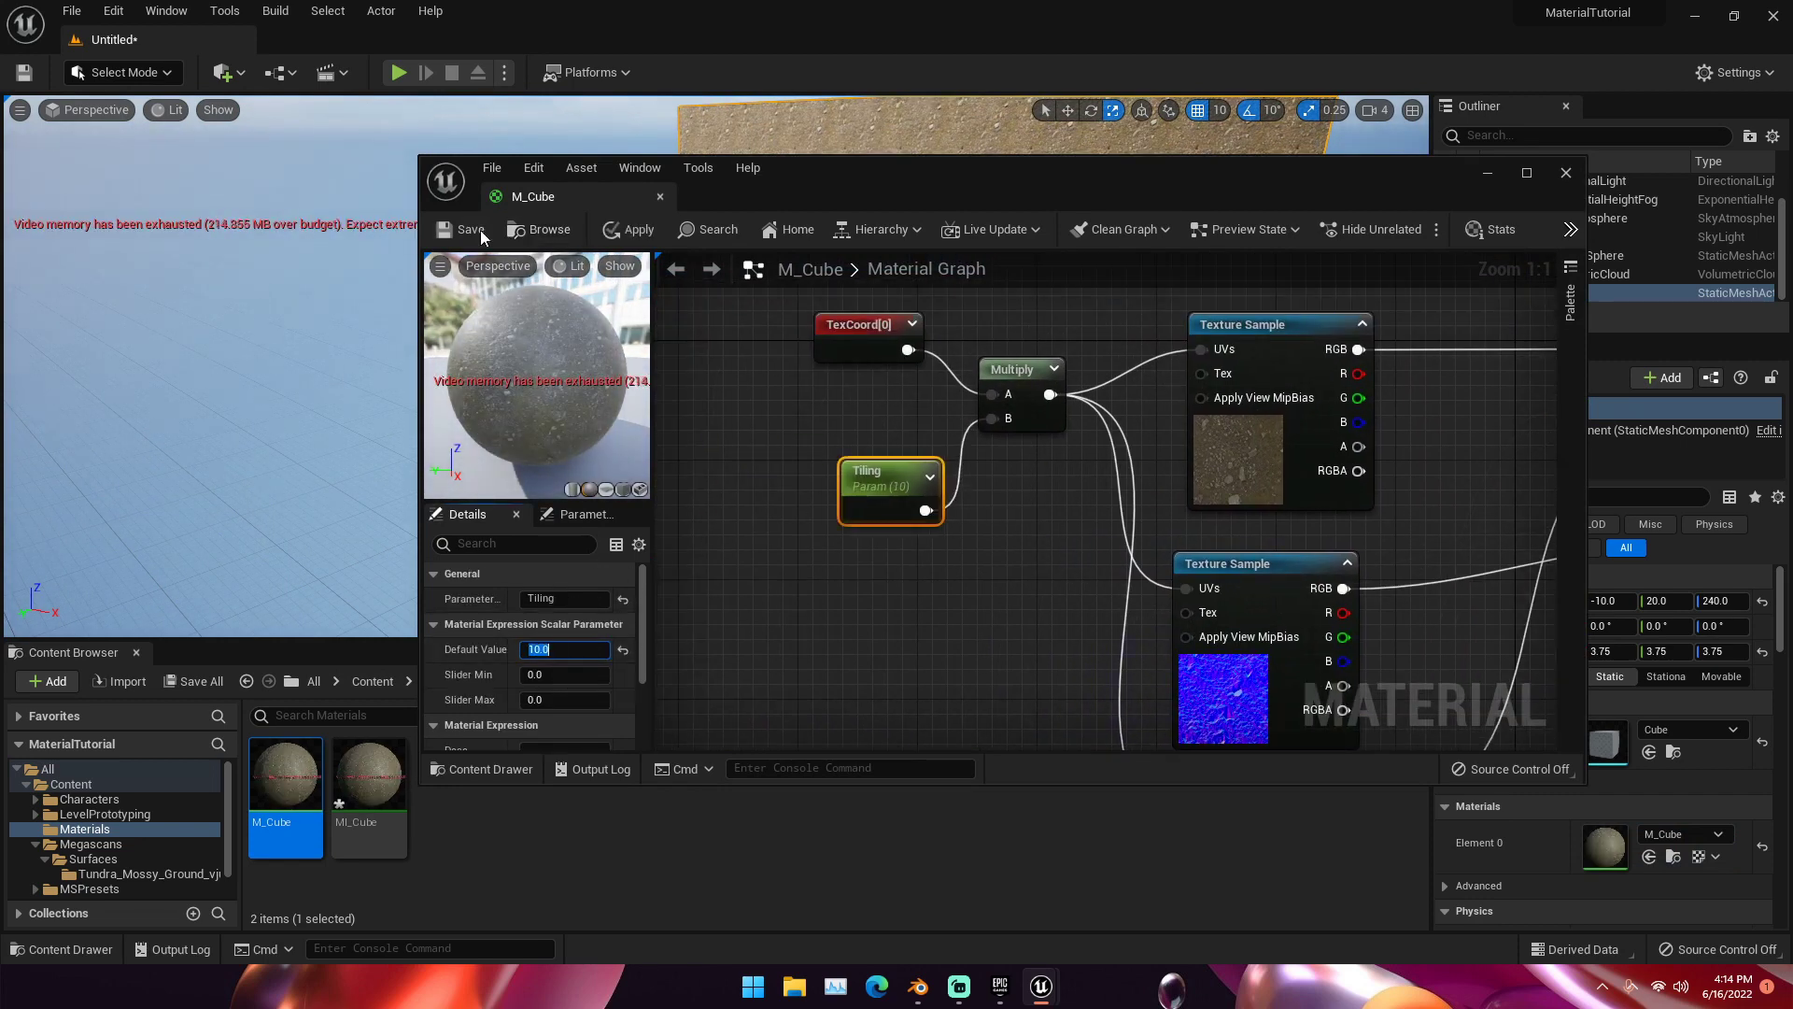
click(482, 229)
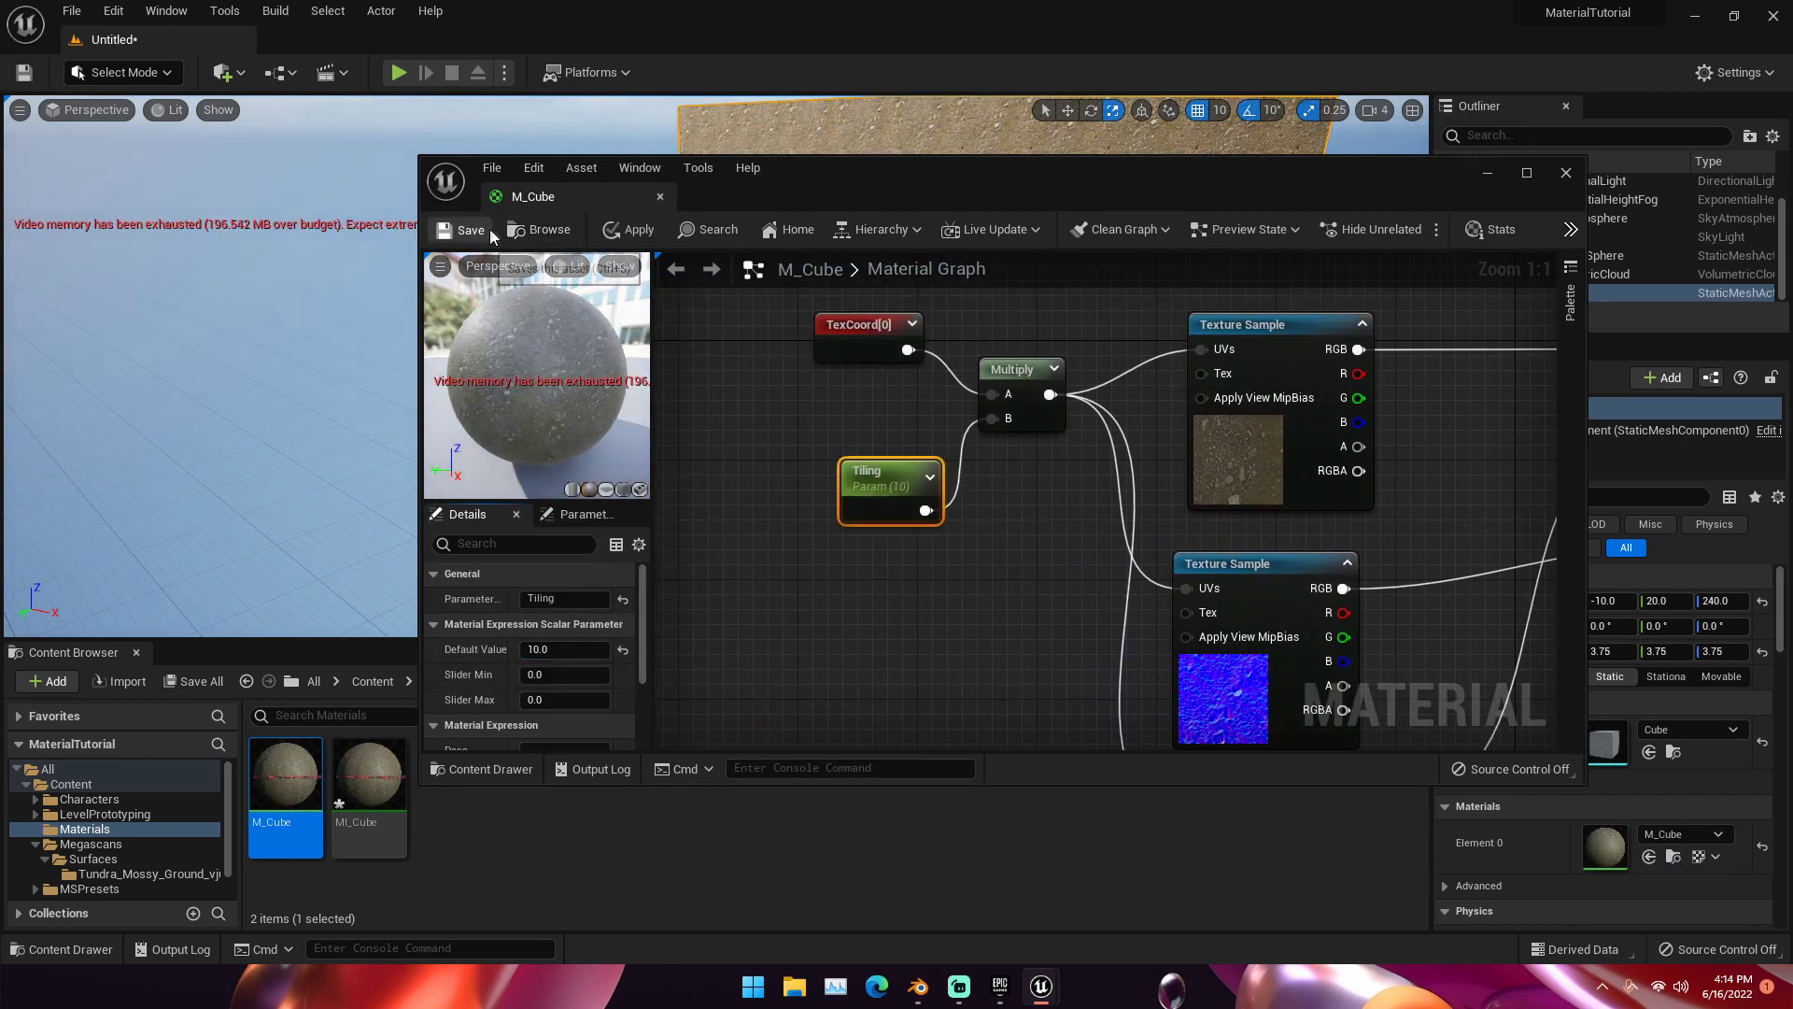
click(1565, 173)
right_drag(1027, 355, 1345, 243)
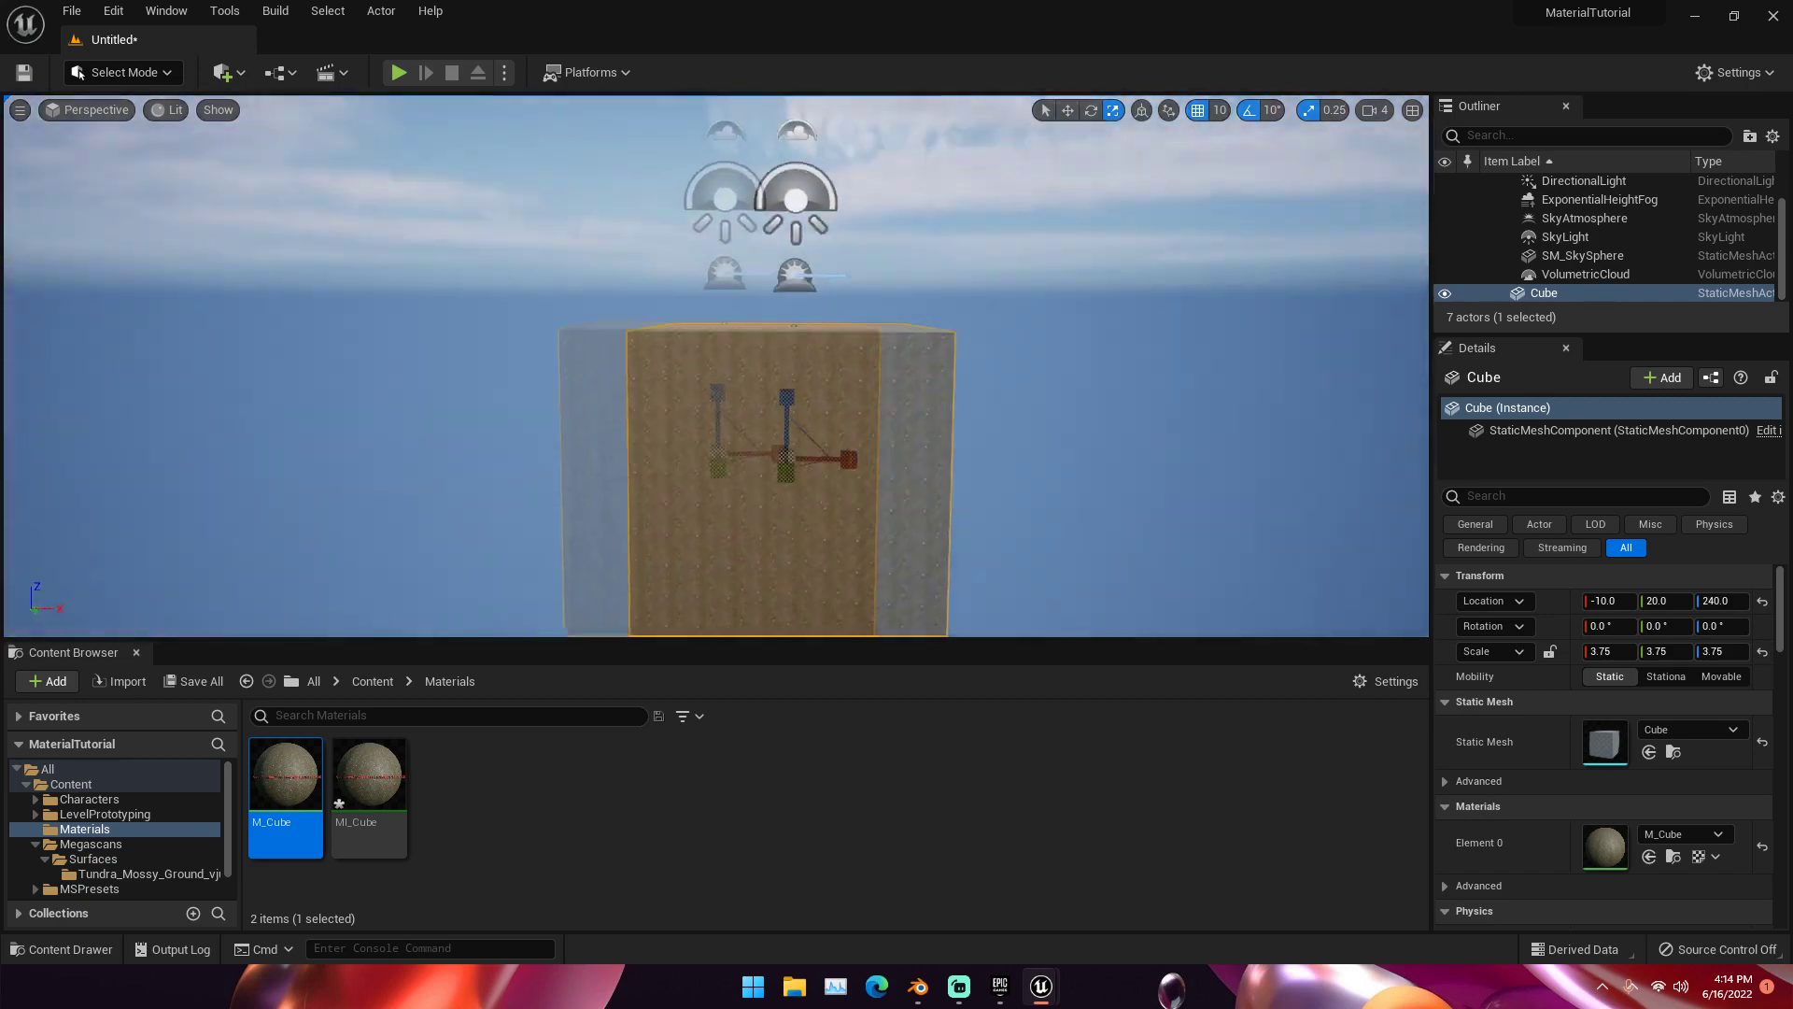
right_drag(784, 369, 941, 276)
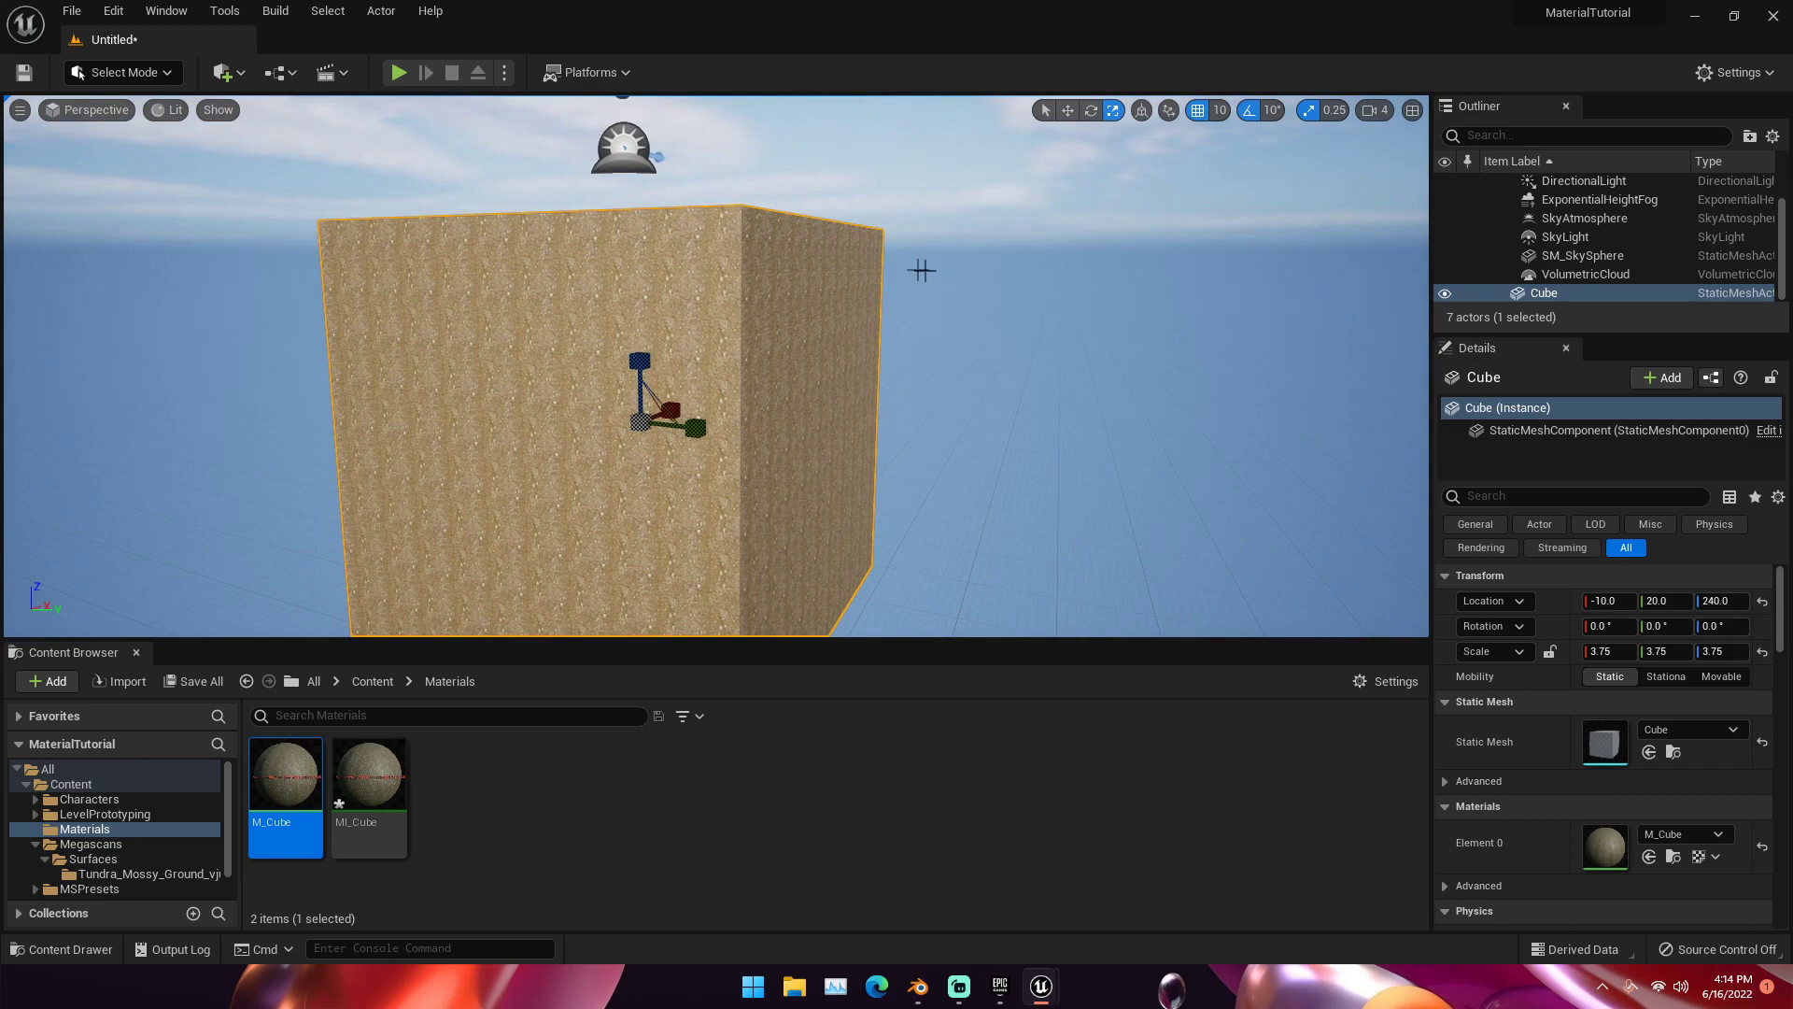
Step: Reopen M_Cube, set the Tiling default value to 0.5, save the material, and close its editor
double_click(293, 784)
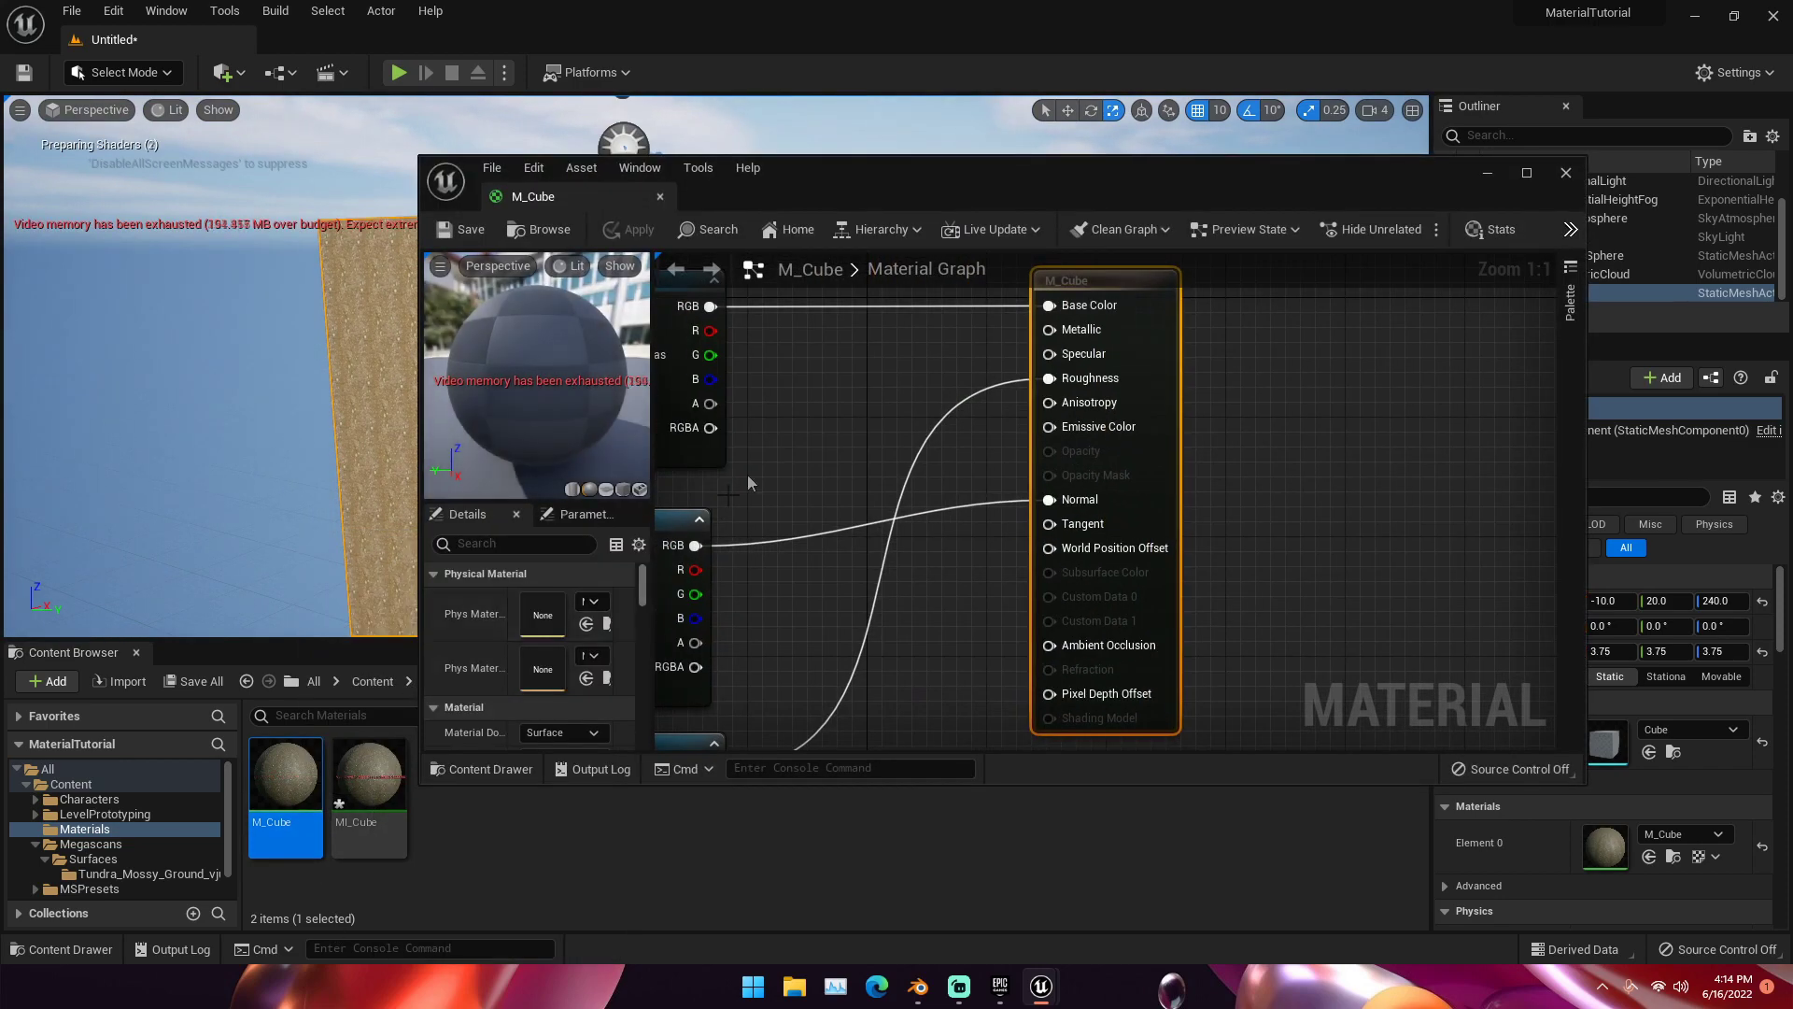
right_drag(748, 476, 1386, 540)
click(870, 497)
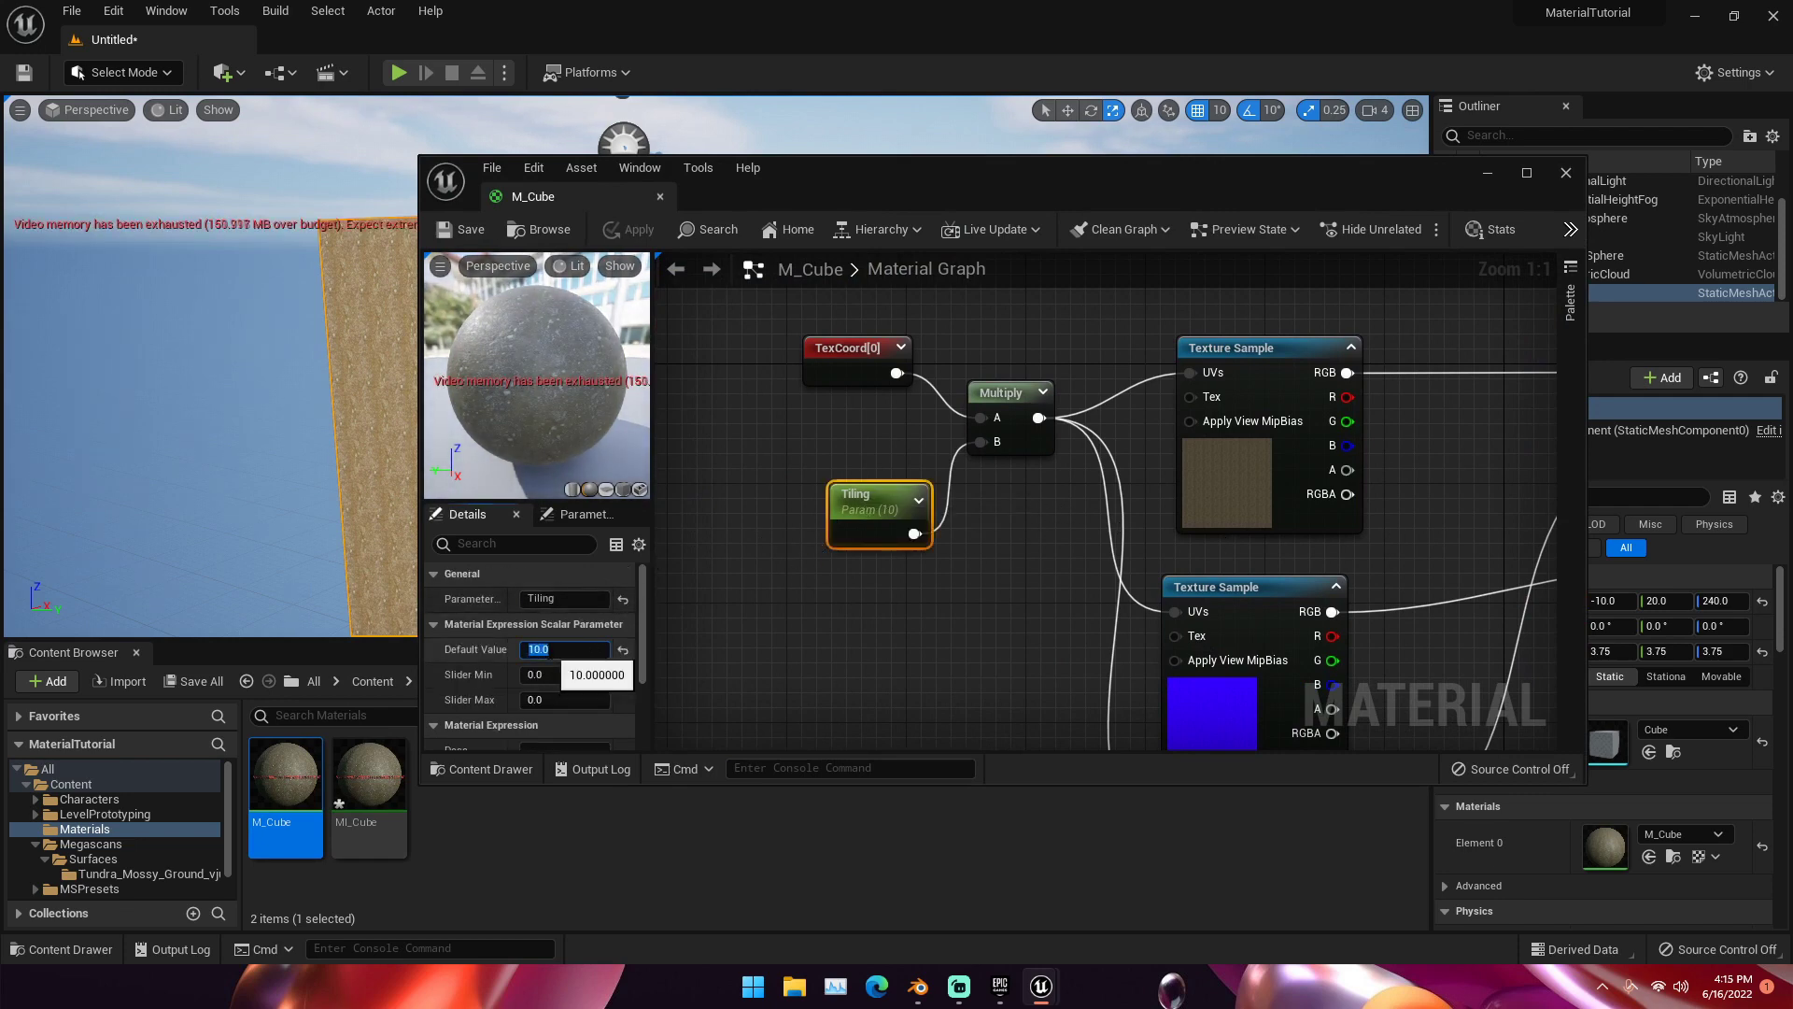
click(549, 651)
text(.5)
key(Return)
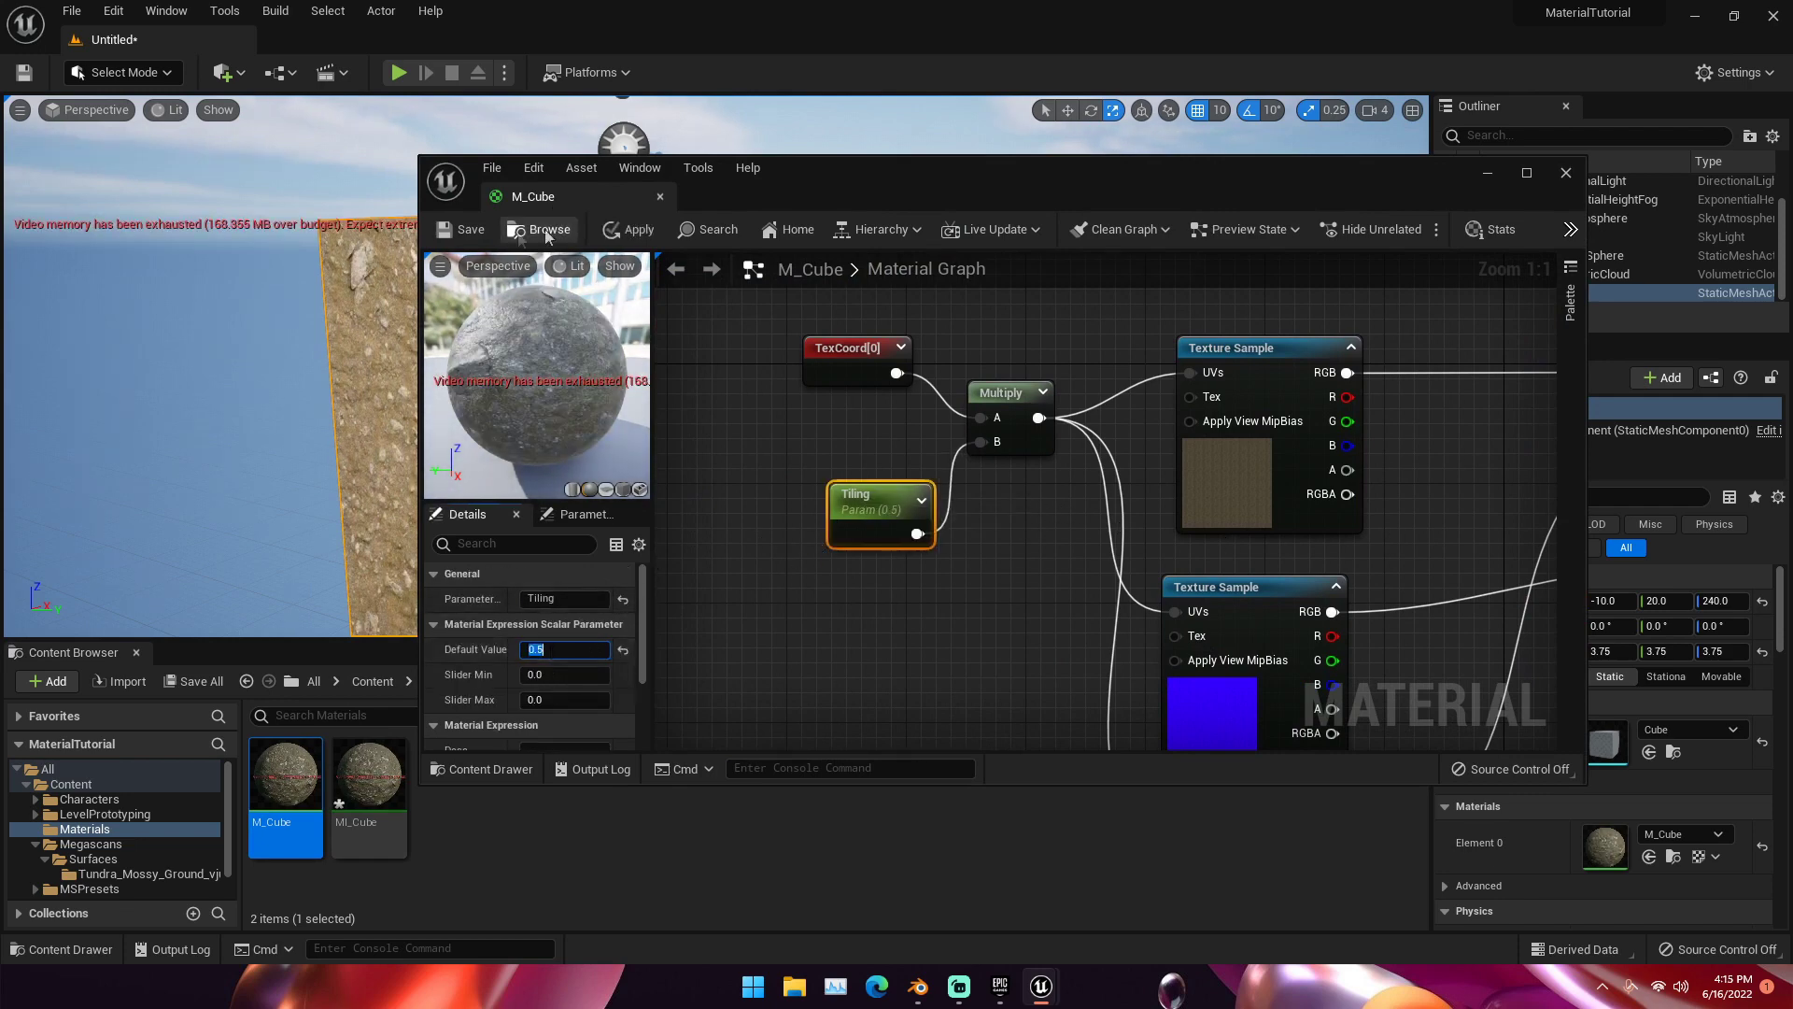
click(443, 230)
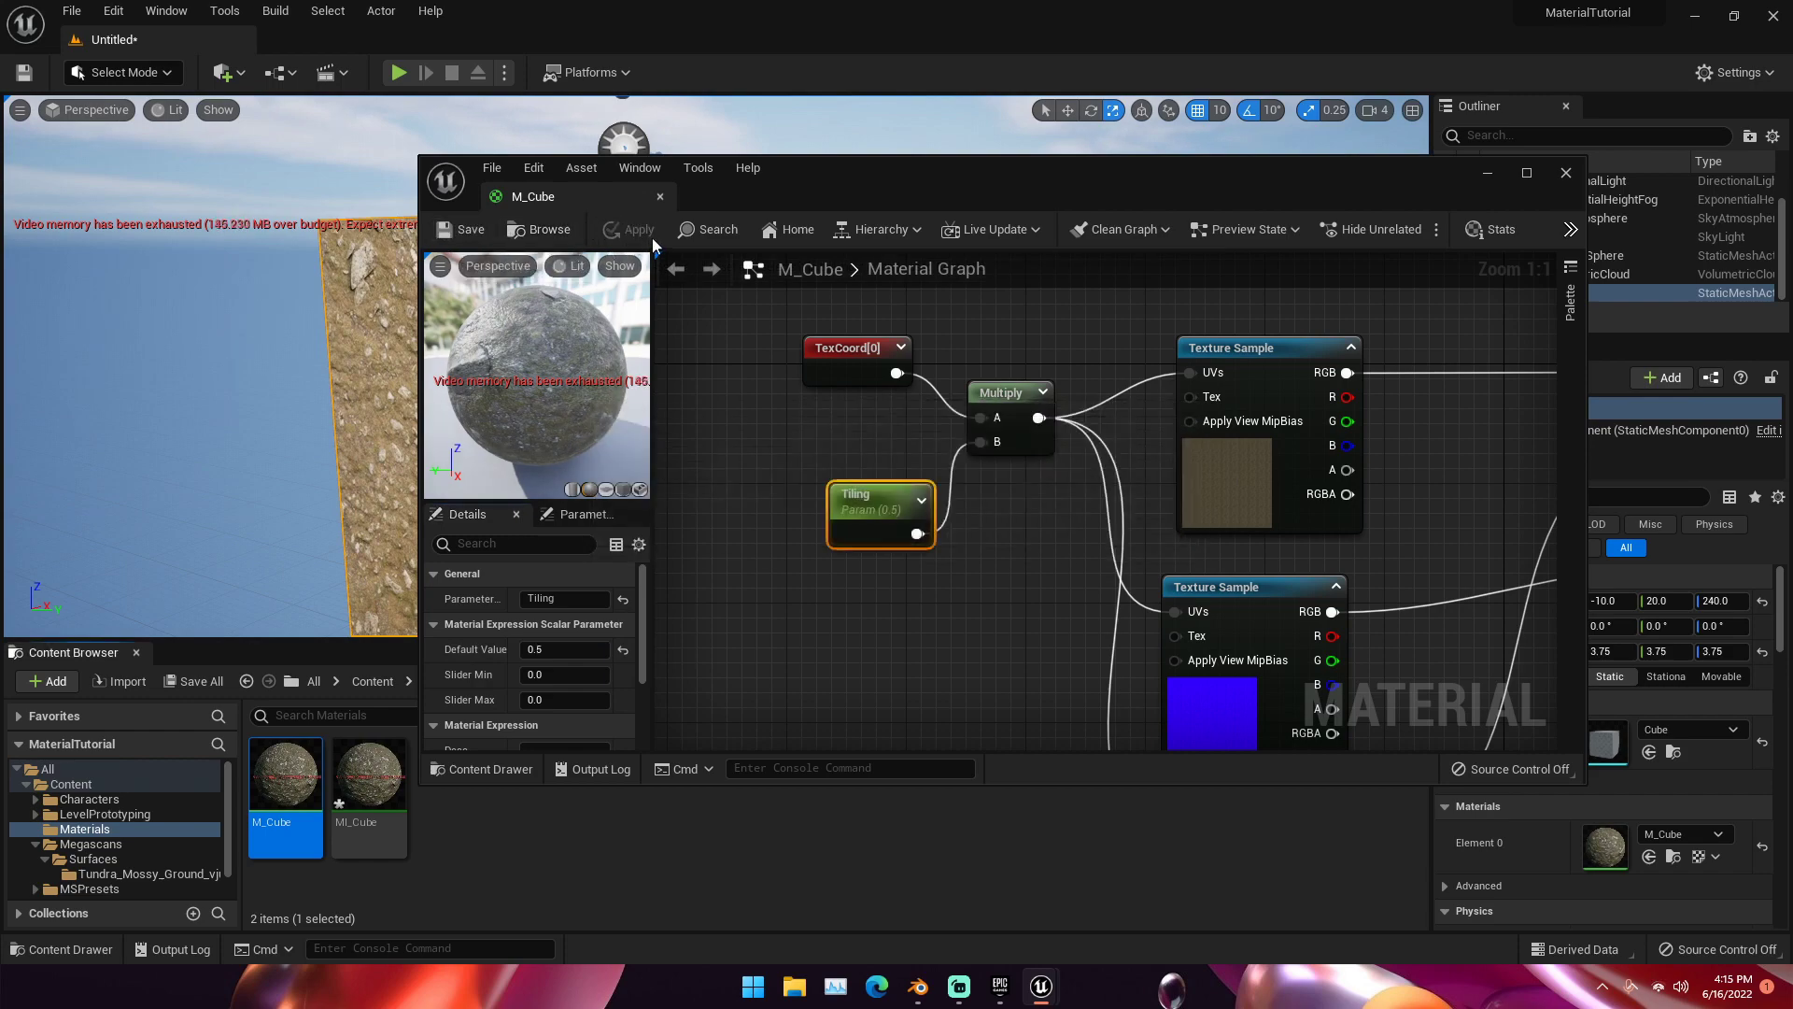
click(1566, 172)
Step: Examine the texture tiling on the whole cube from farther away
right_drag(1309, 292, 1074, 322)
key(s)
key(w)
key(s)
mouse_move(802, 340)
right_down()
mouse_move(896, 374)
mouse_move(801, 340)
right_up()
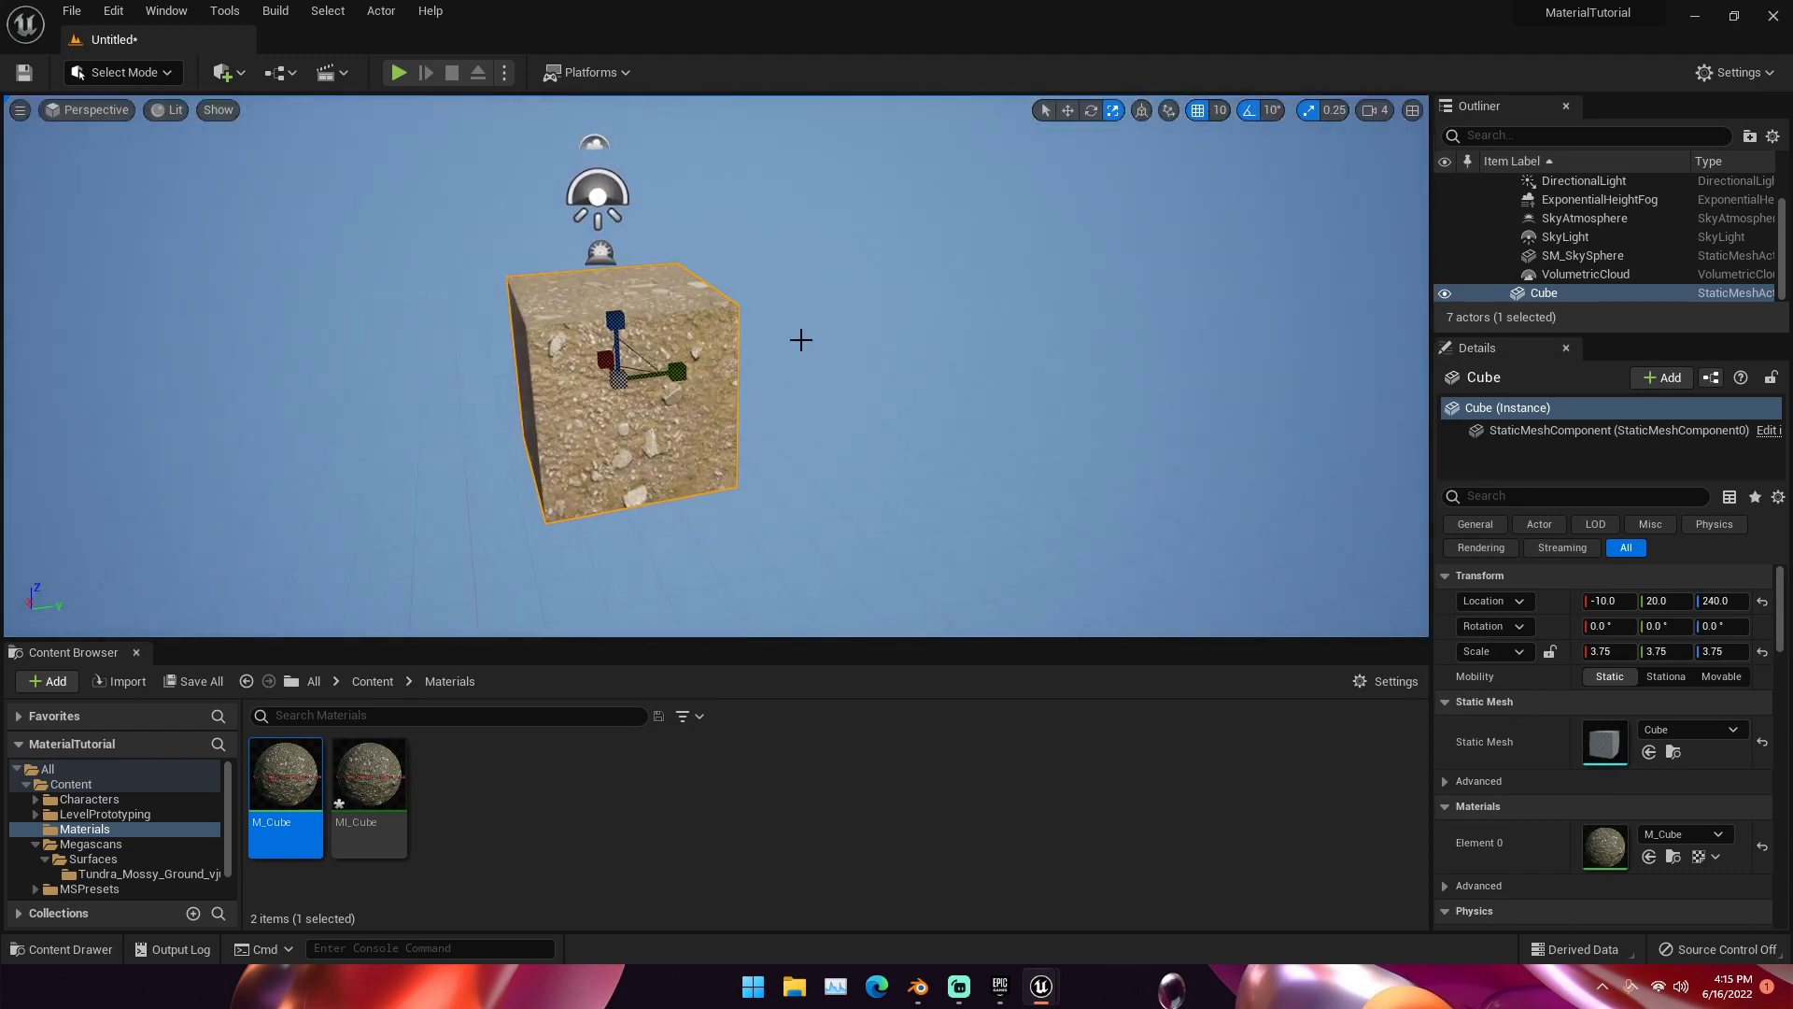